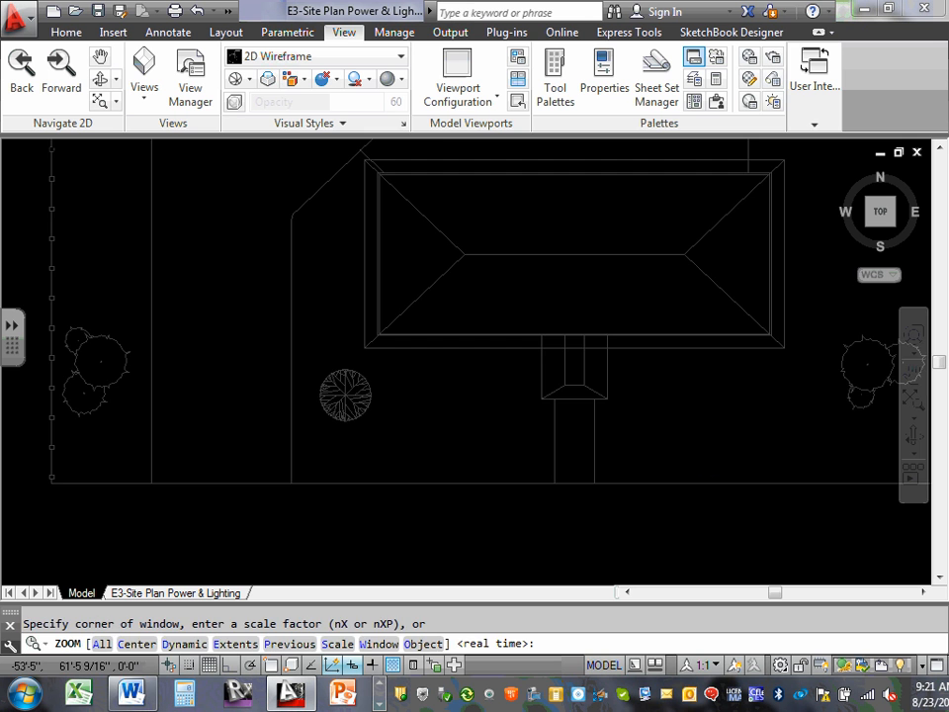
Save the E3 site plan drawing with its full extents in view.
type("e")
key("Return")
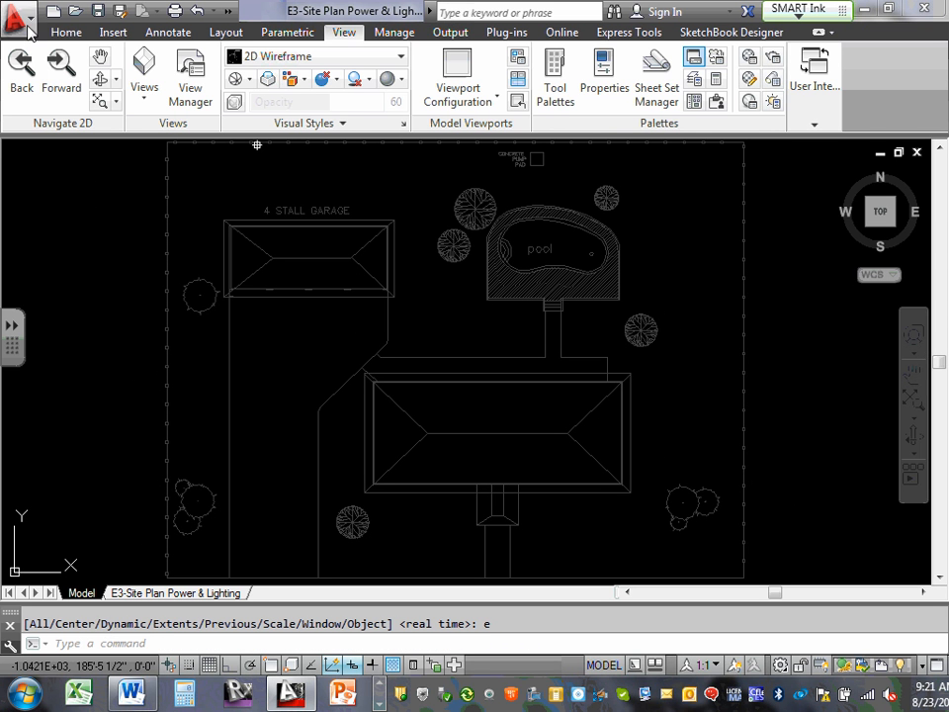
left_click(99, 12)
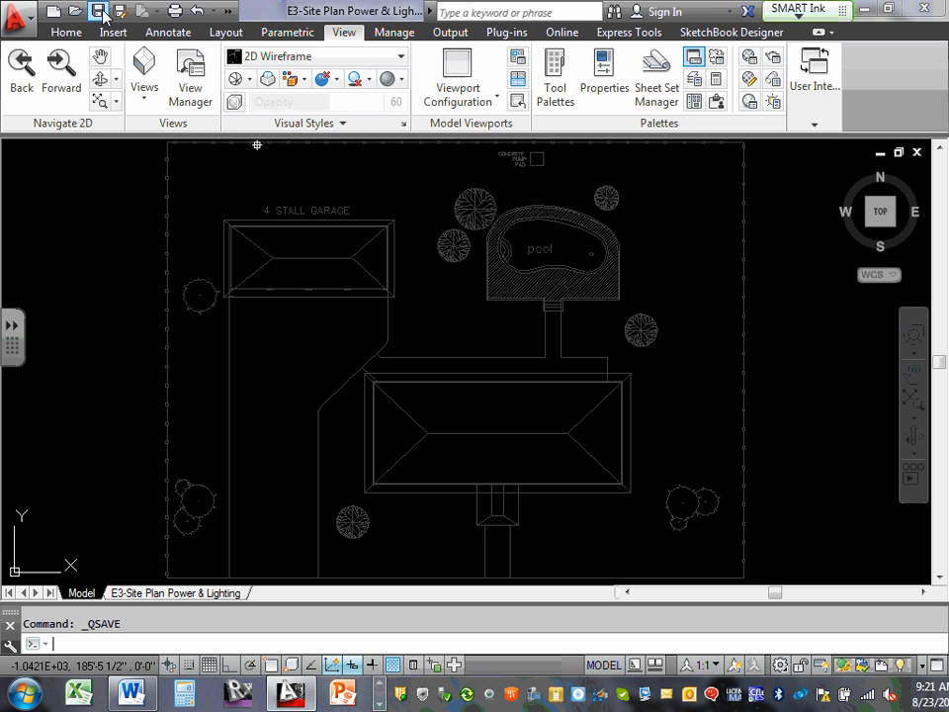
left_click(30, 20)
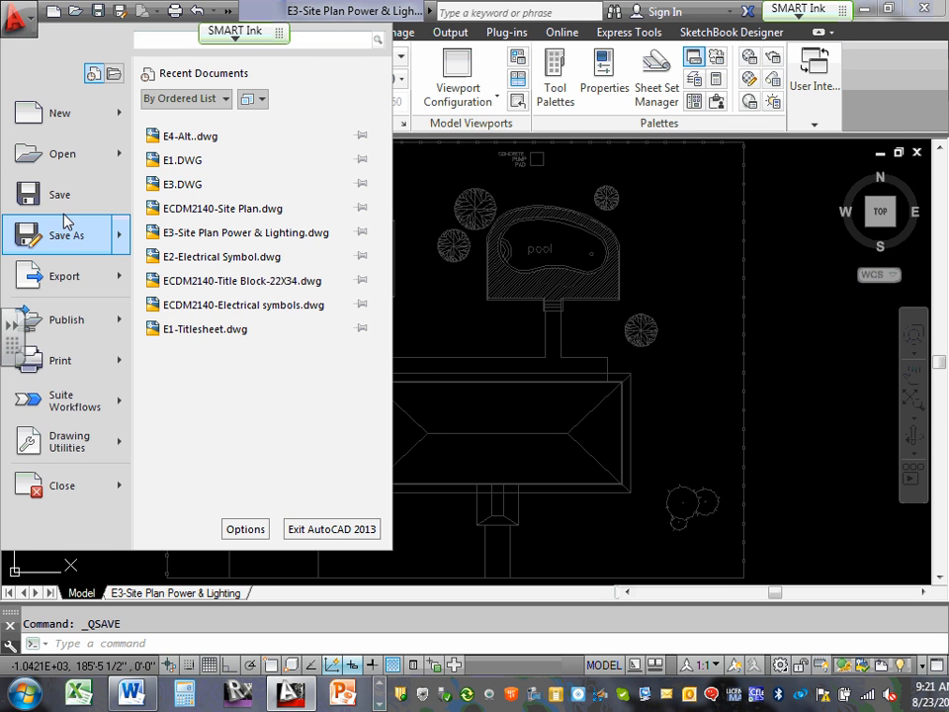
left_click(27, 188)
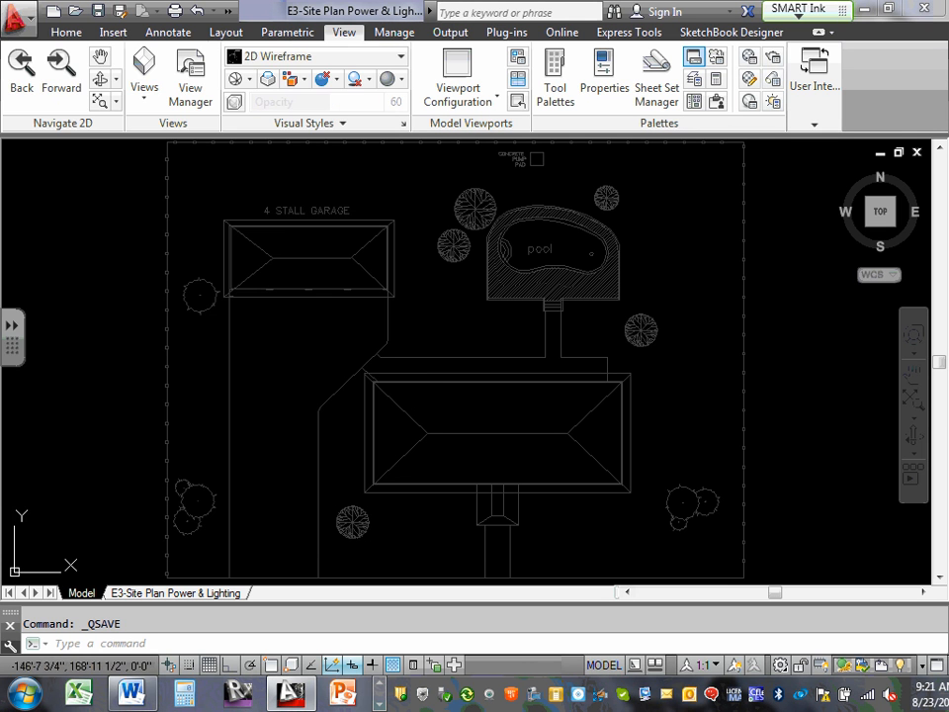
left_click(22, 20)
left_click(64, 195)
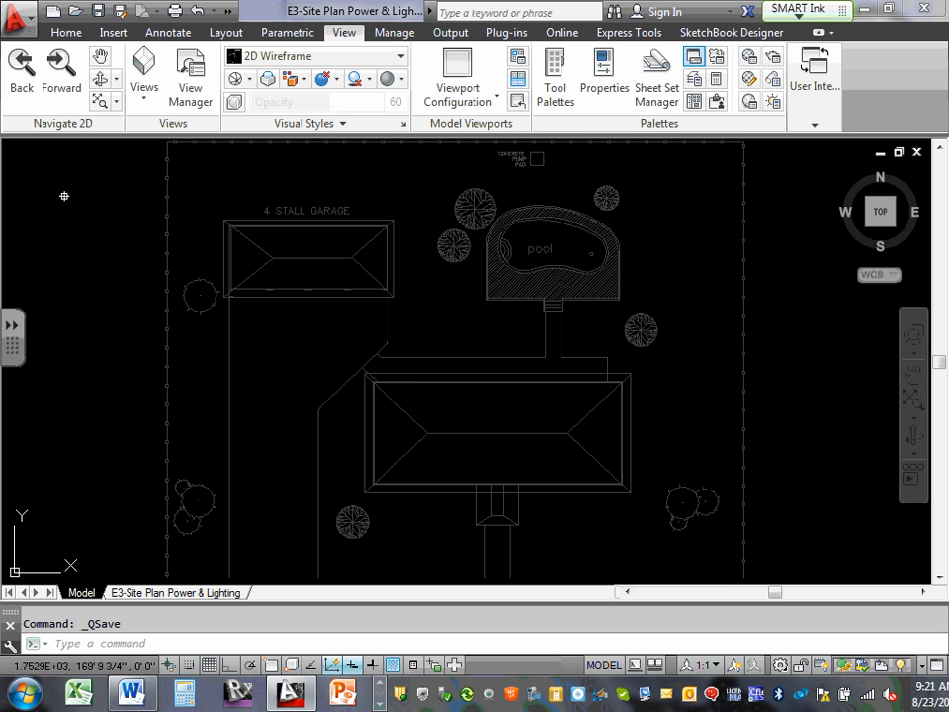
Start saving a copy of the site plan drawing in the default DWG format.
left_click(14, 24)
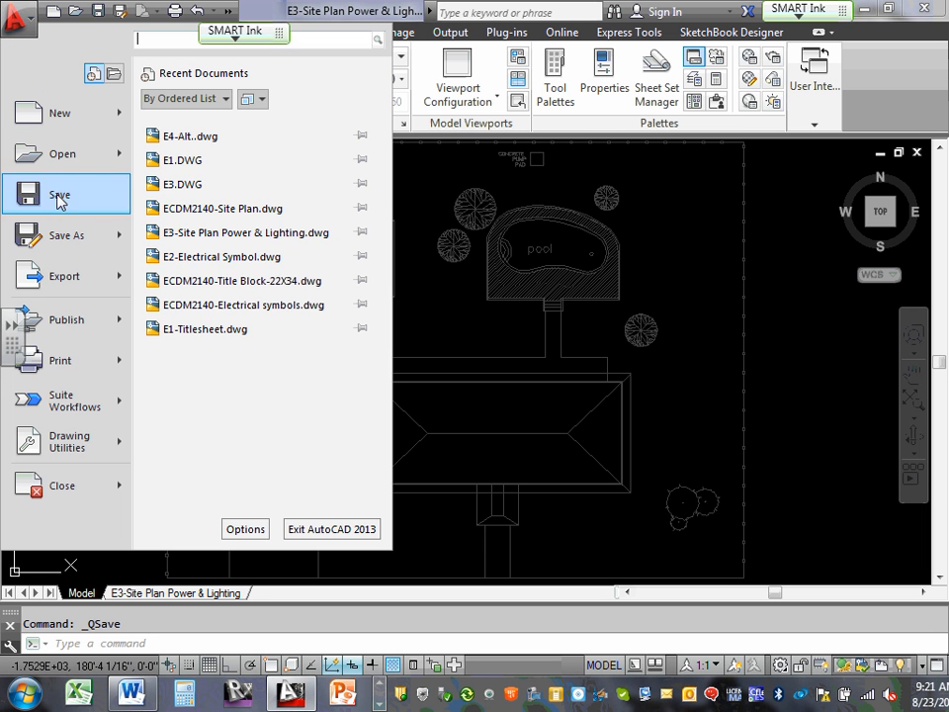
mouse_move(71, 242)
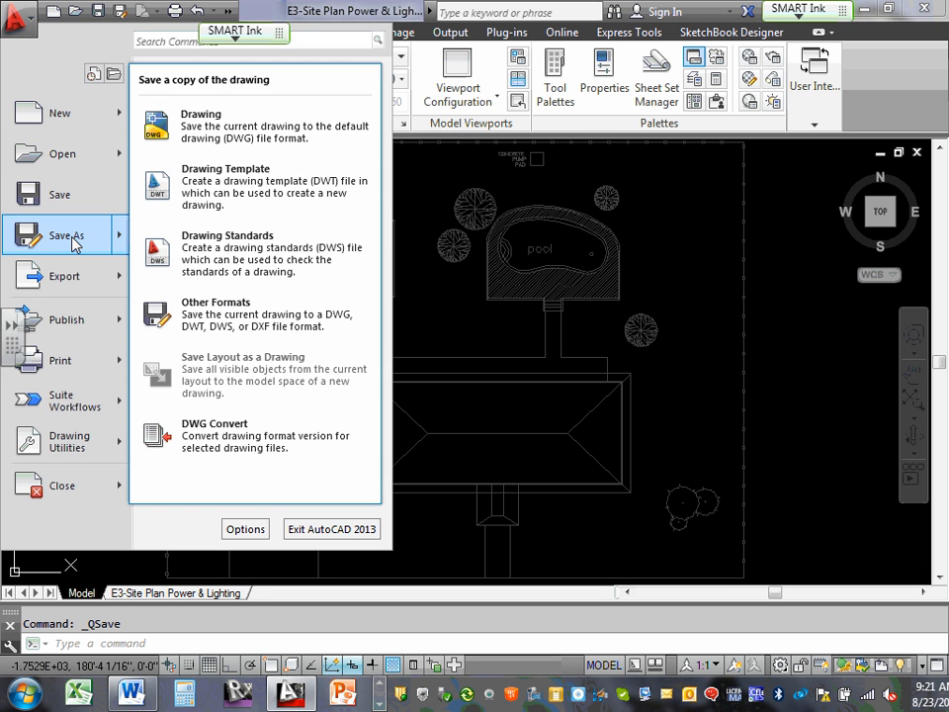
left_click(260, 123)
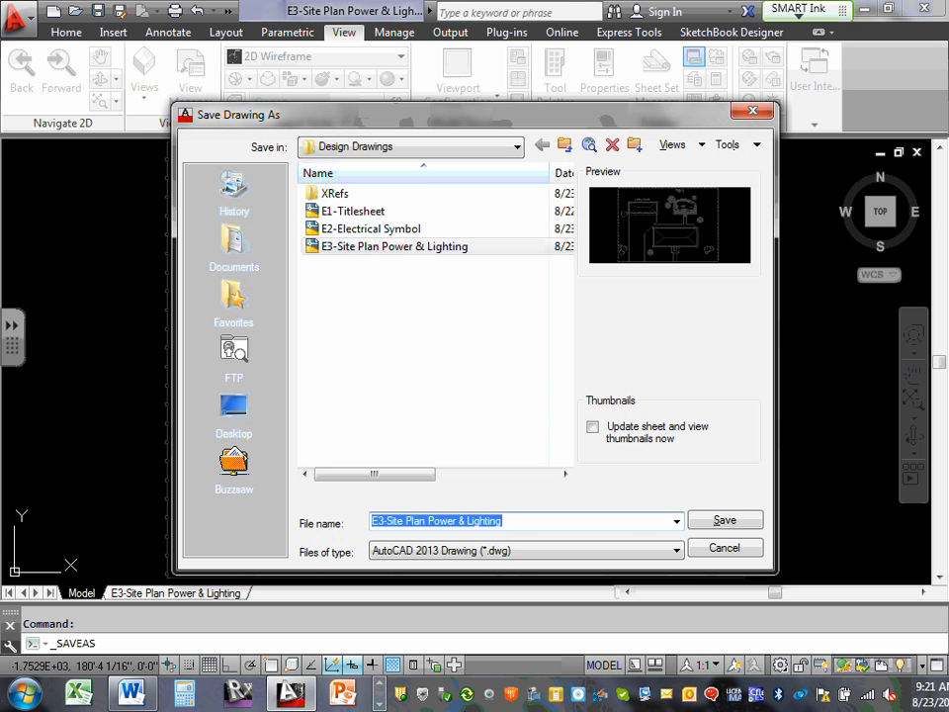
Switch to the Word project document, copy the Sheet 4 title "Garage & Swimming Pool Power & light", and return to AutoCAD.
left_click(132, 692)
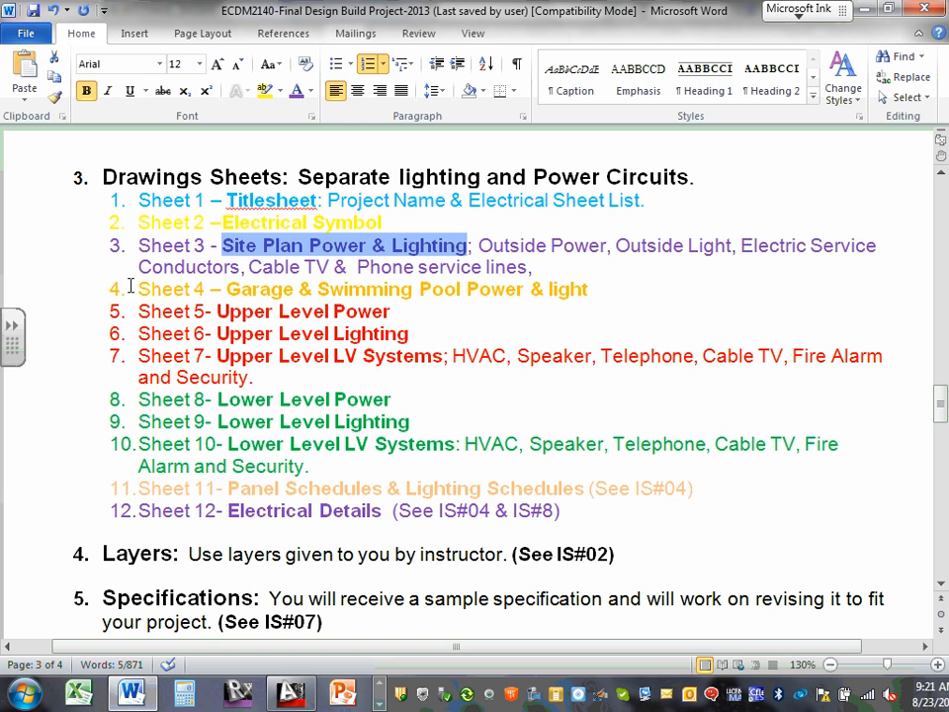
left_click_drag(228, 289, 575, 289)
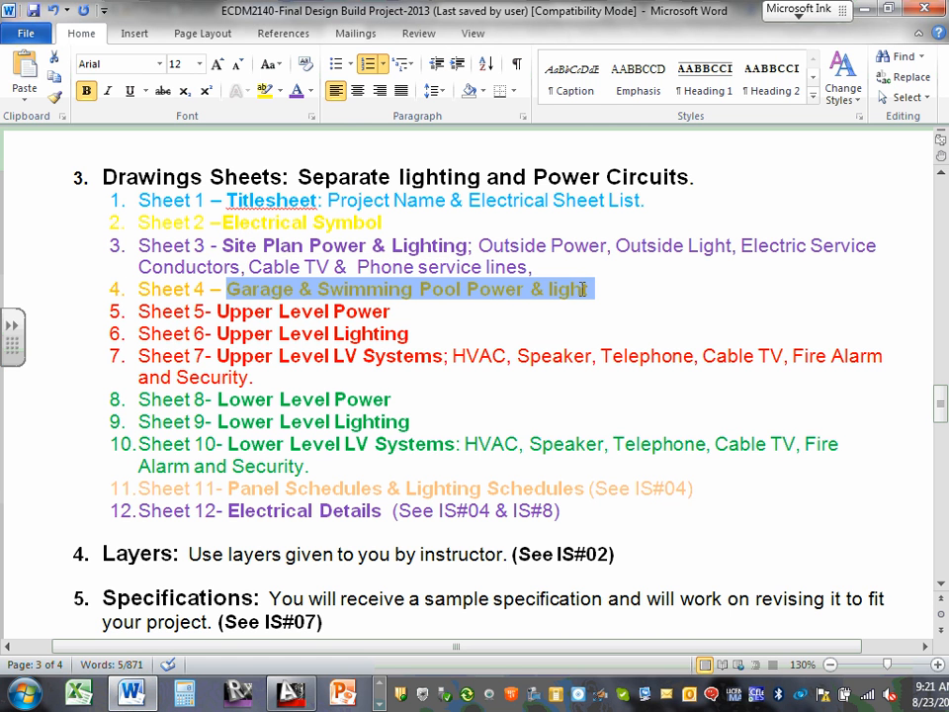
right_click(581, 291)
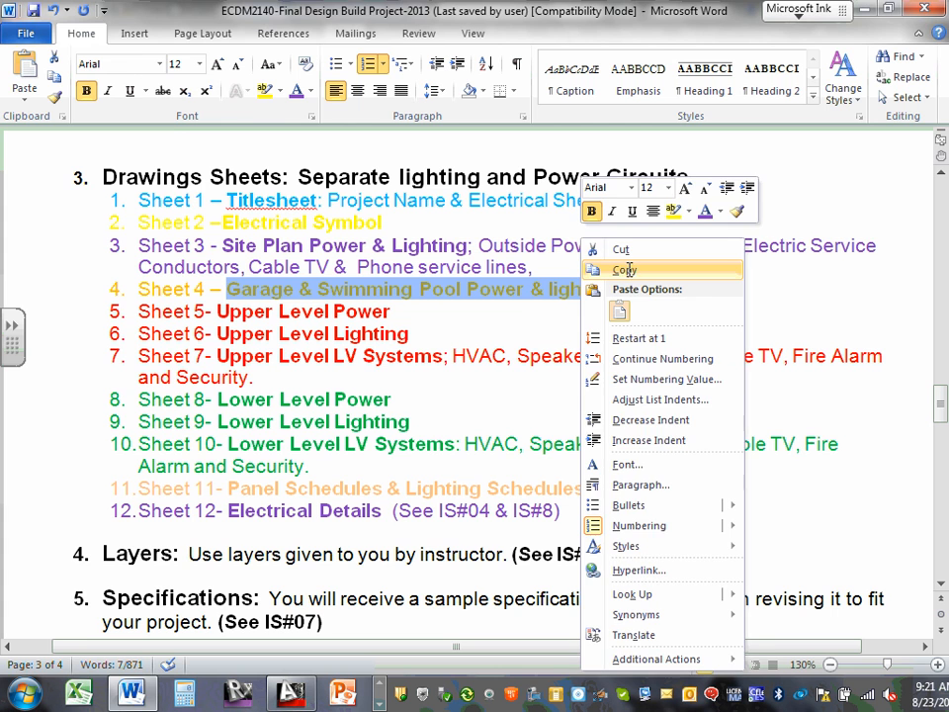
left_click(623, 269)
left_click(866, 9)
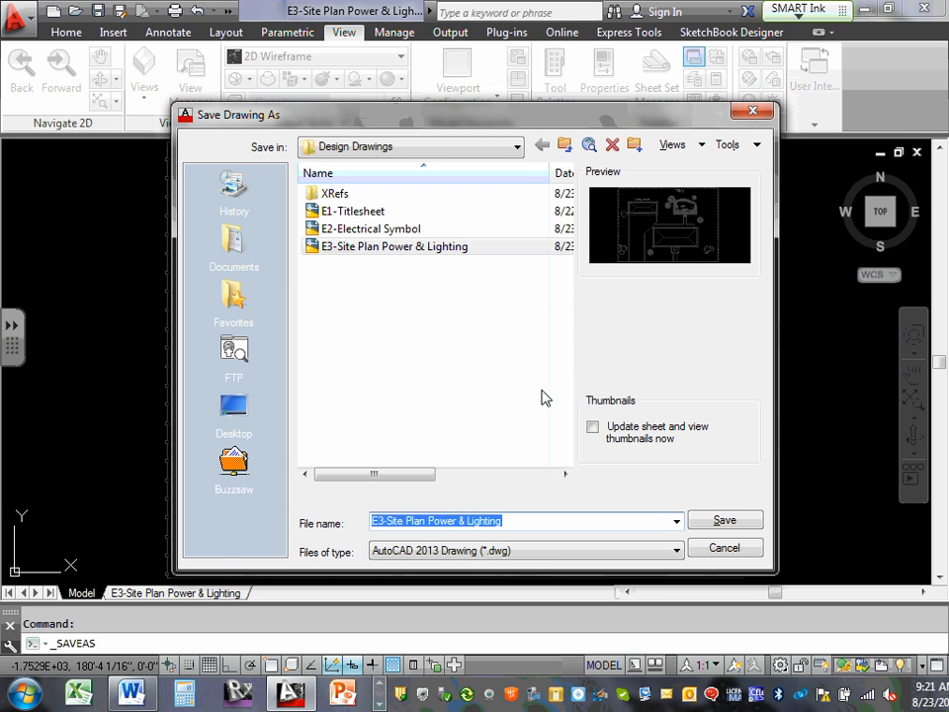
Name the copy "E4-Garage & Swimming Pool Power & light" using the copied title and save it in the Design Drawings folder.
left_click(427, 521)
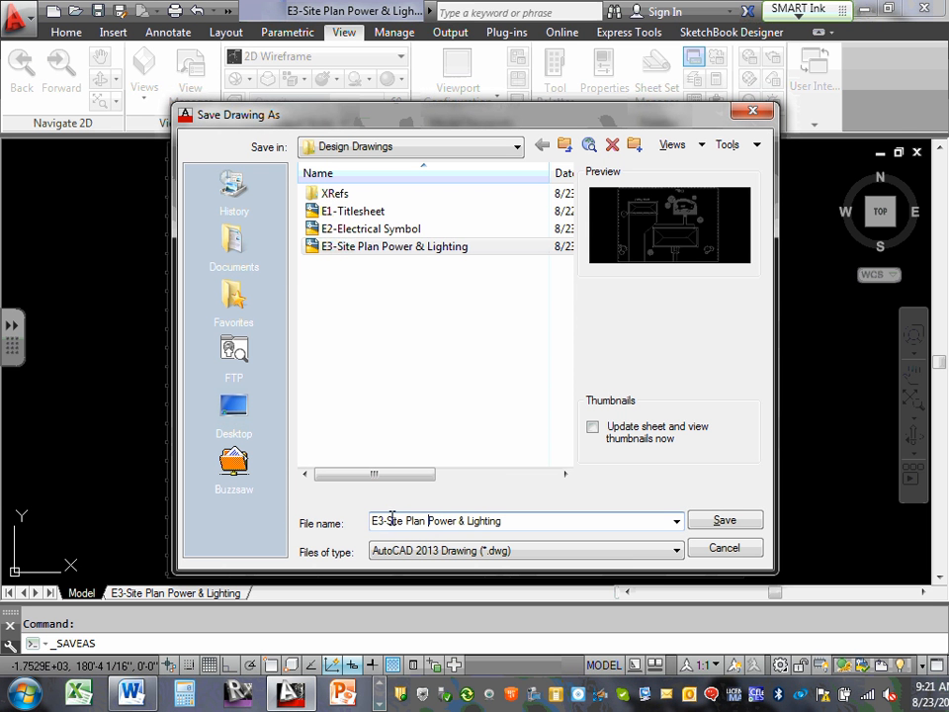
left_click_drag(392, 520, 519, 528)
right_click(492, 522)
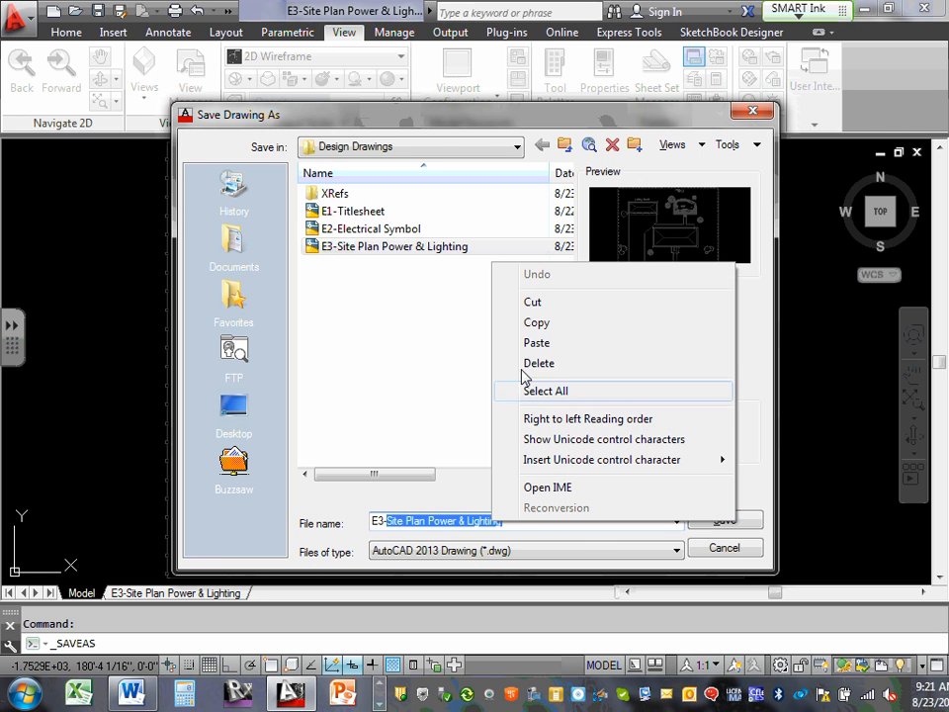
left_click(556, 346)
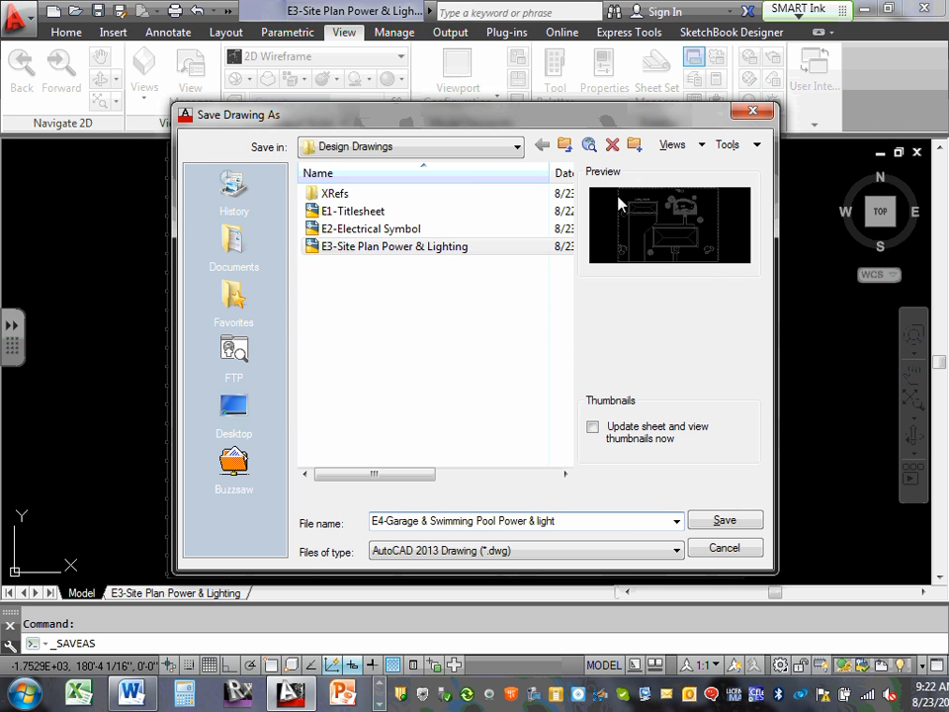
left_click(516, 147)
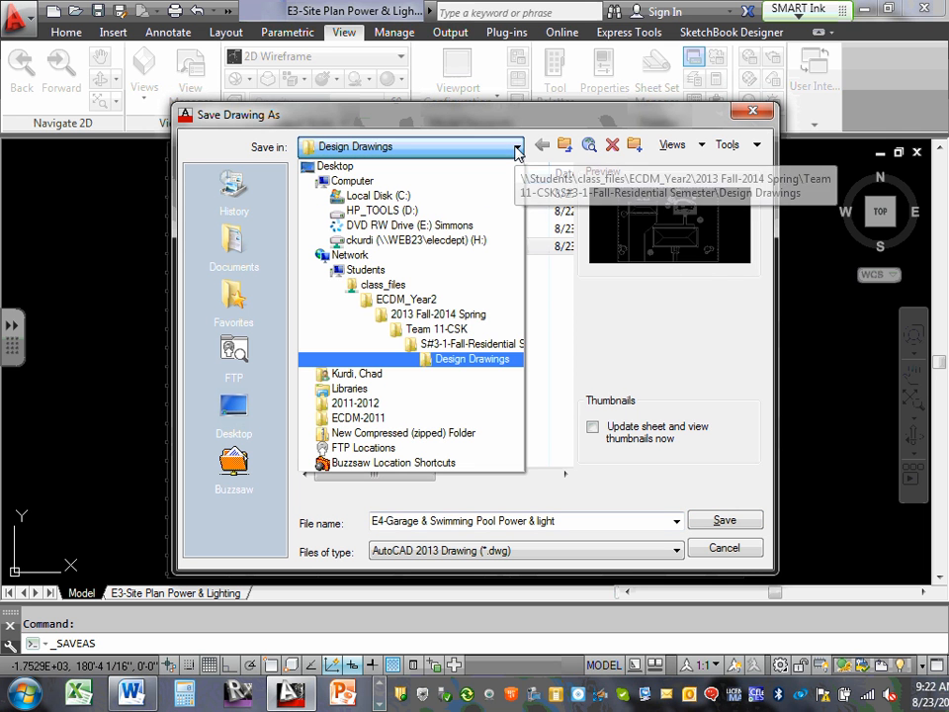
left_click(516, 148)
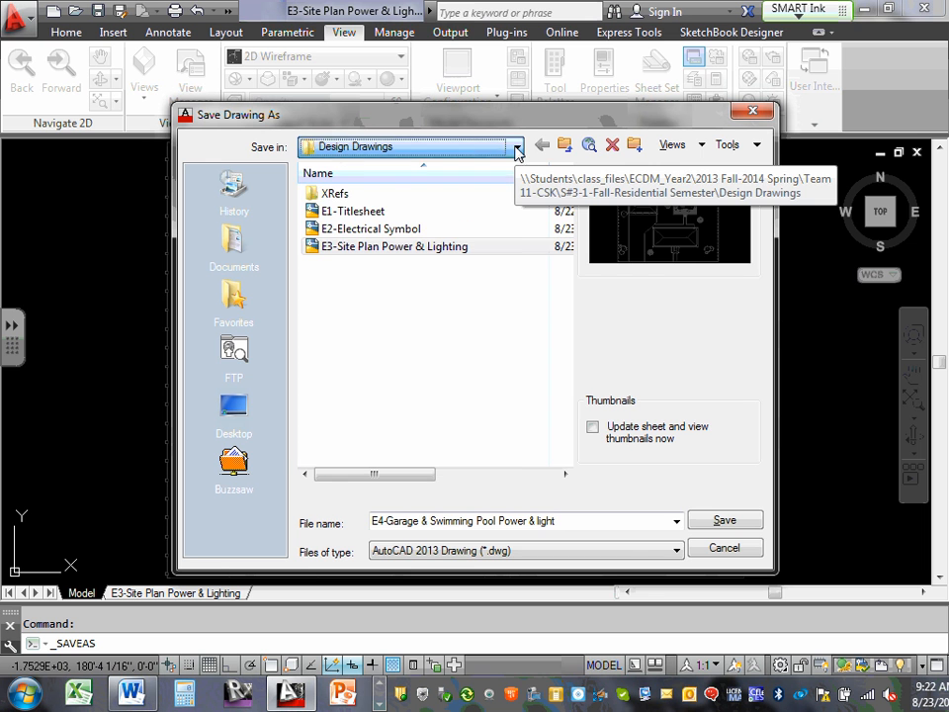
left_click(730, 526)
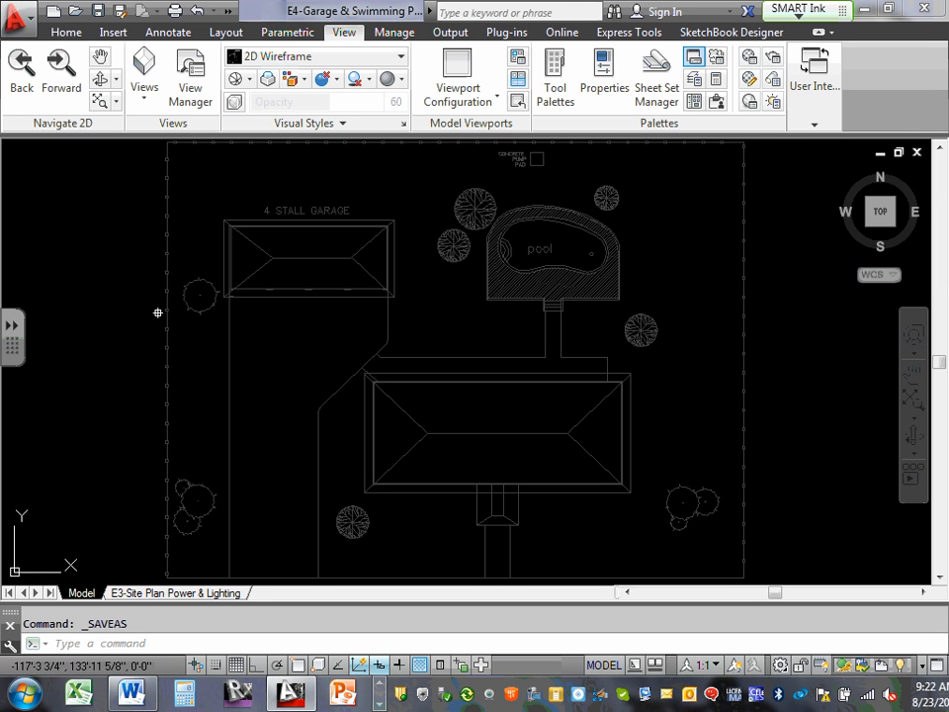
Rename the E3 layout as "E4-Garage & Swimming Pool Power & light", reusing the copied title.
left_click(195, 593)
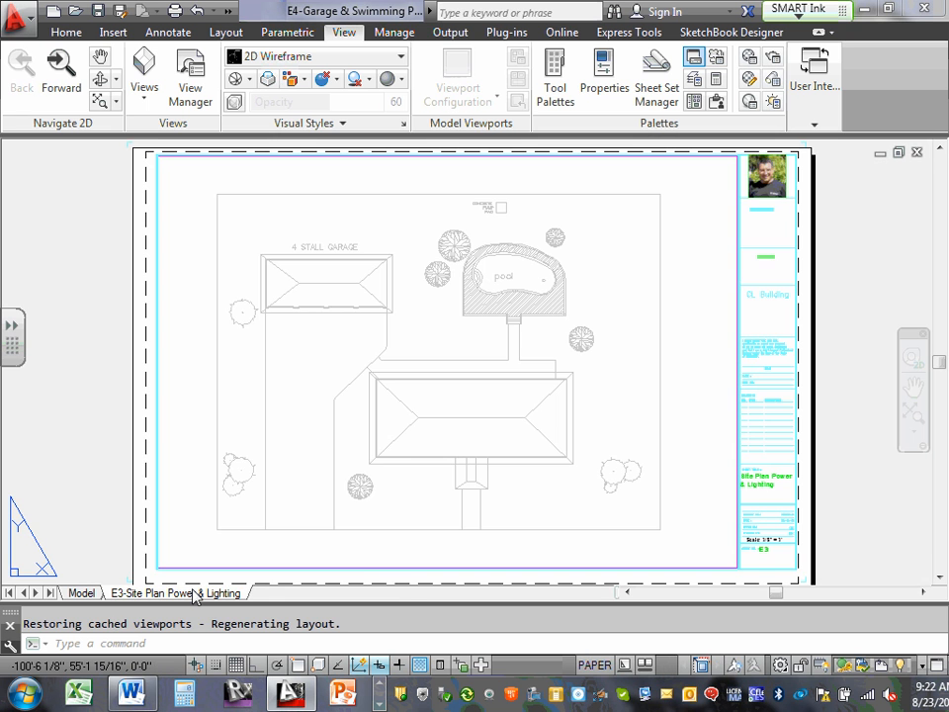
right_click(193, 594)
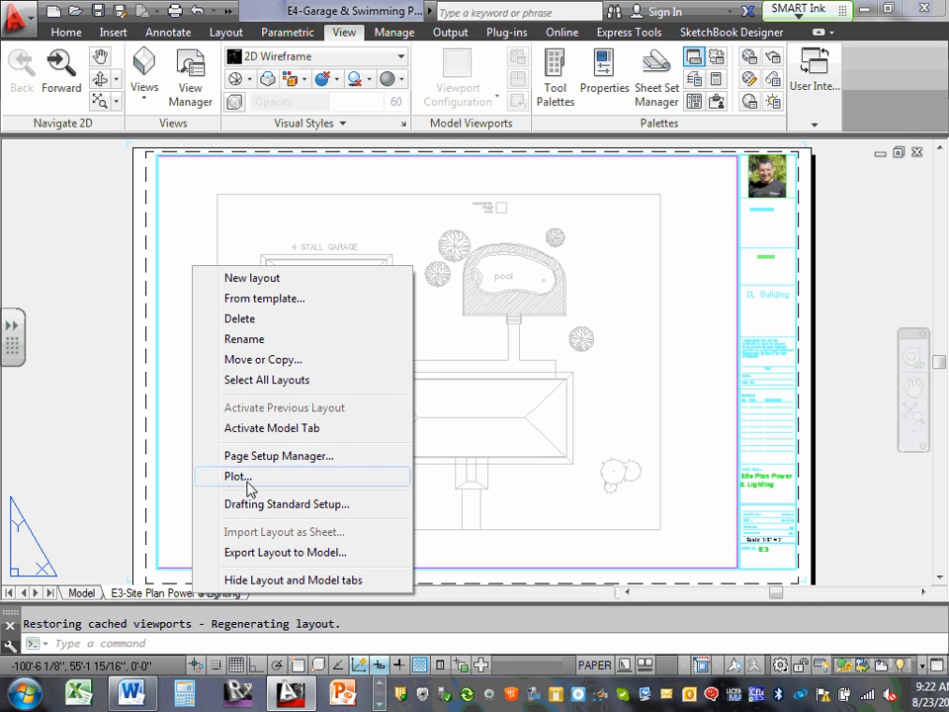
left_click(267, 338)
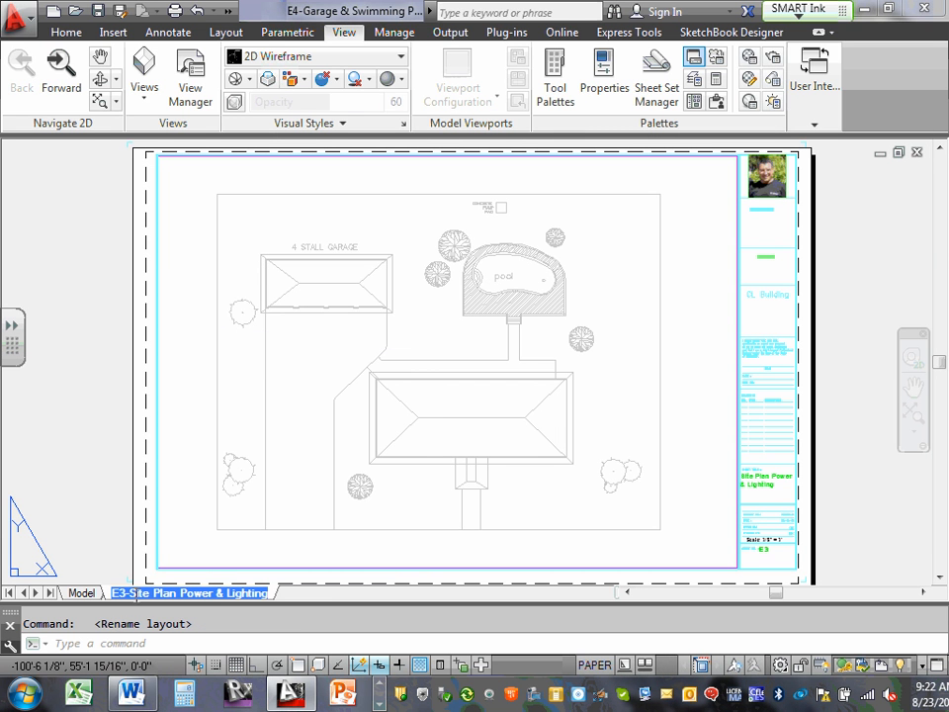
left_click_drag(130, 593, 288, 601)
right_click(262, 594)
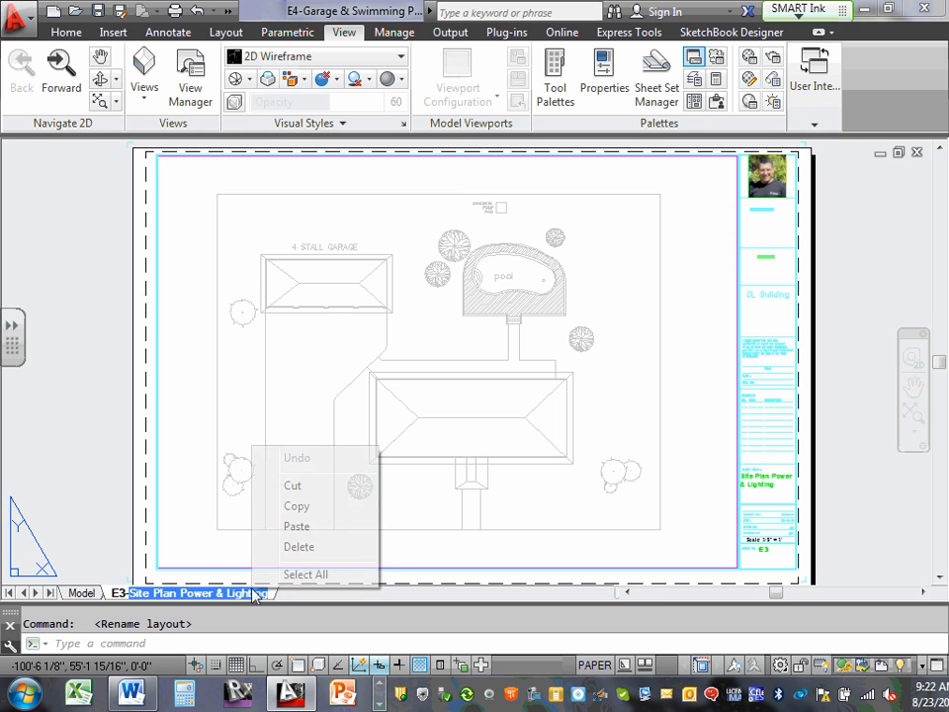
left_click(312, 532)
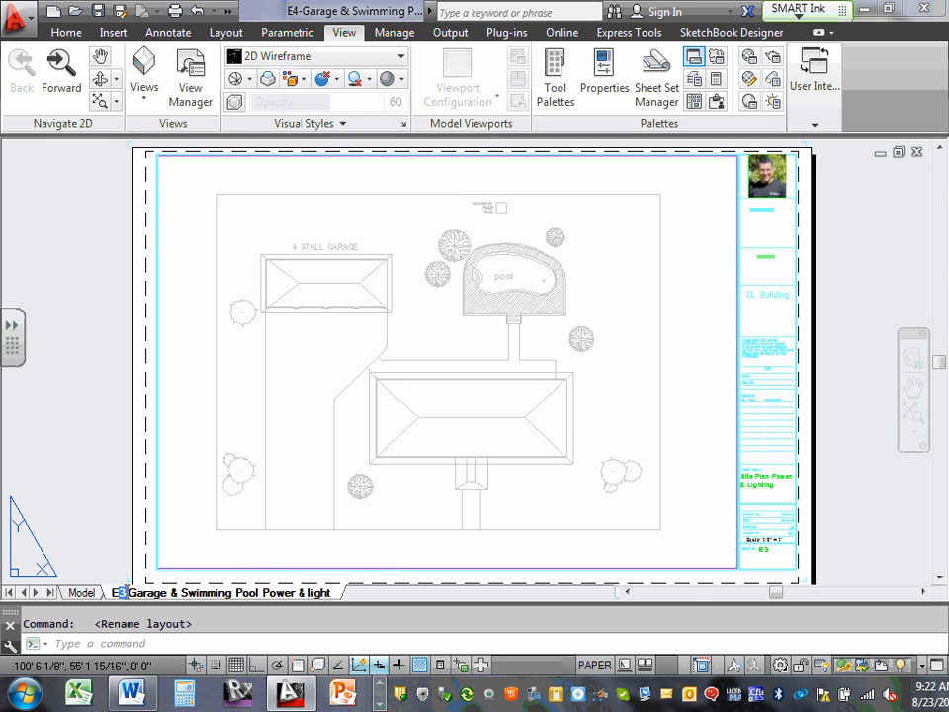
type("4")
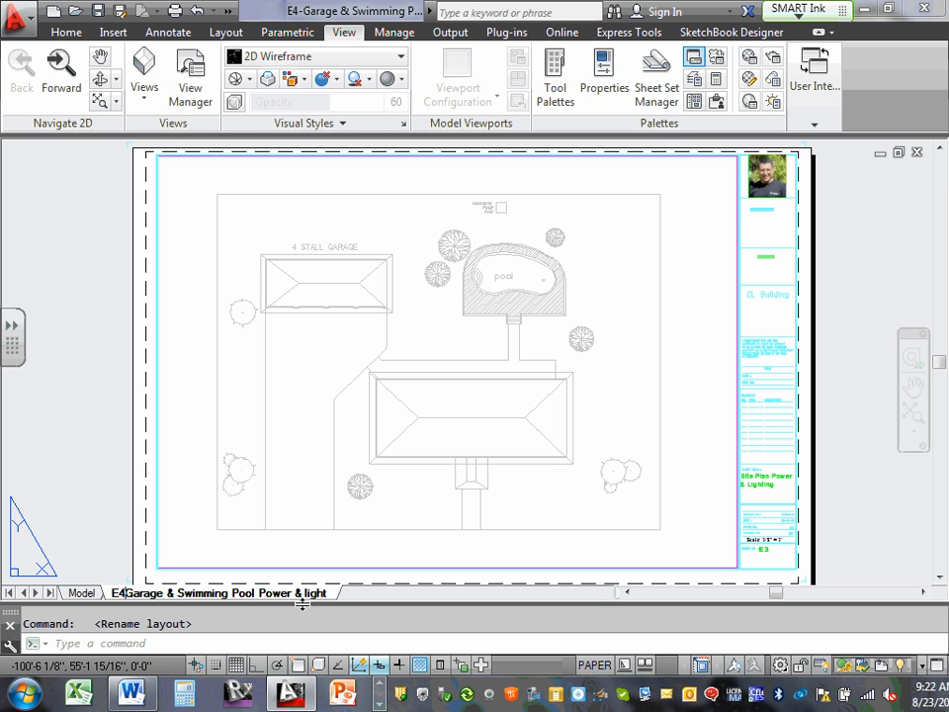
type("-")
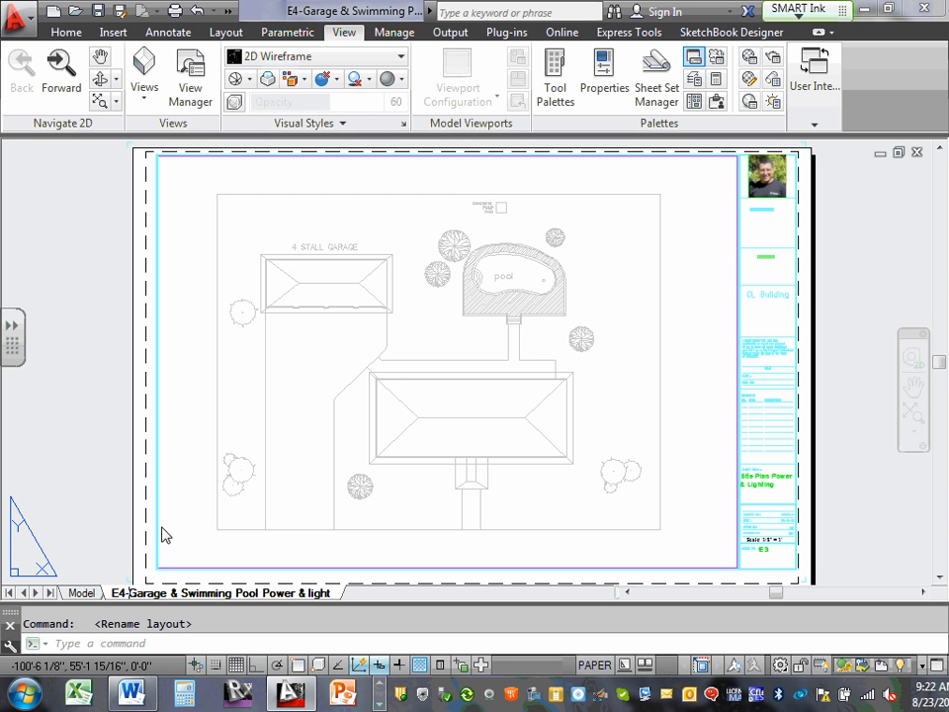
left_click(81, 594)
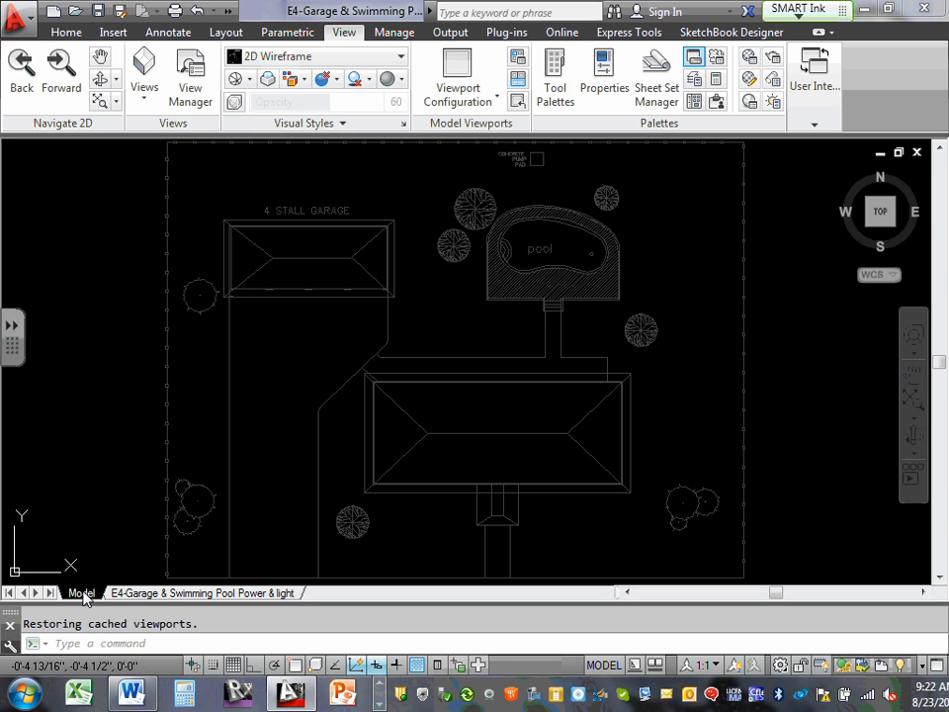
Change the sheet number in the layout's title block to E4.
left_click(172, 594)
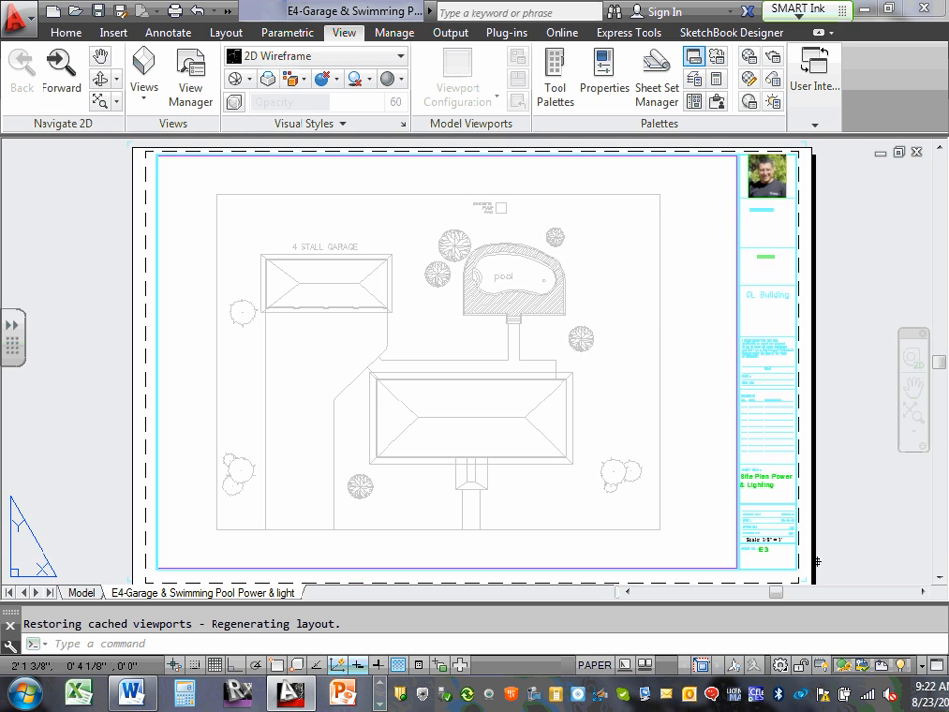
scroll(816, 560, "up", 5)
scroll(591, 243, "down", 4)
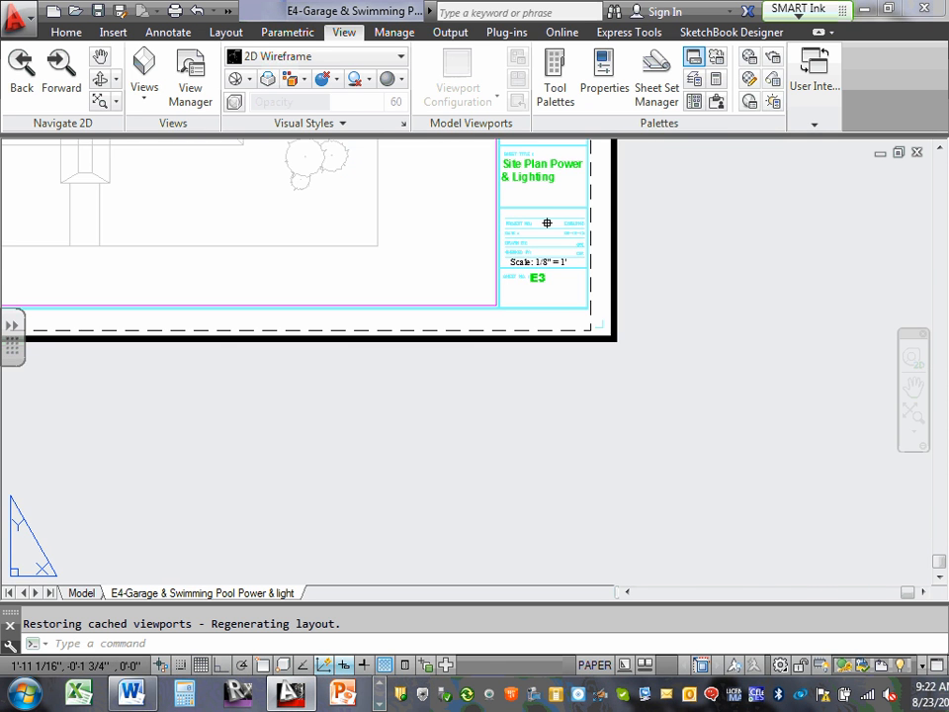
scroll(547, 227, "up", 5)
left_click(537, 276)
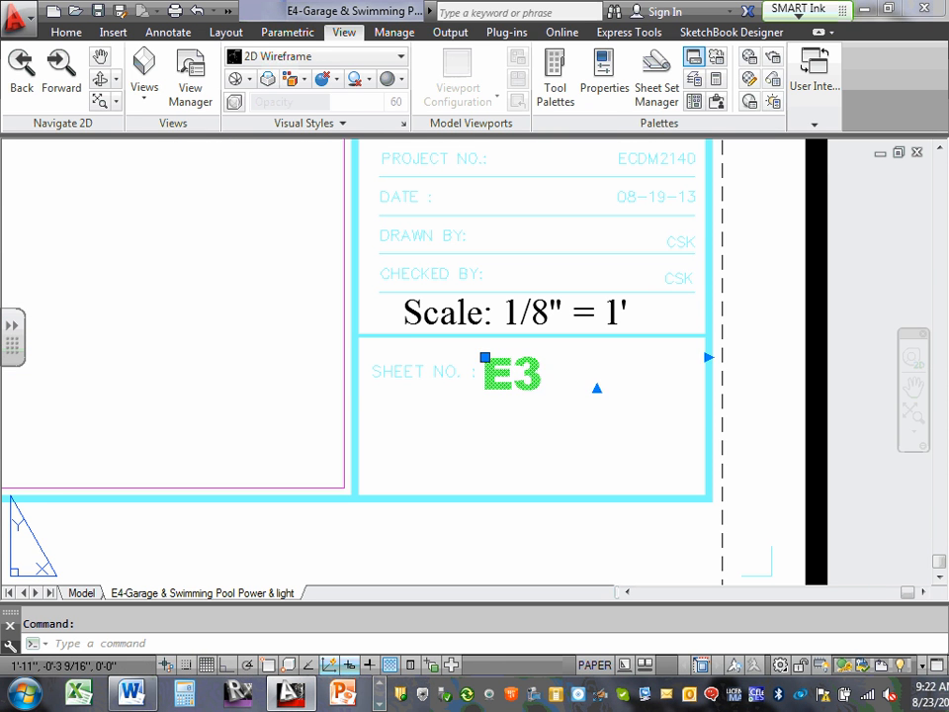
double_click(524, 373)
left_click_drag(544, 388, 534, 372)
type("4")
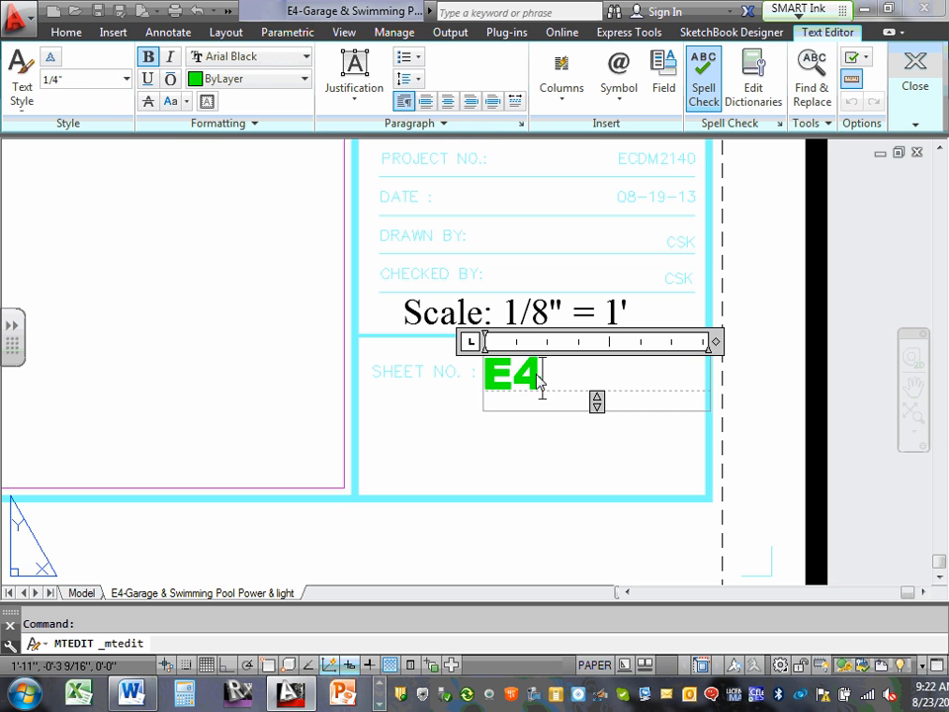
left_click(570, 461)
Try replacing the "Site Plan Power & Lighting" sheet title in the title block with the copied Garage & Swimming Pool Power & light text.
scroll(553, 453, "up", 2)
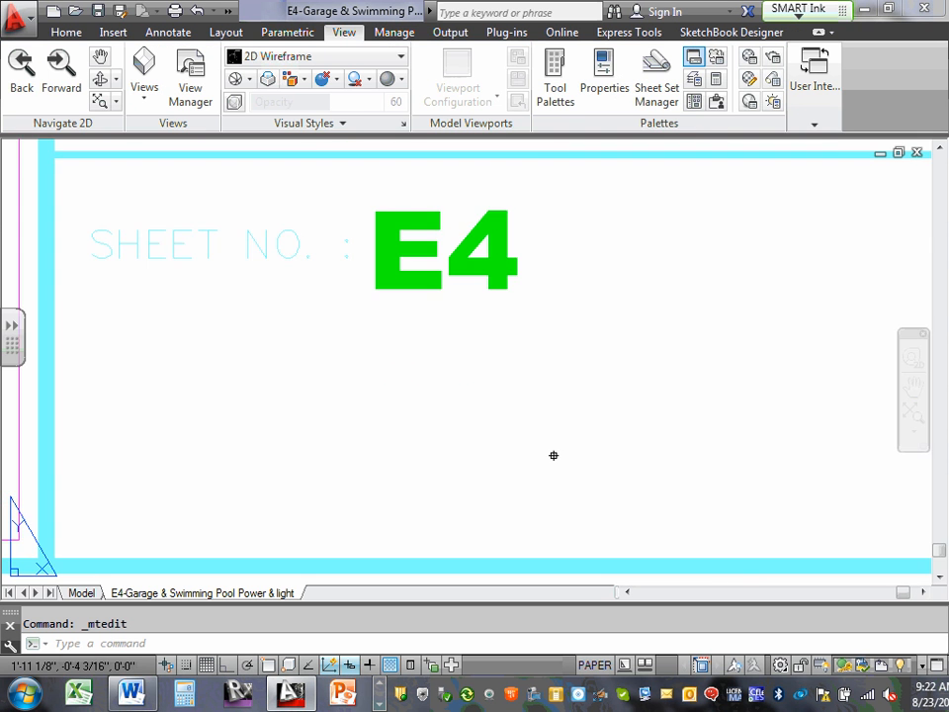
scroll(567, 453, "down", 5)
scroll(567, 333, "up", 4)
double_click(546, 315)
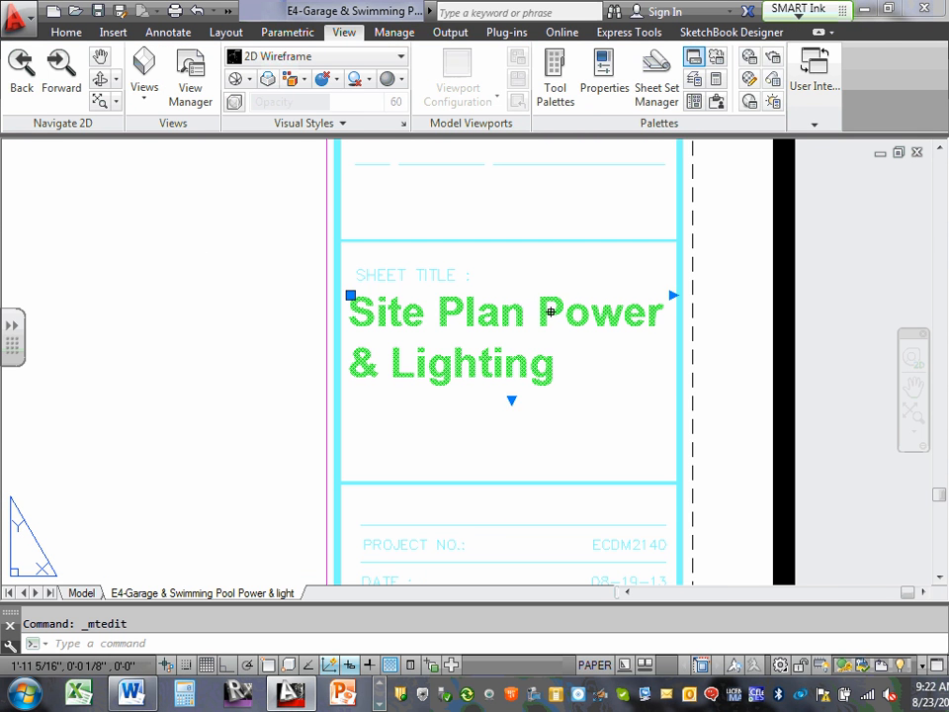
left_click_drag(362, 314, 583, 356)
right_click(475, 326)
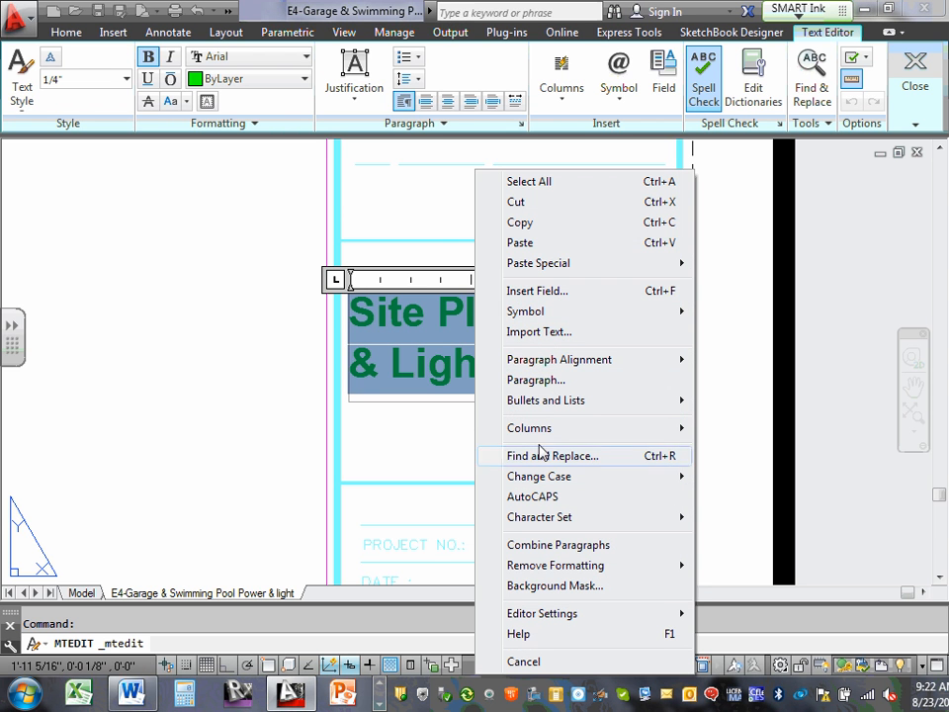
left_click(570, 242)
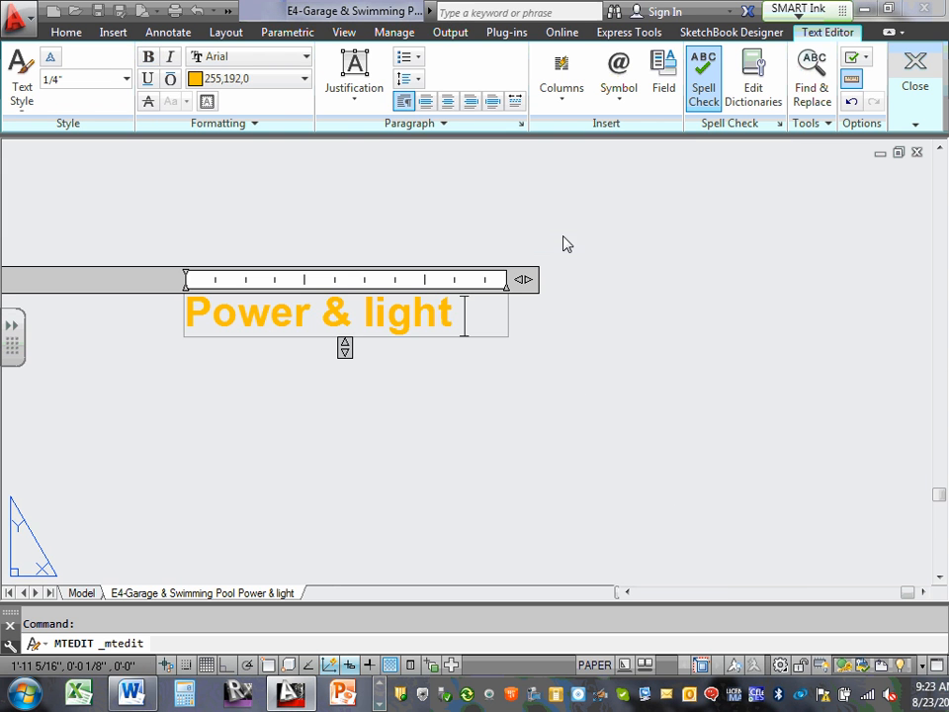
scroll(499, 287, "down", 5)
scroll(382, 282, "up", 4)
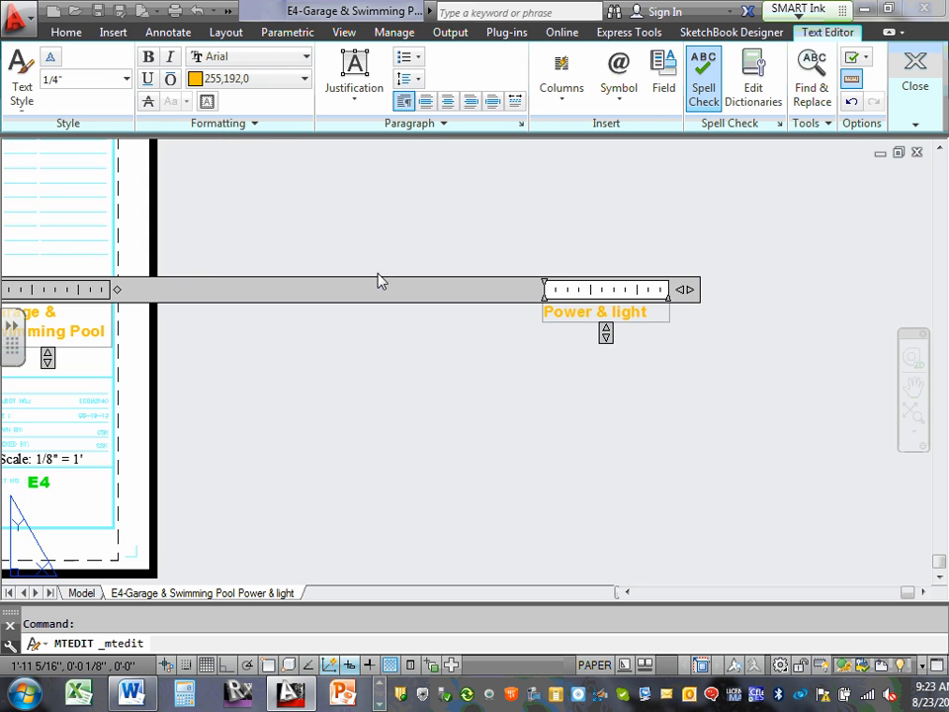
scroll(391, 286, "down", 1)
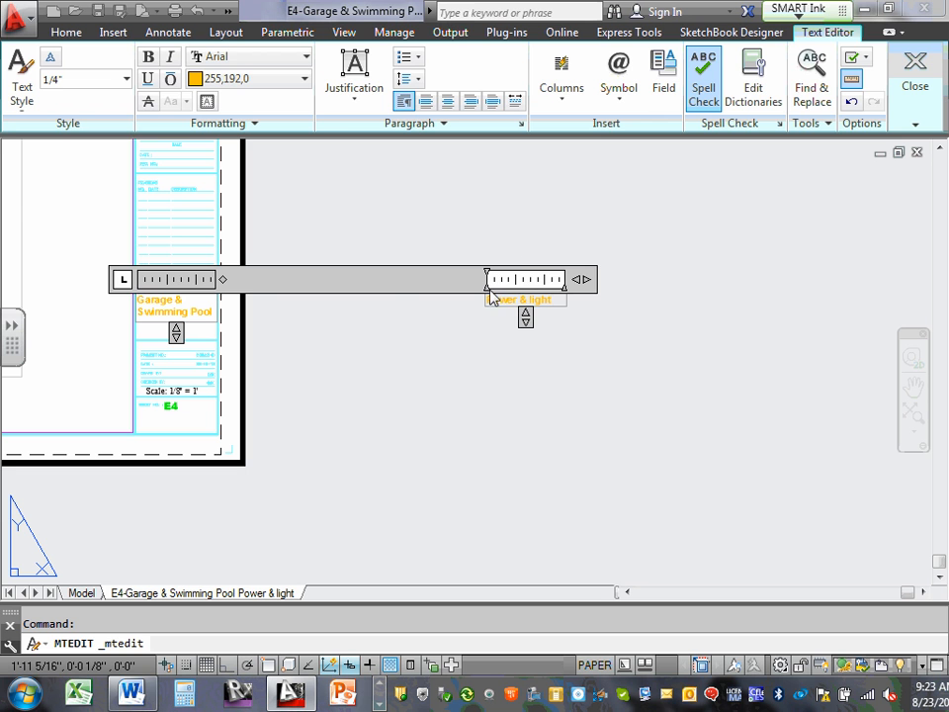
left_click(269, 315)
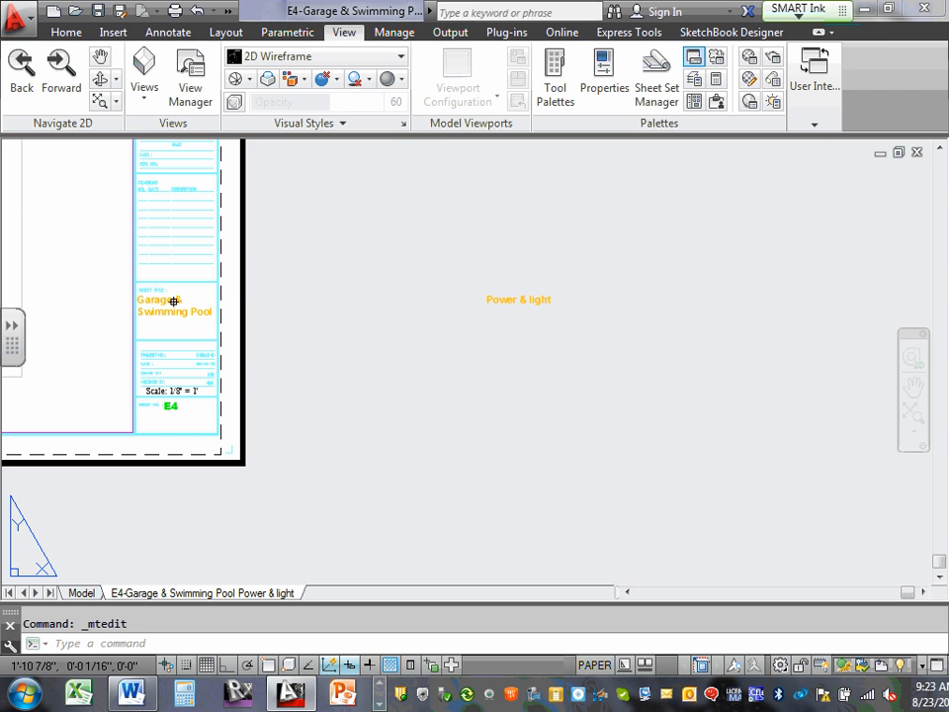
Try deleting characters after "Garage &" in the pasted sheet title, and undo the text edits.
double_click(170, 301)
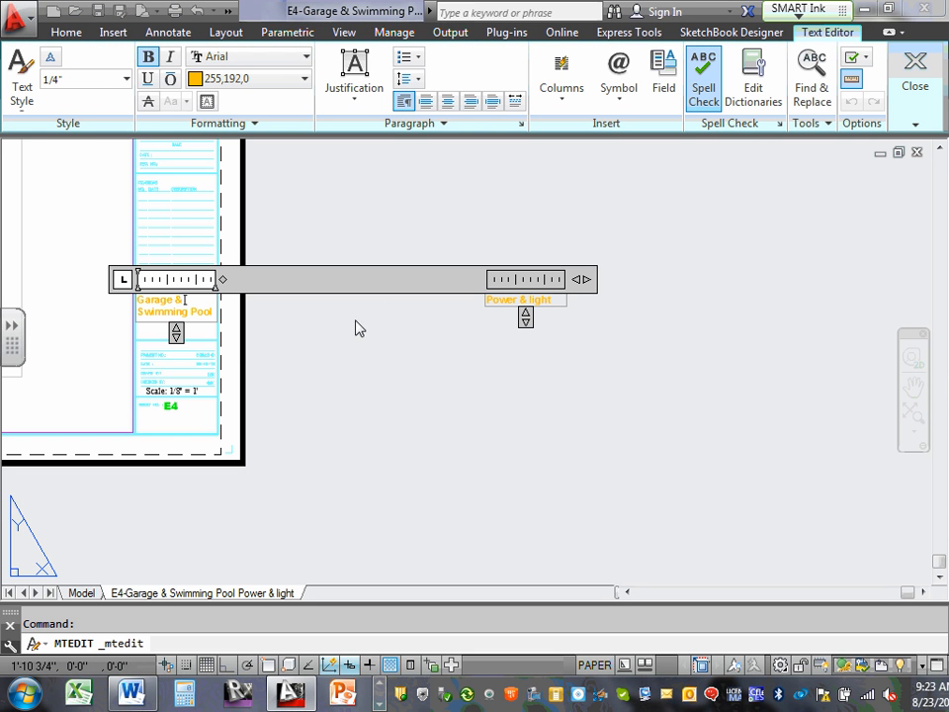
key("Delete")
key("Delete")
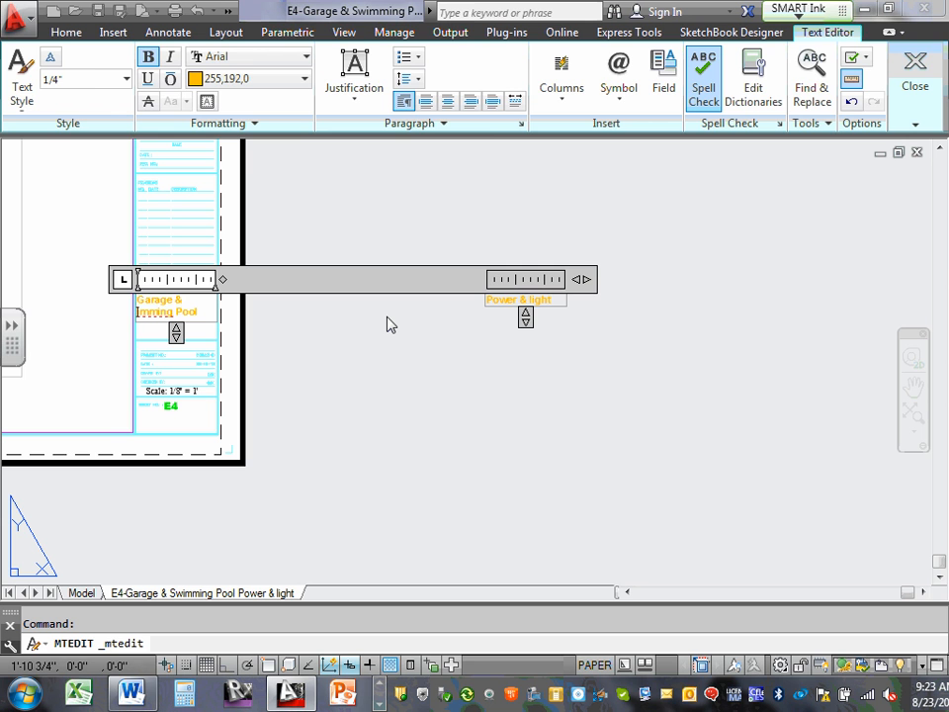
left_click(379, 351)
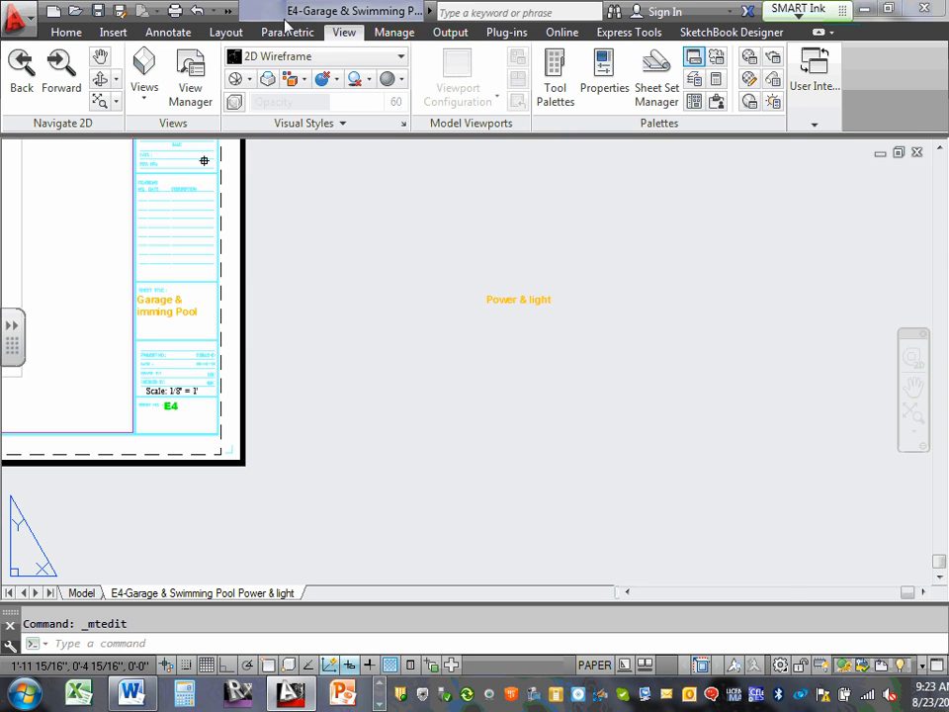
left_click(197, 10)
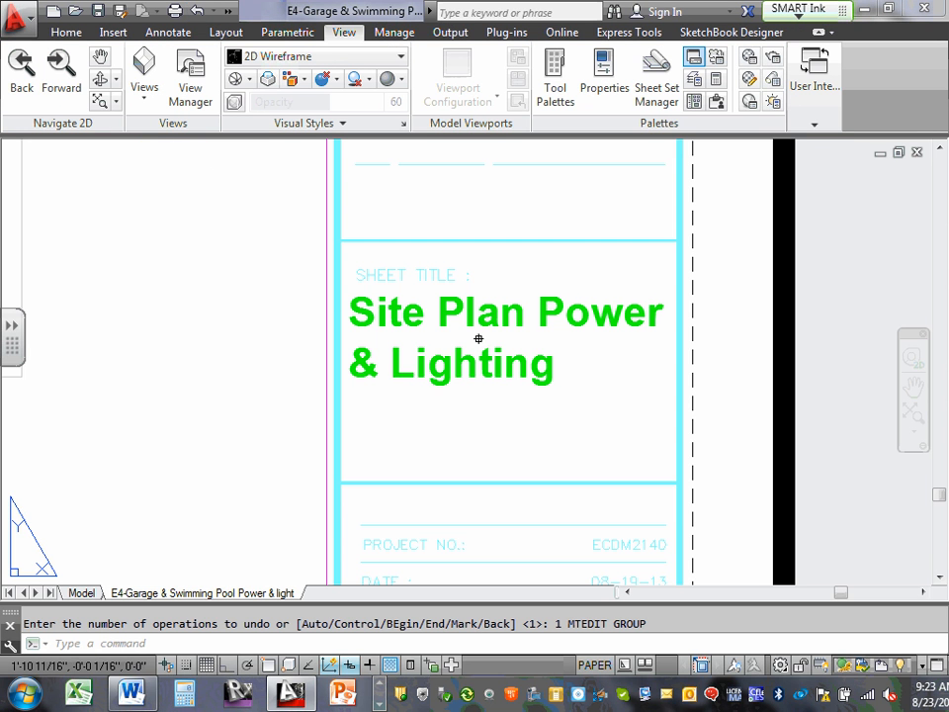
Overwrite the whole "Site Plan Power & Lighting" sheet title with the copied title "Garage & Swimming Pool Power & light".
double_click(395, 315)
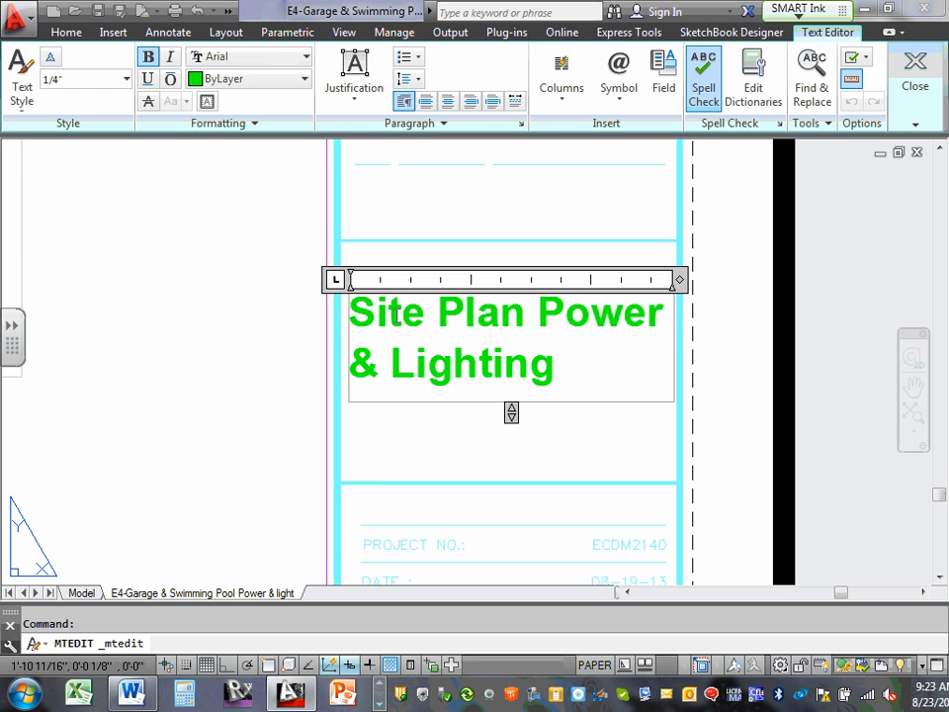
left_click_drag(349, 313, 613, 365)
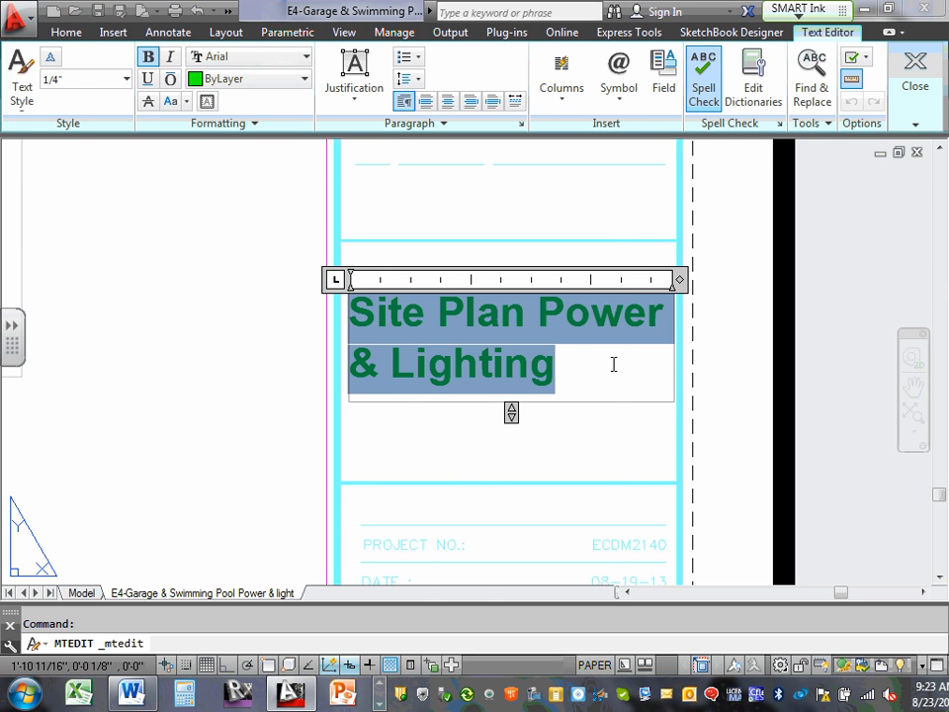
right_click(392, 341)
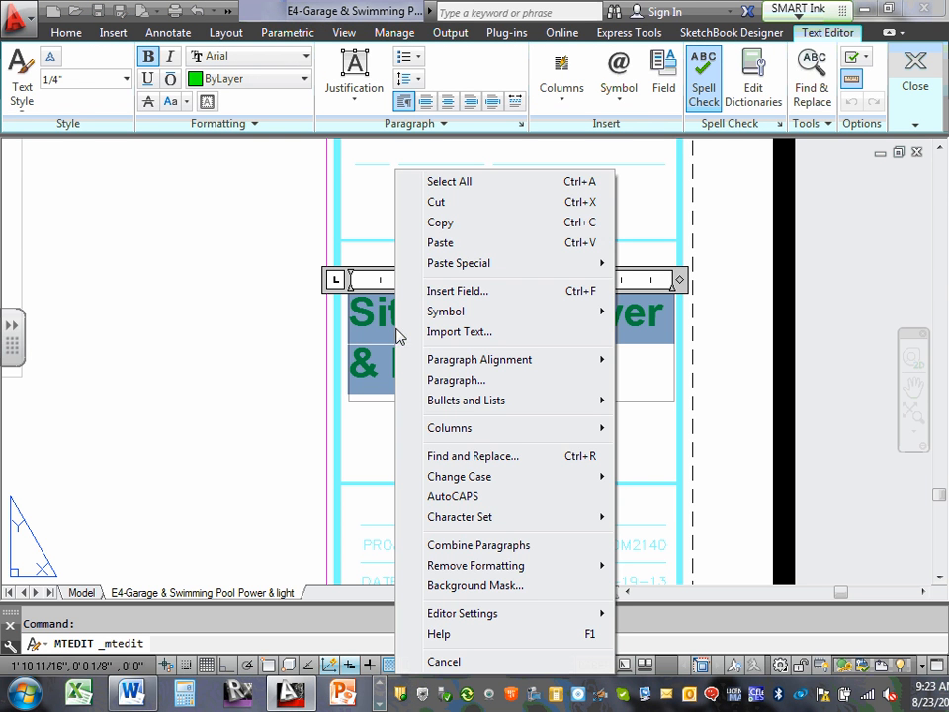
left_click(501, 247)
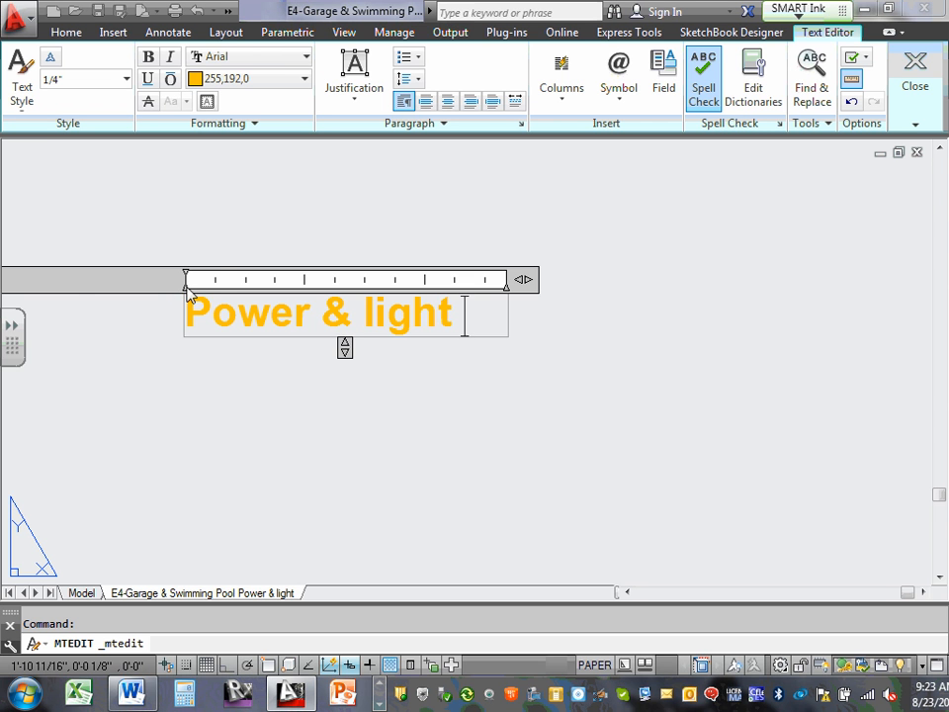
Remove the space before "Swimming" and lengthen the title's text frame so all its text fits in one column.
scroll(68, 292, "down", 4)
middle_click_drag(286, 426, 574, 460)
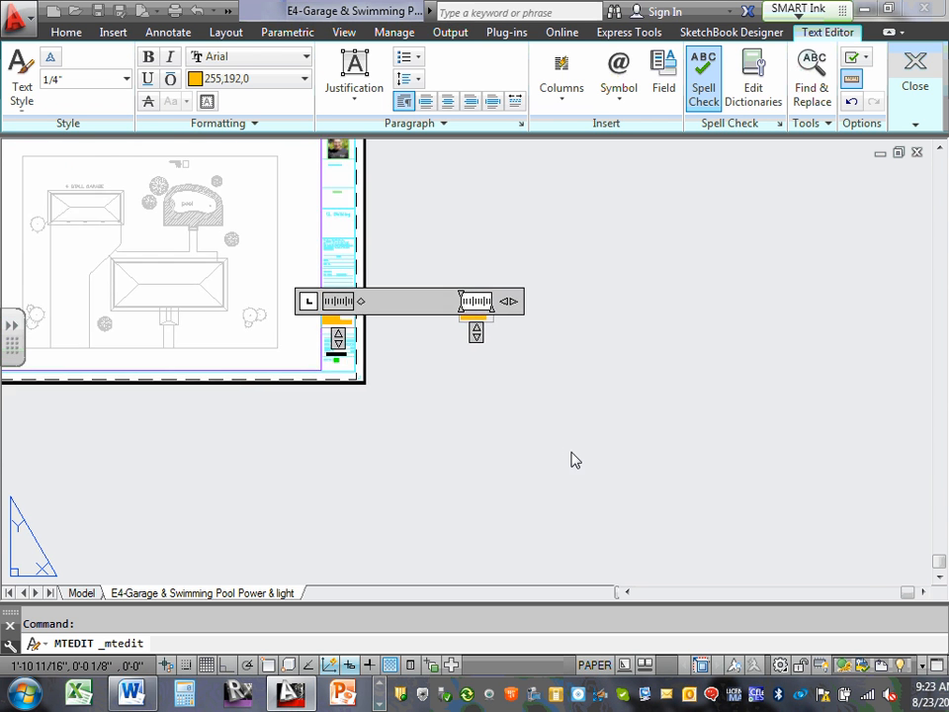
scroll(300, 269, "up", 5)
middle_click_drag(514, 490, 447, 168)
left_click(468, 244)
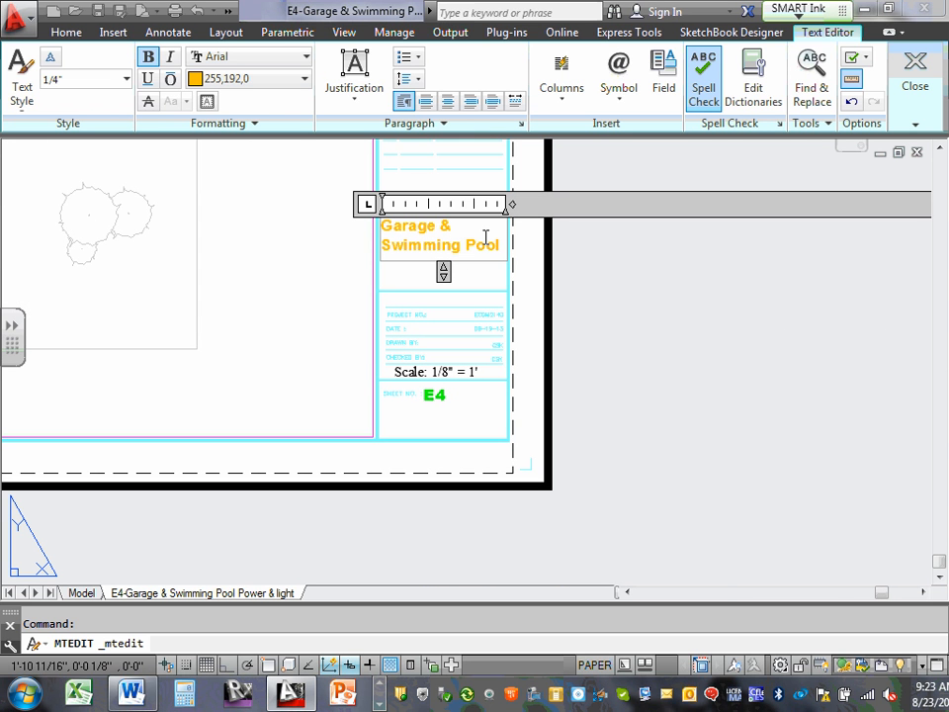
key("BackSpace")
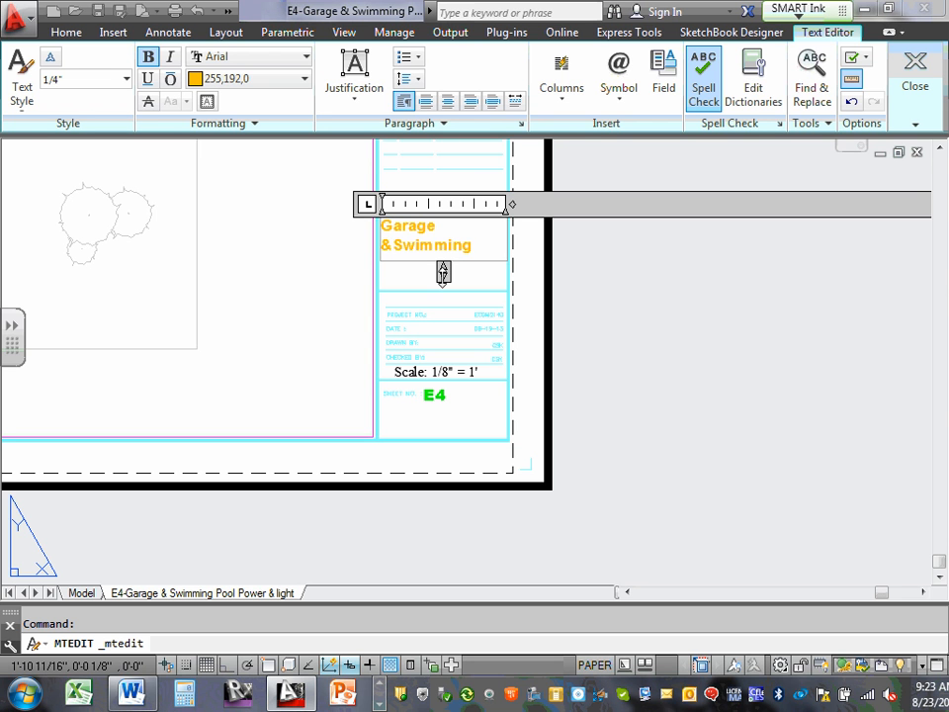
left_click_drag(443, 273, 443, 325)
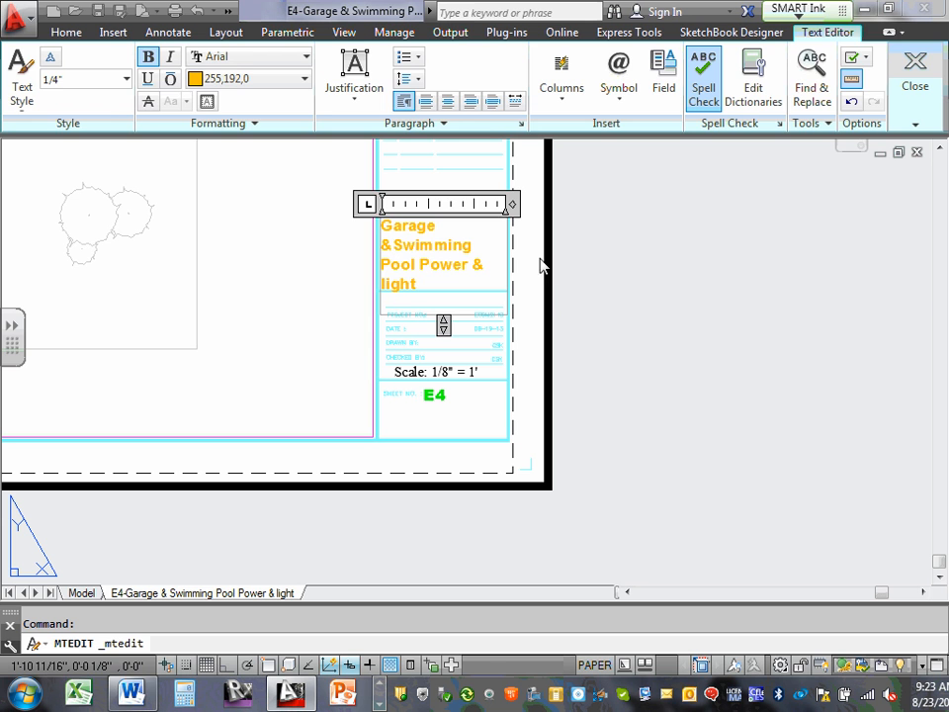
left_click(362, 247)
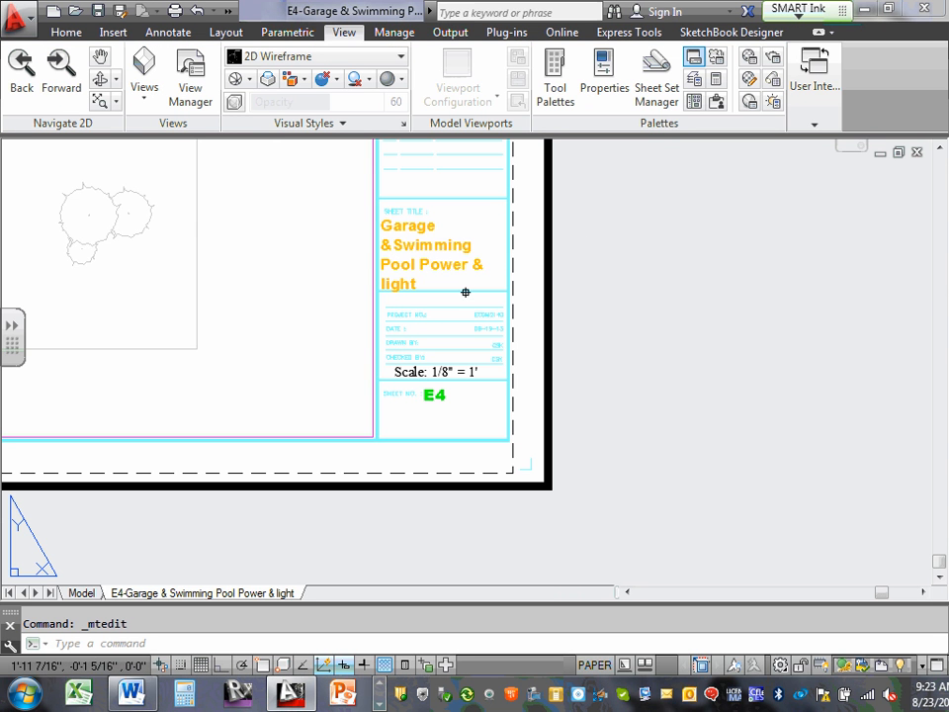
Center-align all the lines of the sheet title text.
left_click(418, 248)
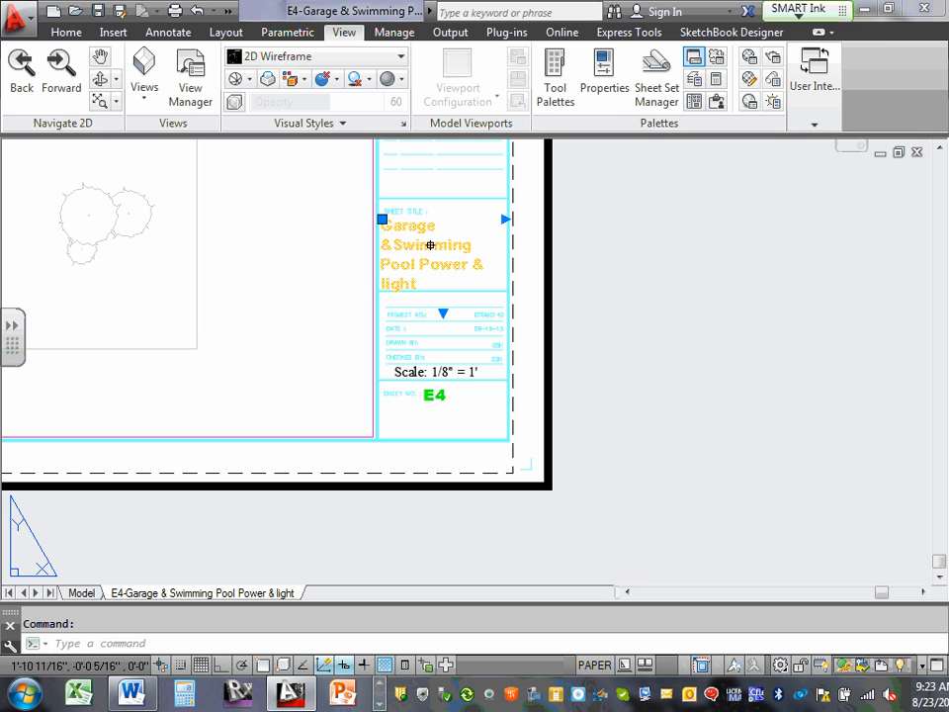
double_click(427, 246)
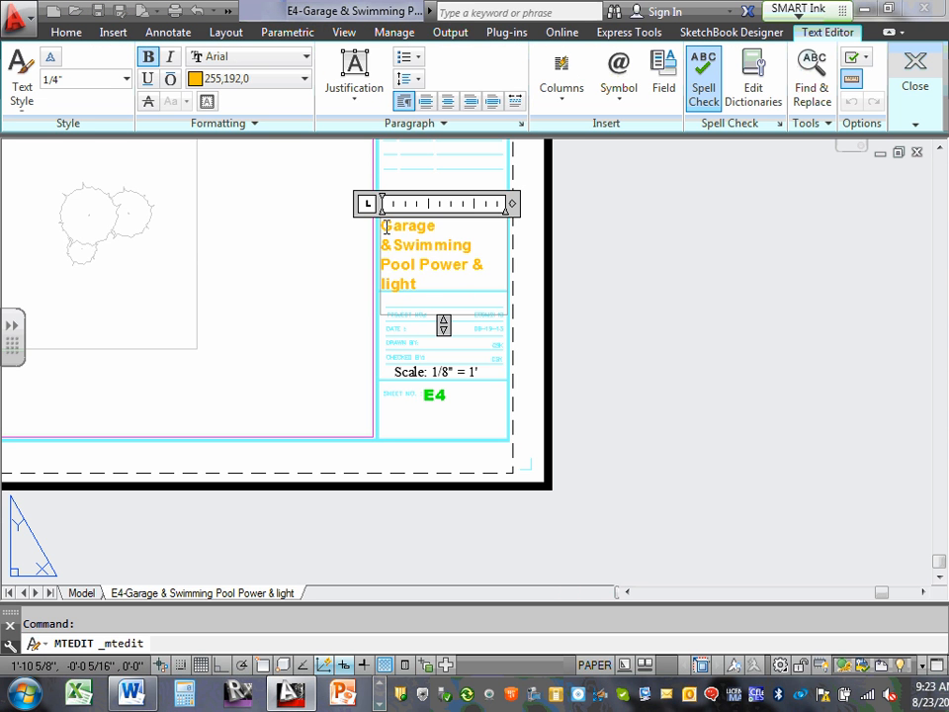
left_click_drag(383, 224, 442, 282)
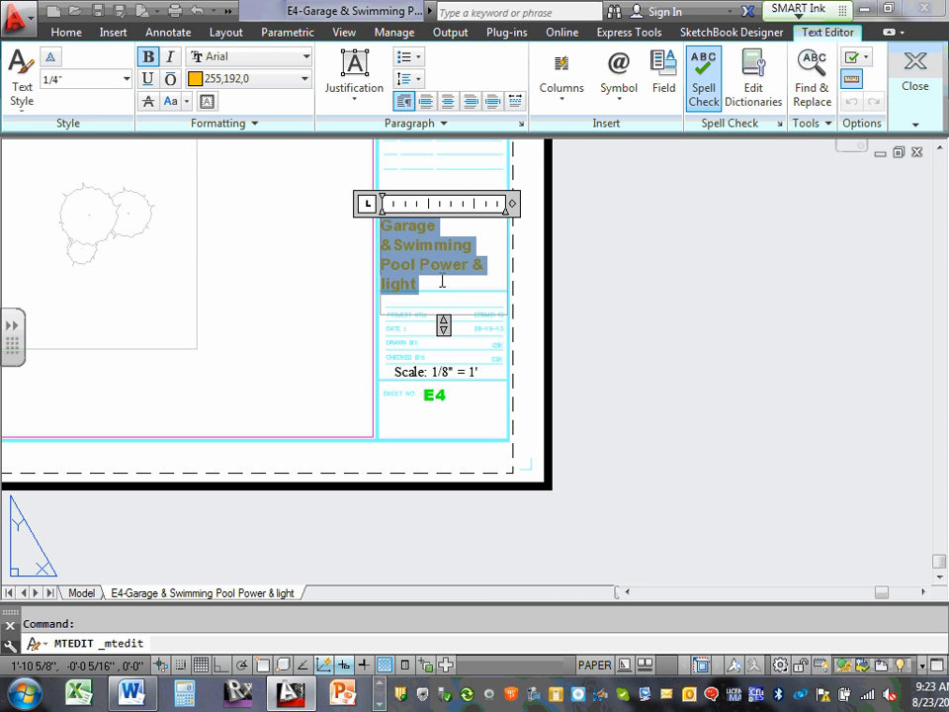
left_click(449, 102)
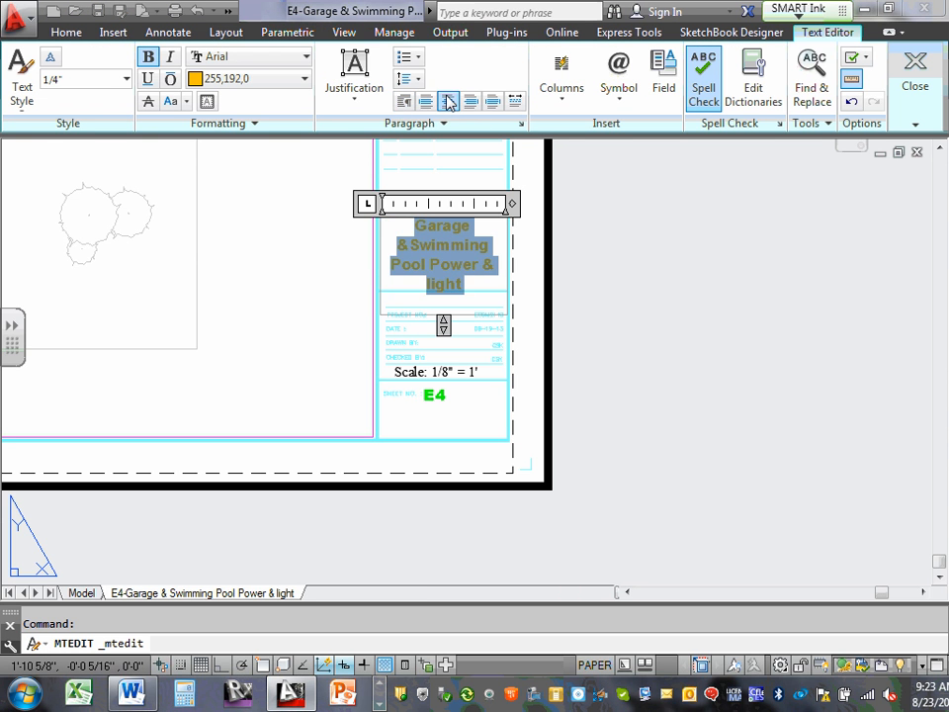
left_click(531, 267)
Move the sheet title text slightly up within the sheet title box.
scroll(415, 259, "up", 2)
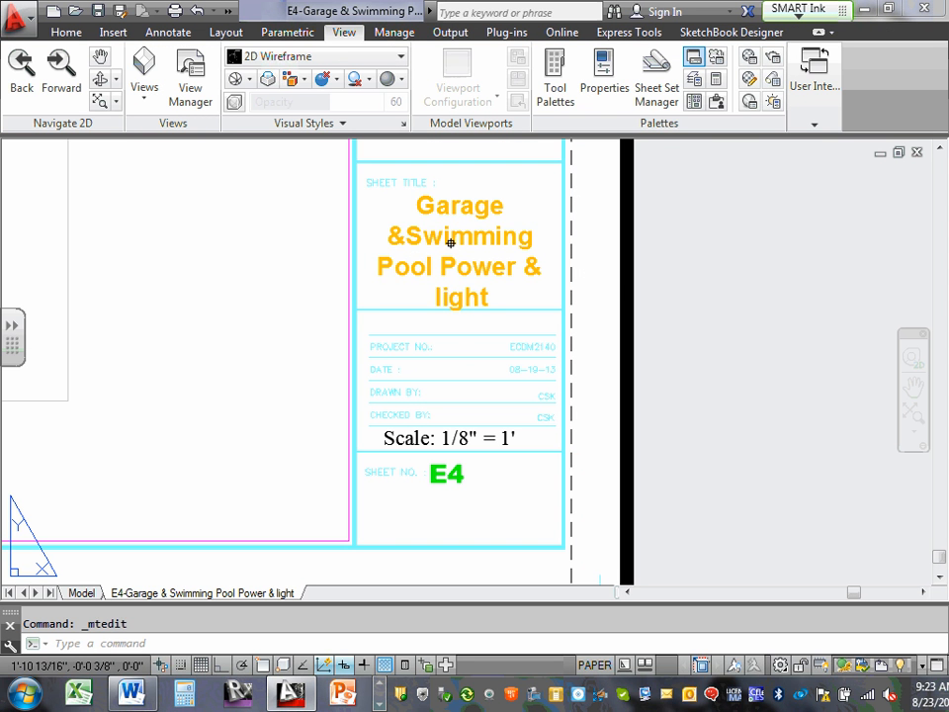
left_click(450, 239)
left_click_drag(445, 238, 448, 232)
left_click(592, 248)
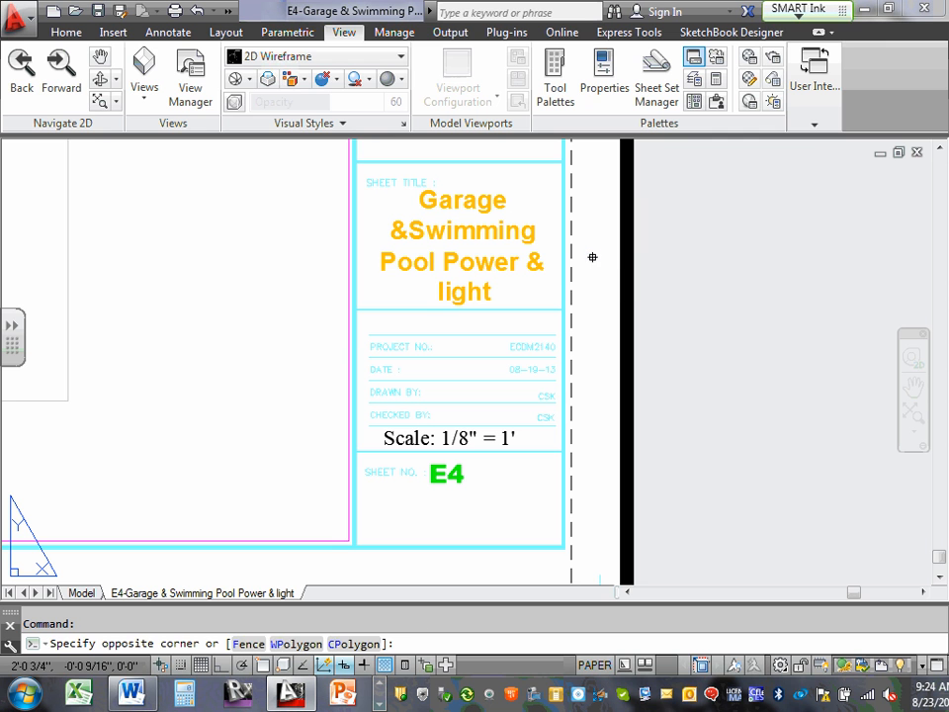
Insert a space between "&" and "Swimming" in the sheet title.
left_click(419, 226)
double_click(421, 233)
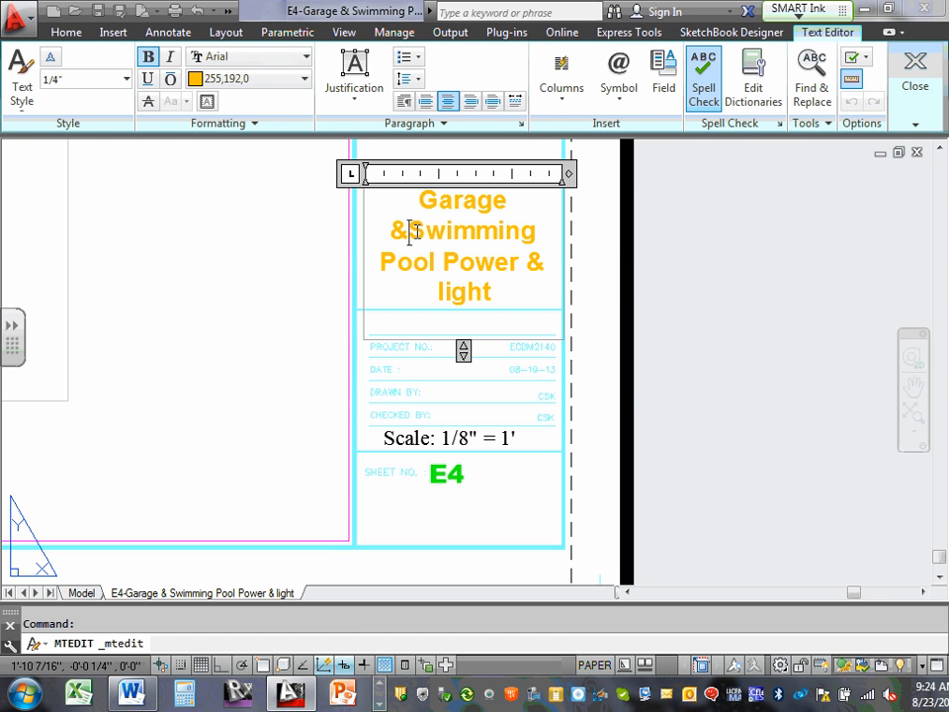
left_click(413, 230)
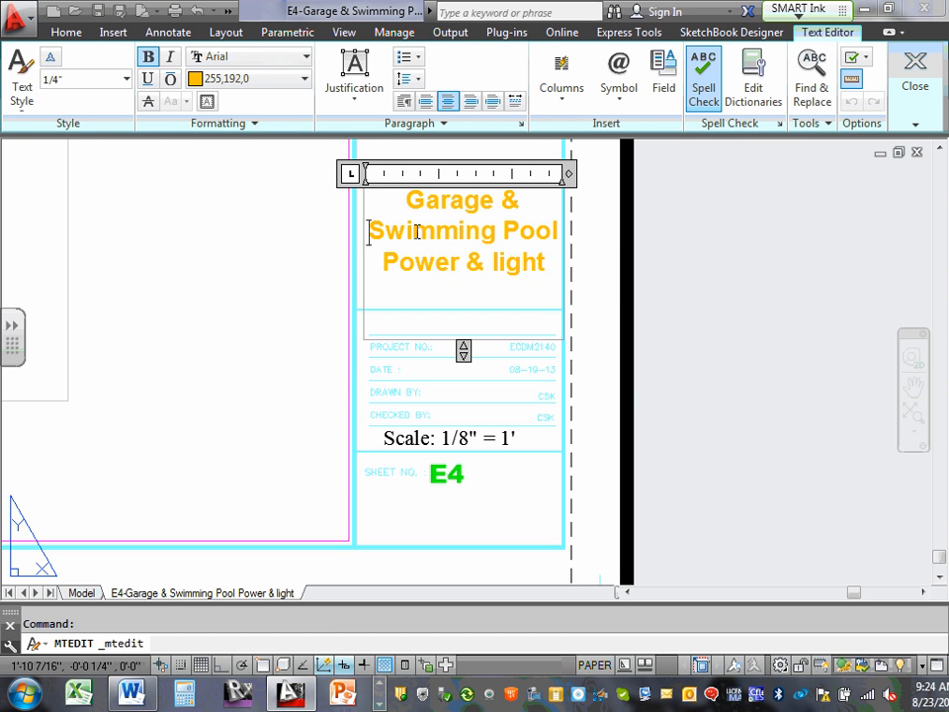
left_click(591, 267)
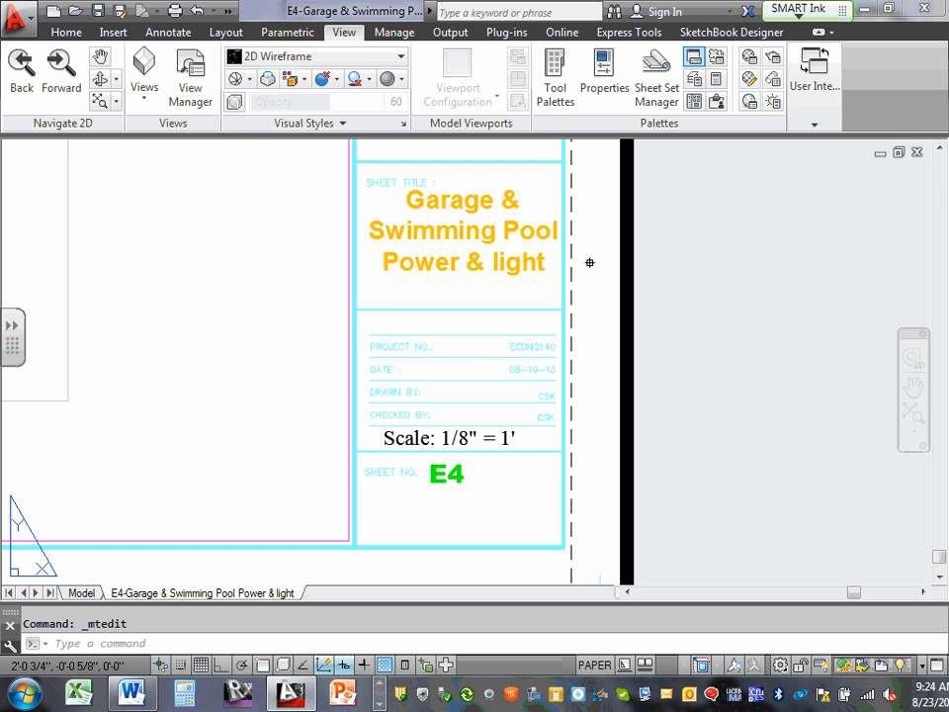
Move the sheet title text down to the middle of the sheet title box and deselect it.
left_click(467, 203)
left_click_drag(462, 206, 456, 232)
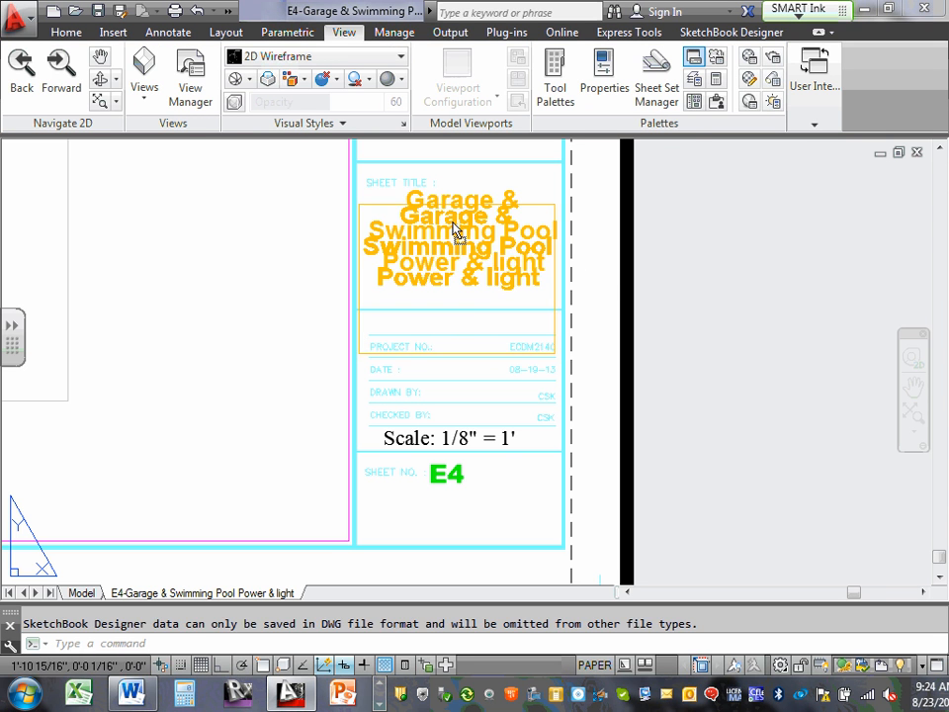
key("Escape")
left_click(596, 254)
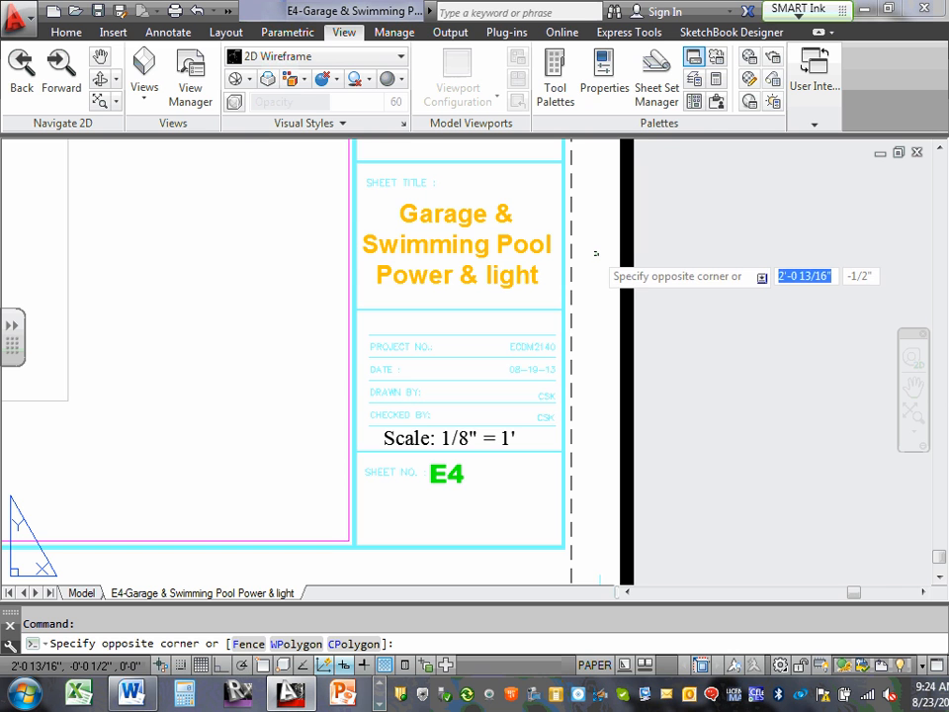
Change the color of the entire sheet title text to ByLayer and finish editing it.
scroll(596, 251, "down", 2)
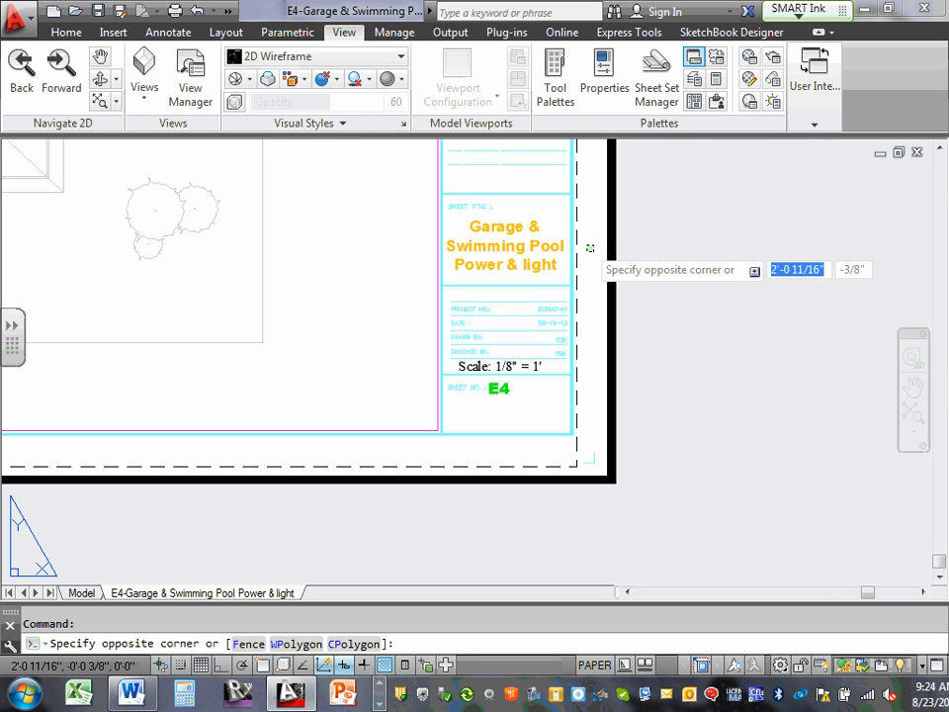
left_click(509, 249)
left_click(527, 248)
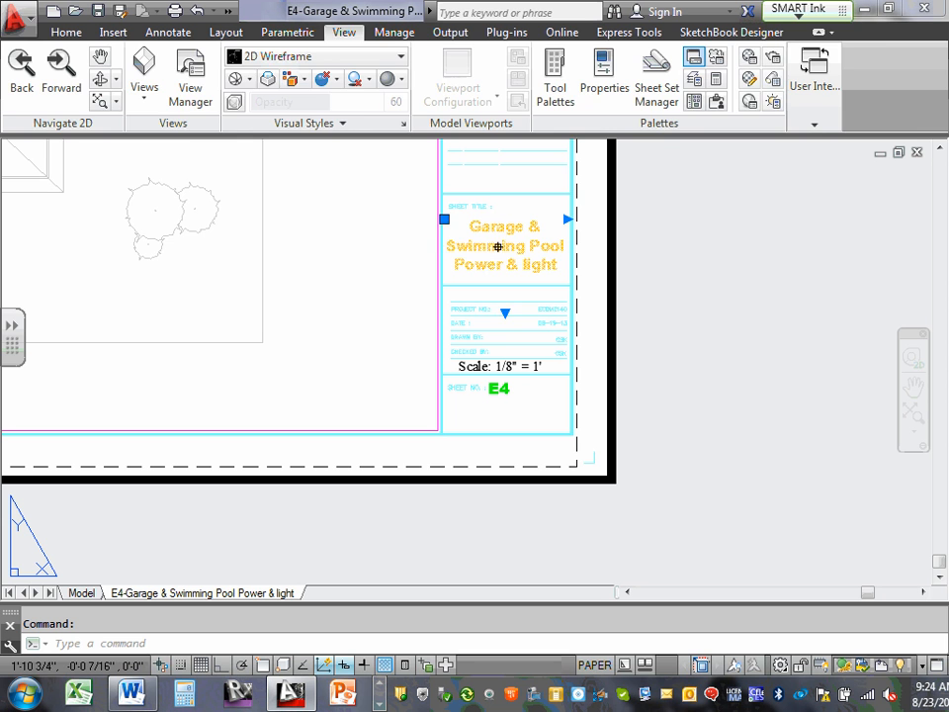
double_click(500, 243)
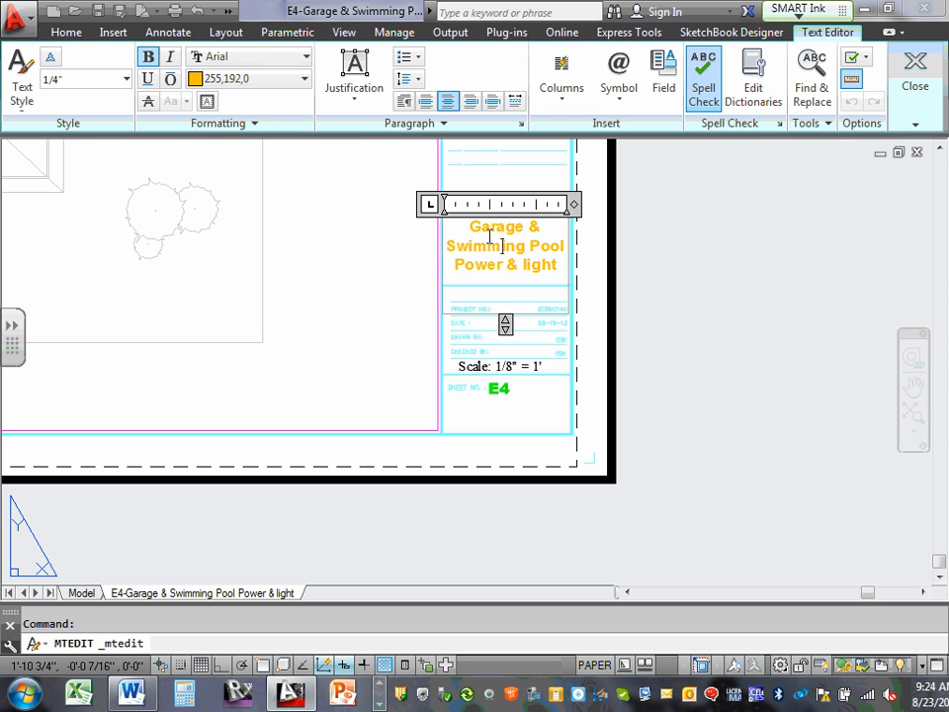
left_click(306, 79)
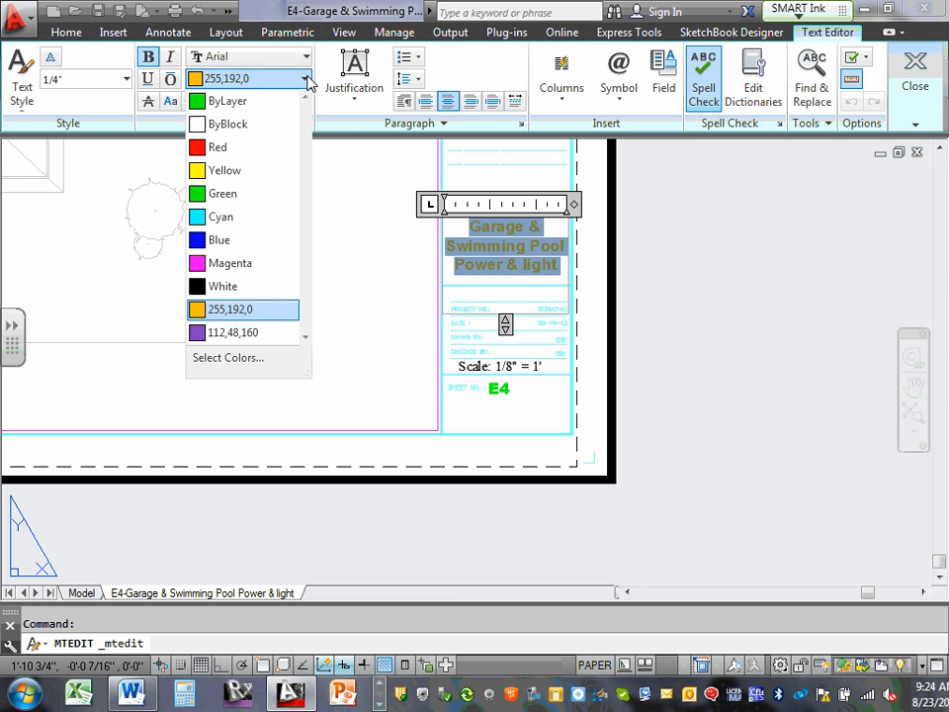
left_click(247, 100)
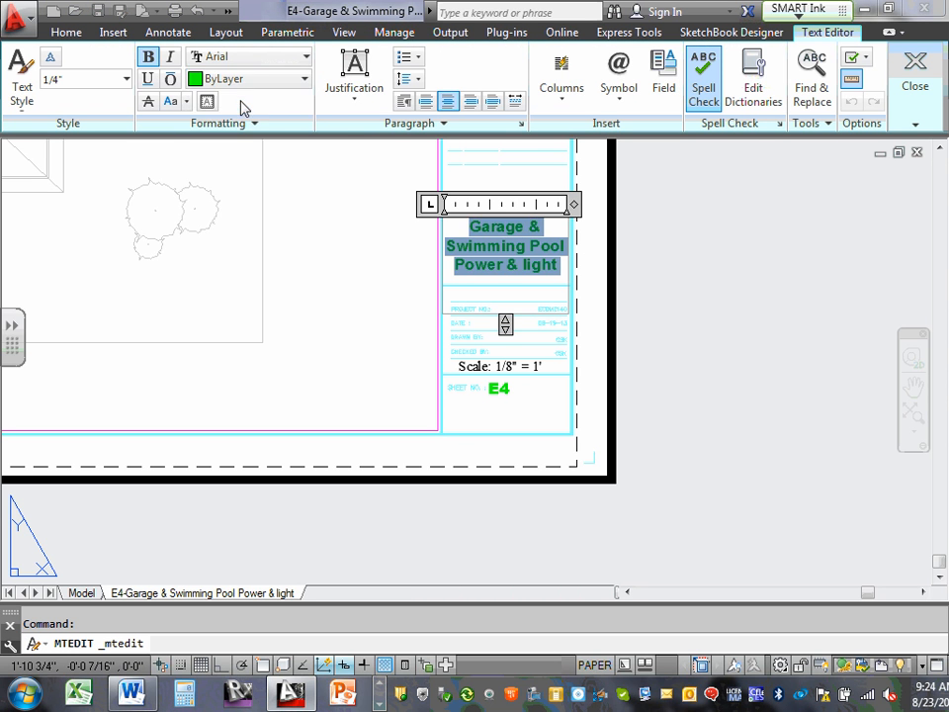
left_click(590, 254)
scroll(537, 391, "up", 1)
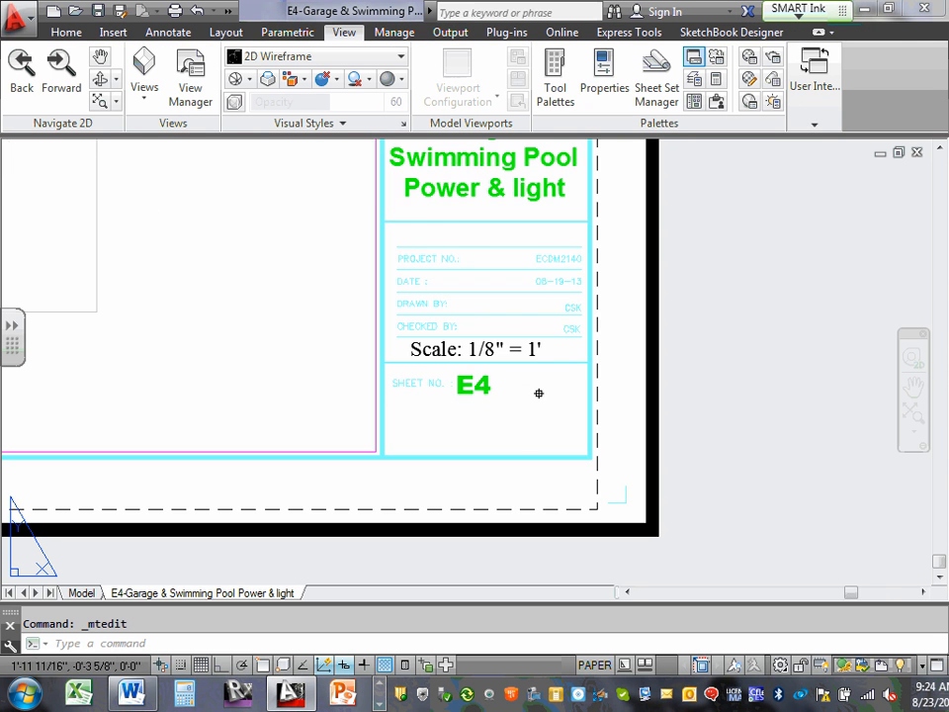
Look over the site plan and title block on the E4 layout, with a brief check of model space.
scroll(499, 380, "down", 1)
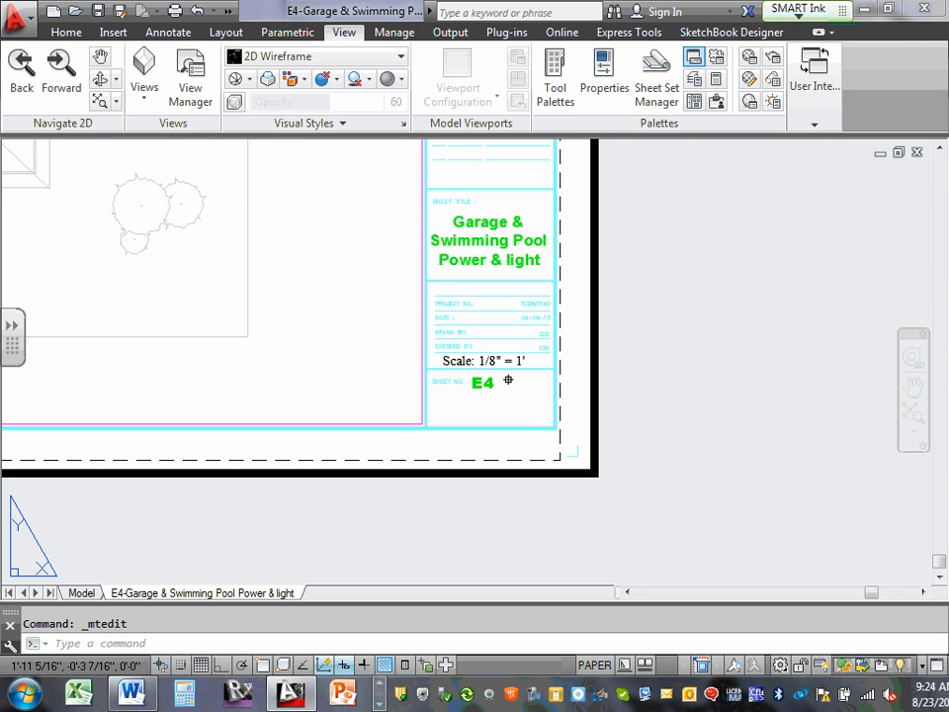
scroll(495, 365, "down", 1)
middle_click_drag(495, 365, 666, 483)
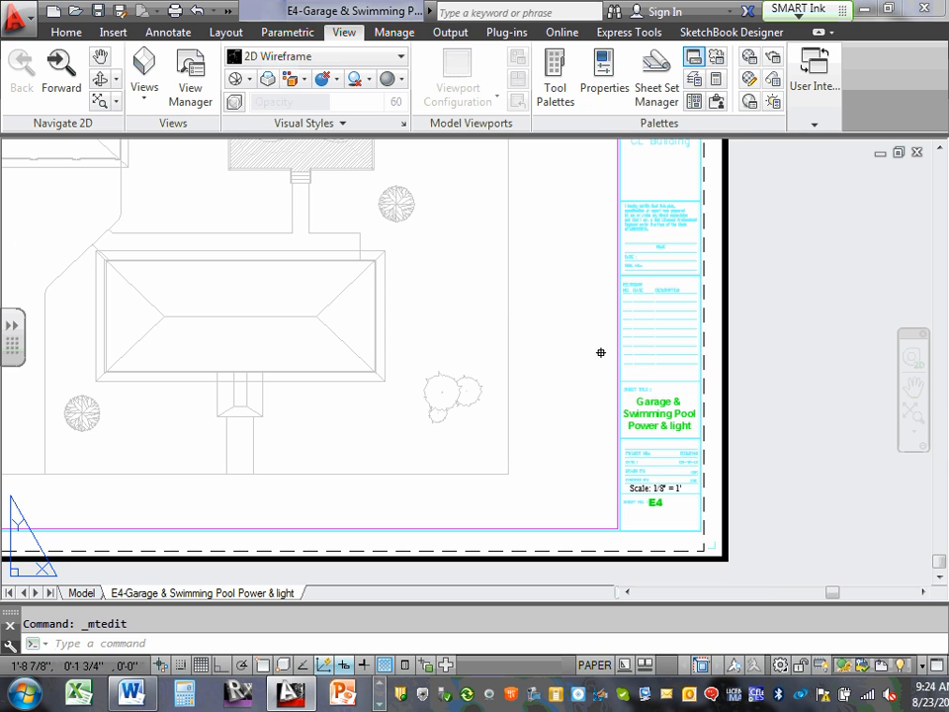
scroll(543, 295, "down", 4)
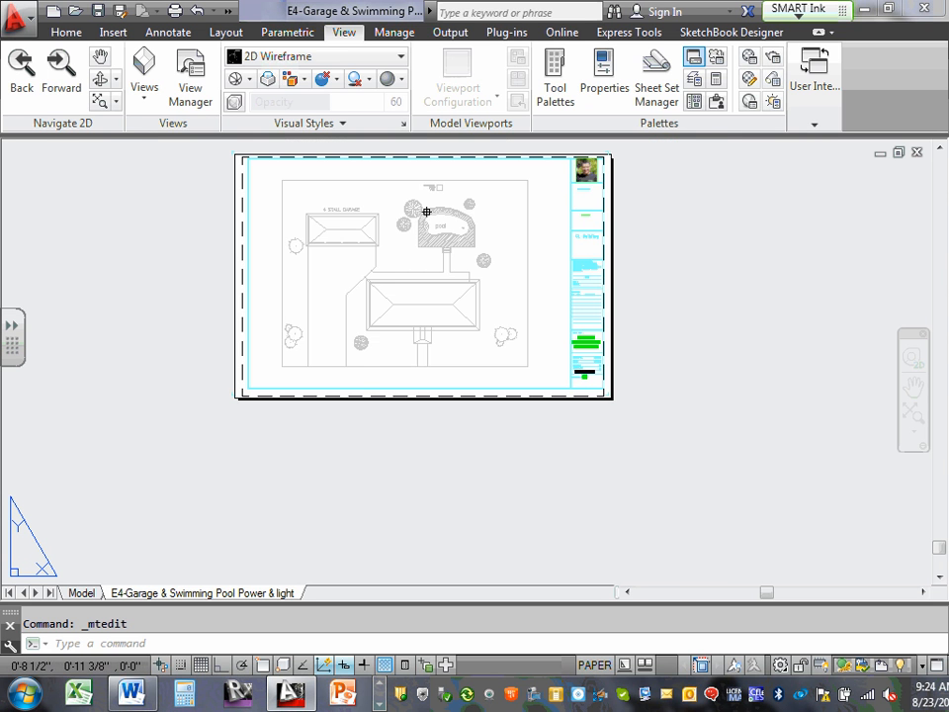
scroll(426, 210, "up", 2)
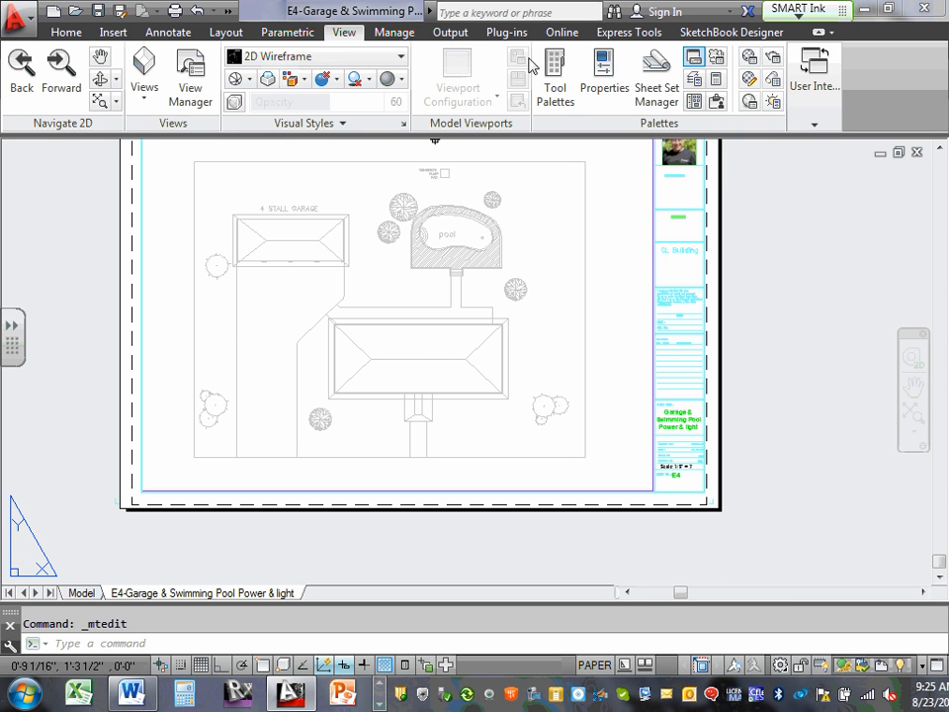
left_click(83, 593)
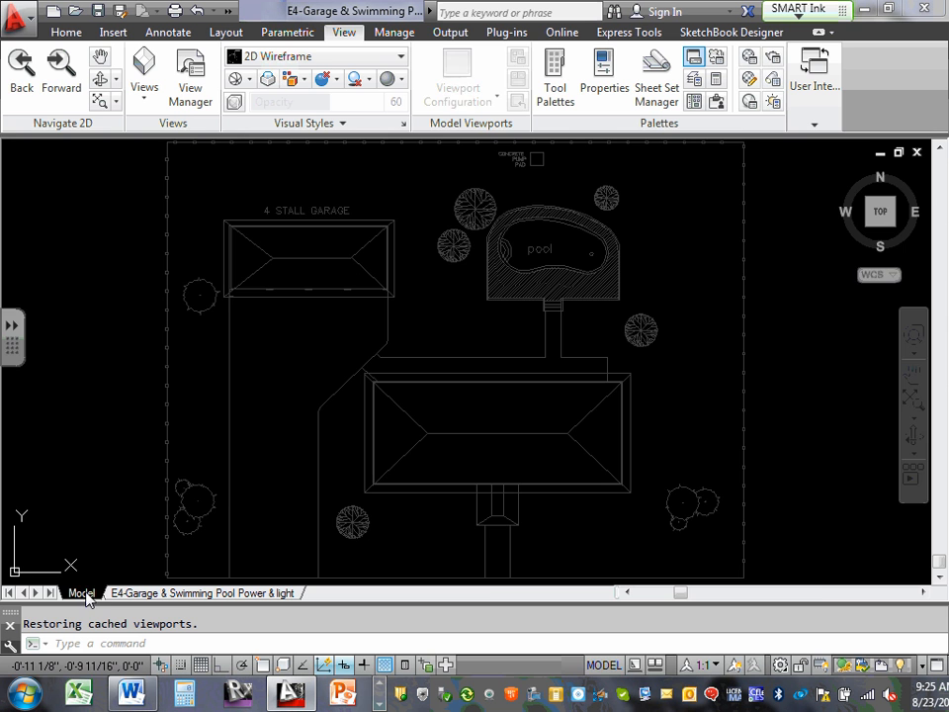
left_click(224, 594)
scroll(687, 175, "up", 2)
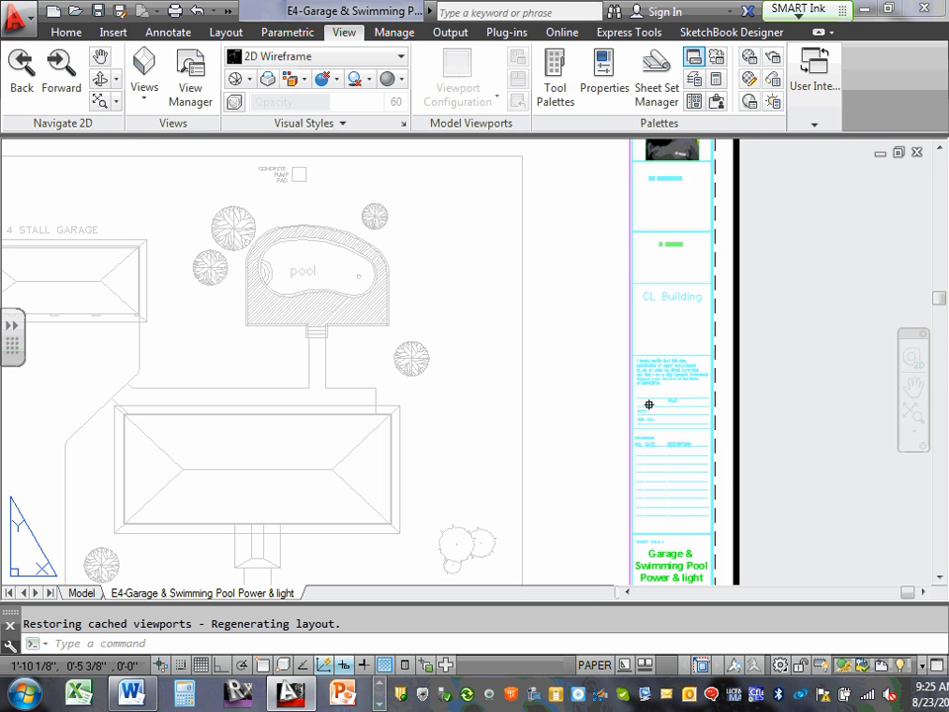
scroll(713, 471, "up", 2)
scroll(704, 464, "up", 2)
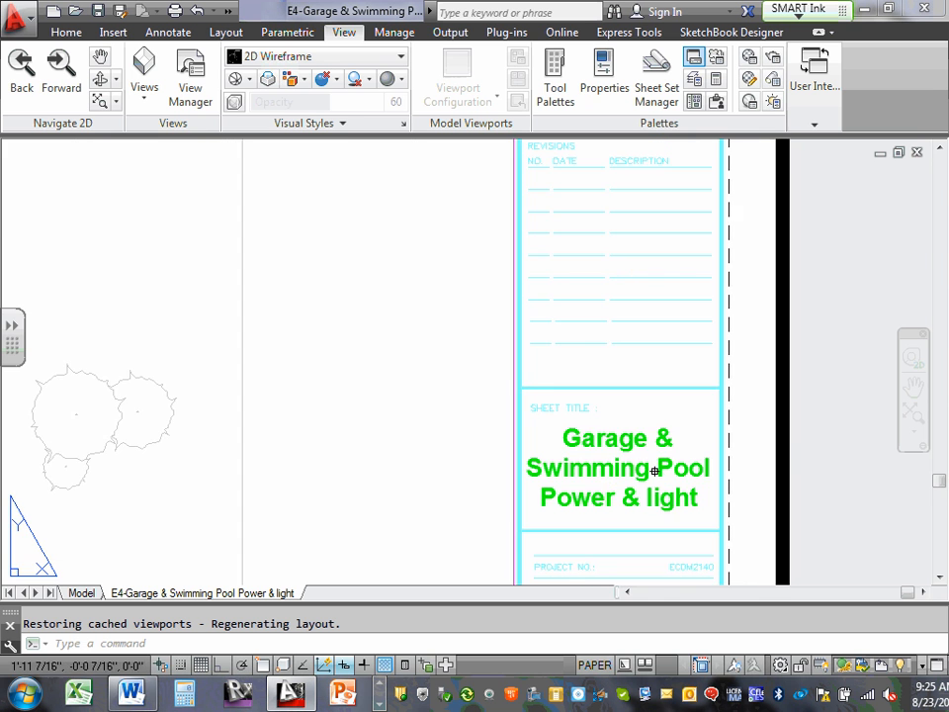
middle_click_drag(660, 472, 650, 319)
scroll(643, 468, "down", 2)
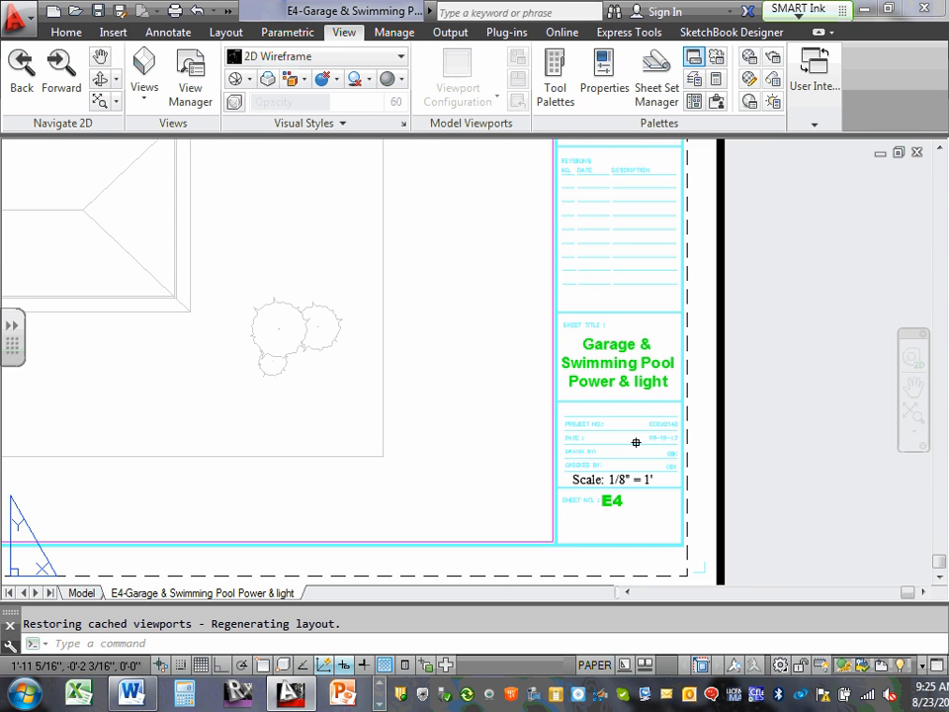
middle_click_drag(336, 437, 484, 447)
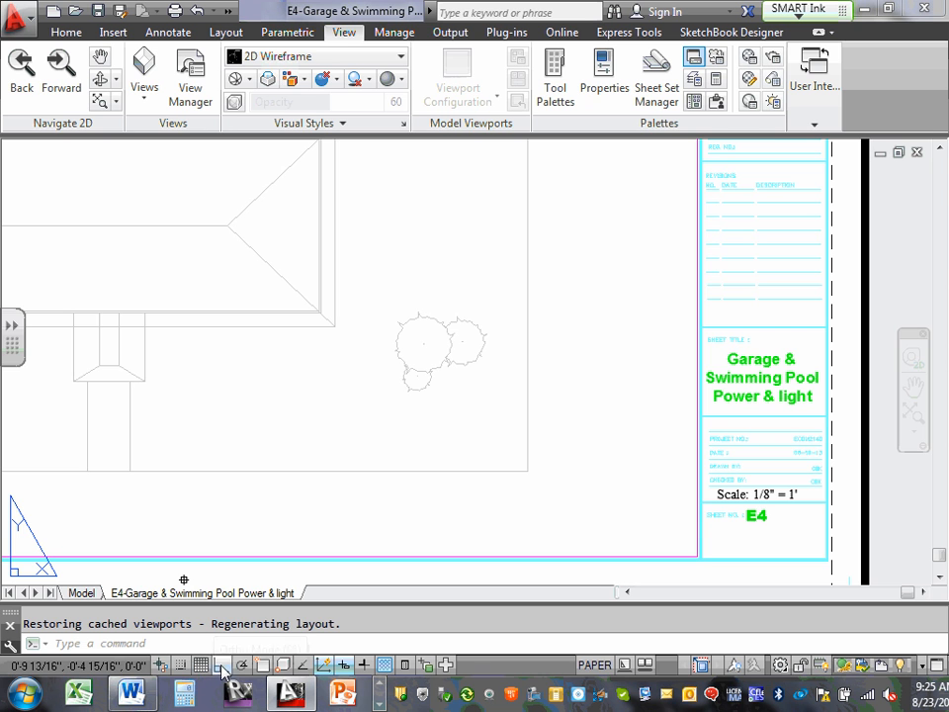
Examine the site plan in model space, focusing on the swimming pool area.
left_click(81, 592)
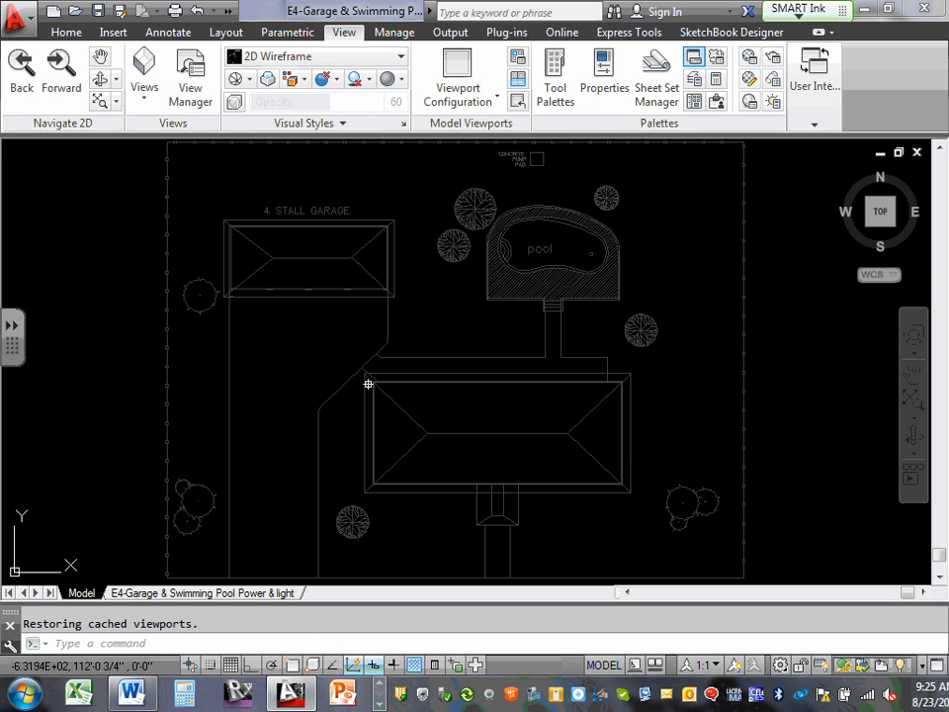
scroll(350, 360, "down", 2)
scroll(354, 359, "down", 2)
scroll(352, 347, "up", 2)
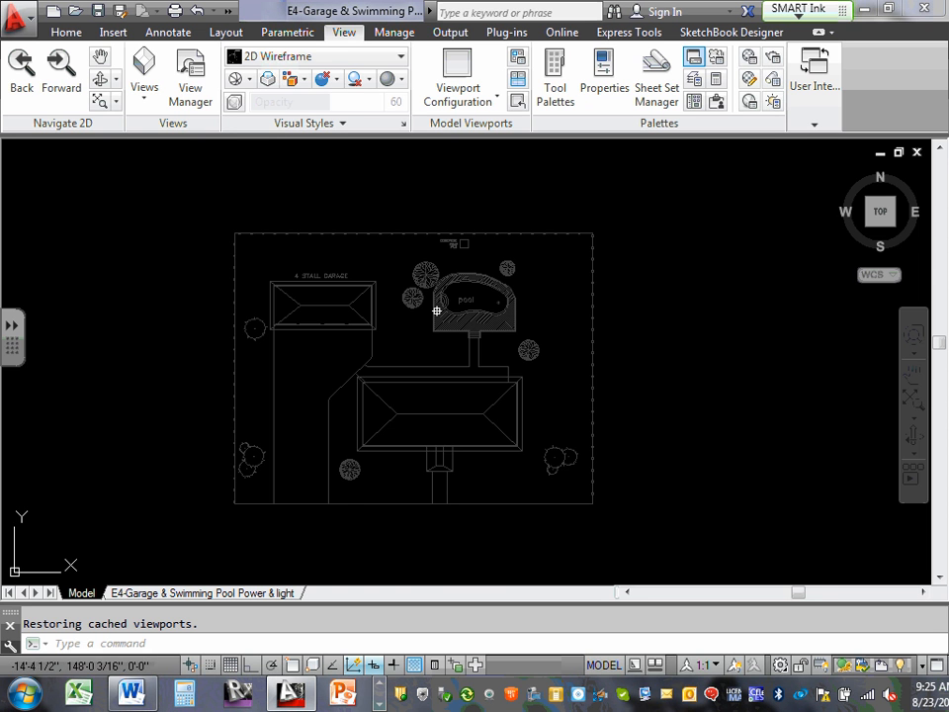
scroll(452, 309, "up", 2)
scroll(460, 260, "up", 2)
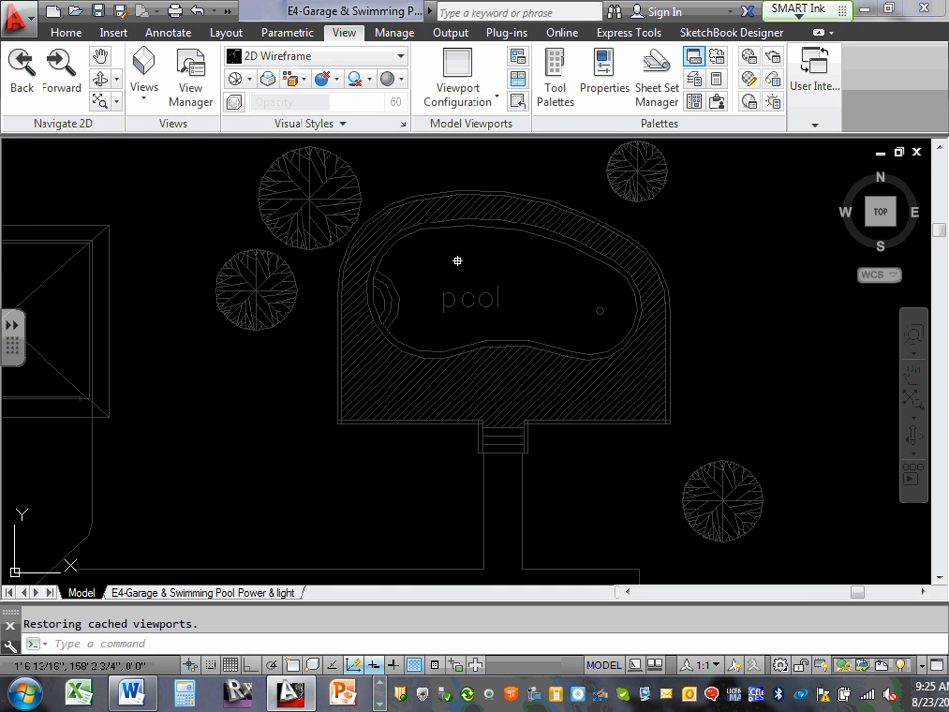
On the E4 layout, shrink the viewport from its lower-right corner so it frames only the garage and pool.
left_click(232, 593)
scroll(525, 339, "down", 3)
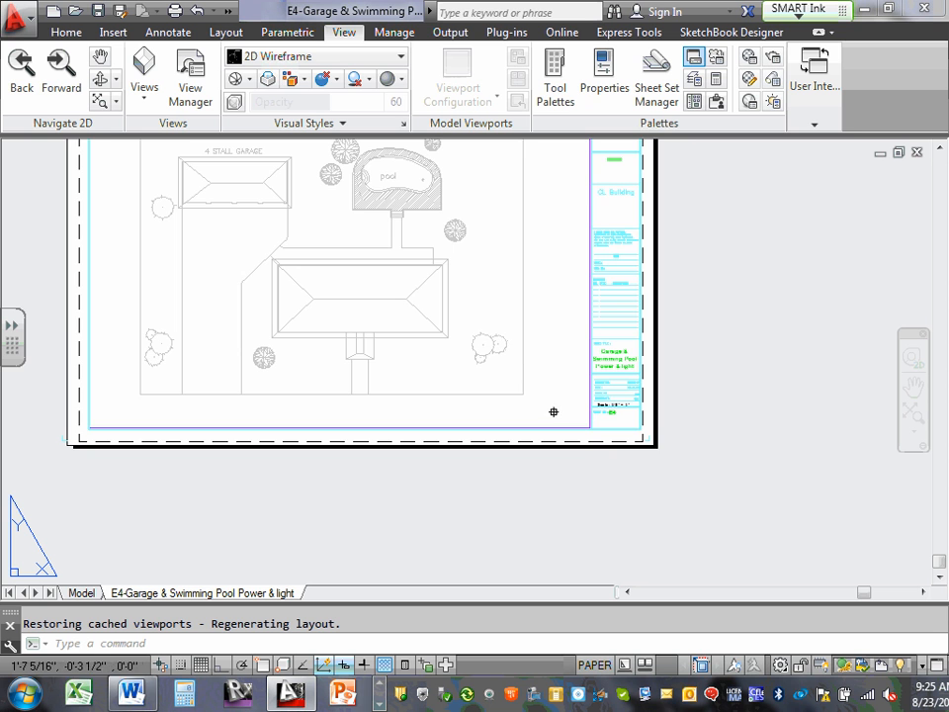
scroll(576, 417, "up", 5)
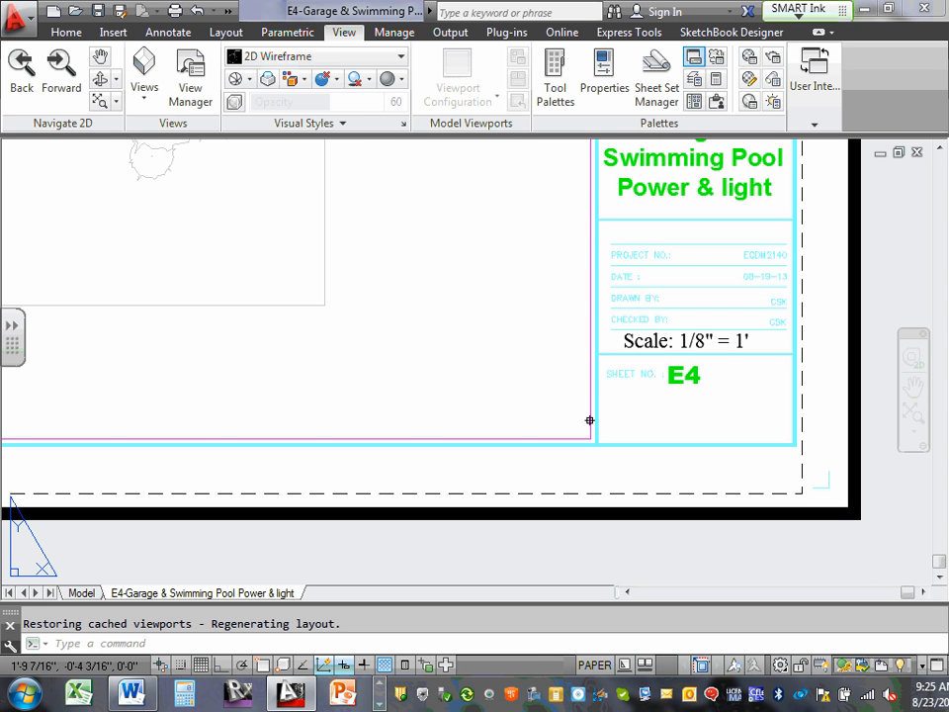
left_click(590, 420)
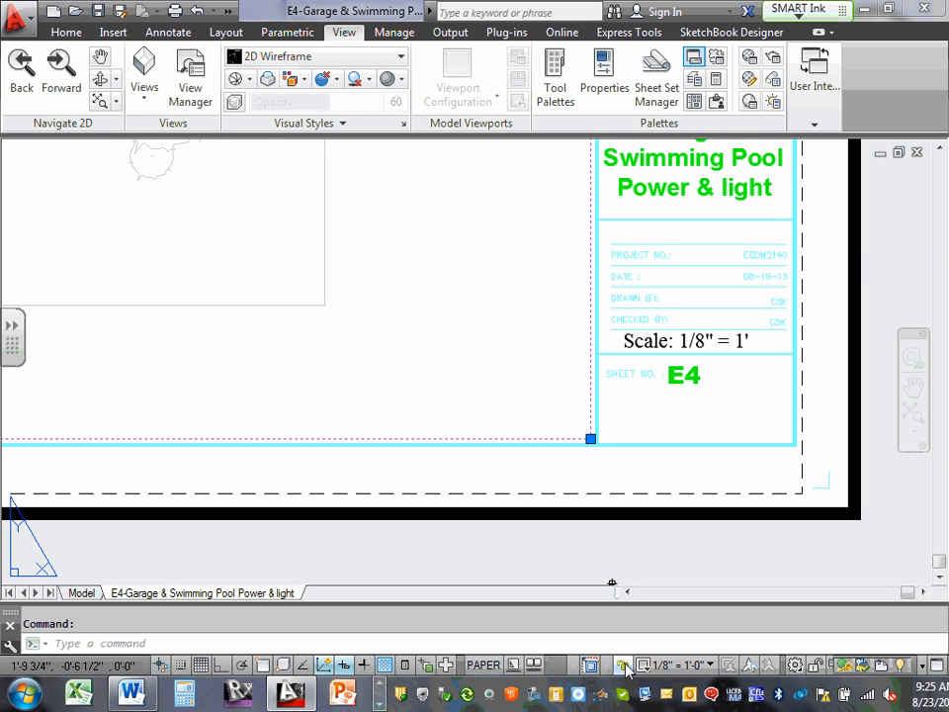
scroll(557, 427, "down", 3)
scroll(557, 427, "down", 3)
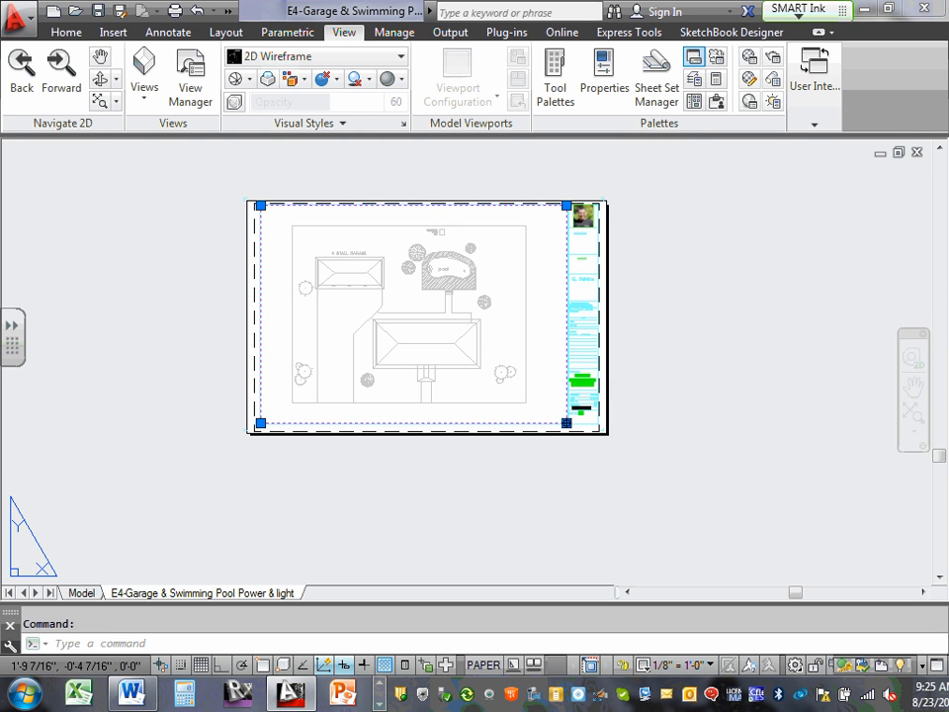
left_click(566, 423)
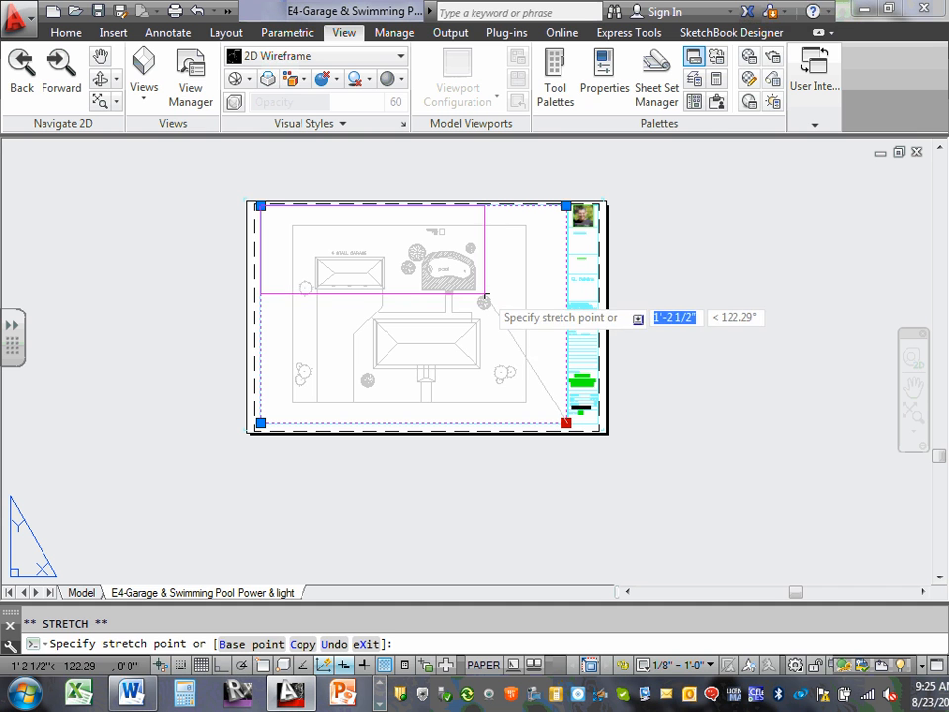
left_click(485, 294)
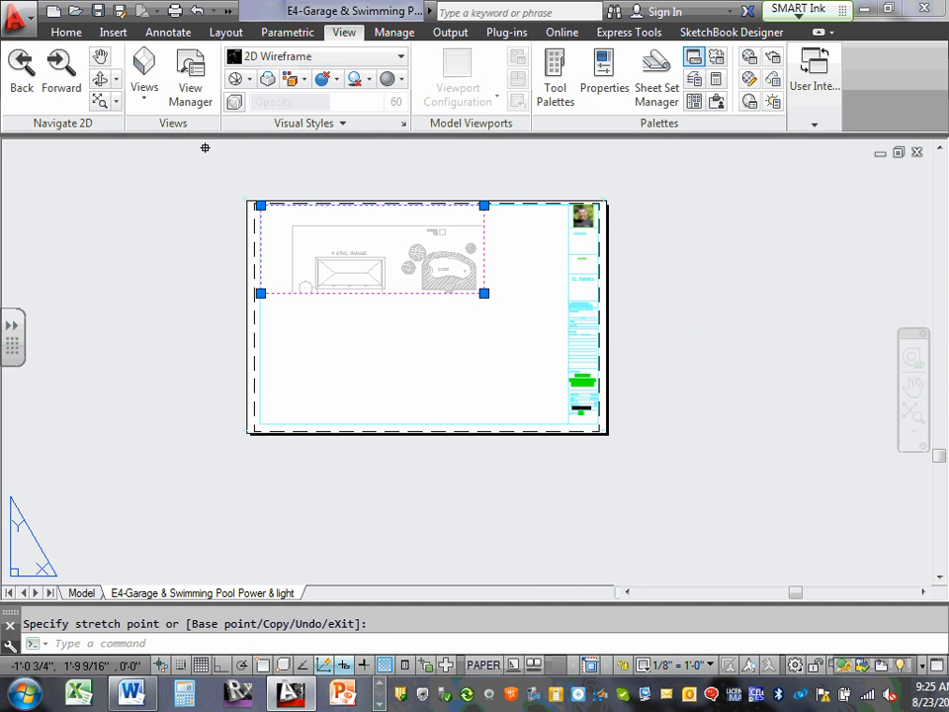
Crop the viewport's garage side to frame the pool and its trees, then extend the lower-right corner slightly outward.
left_click(260, 206)
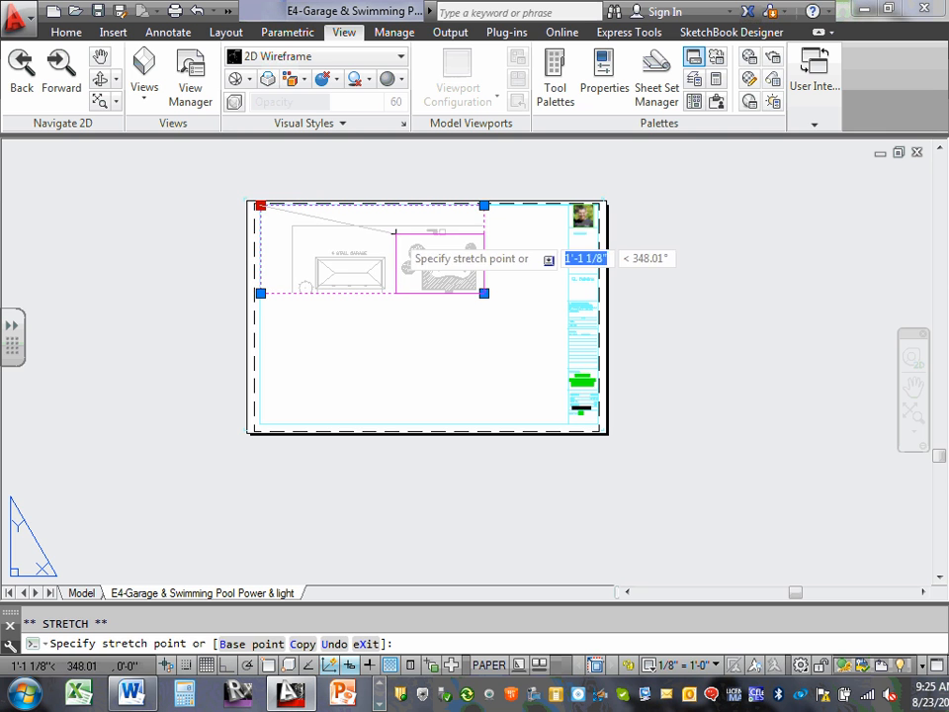
left_click(396, 235)
scroll(424, 300, "up", 6)
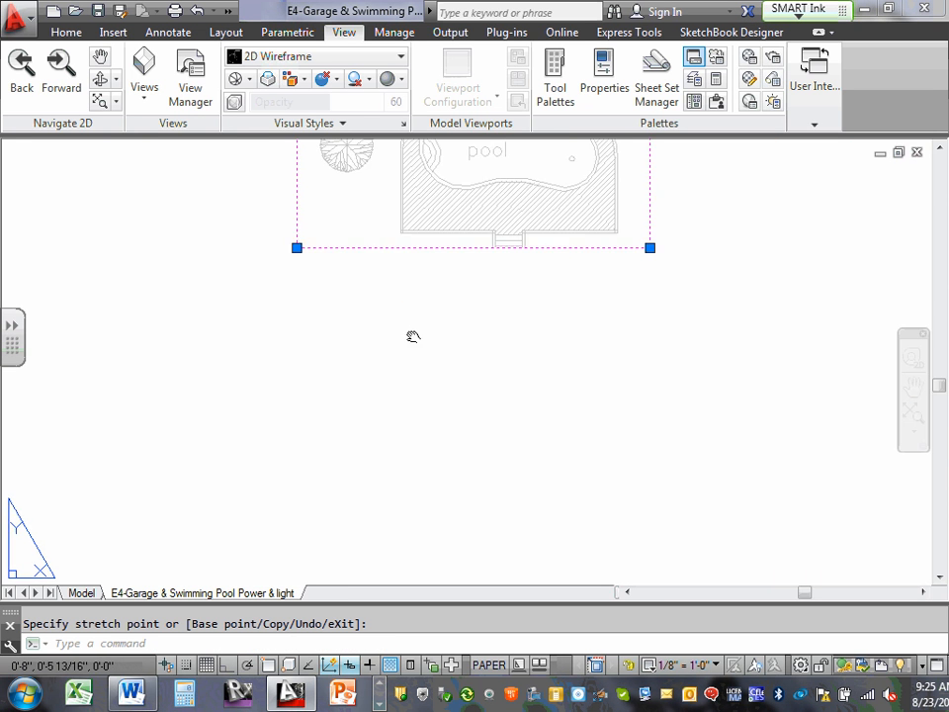
middle_click_drag(414, 335, 376, 461)
scroll(379, 461, "down", 4)
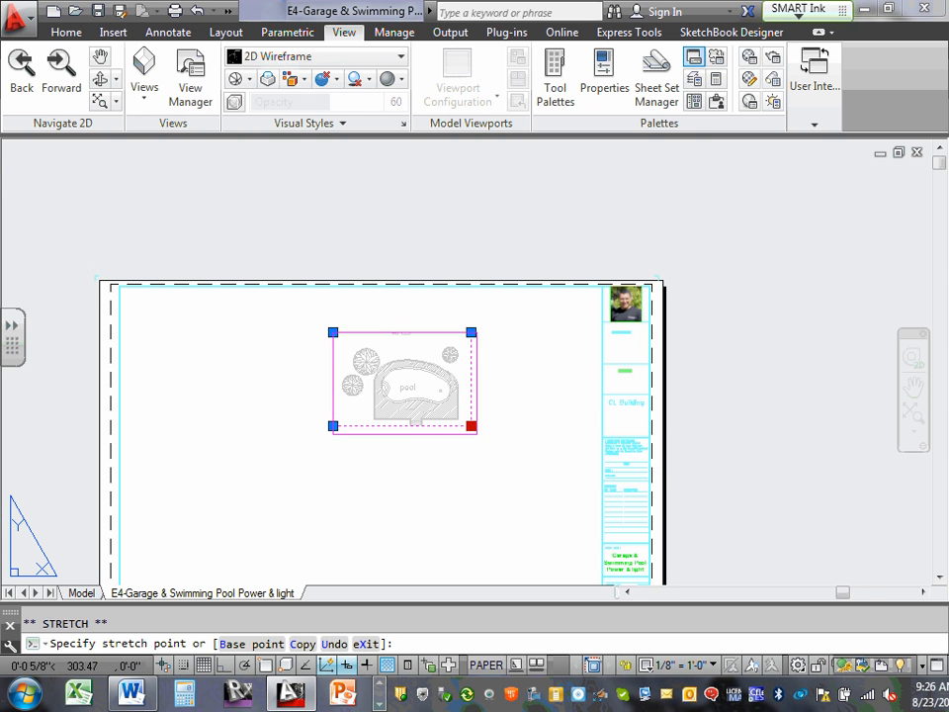
left_click(476, 433)
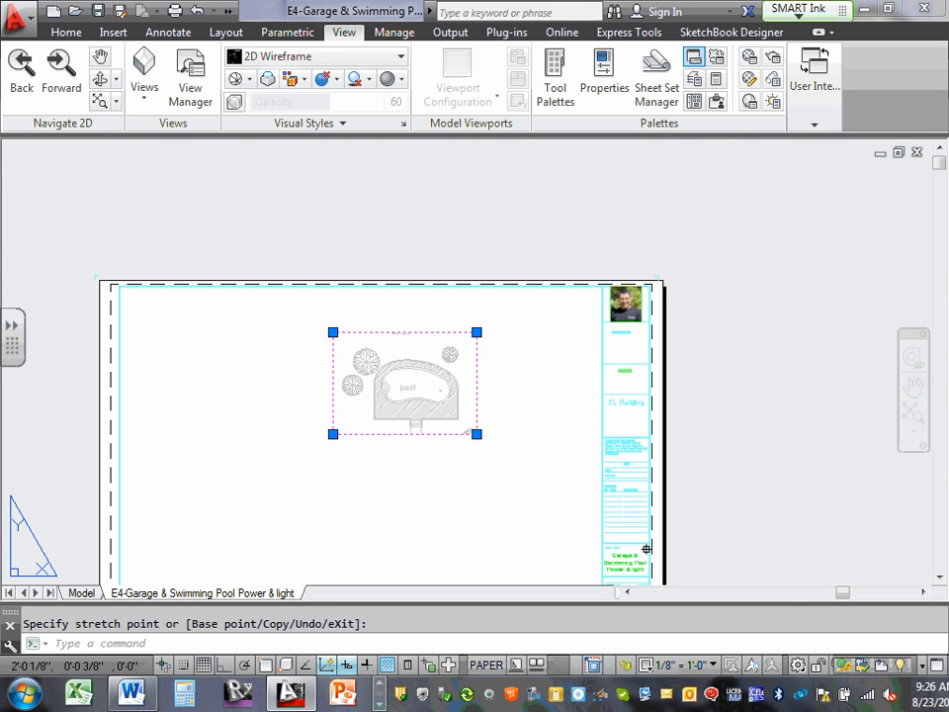
Set the pool viewport's scale to 1/4" = 1'-0" and stretch its upper corners outward around the pool and trees.
left_click(713, 665)
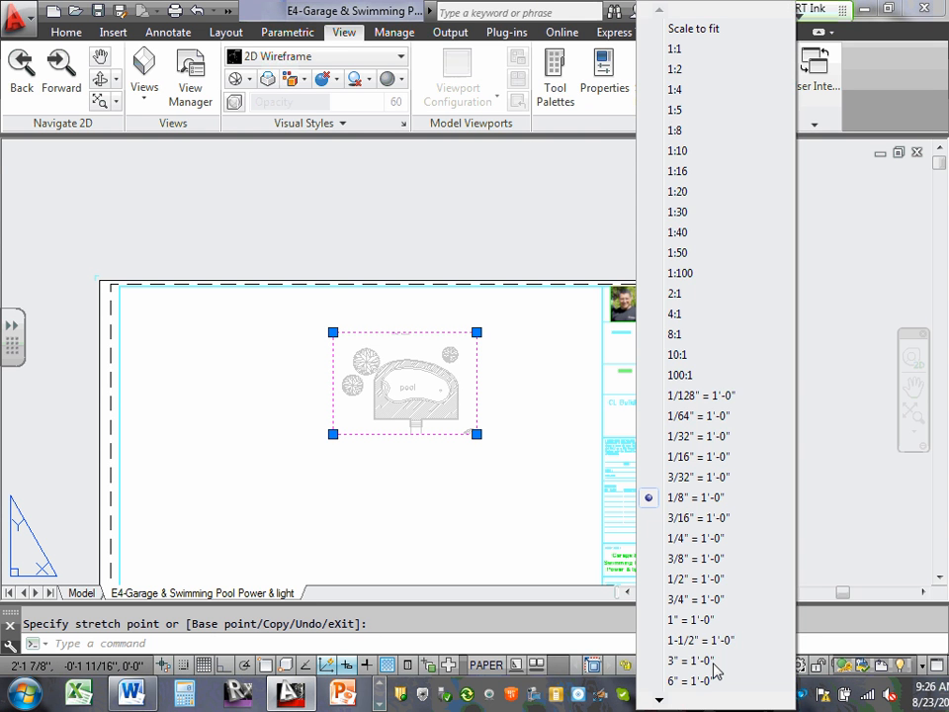
left_click(723, 541)
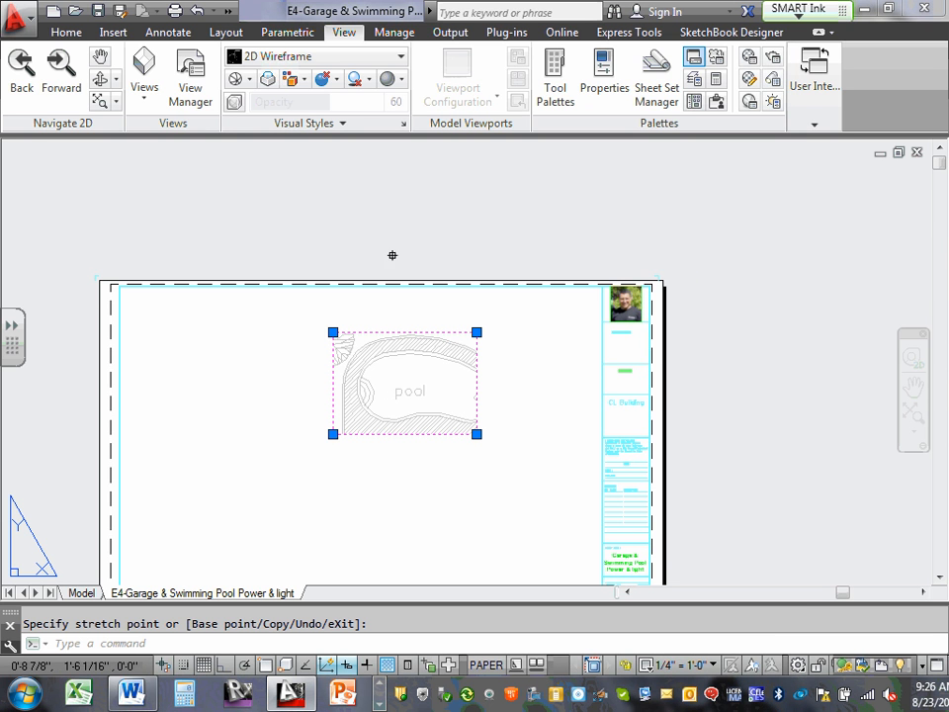
left_click(524, 310)
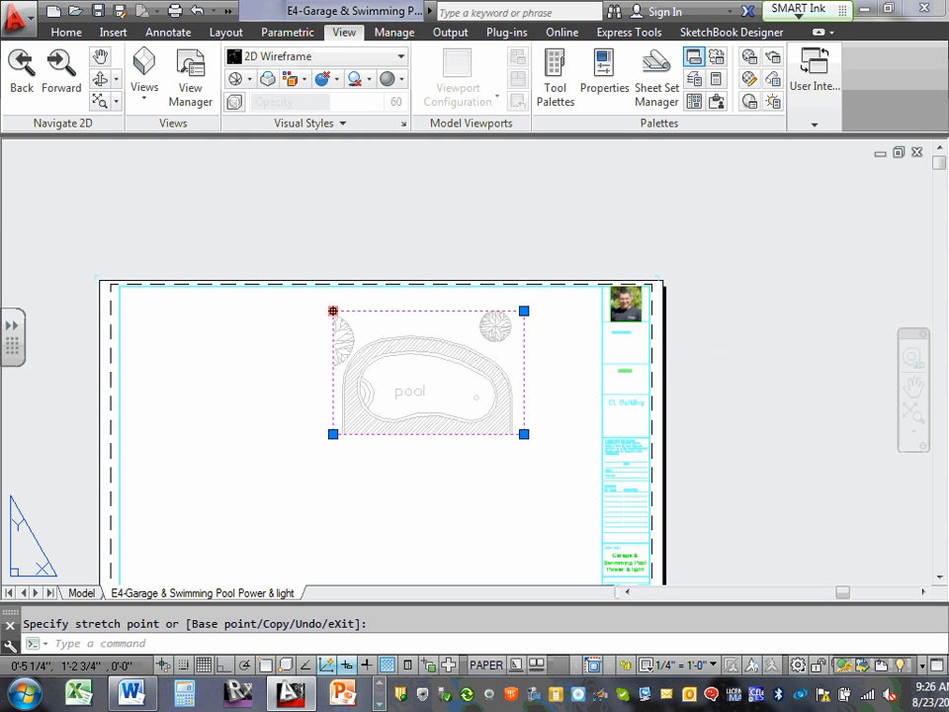
left_click(286, 304)
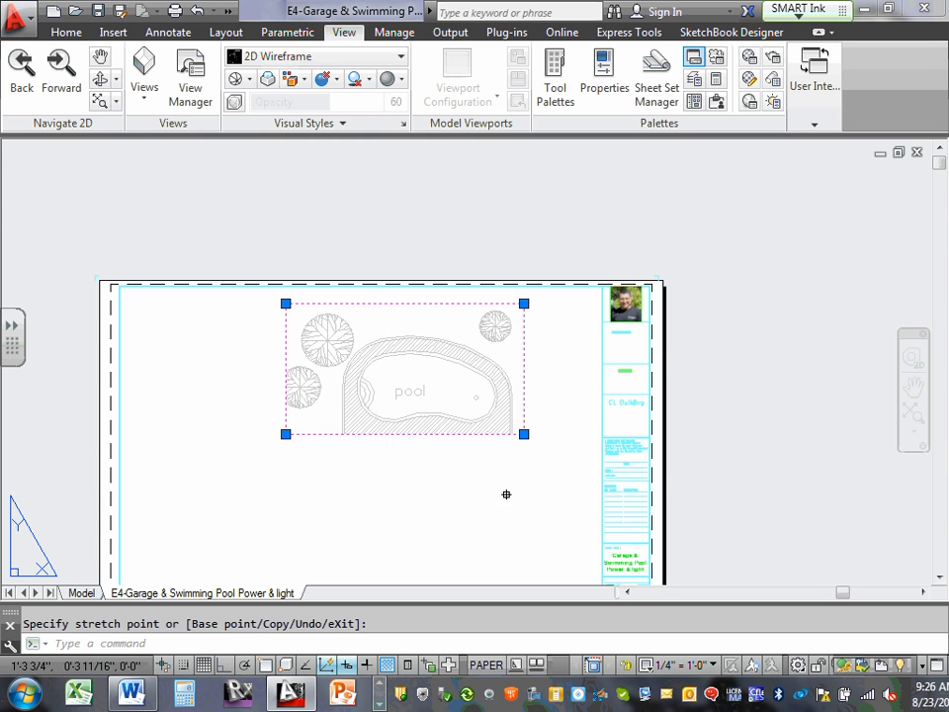
Stretch the pool viewport's lower-right corner down and outward to include the pool deck and its steps.
left_click(524, 433)
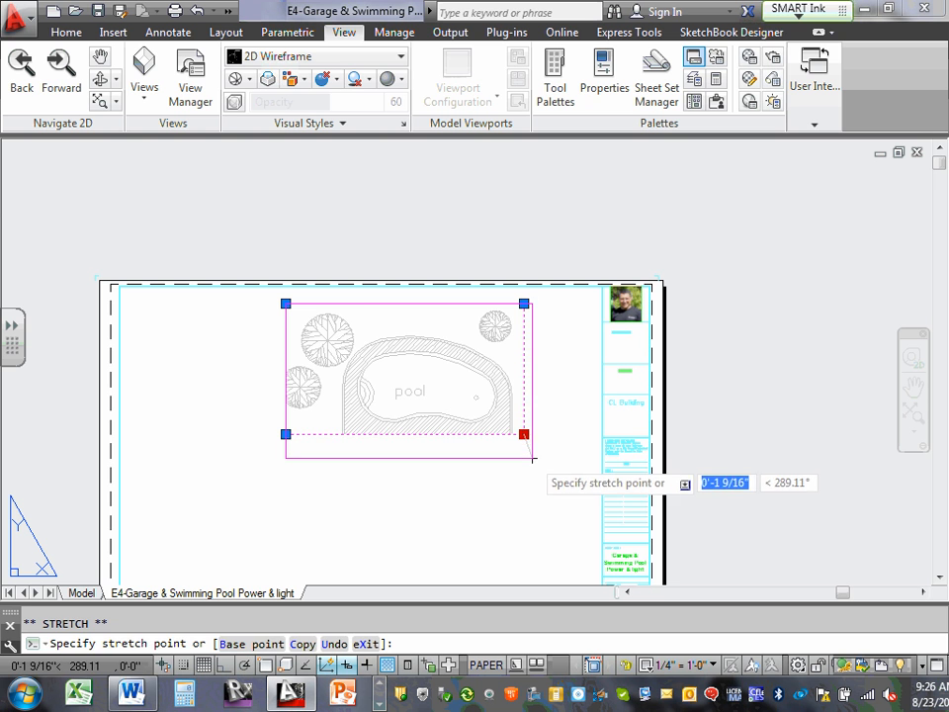
left_click(531, 458)
left_click(530, 457)
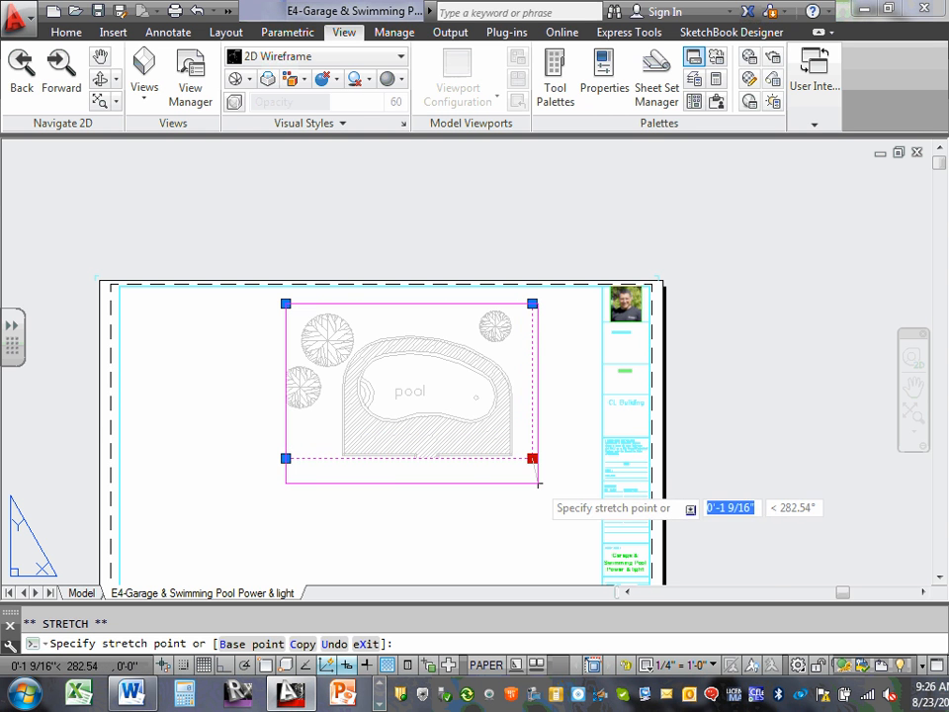
left_click(537, 483)
scroll(534, 480, "down", 4)
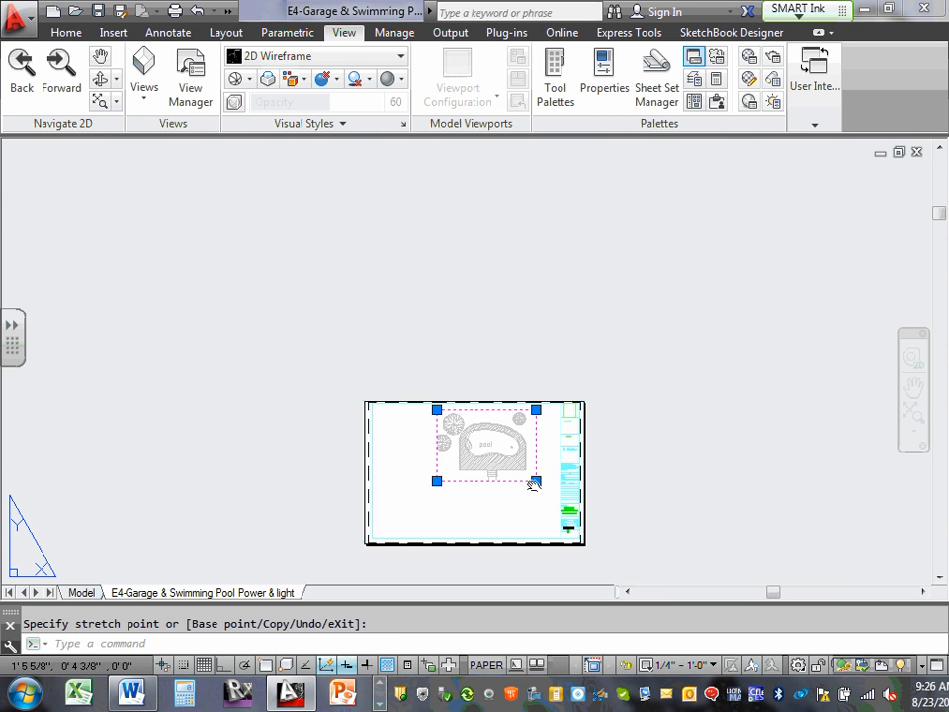
middle_click_drag(443, 456, 428, 364)
scroll(428, 364, "up", 2)
scroll(428, 363, "up", 2)
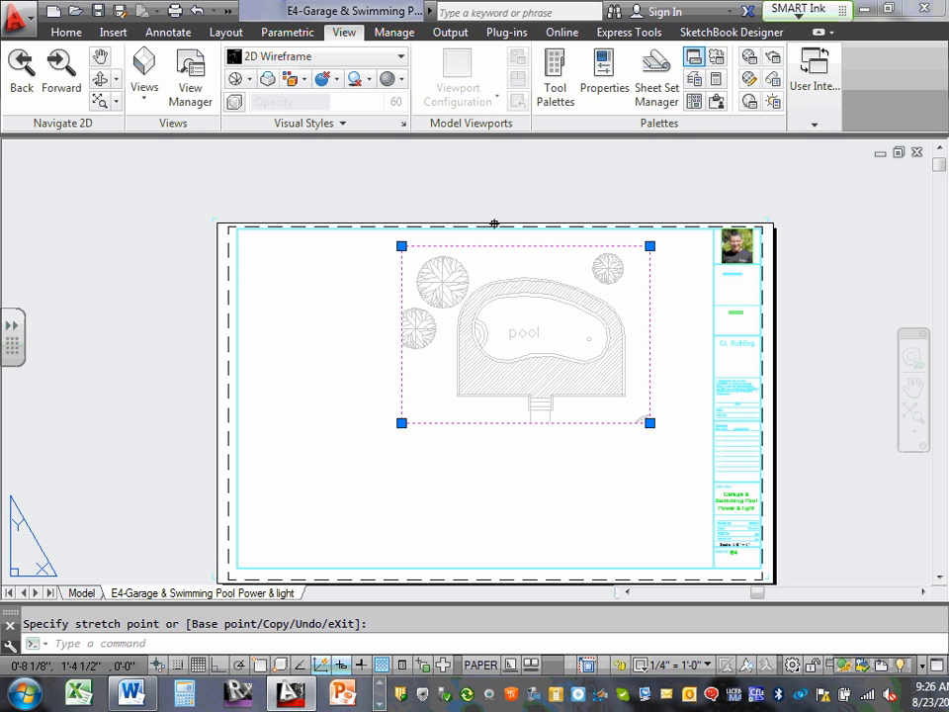
left_click(250, 278)
left_click(277, 278)
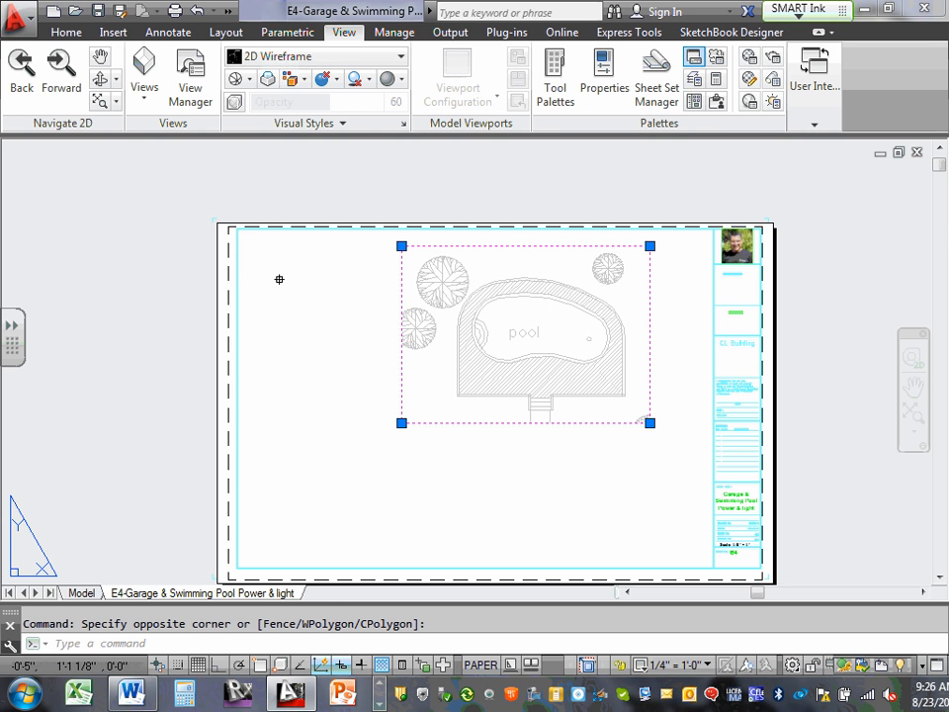
left_click(306, 277)
left_click(224, 281)
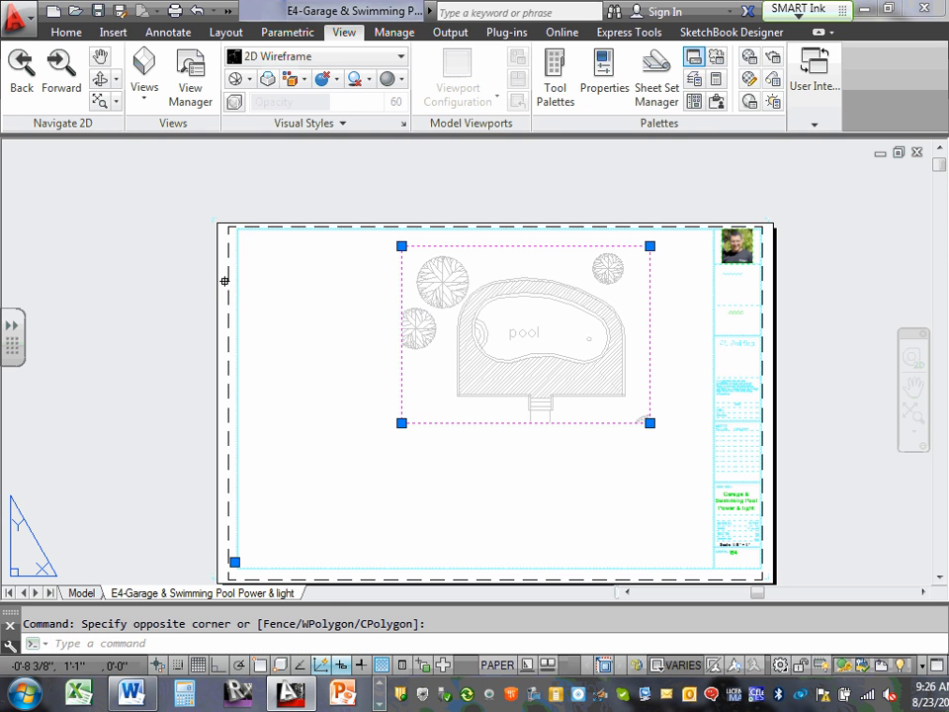
left_click(222, 280)
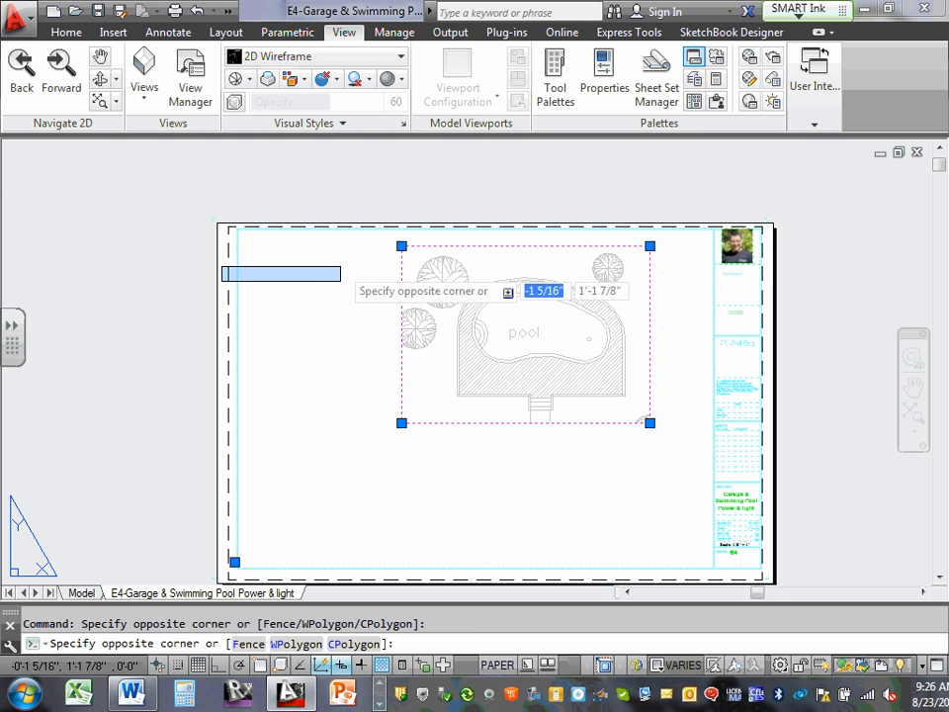
key("Escape")
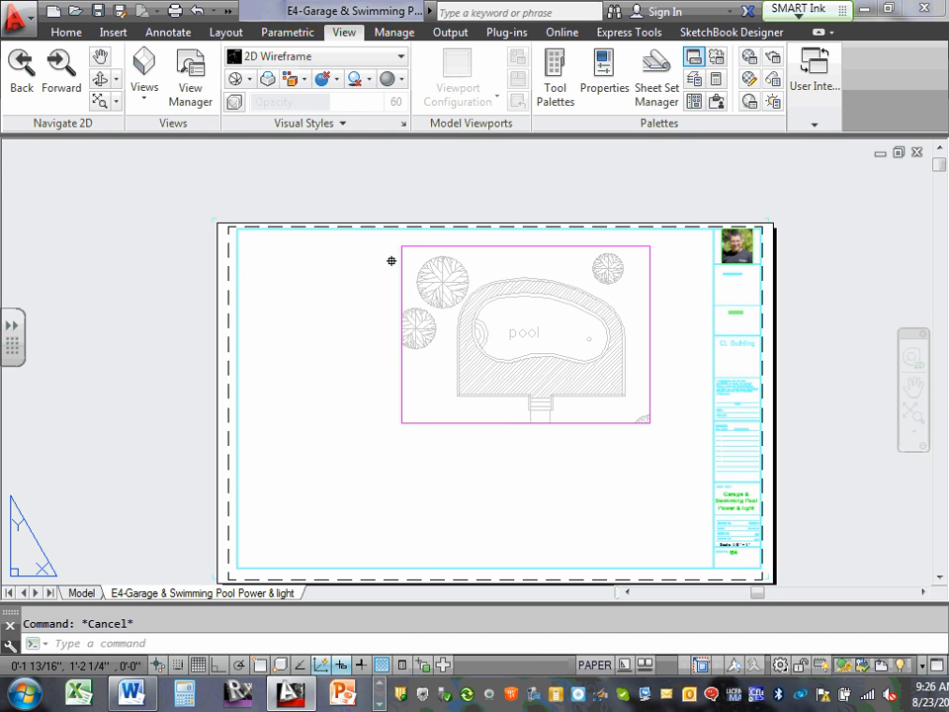
Move the pool viewport slightly left on the sheet and crop its lower-right corner just below the pool steps, clear of the lower tree.
left_click(480, 244)
left_click_drag(479, 245, 444, 245)
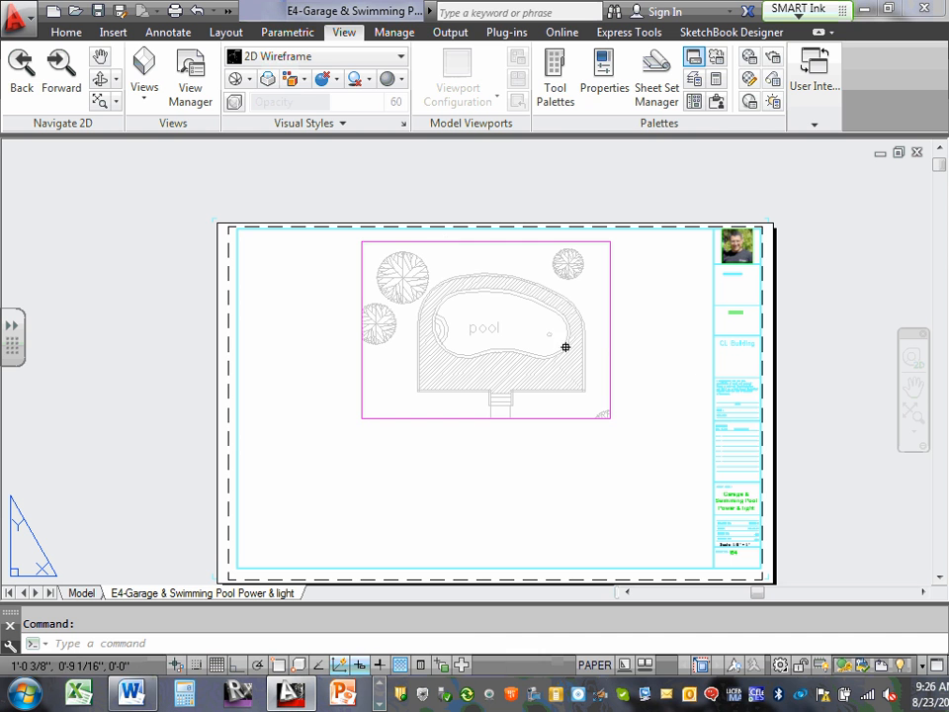
left_click(611, 337)
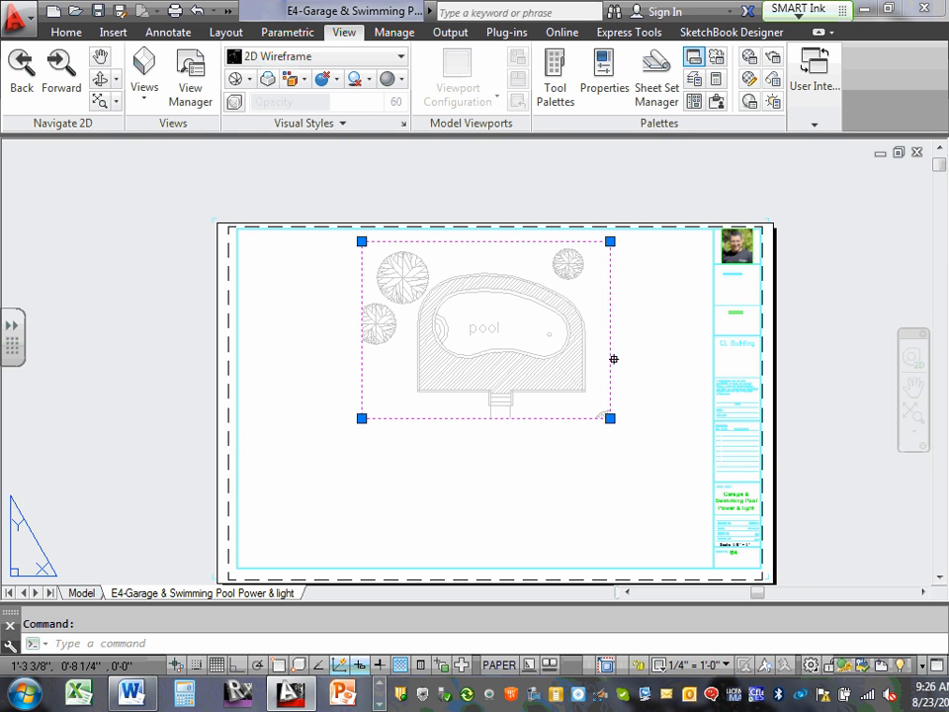
left_click(610, 417)
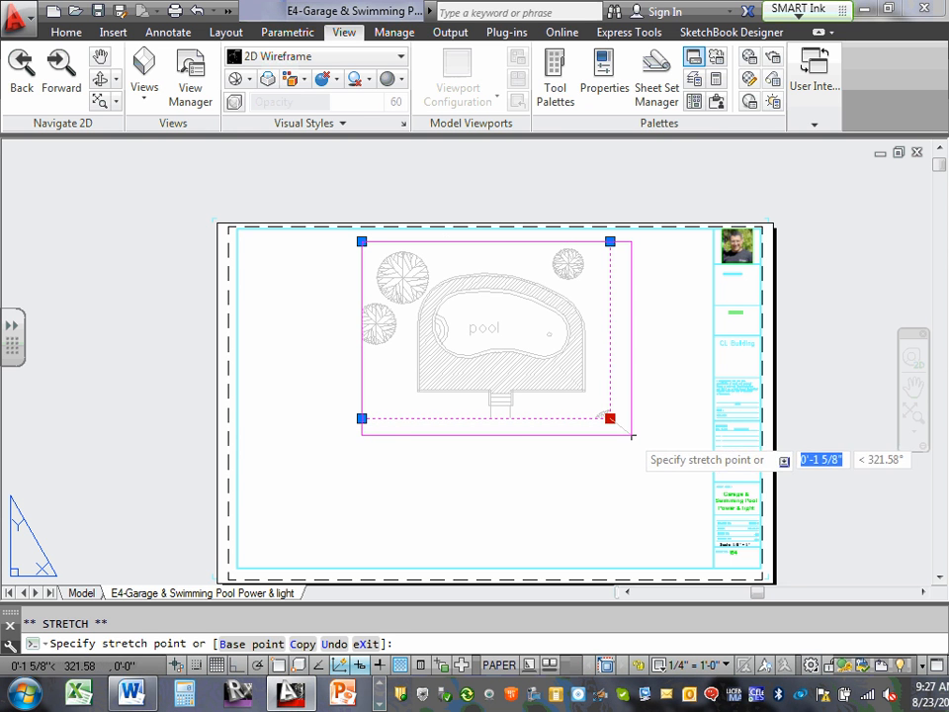
left_click(631, 433)
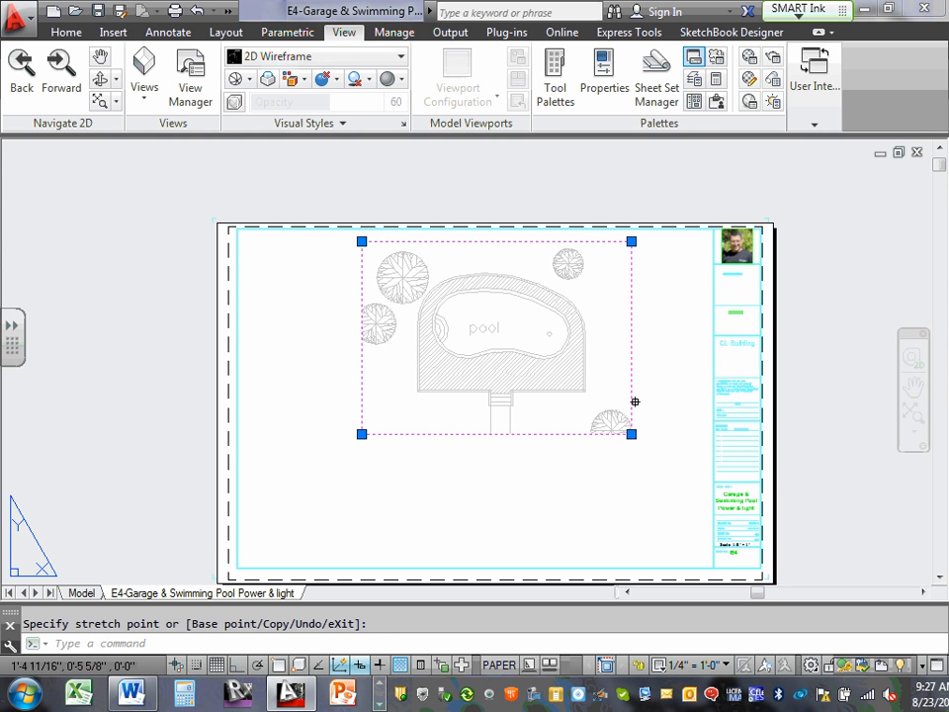
left_click(631, 433)
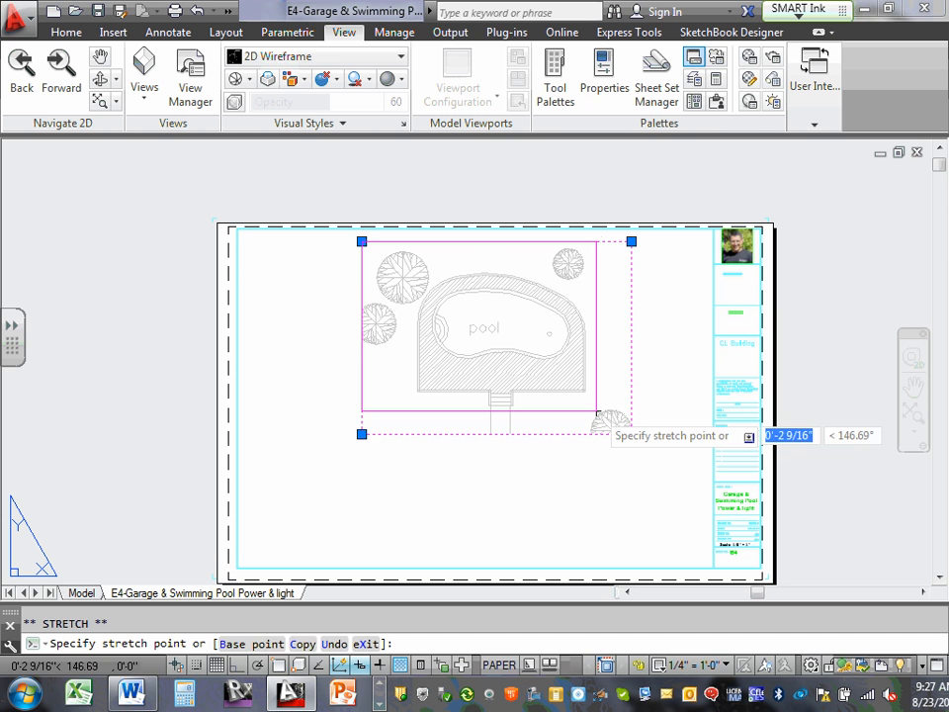
left_click(597, 410)
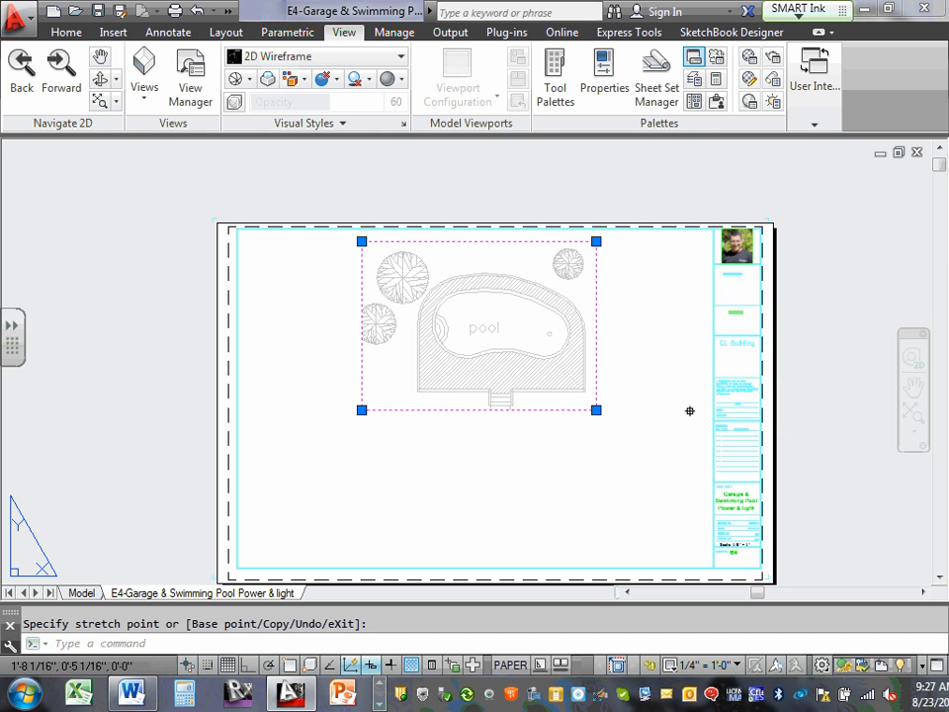
Stretch the pool viewport's upper-left corner outward around both trees and widen its right side by about 1 5/8".
left_click(361, 242)
left_click(347, 237)
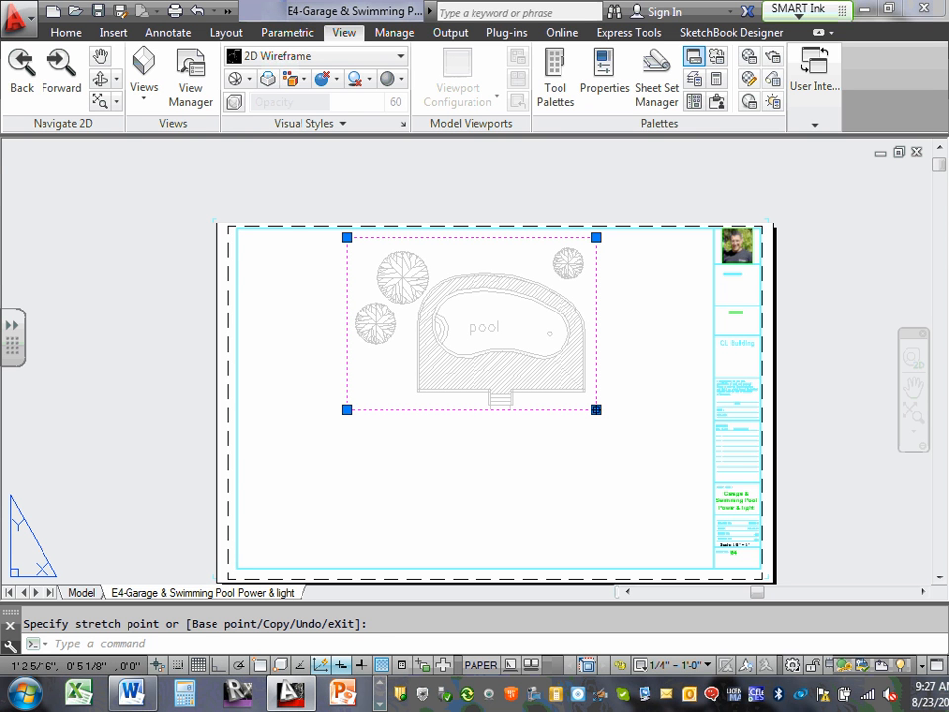
left_click(596, 409)
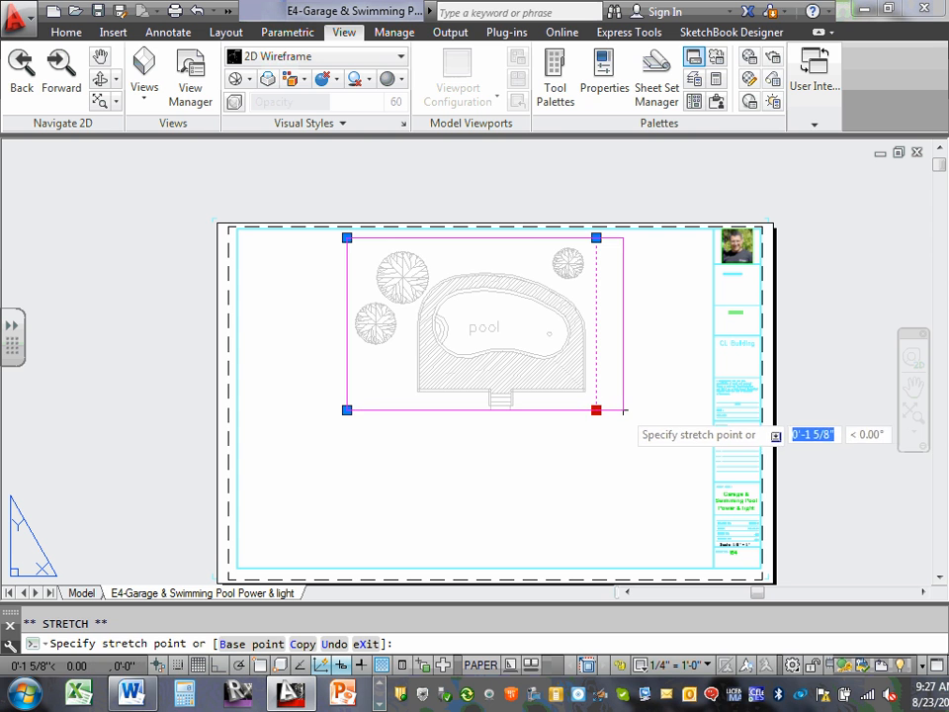
left_click(621, 409)
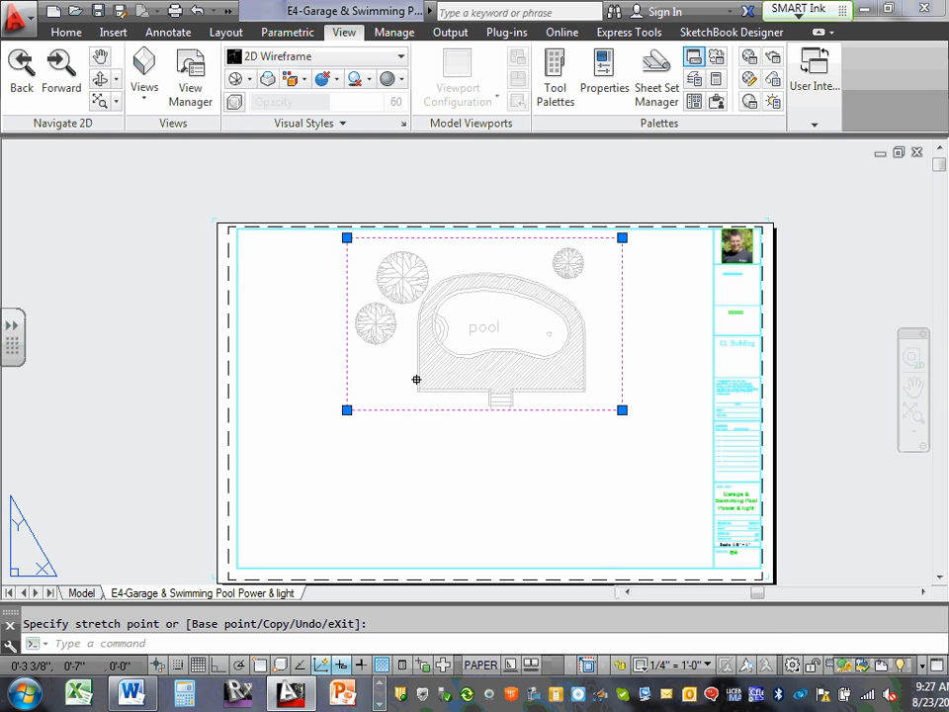
key("Escape")
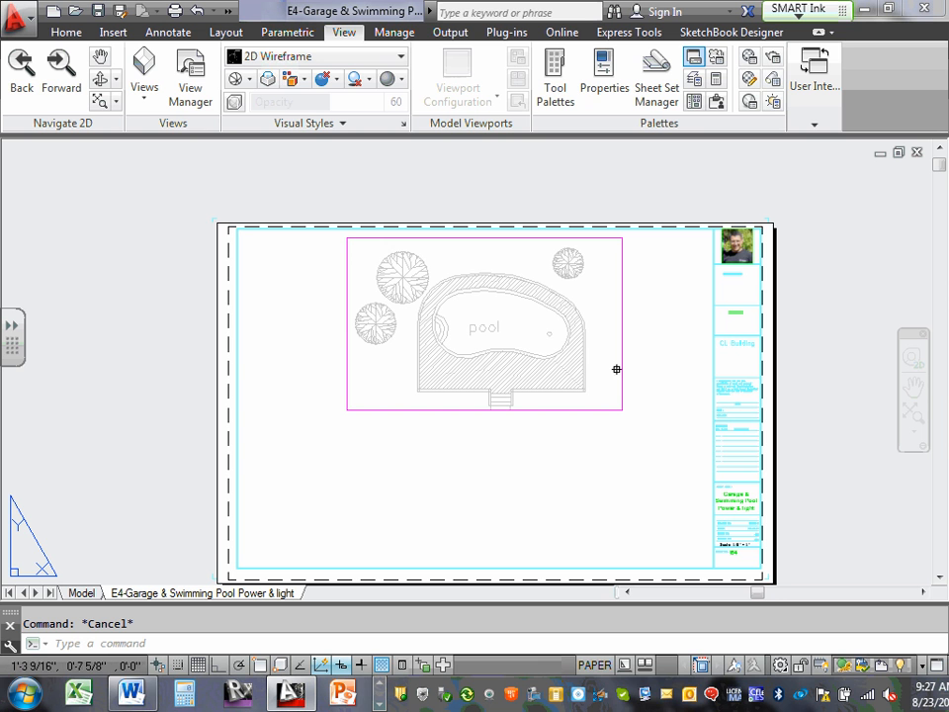
Copy the pool viewport to the clipboard and paste a duplicate below it, near the lower border of the sheet.
left_click(571, 410)
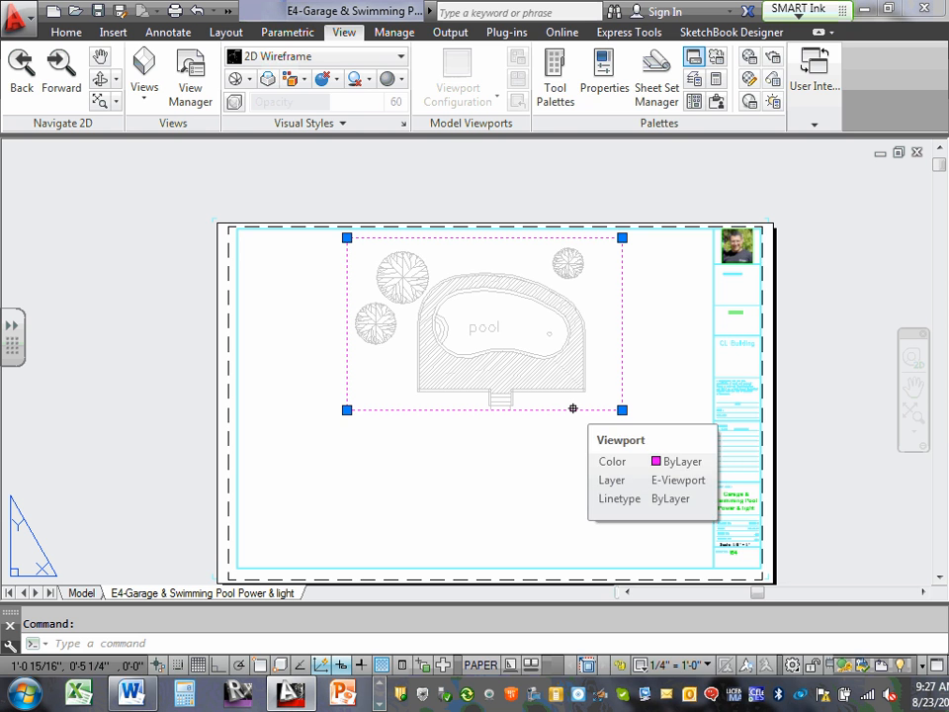
right_click(558, 420)
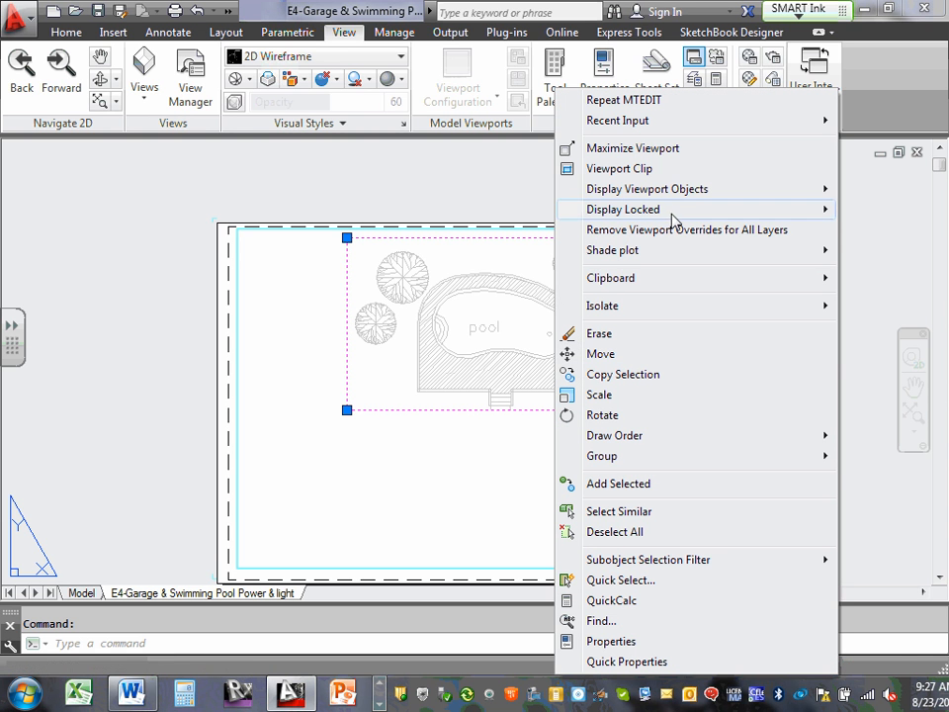
mouse_move(673, 284)
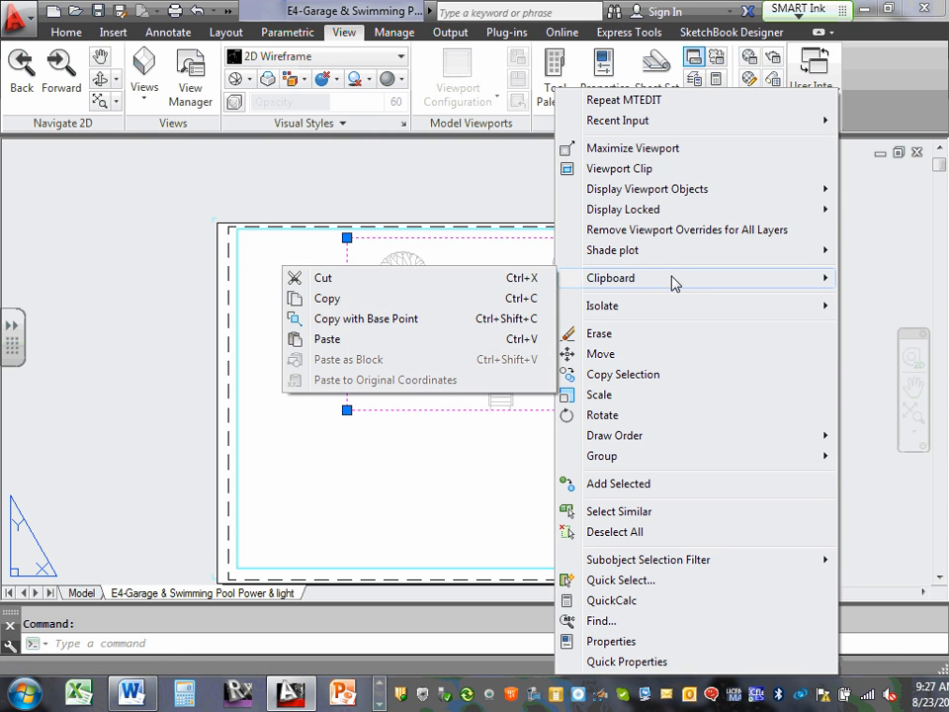
left_click(324, 299)
left_click(415, 476)
right_click(416, 475)
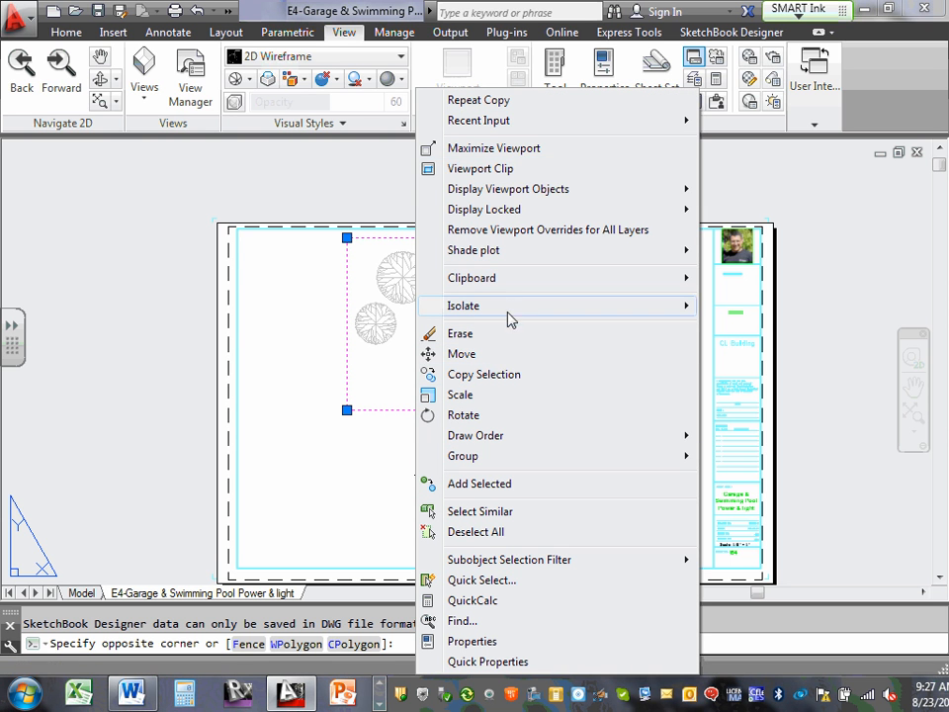
mouse_move(516, 278)
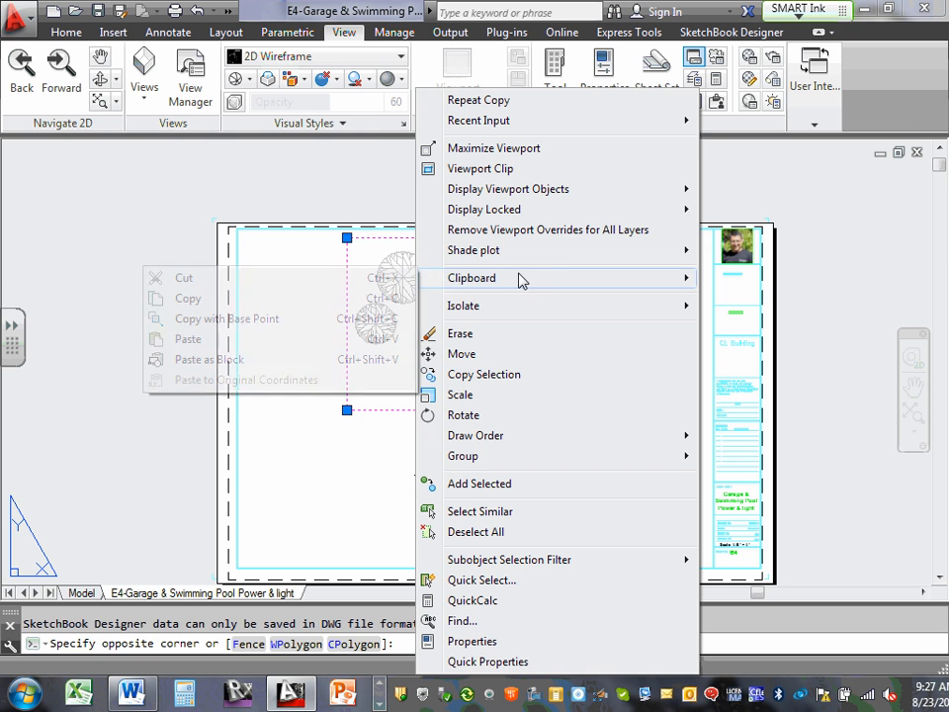
left_click(174, 339)
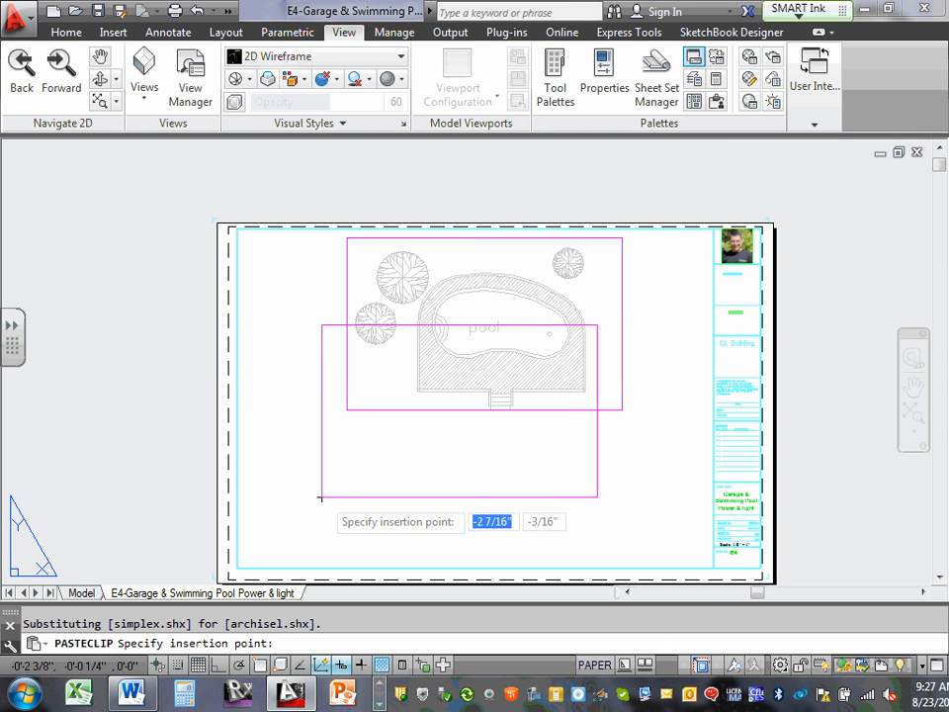
left_click(336, 567)
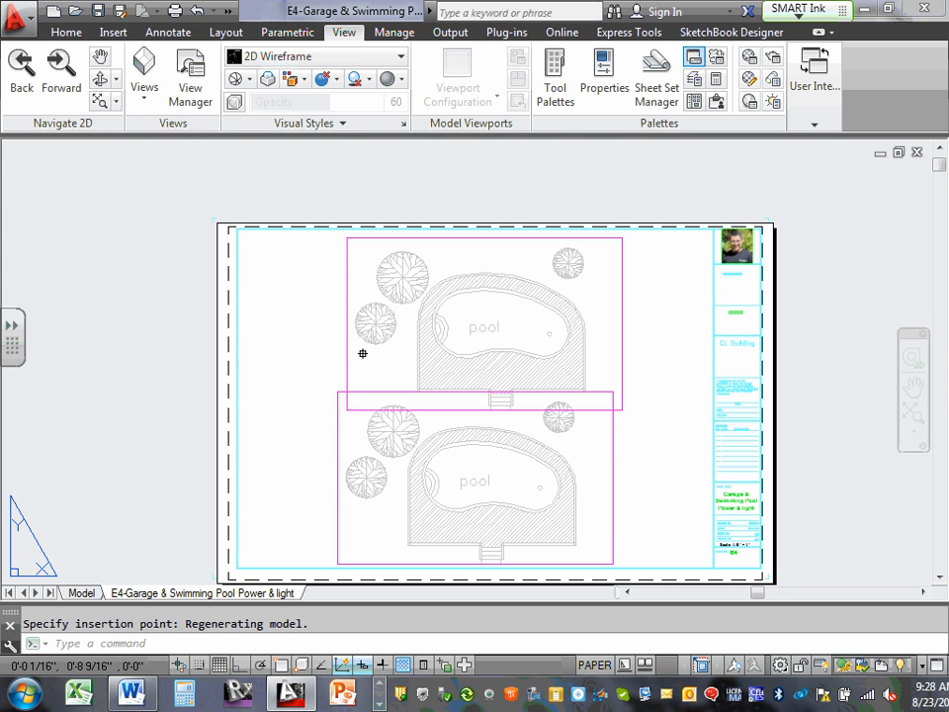
left_click(347, 263)
right_click(348, 267)
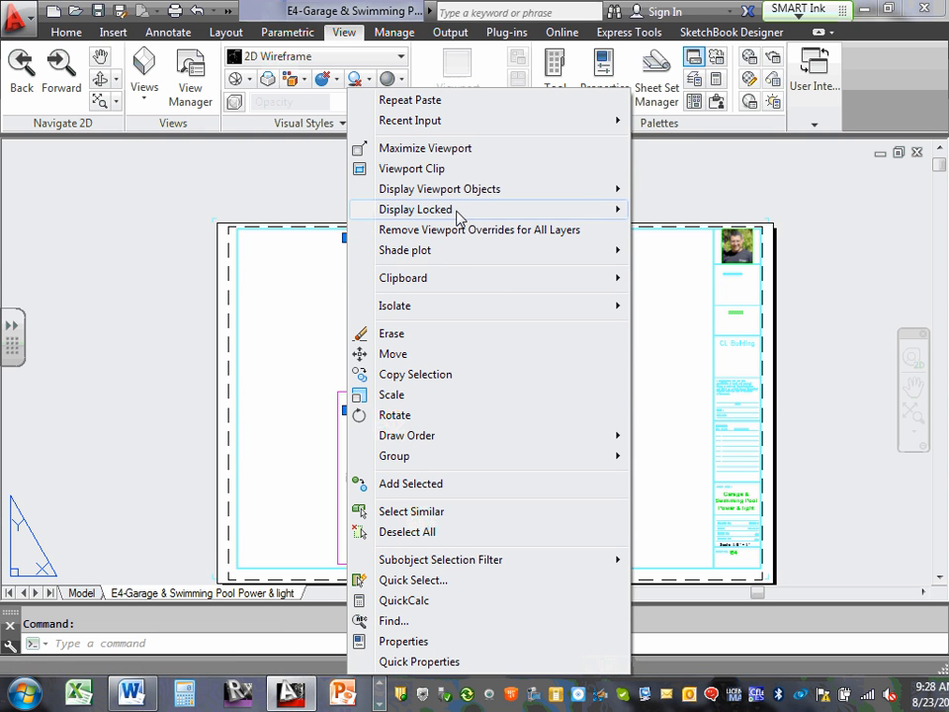
mouse_move(495, 285)
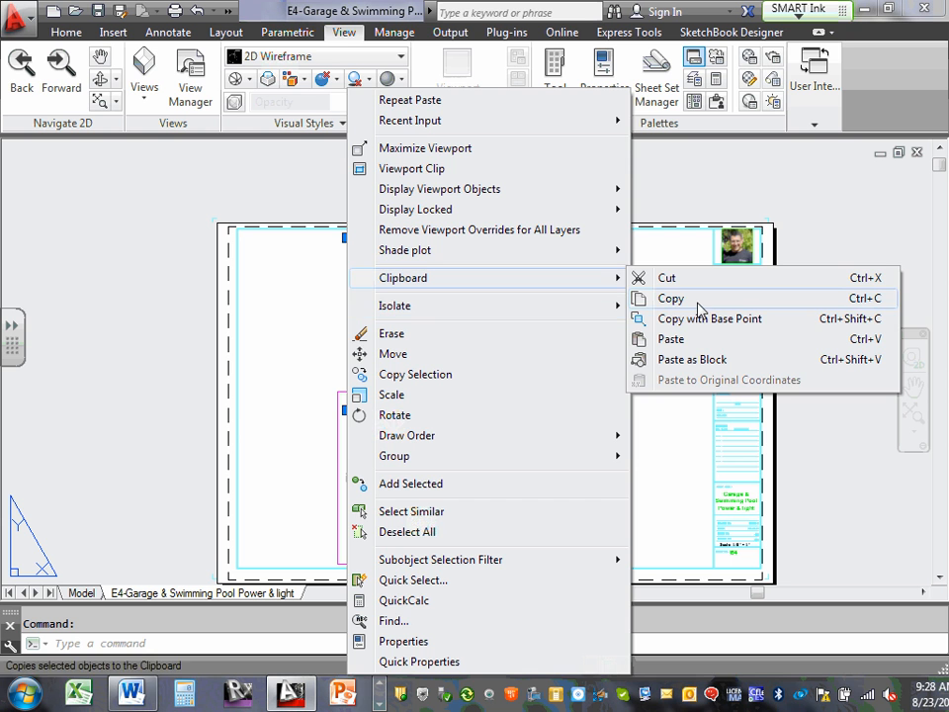
left_click(303, 371)
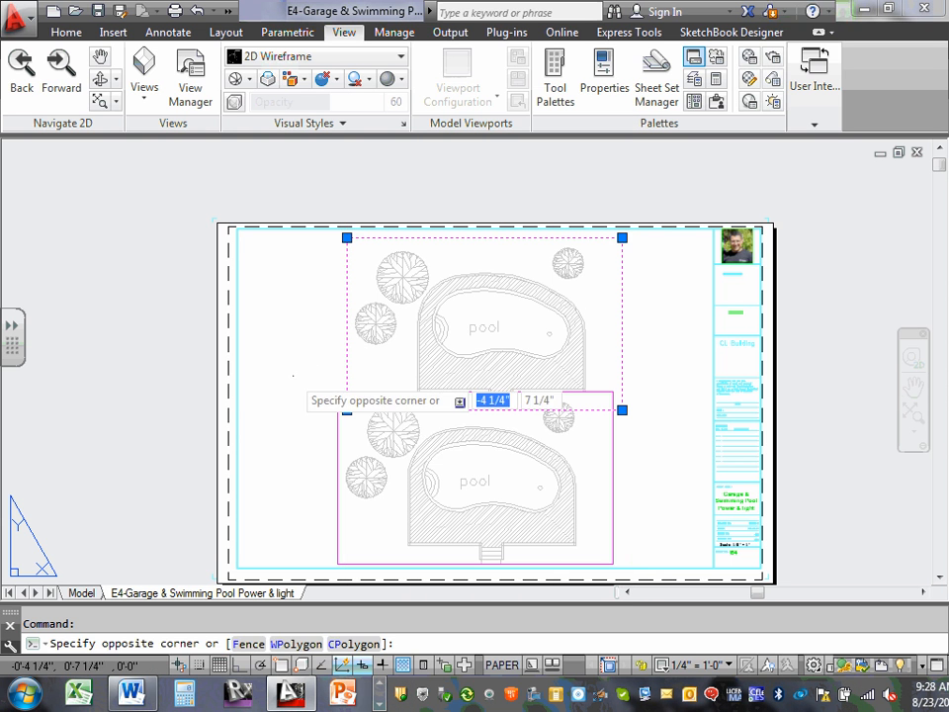
left_click(299, 406)
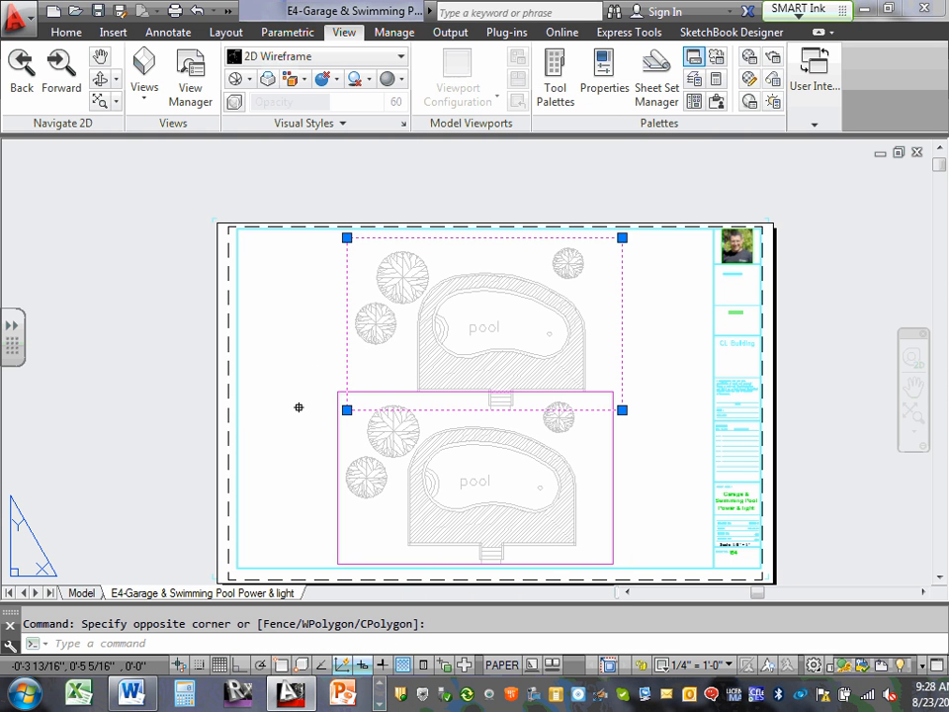
key("Escape")
Stretch the lower viewport's upper corners so it sits just beneath the original viewport and matches its right edge.
left_click(337, 406)
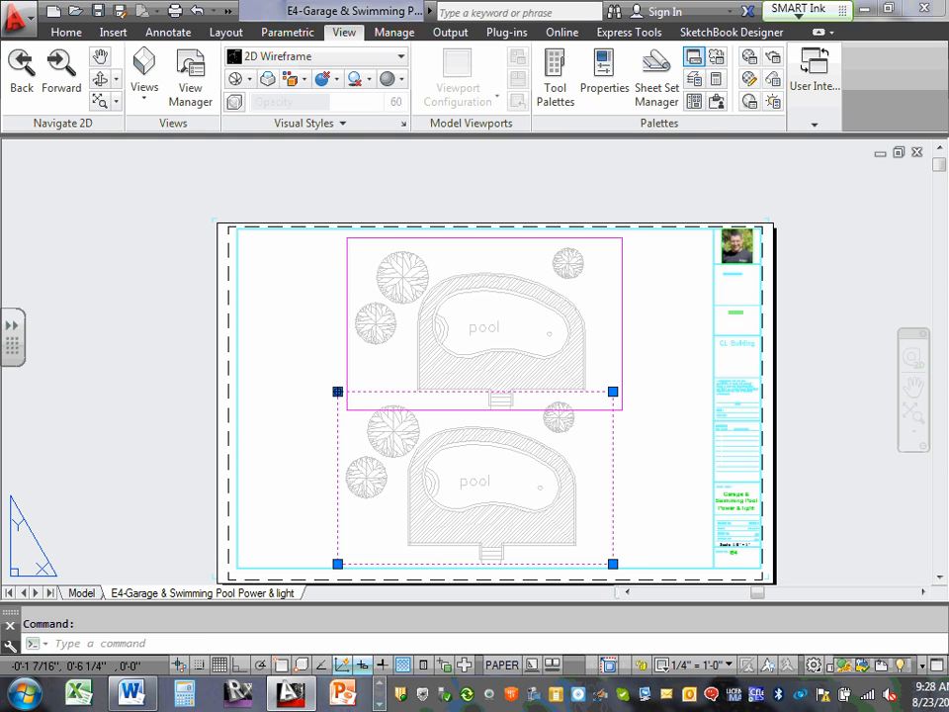
left_click(337, 392)
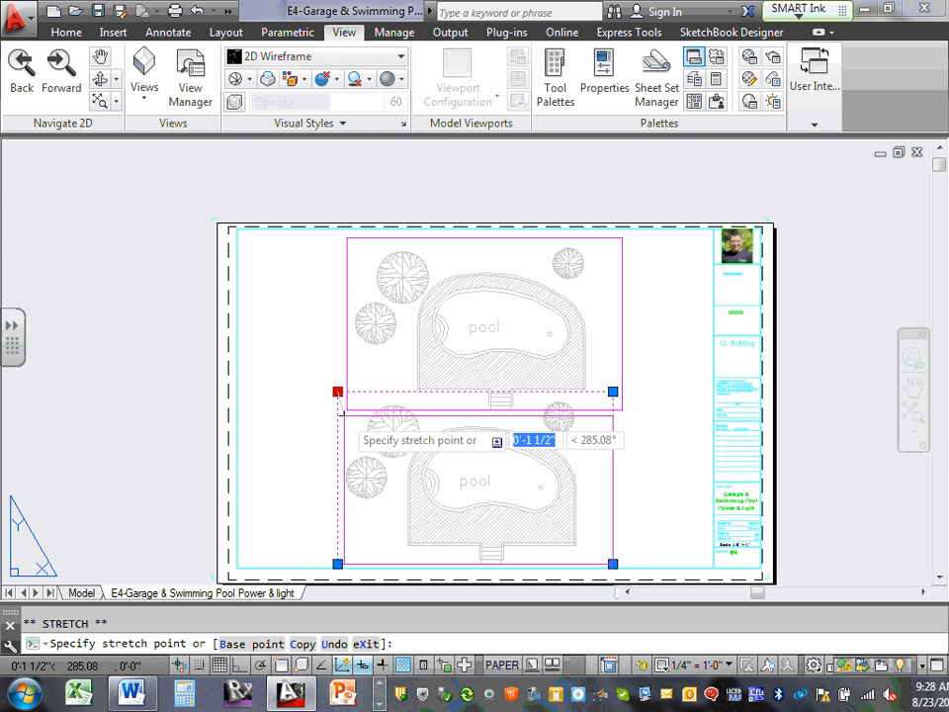
key("Escape")
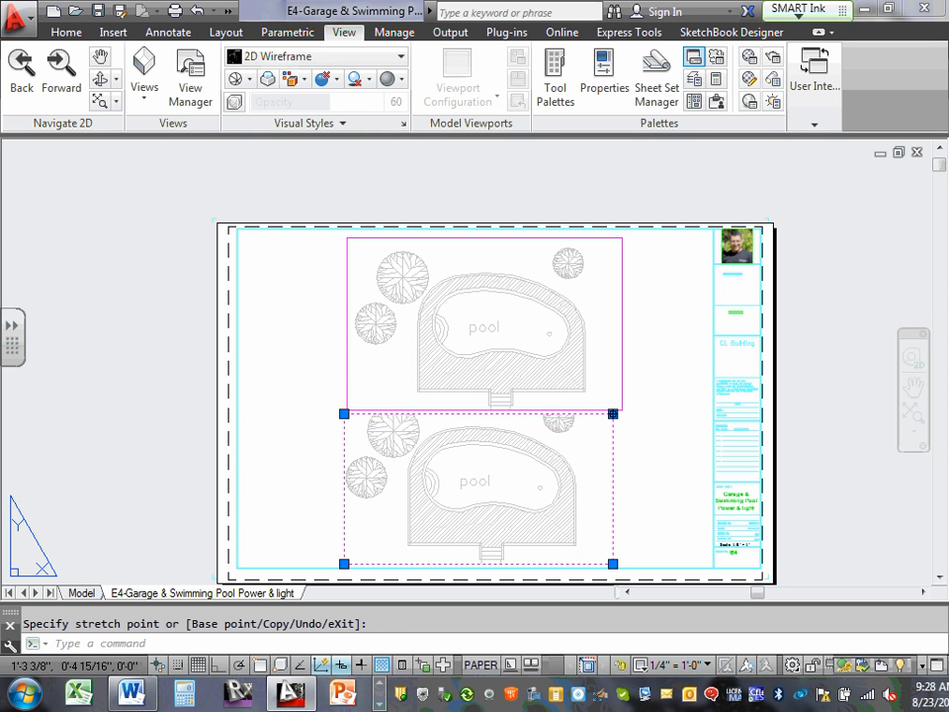
left_click(613, 413)
left_click(621, 415)
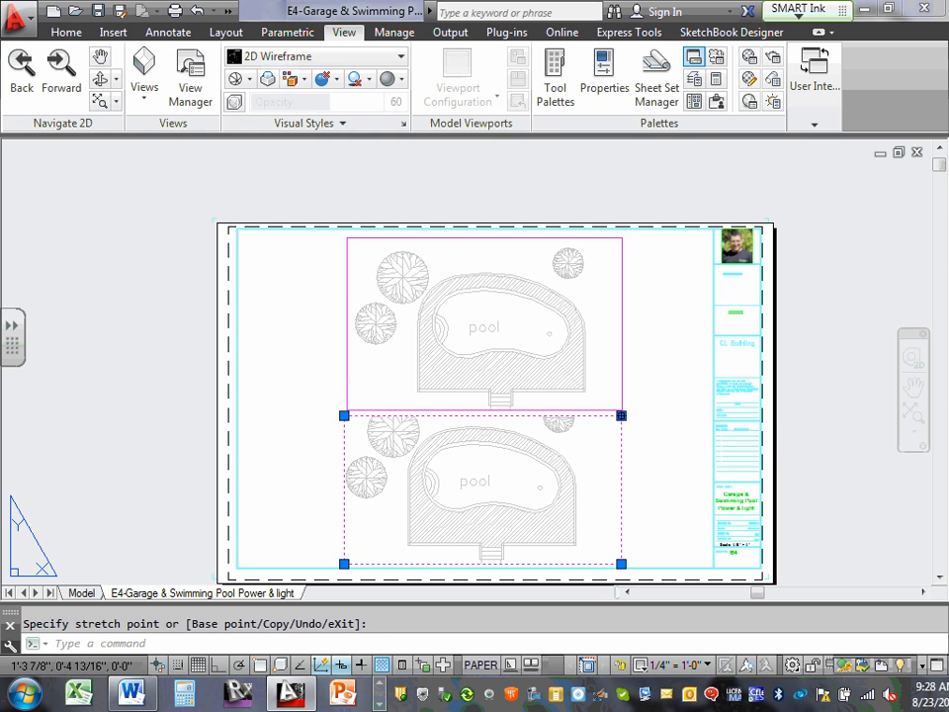
left_click(622, 414)
key("Escape")
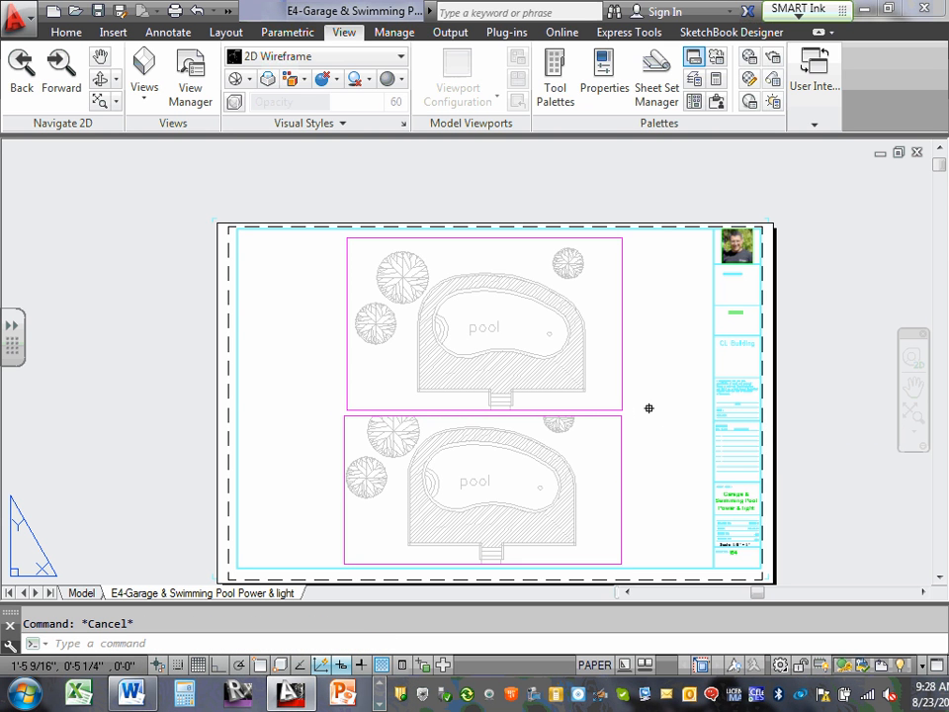
Move the lower viewport slightly right so its left edge lines up with the upper viewport's left edge.
middle_click_drag(652, 395, 661, 366)
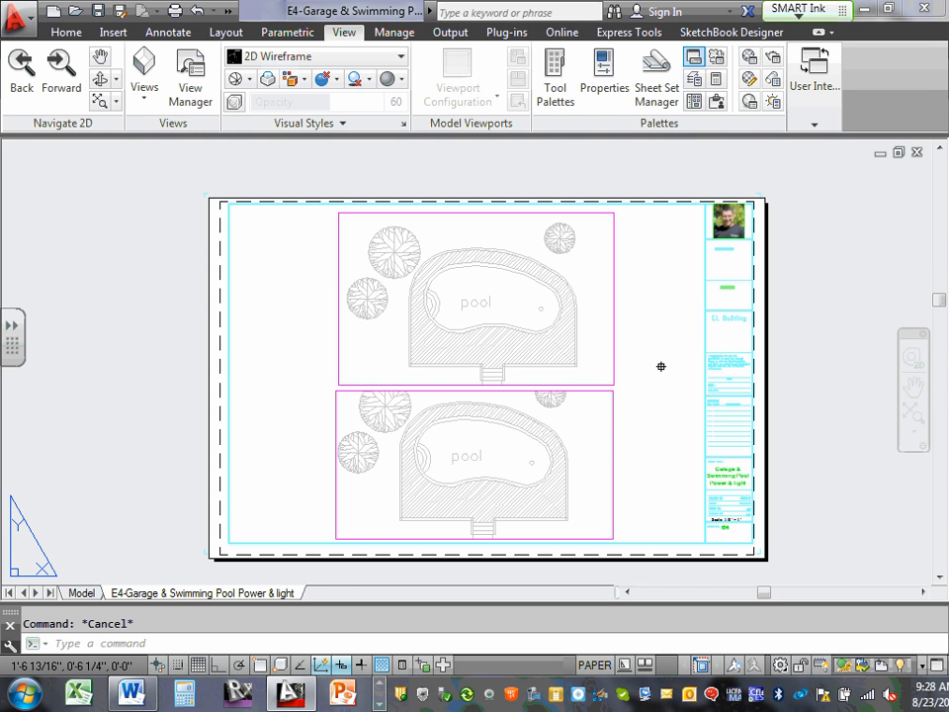
scroll(328, 434, "up", 5)
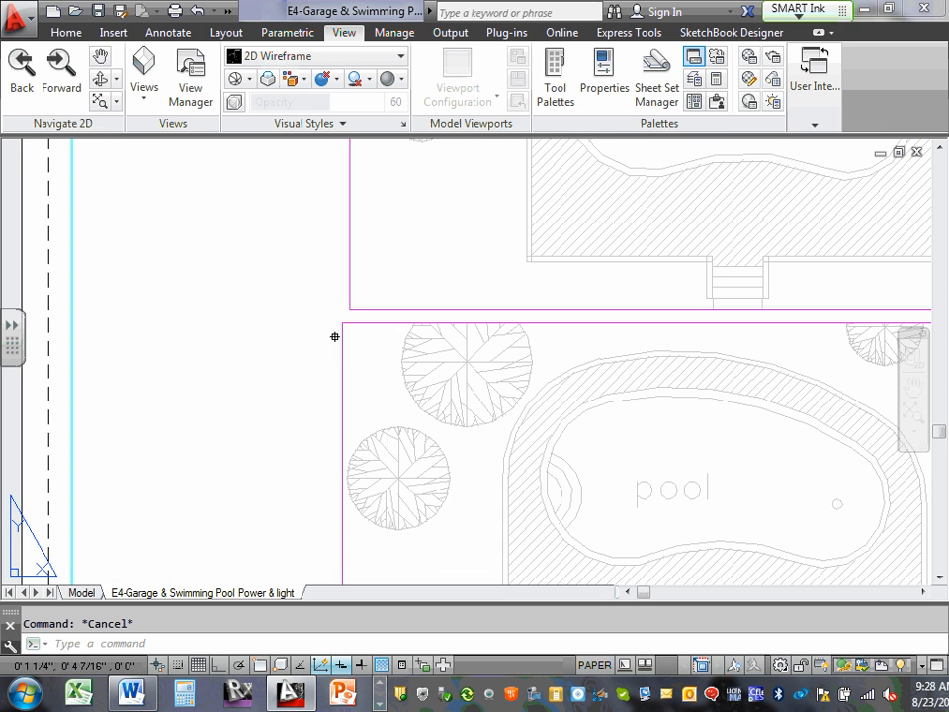
left_click(341, 350)
double_click(357, 364)
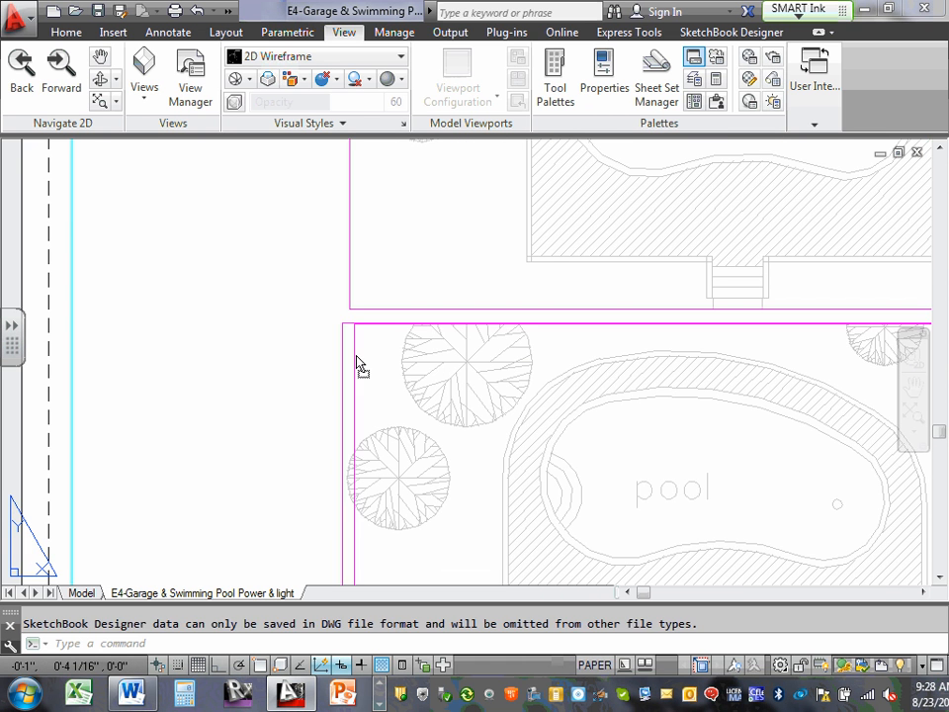
left_click_drag(351, 356, 351, 355)
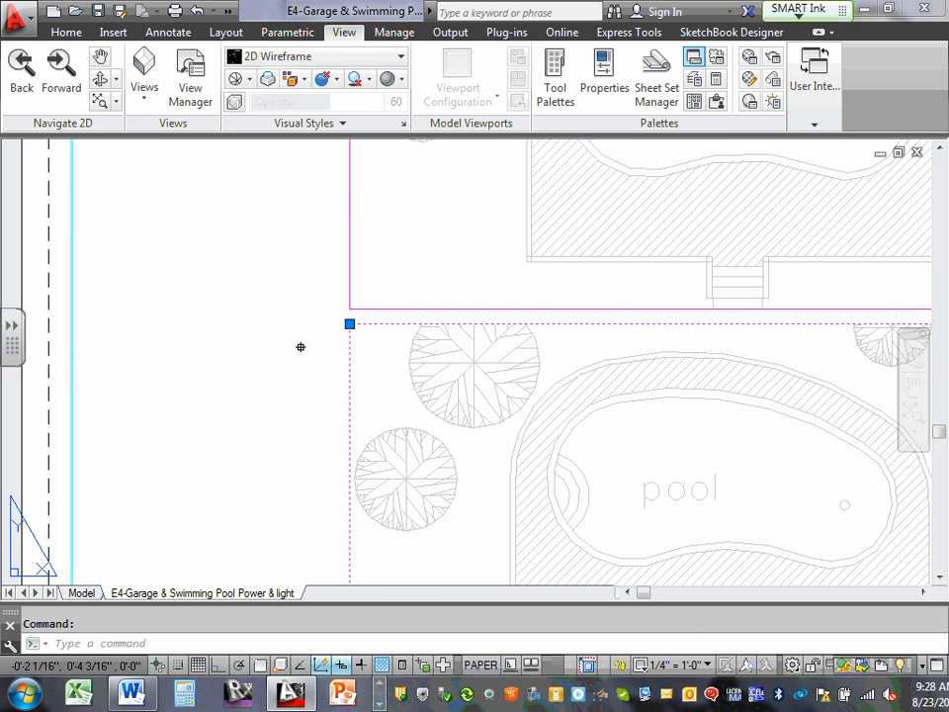
Nudge the lower pool viewport very slightly to the right.
key("Escape")
scroll(294, 292, "down", 8)
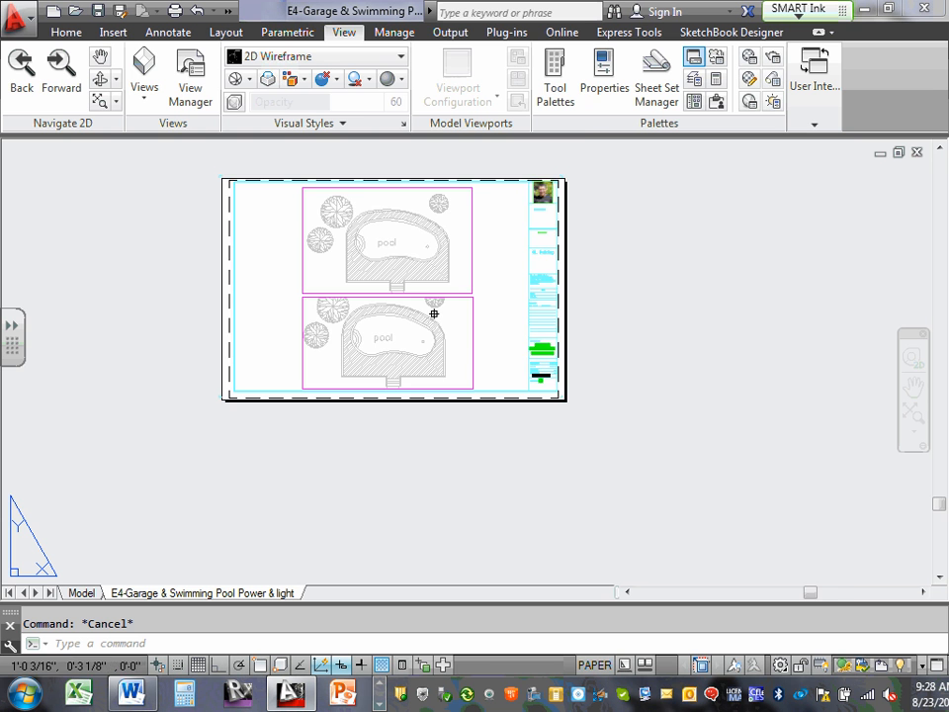
scroll(445, 337, "up", 3)
middle_click_drag(461, 326, 476, 349)
scroll(477, 349, "up", 2)
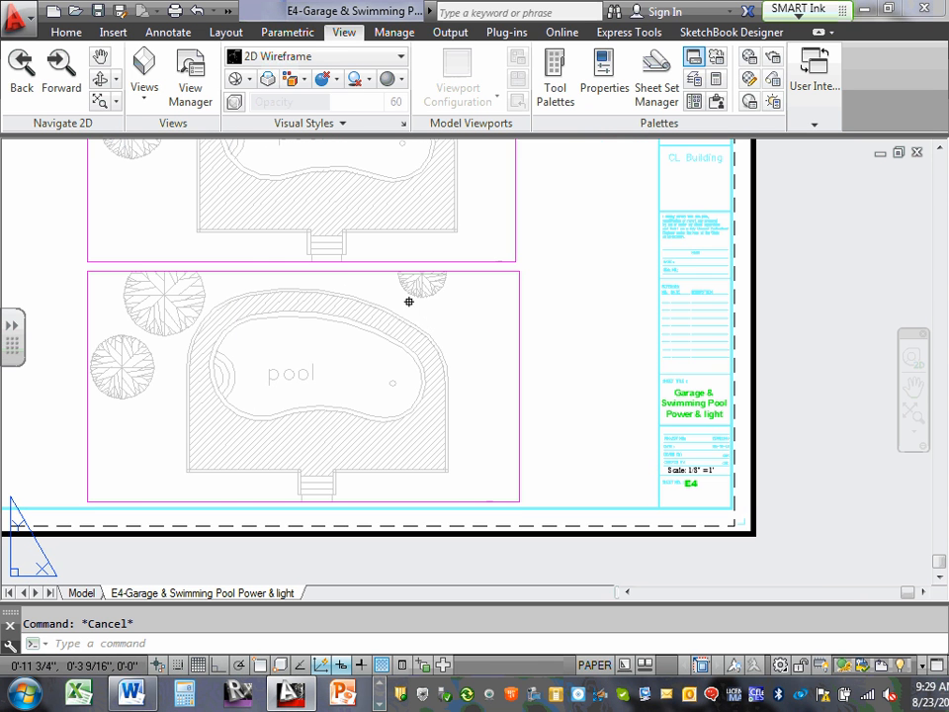
left_click(338, 270)
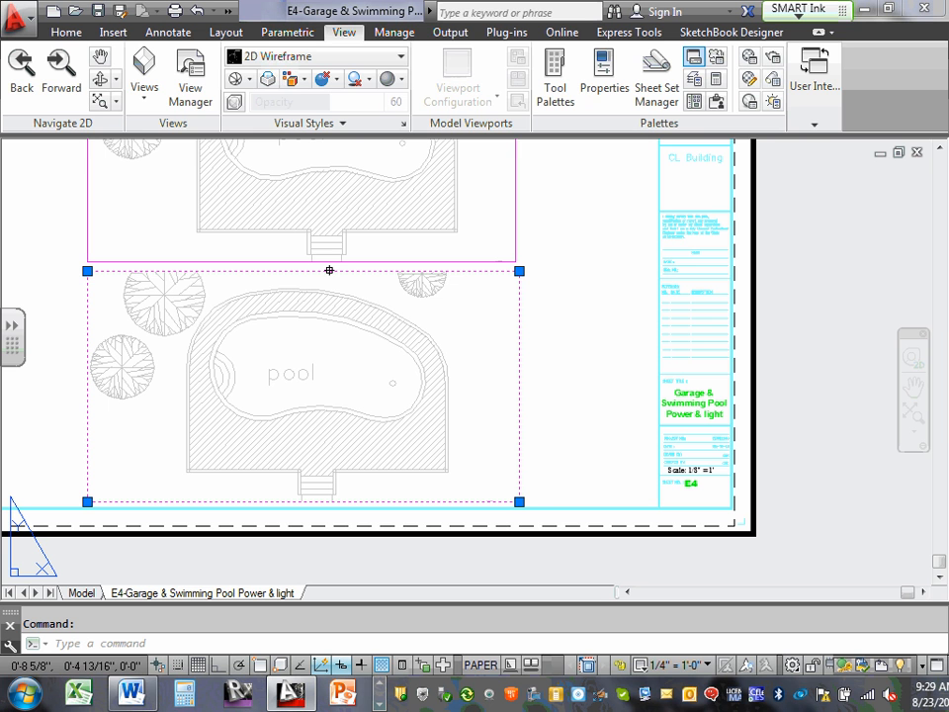
left_click(63, 32)
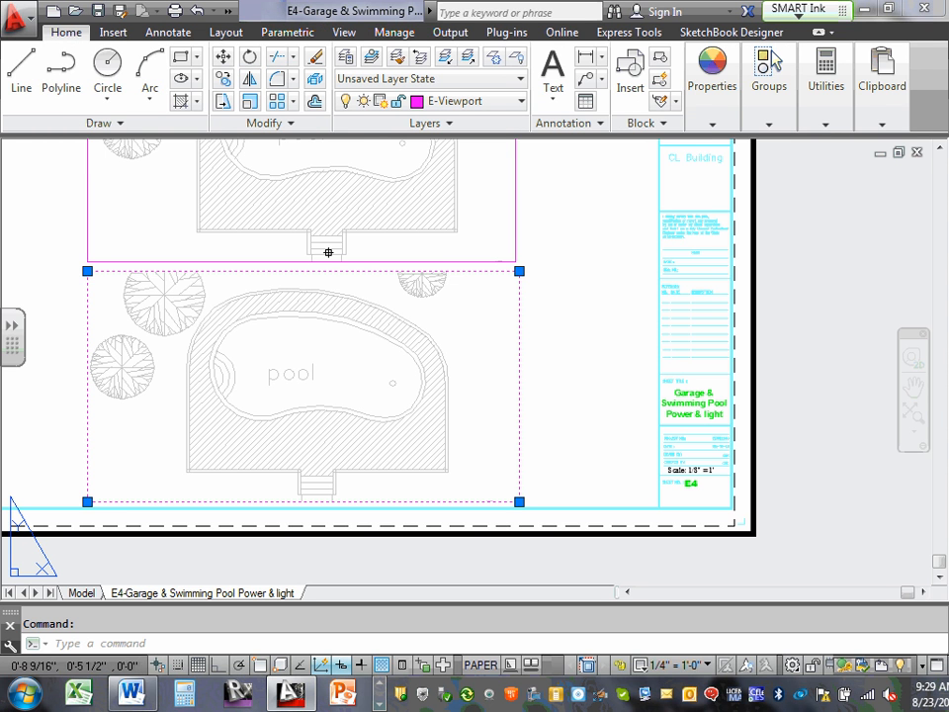
mouse_move(339, 272)
left_mouse_down()
mouse_move(389, 295)
mouse_move(403, 282)
mouse_move(472, 271)
mouse_move(527, 218)
mouse_move(341, 271)
mouse_move(341, 282)
mouse_move(341, 272)
left_mouse_up()
left_click(610, 271)
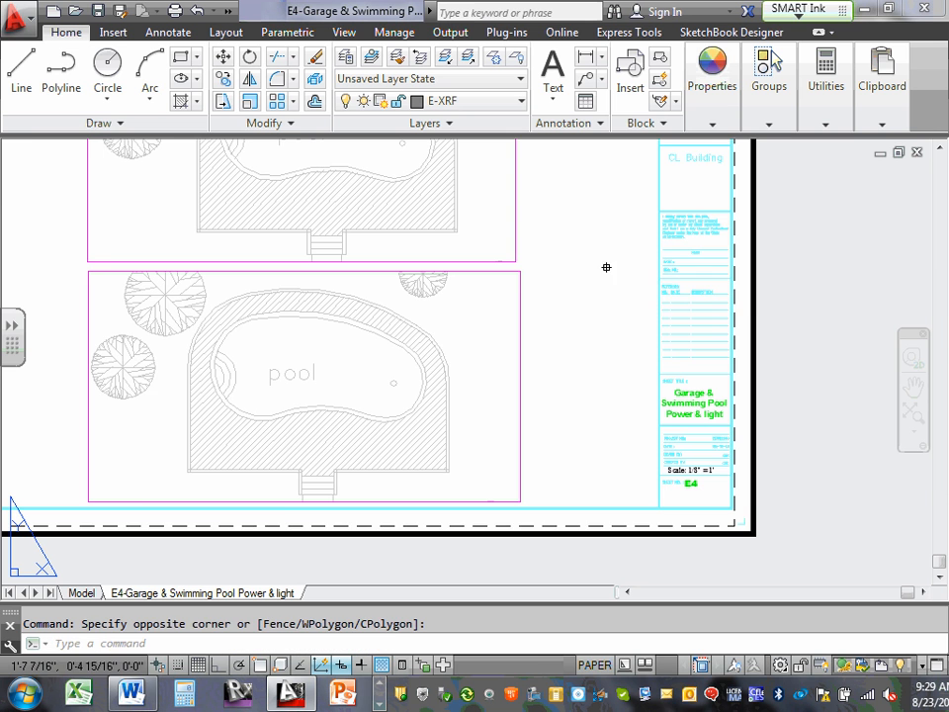
Stretch the lower viewport's upper-right corner inward to line up with the upper viewport's right edge.
scroll(520, 280, "up", 2)
left_click(519, 268)
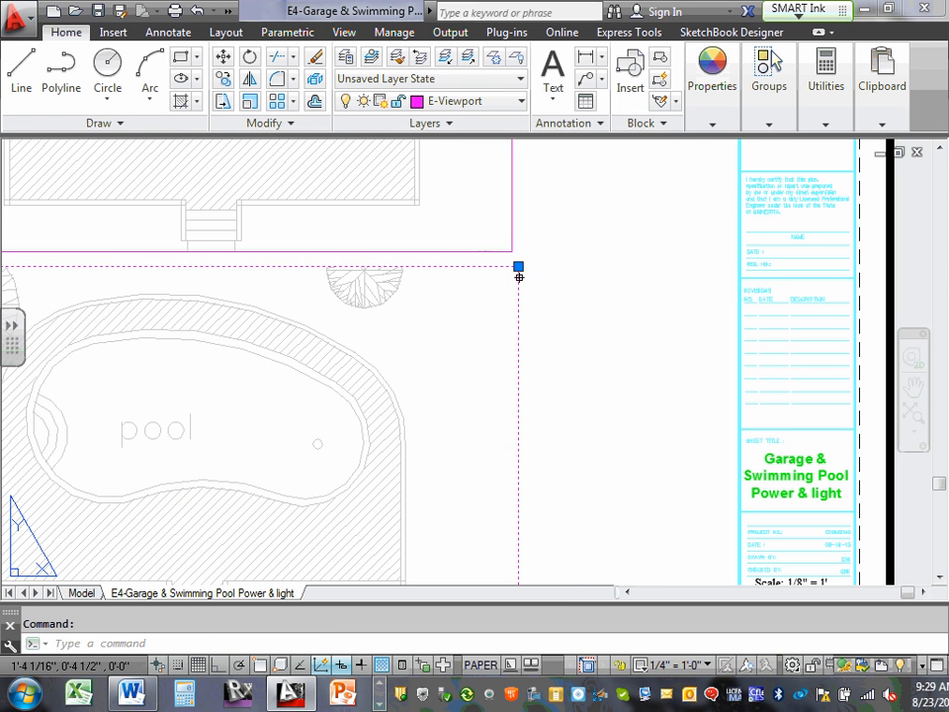
left_click(517, 266)
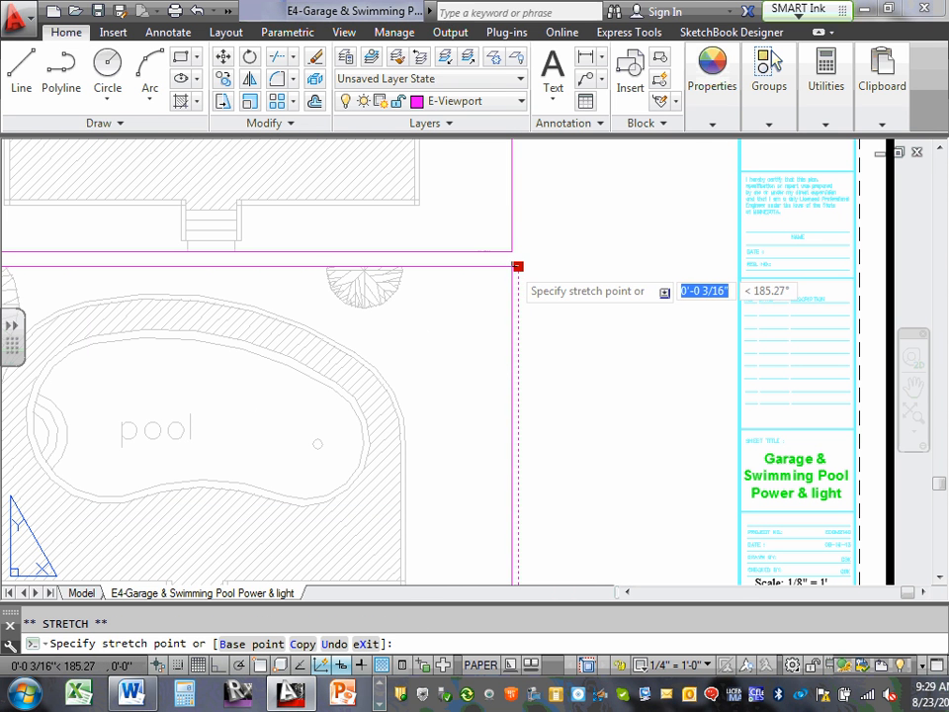
left_click(511, 266)
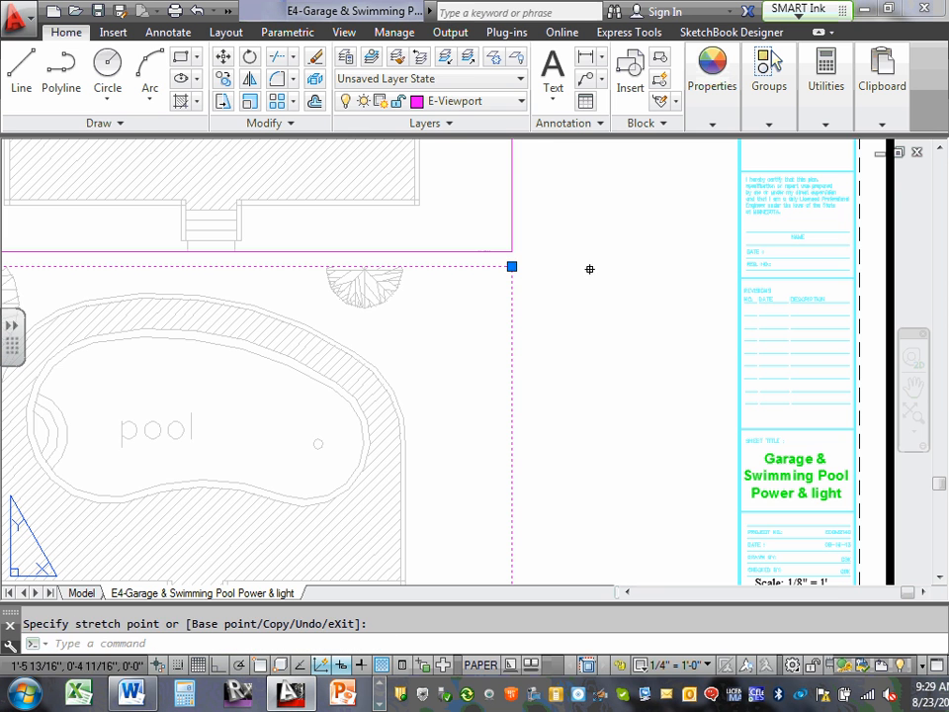
key("Escape")
key("Escape")
scroll(528, 267, "down", 4)
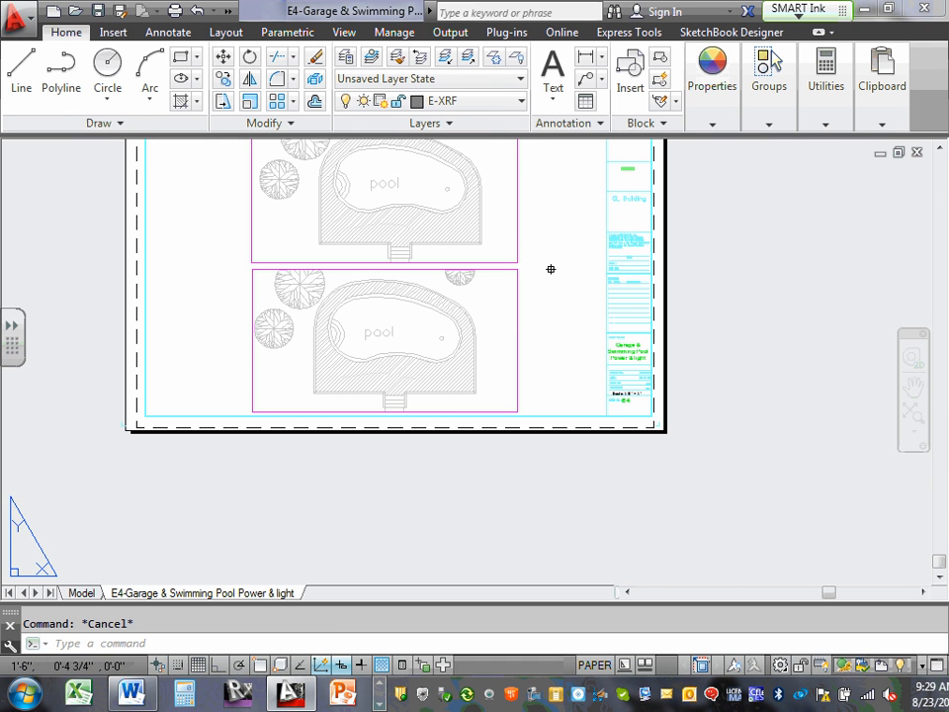
middle_click_drag(550, 267, 571, 332)
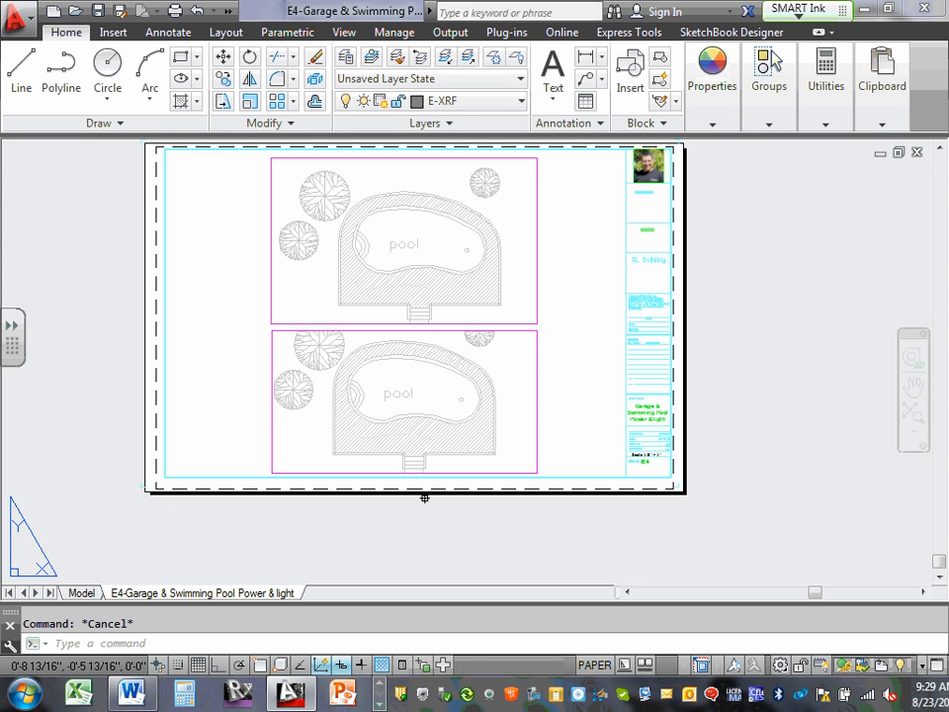
Examine the 4 Stall Garage on the site plan in model space and compare it with the two viewports on the E4 layout.
left_click(75, 592)
scroll(386, 307, "down", 6)
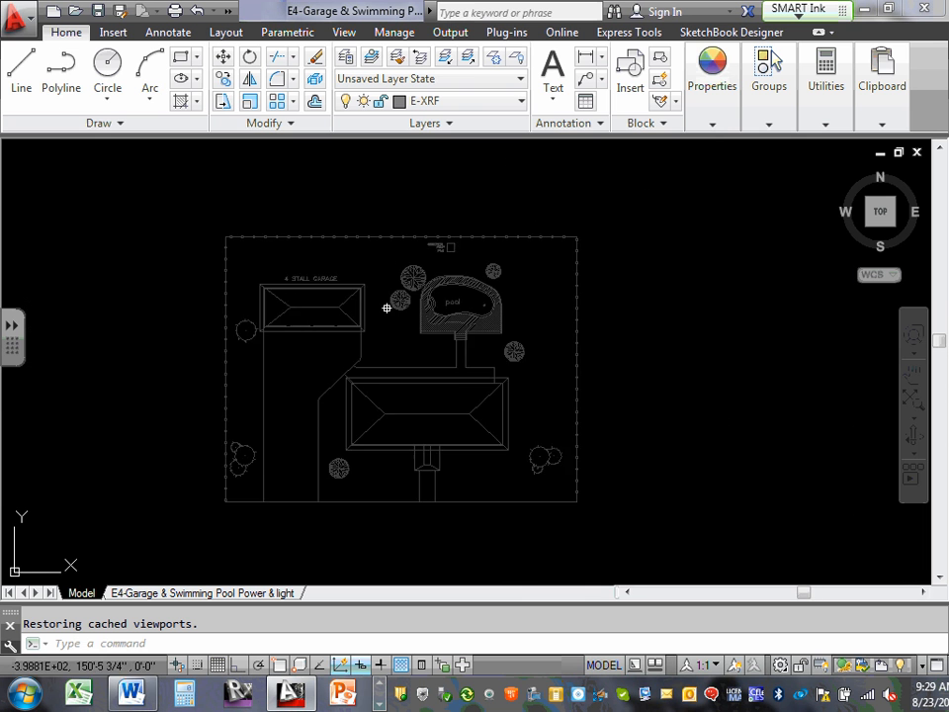
scroll(281, 302, "up", 6)
middle_click_drag(279, 300, 390, 312)
middle_click_drag(114, 248, 282, 269)
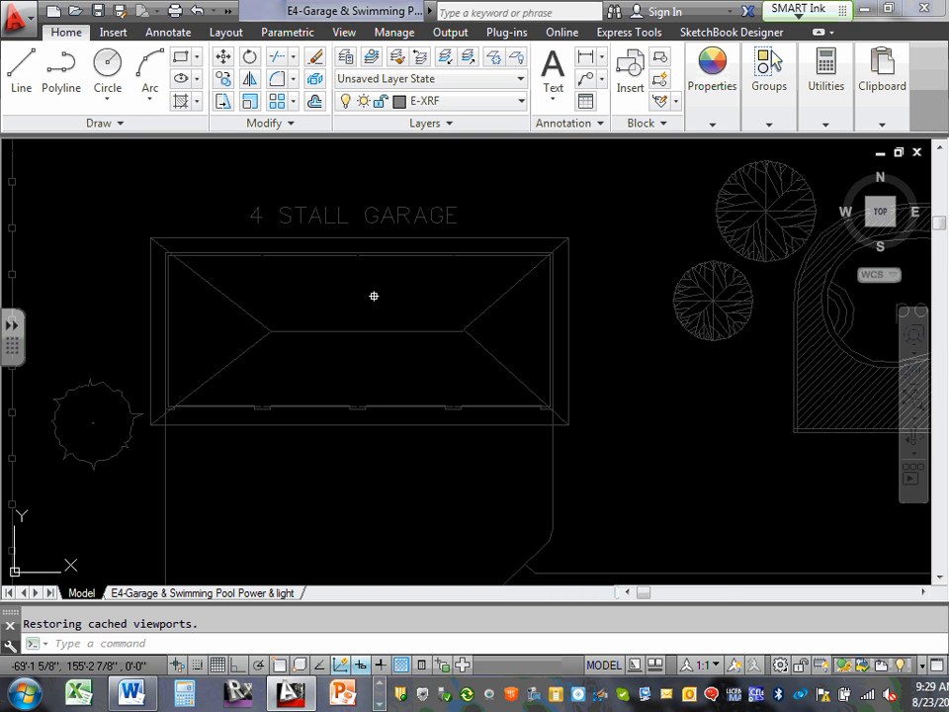
scroll(403, 312, "down", 5)
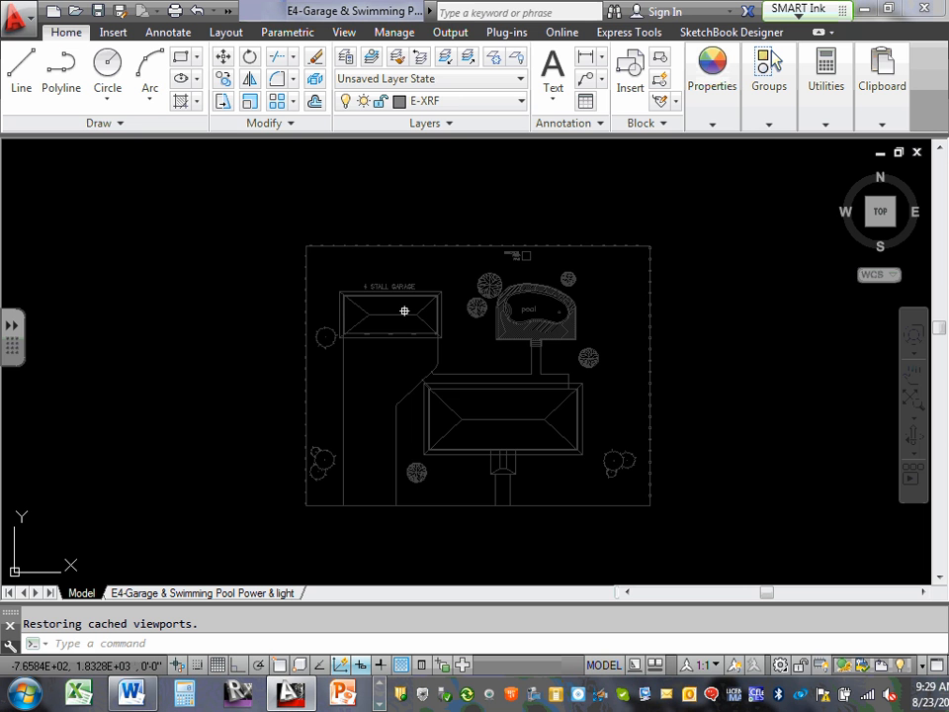
scroll(404, 311, "down", 2)
scroll(452, 383, "up", 2)
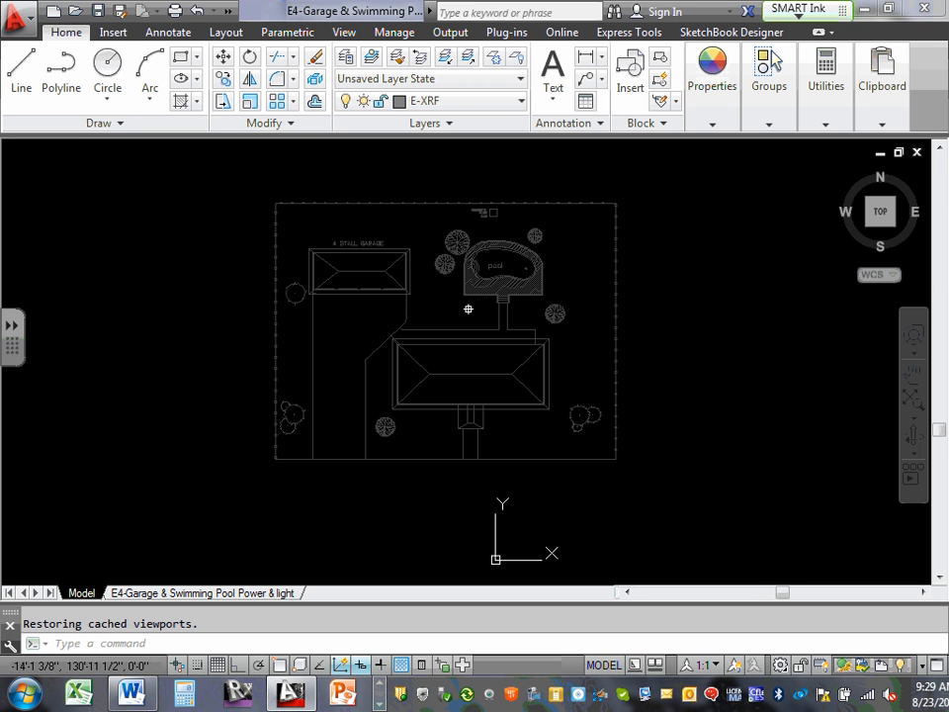
left_click(222, 593)
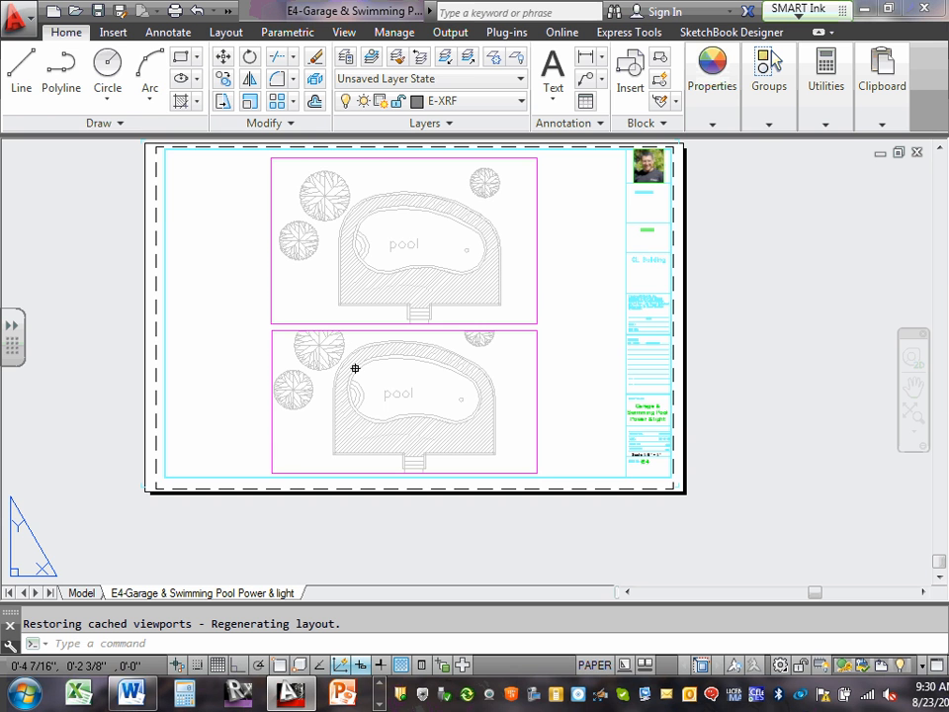
scroll(390, 249, "up", 4)
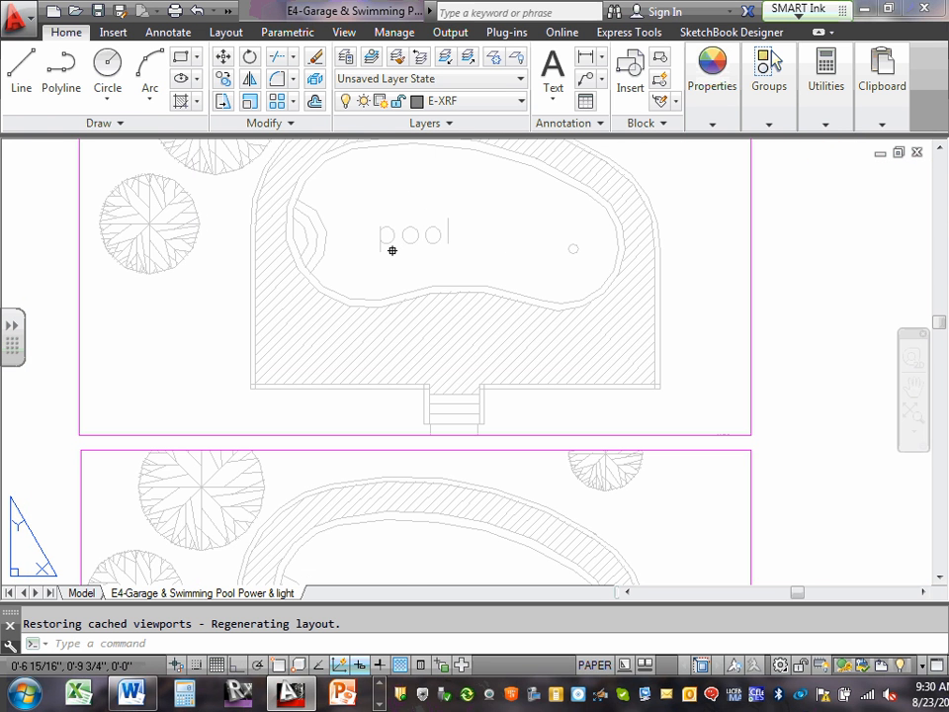
scroll(521, 269, "down", 5)
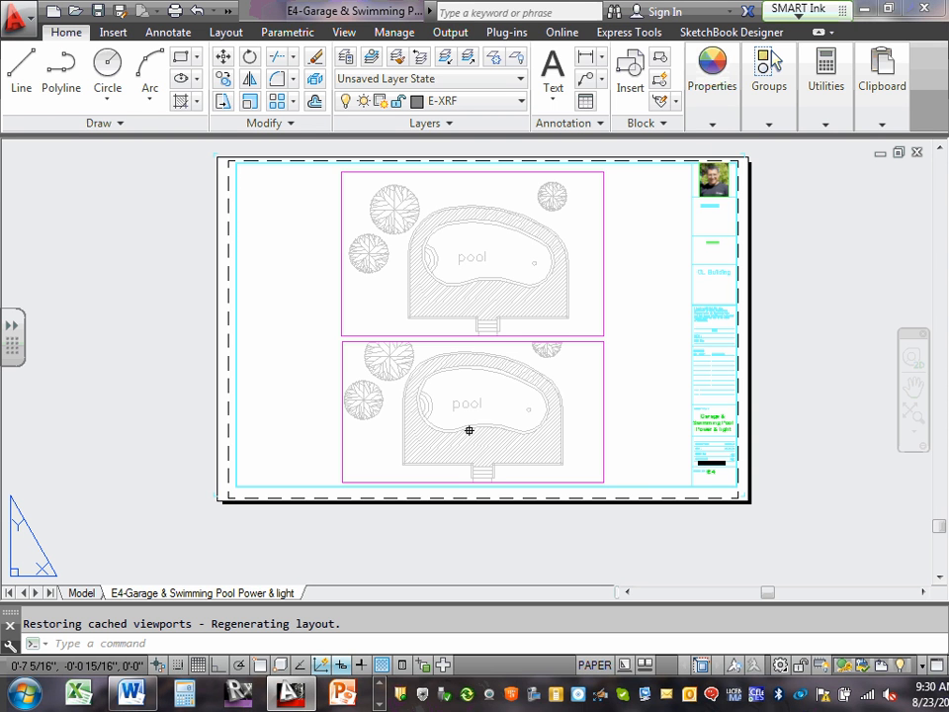
Switch to model space with E-XRF as the current layer, leaving free space in view beside the site plan.
left_click(79, 592)
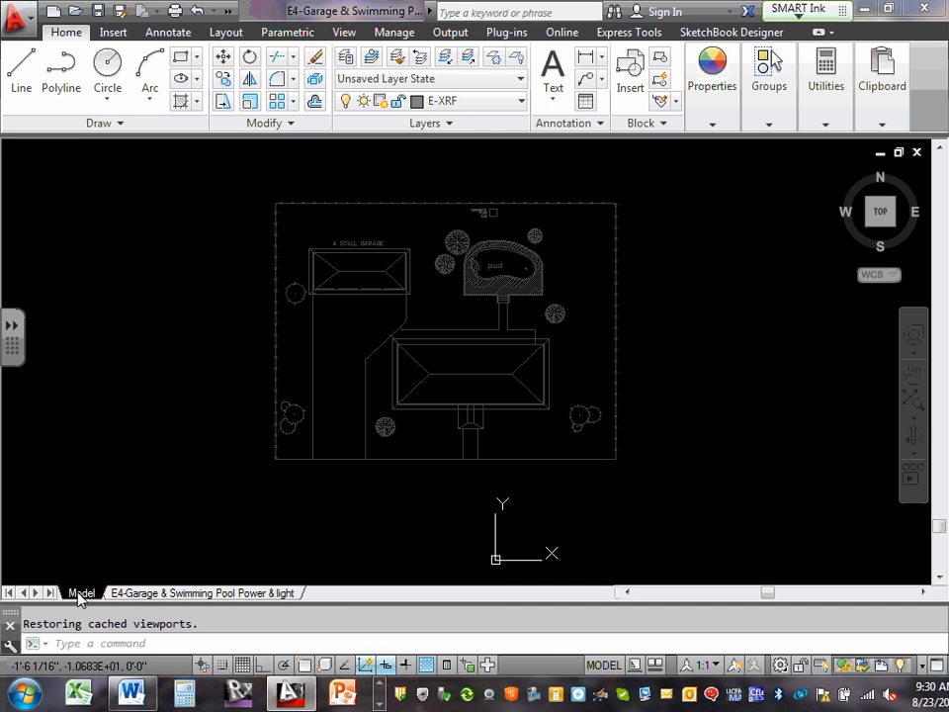
left_click(522, 102)
left_click(477, 117)
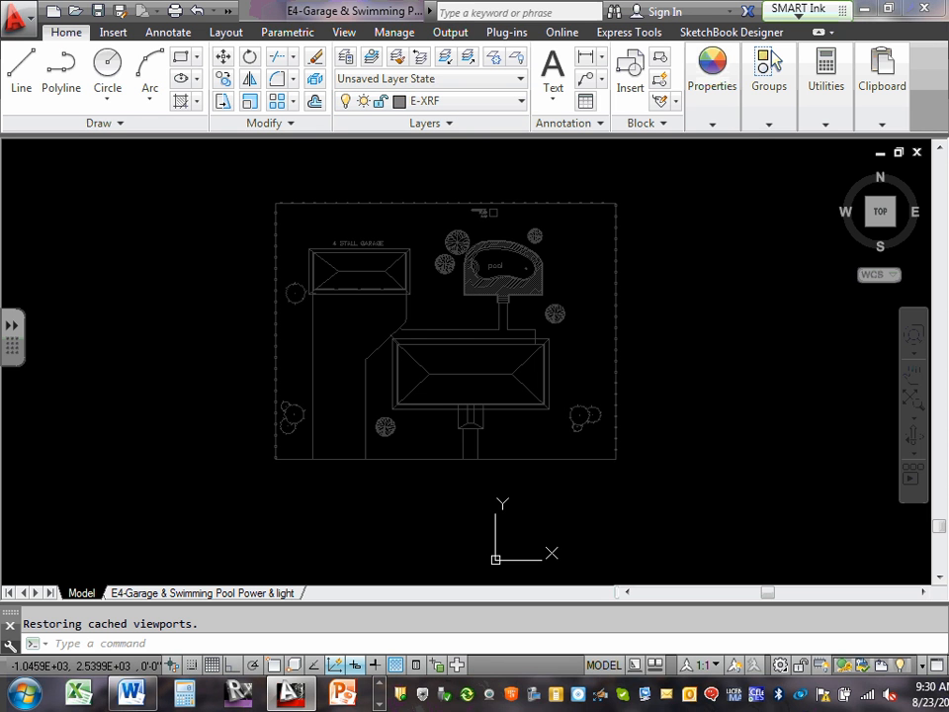
scroll(443, 209, "down", 2)
middle_click_drag(450, 262, 291, 261)
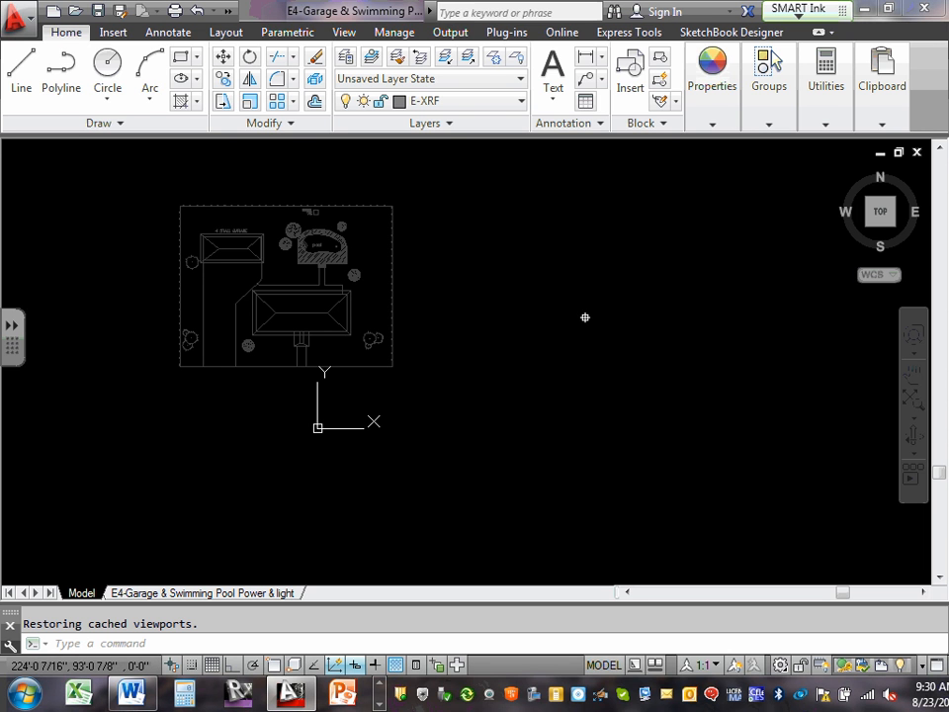
Attach ECDM2140-garage from the XRefs folder as an external reference at scale 1.00, placed just east of the site plan.
left_click(113, 33)
left_click(324, 77)
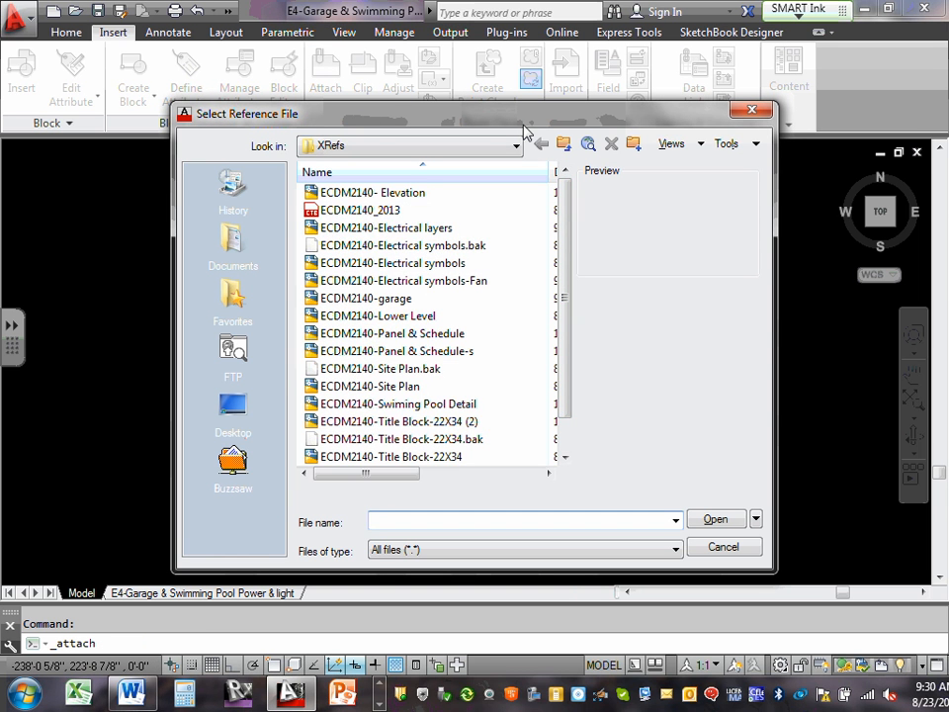
left_click(517, 146)
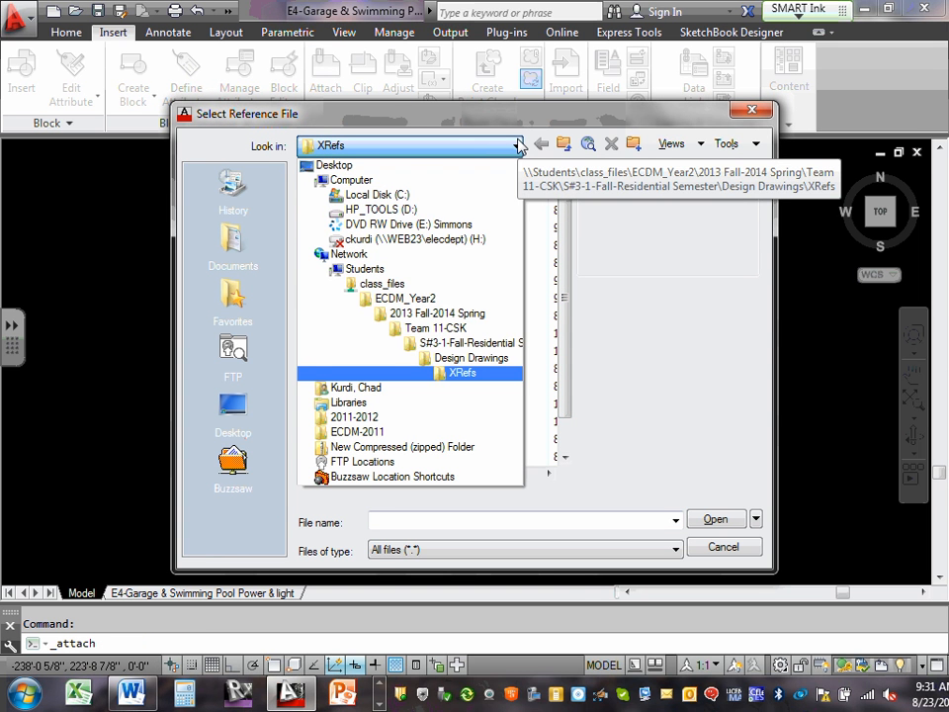
left_click(517, 145)
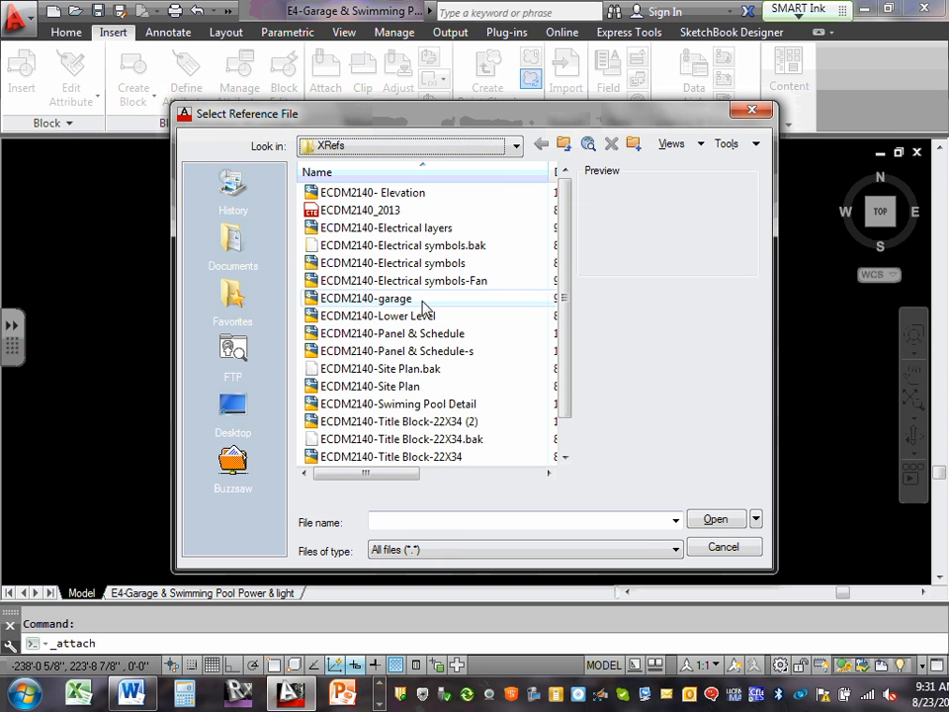
left_click(385, 298)
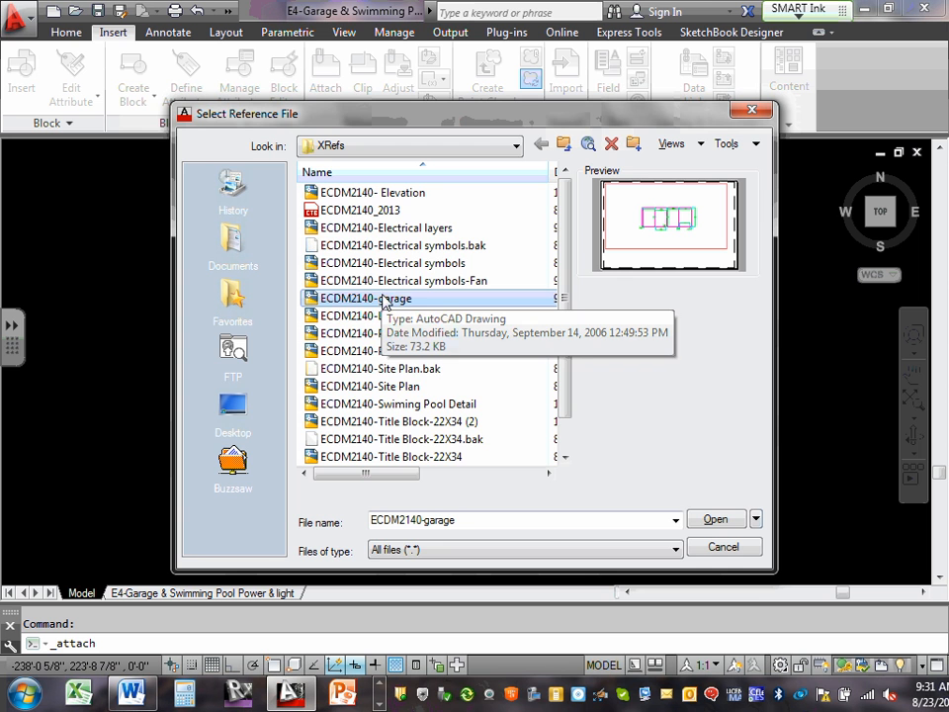
left_click(711, 520)
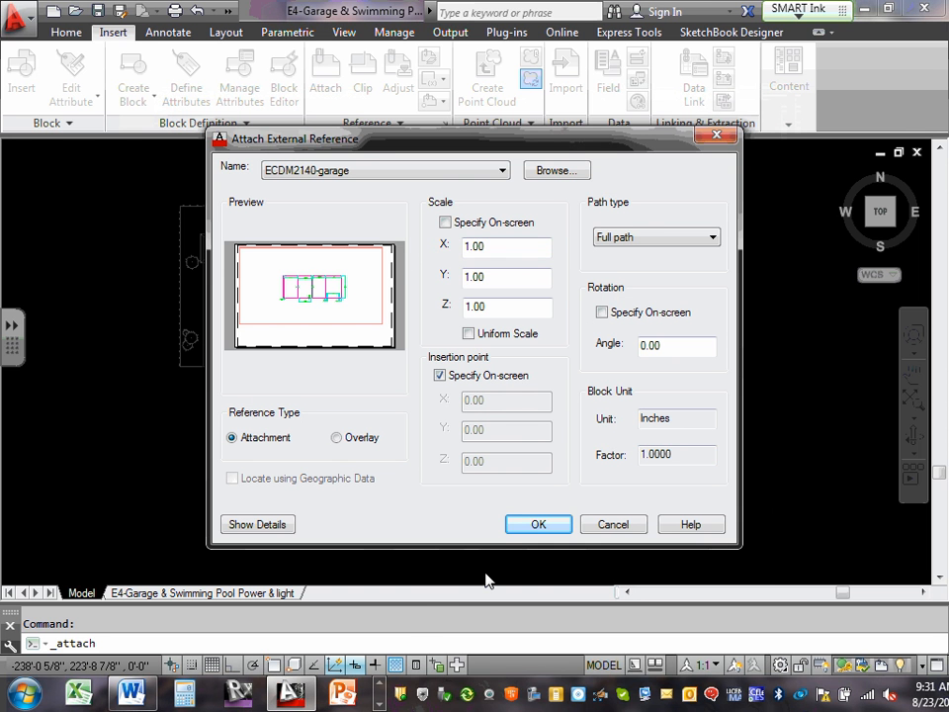
left_click(537, 524)
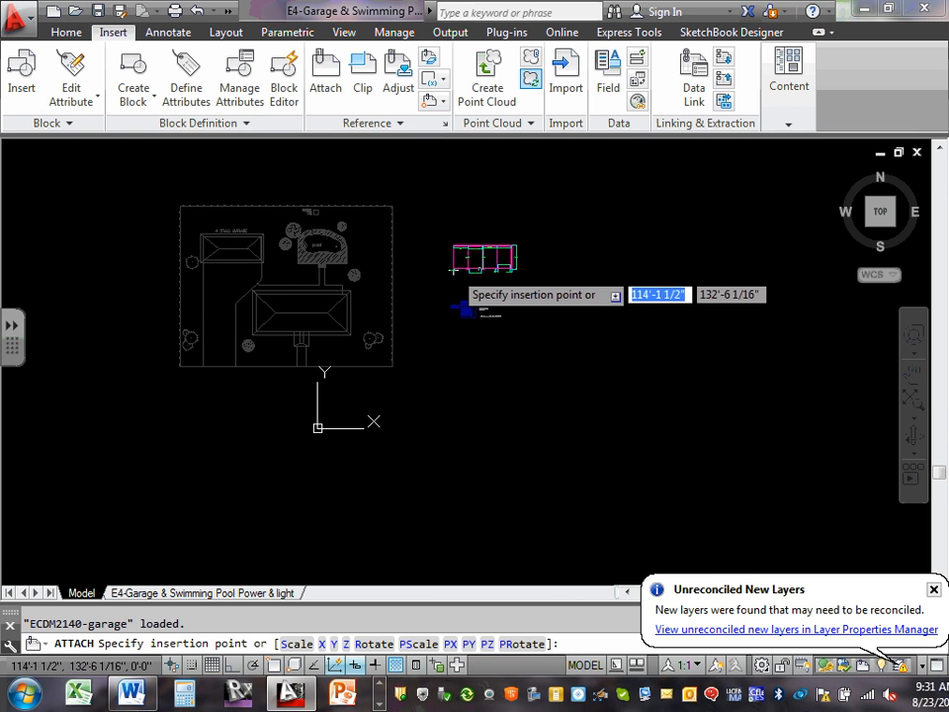
left_click(438, 266)
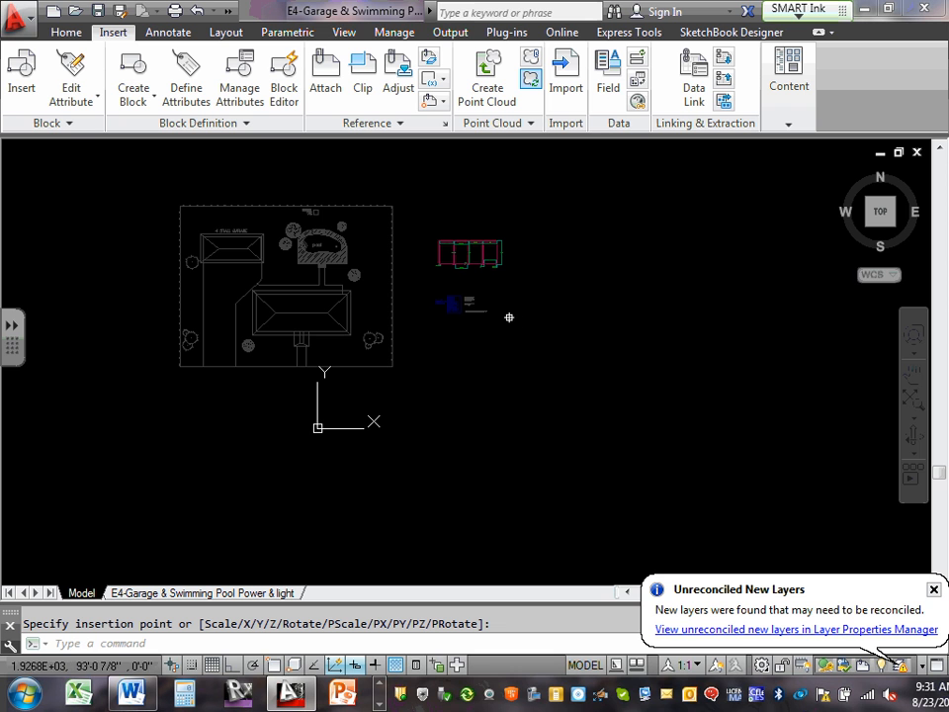
Reconcile all the unreconciled new layers from the garage reference and close the layer manager.
left_click(736, 632)
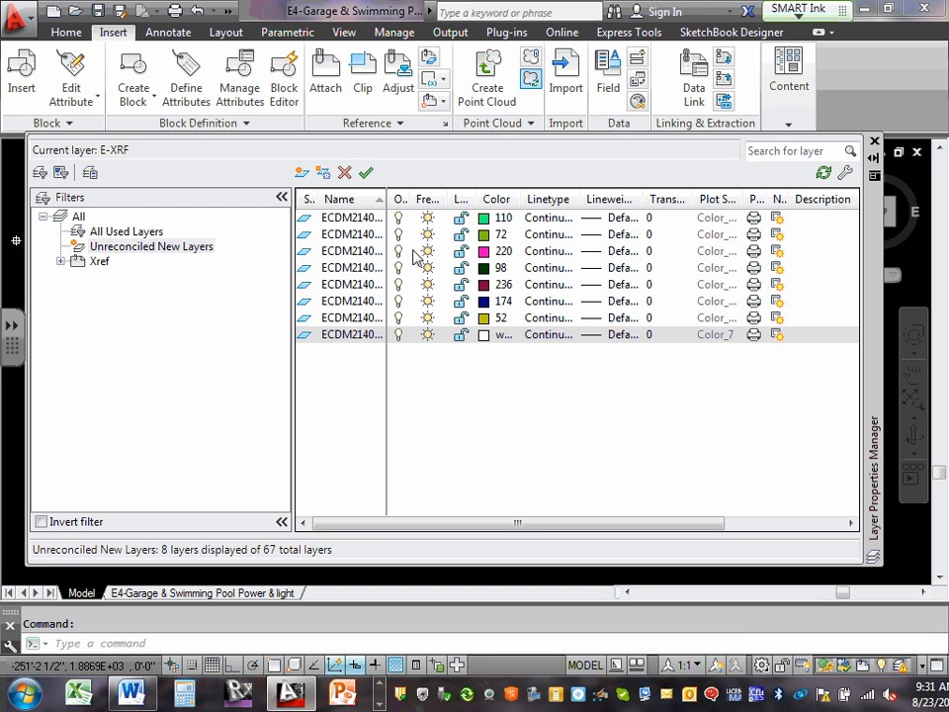
key("ctrl+a")
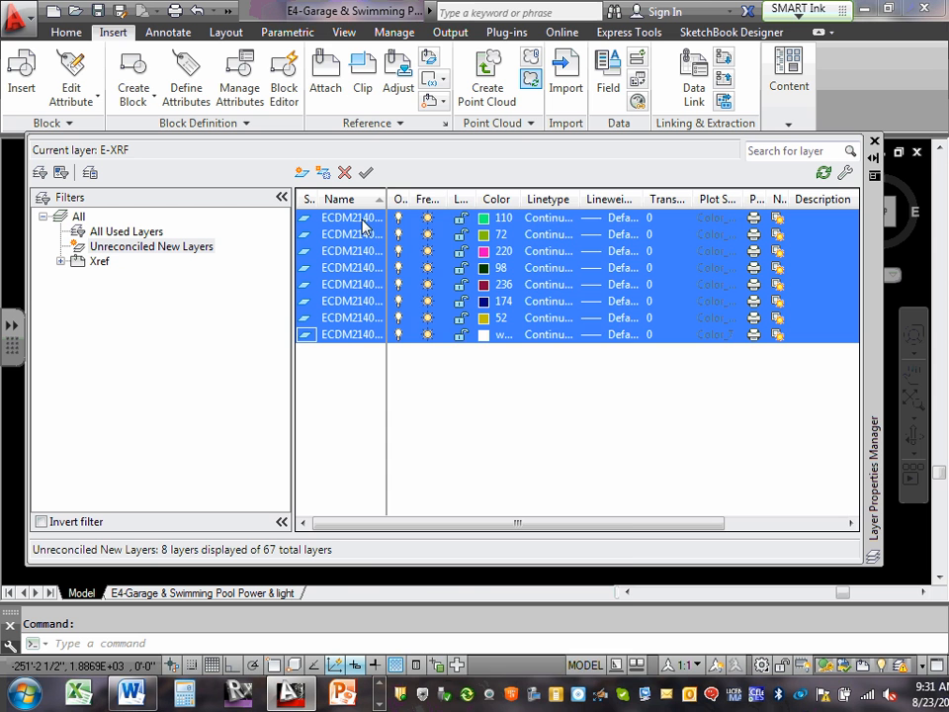
right_click(363, 227)
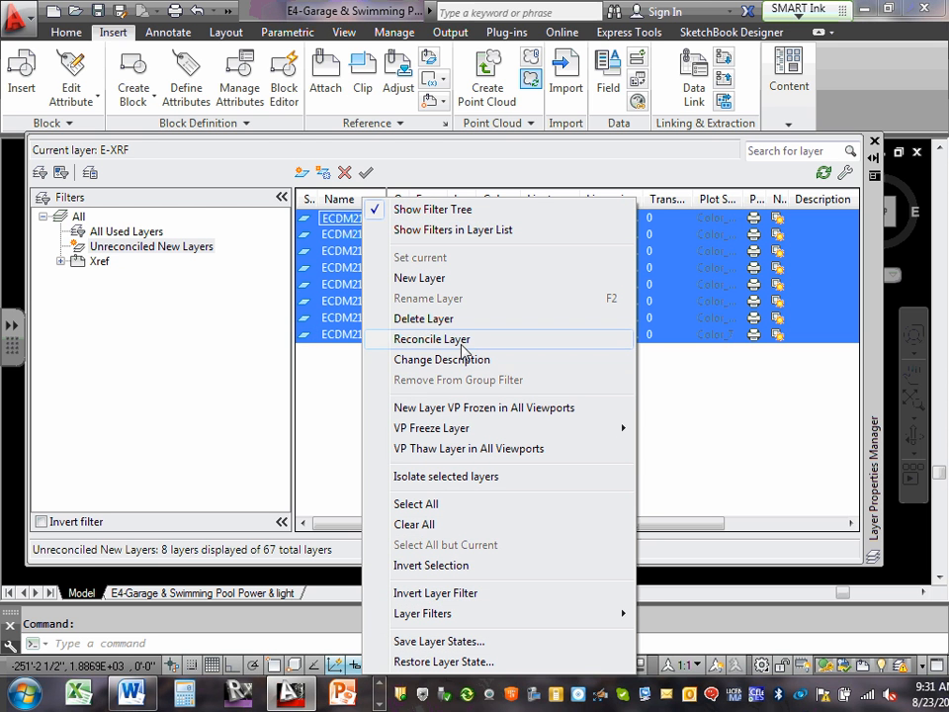
left_click(459, 343)
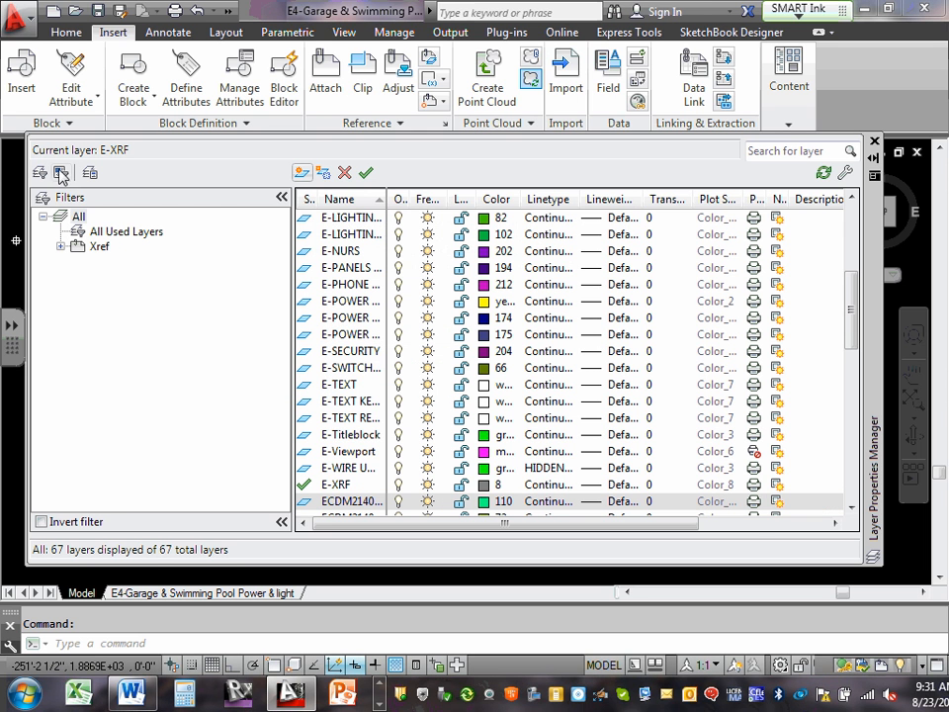
left_click_drag(876, 231, 730, 245)
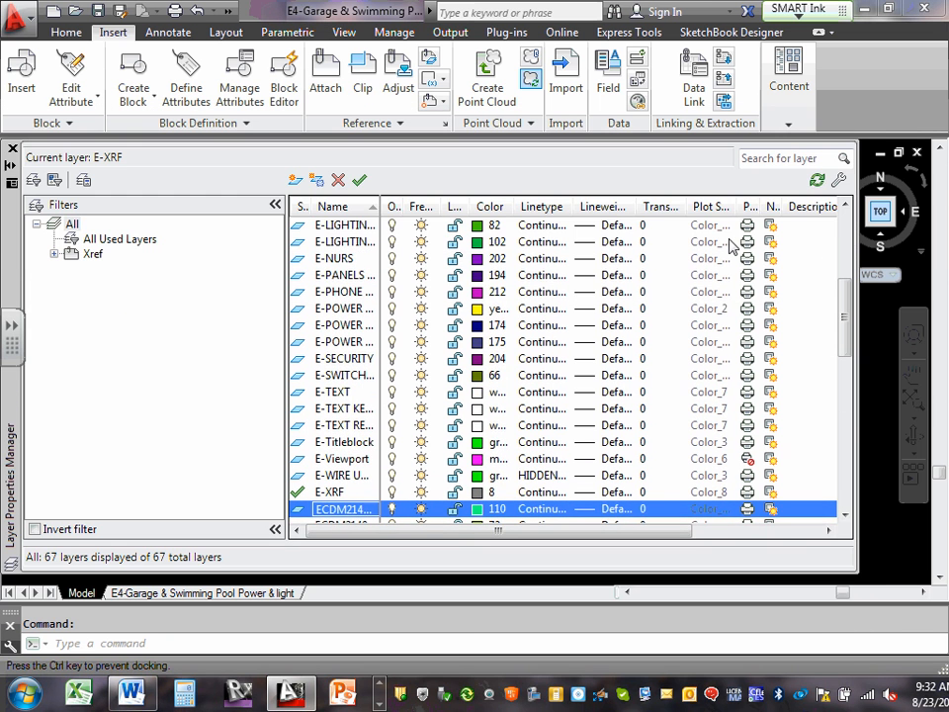
left_click(11, 150)
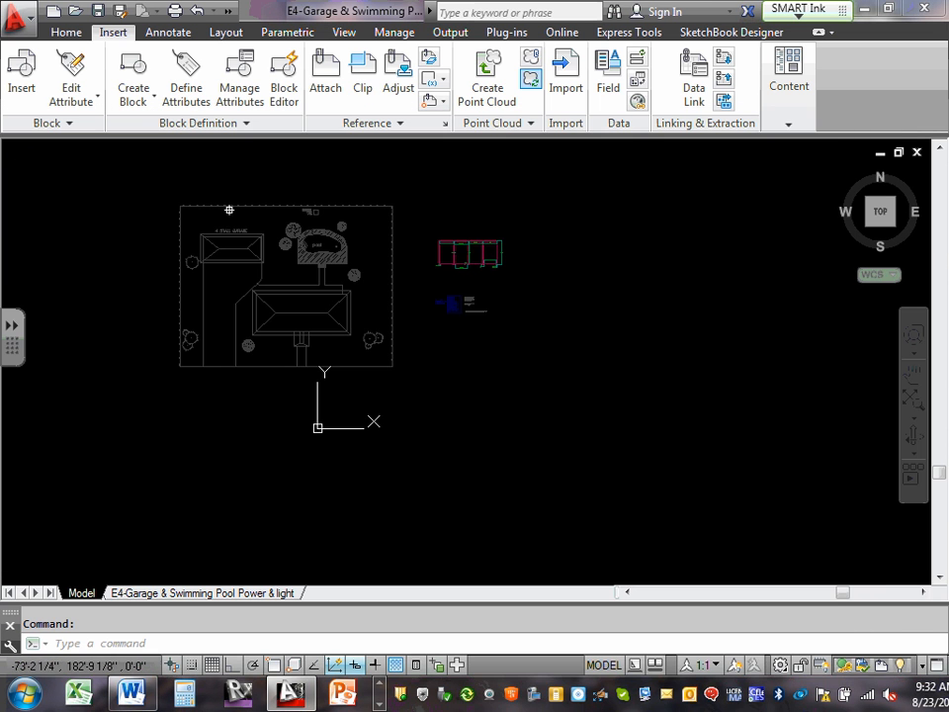
Examine the attached garage floor plan and the text style and scale notes beneath it.
scroll(607, 241, "up", 6)
middle_click_drag(300, 257, 606, 237)
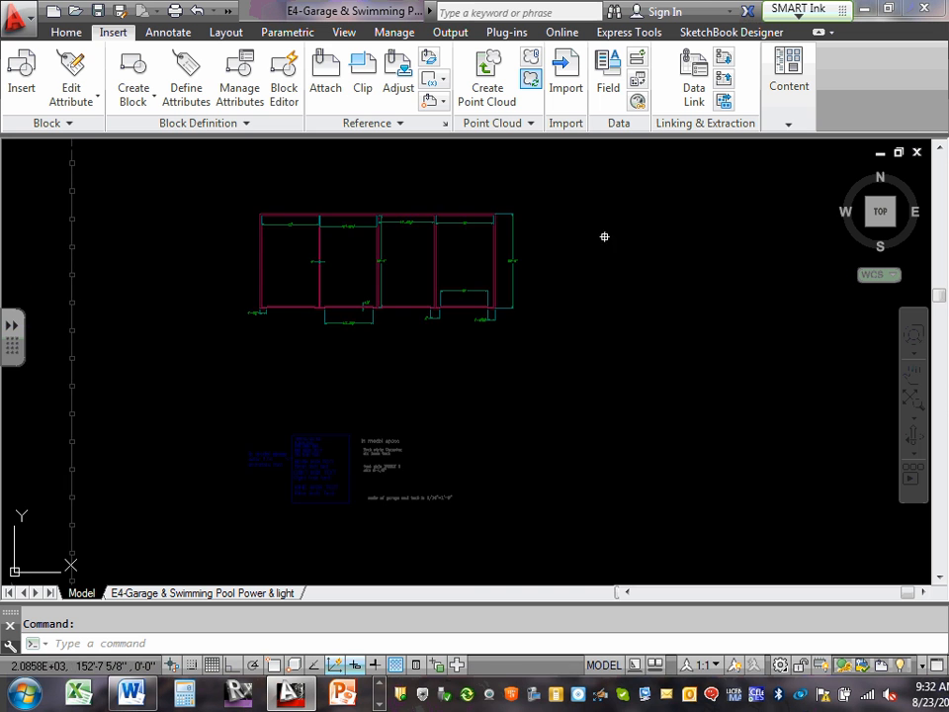
scroll(333, 390, "up", 6)
scroll(333, 390, "down", 6)
scroll(315, 483, "up", 4)
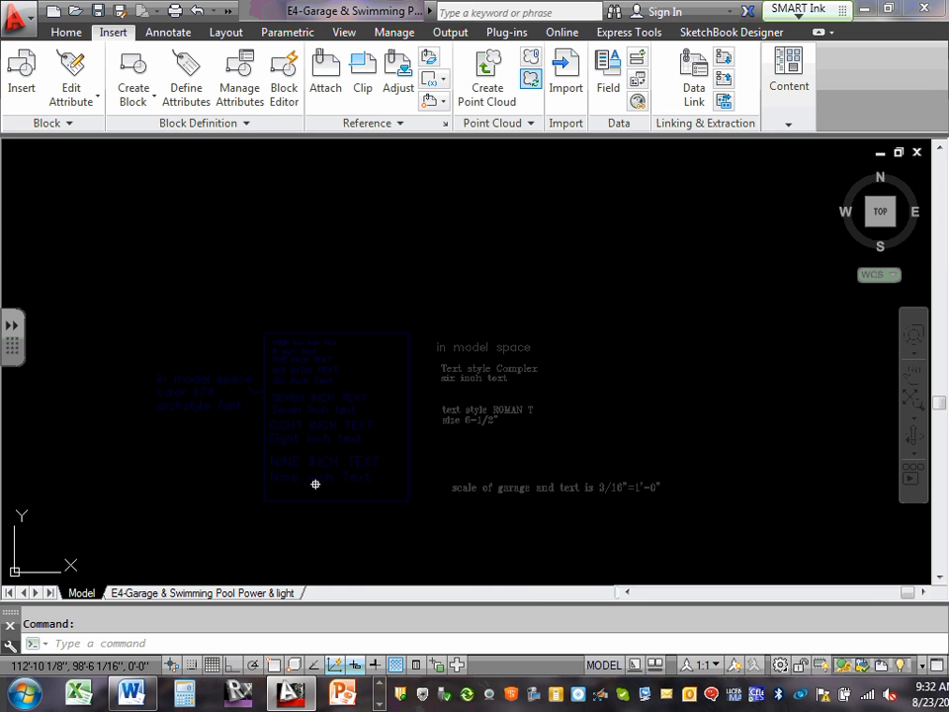
scroll(332, 410, "down", 5)
middle_click_drag(332, 313, 354, 409)
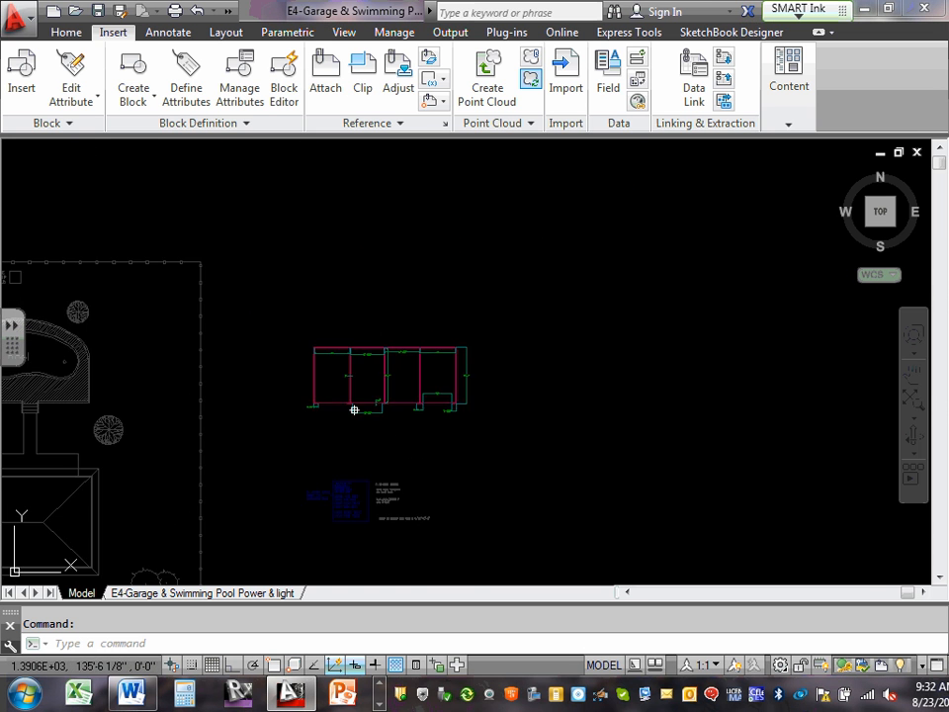
scroll(395, 380, "up", 7)
scroll(395, 381, "down", 6)
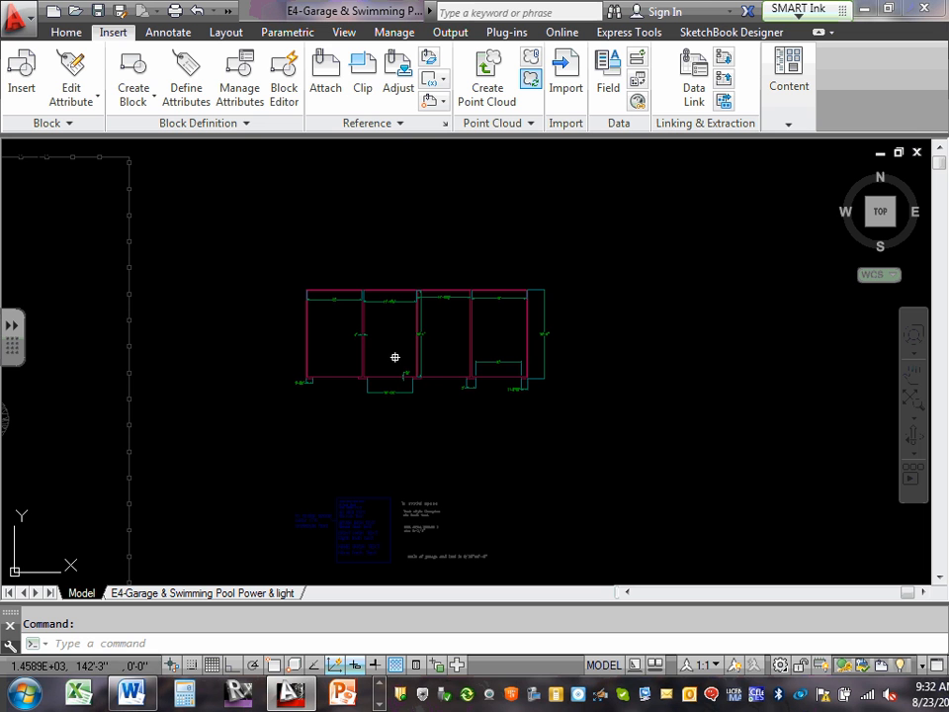
double_click(350, 298)
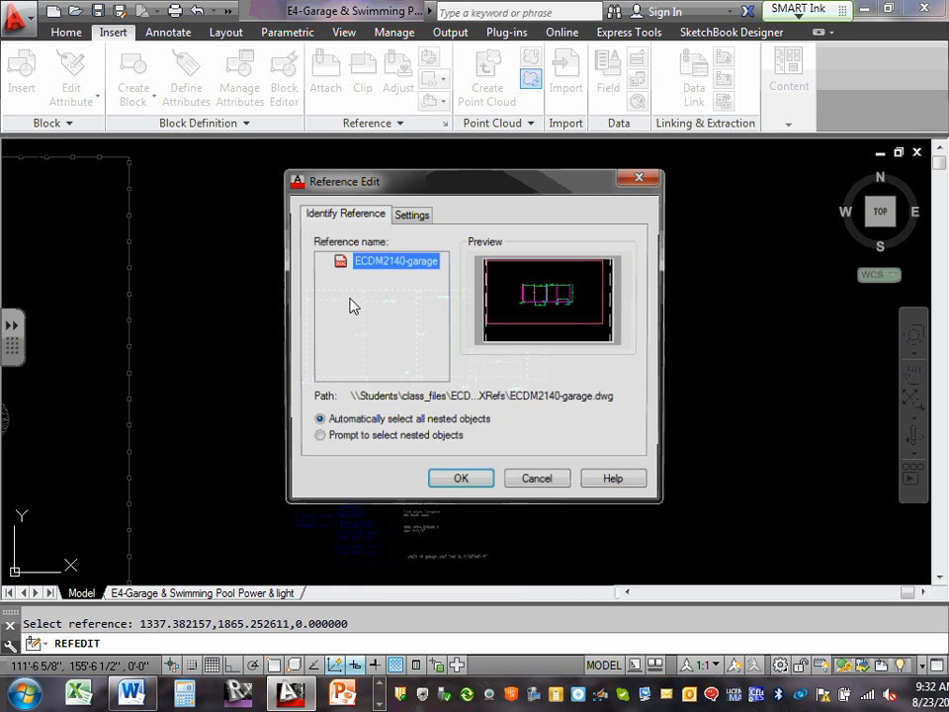
left_click(535, 483)
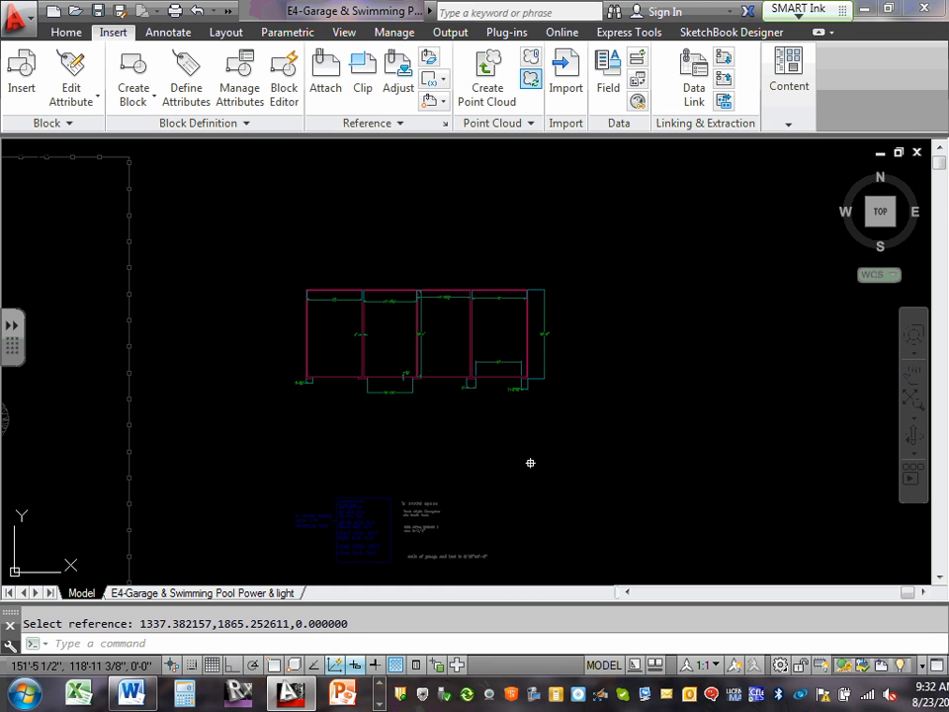
Check which layer the attached garage external reference is on.
left_click(363, 296)
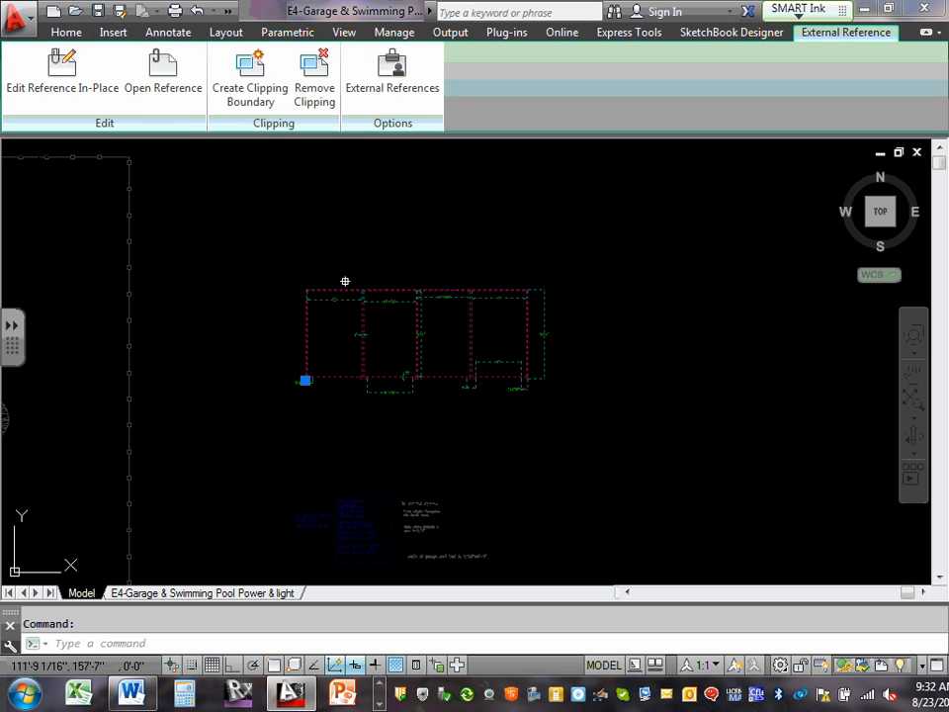
left_click(66, 31)
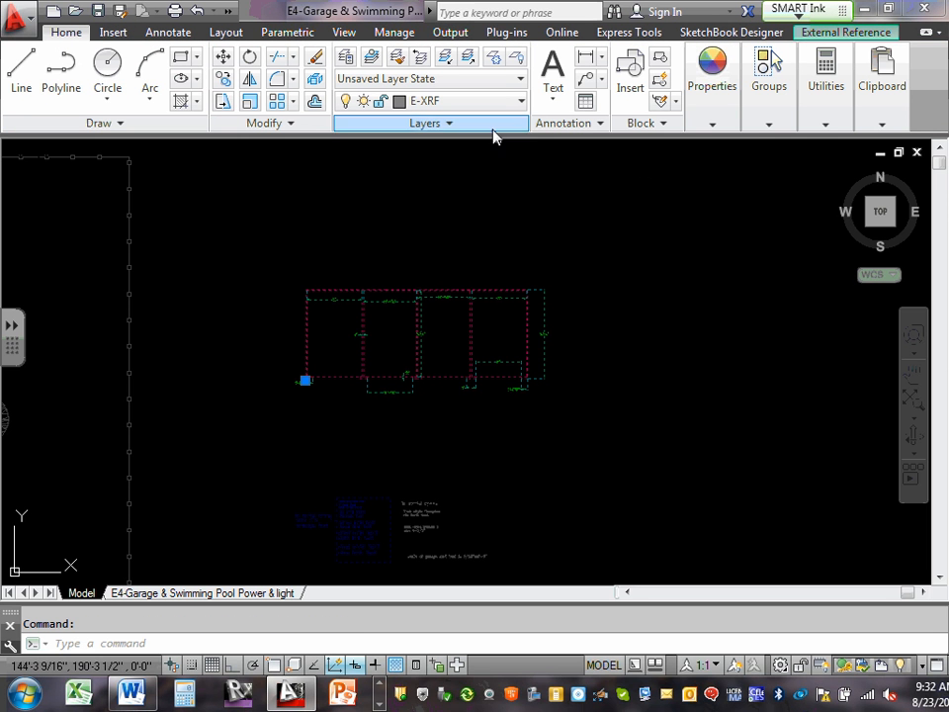
key("Escape")
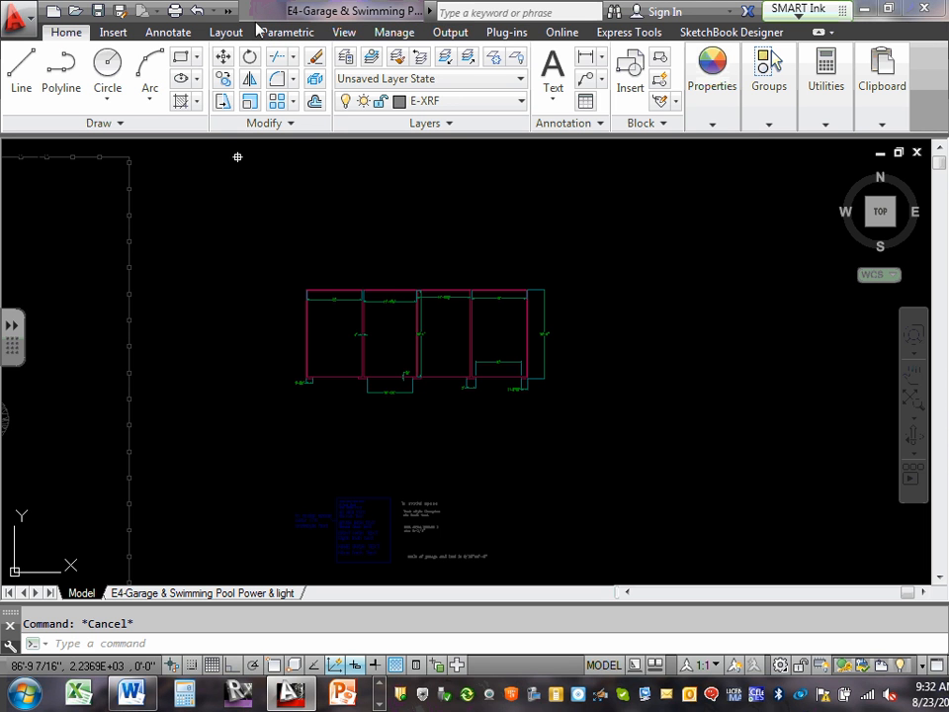
scroll(375, 219, "down", 5)
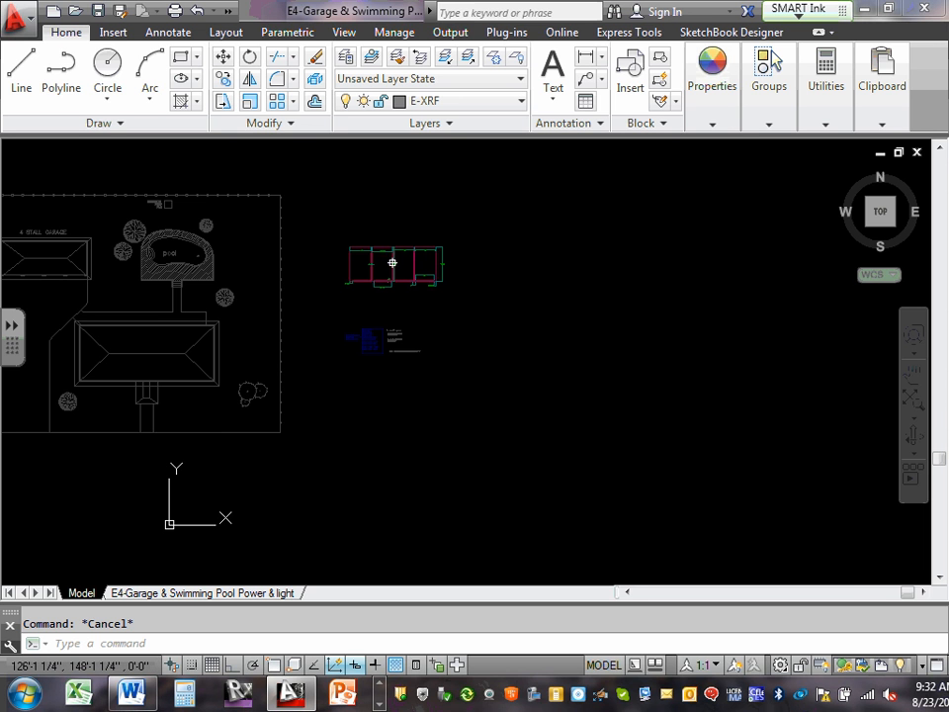
middle_click_drag(383, 263, 477, 278)
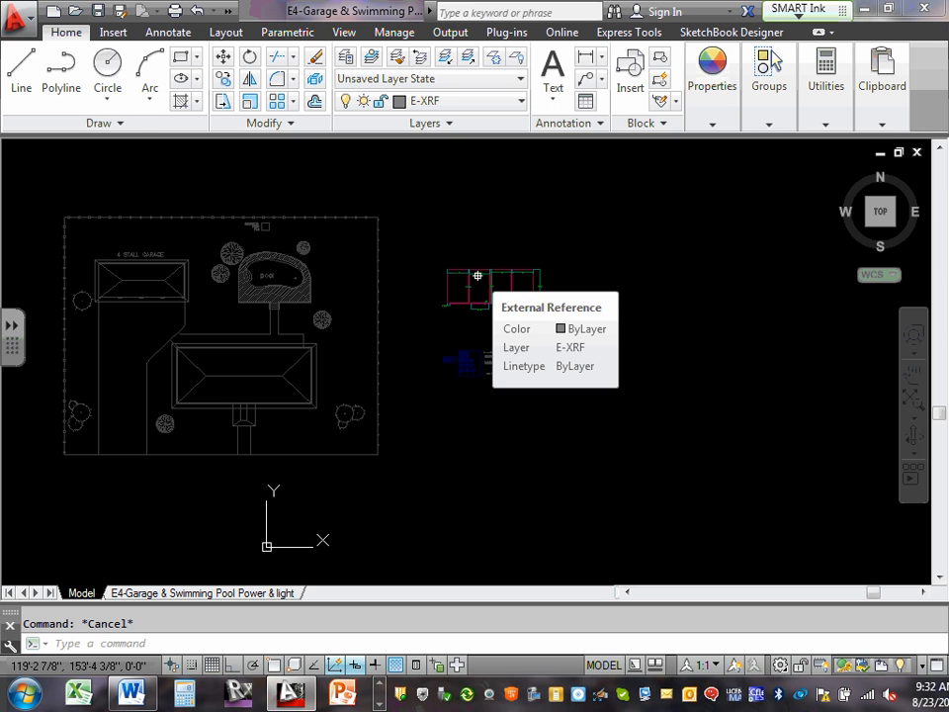
left_click(619, 300)
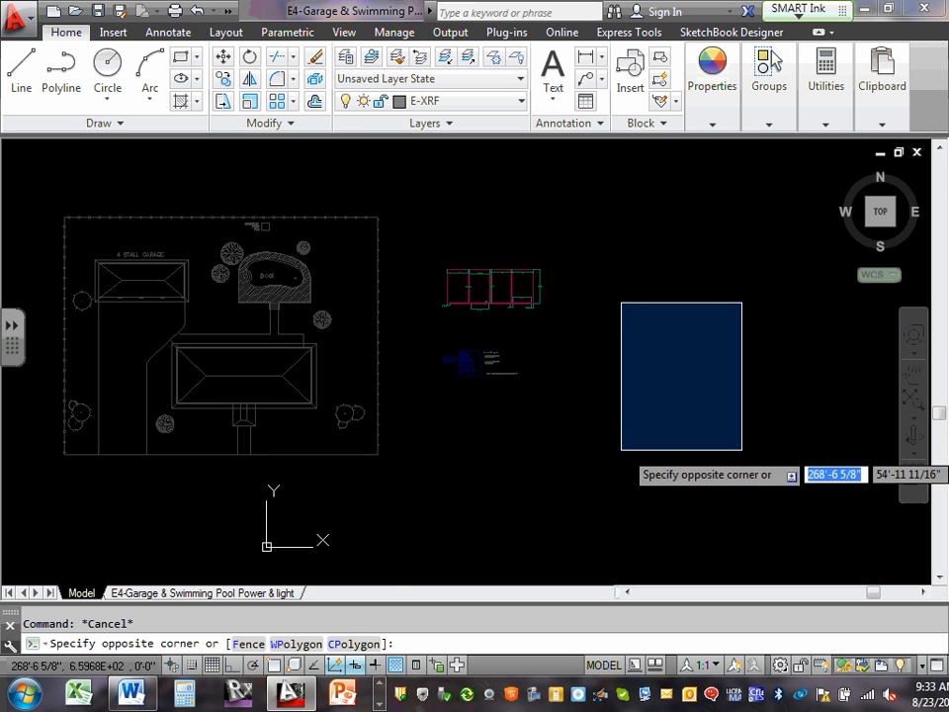
left_click(736, 445)
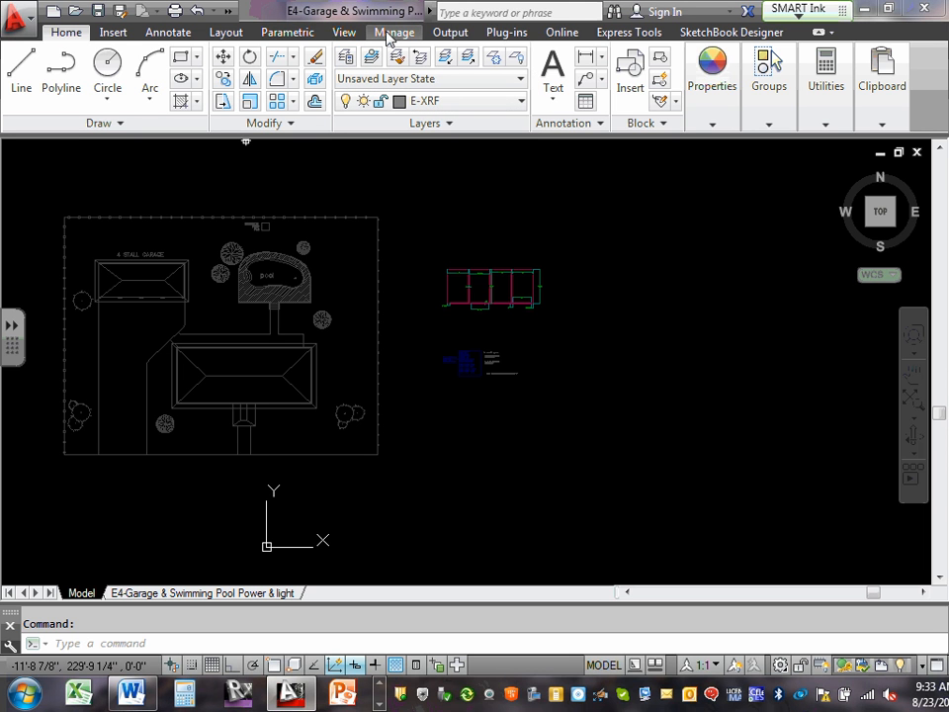
left_click(379, 687)
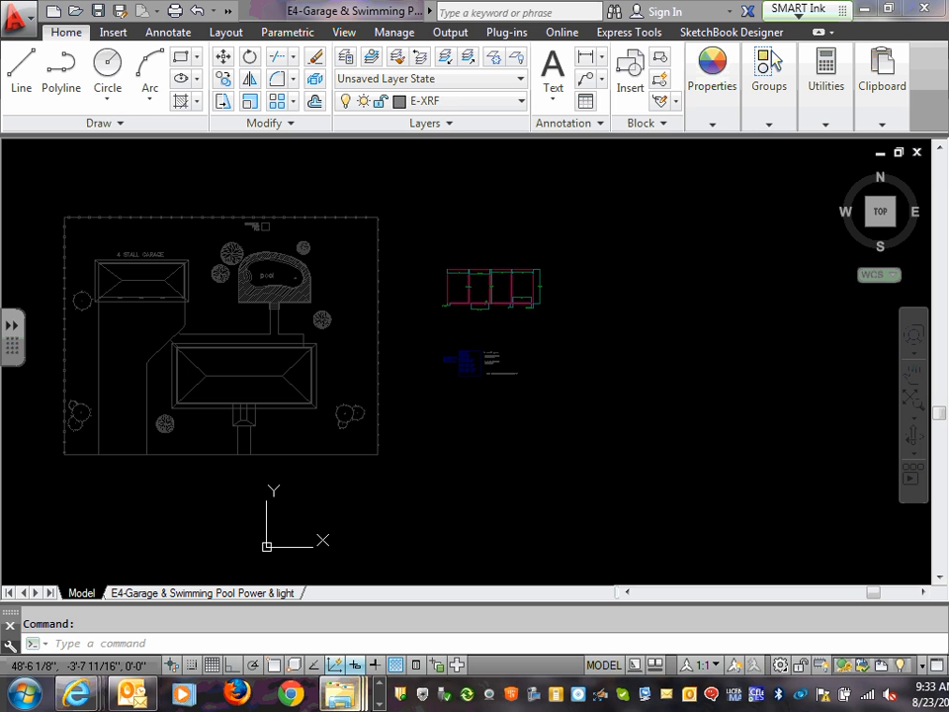
left_click(381, 704)
left_click(380, 704)
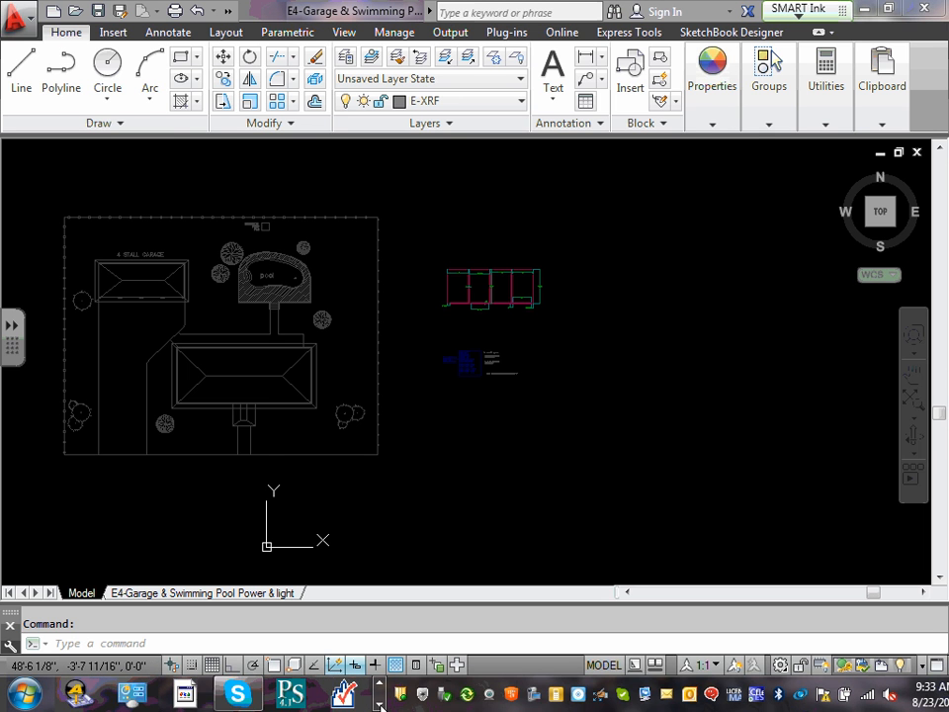
left_click(381, 704)
left_click(380, 703)
left_click(312, 694)
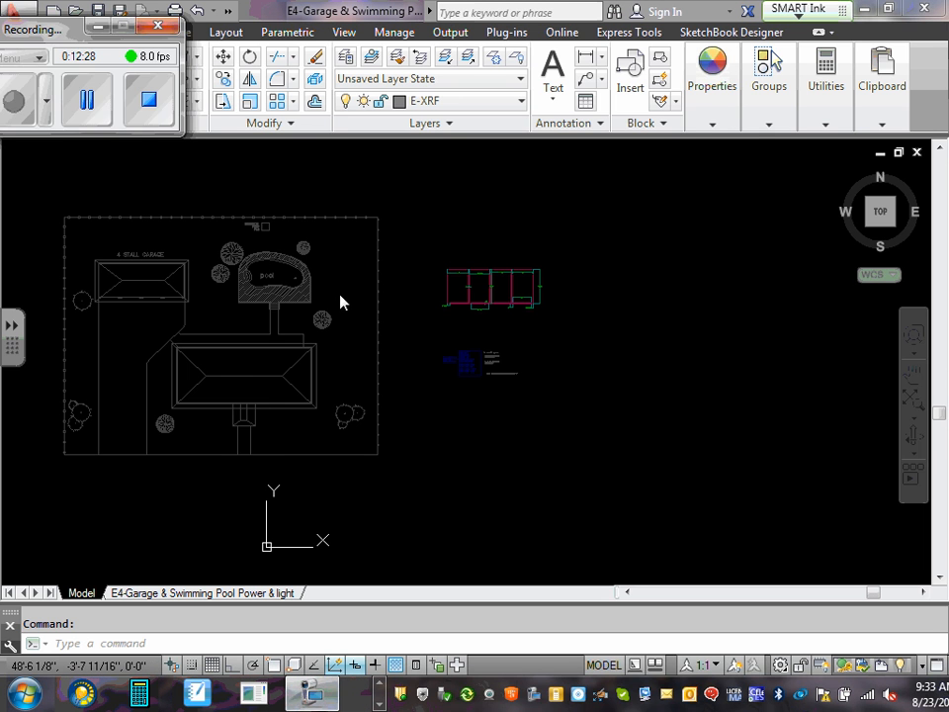
left_click(100, 24)
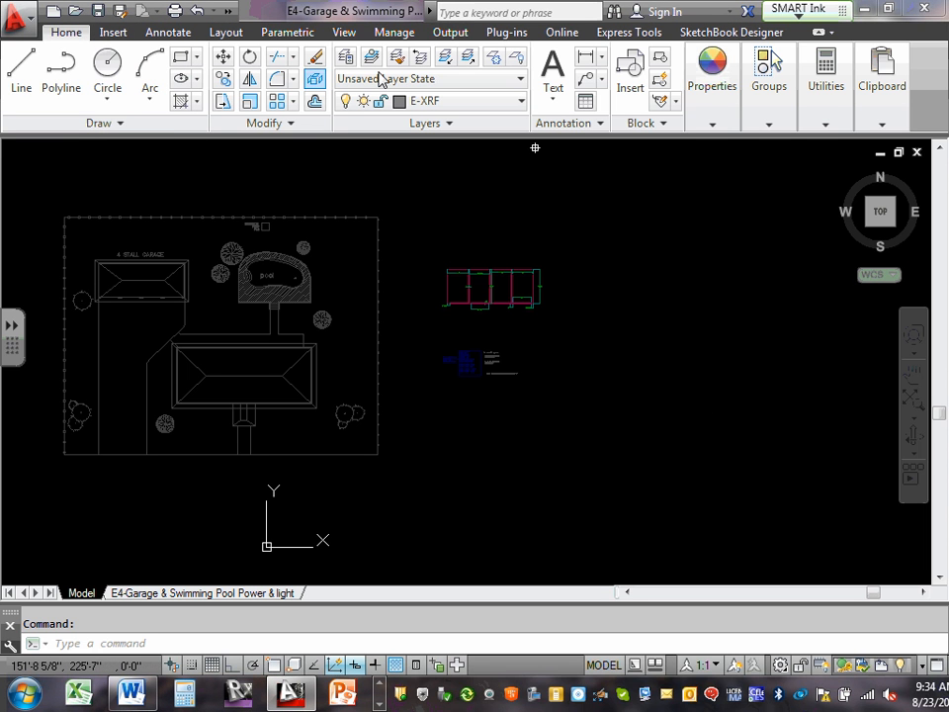
Open the layer manager and filter its list to the layers of the ECDM2140-garage external reference.
left_click(345, 59)
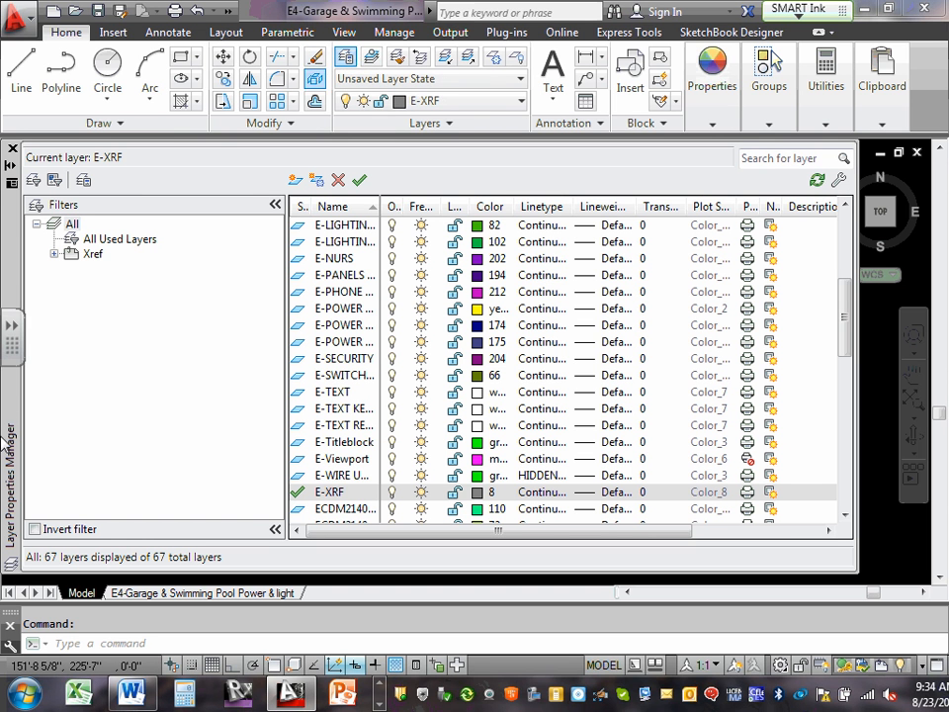
left_click(53, 255)
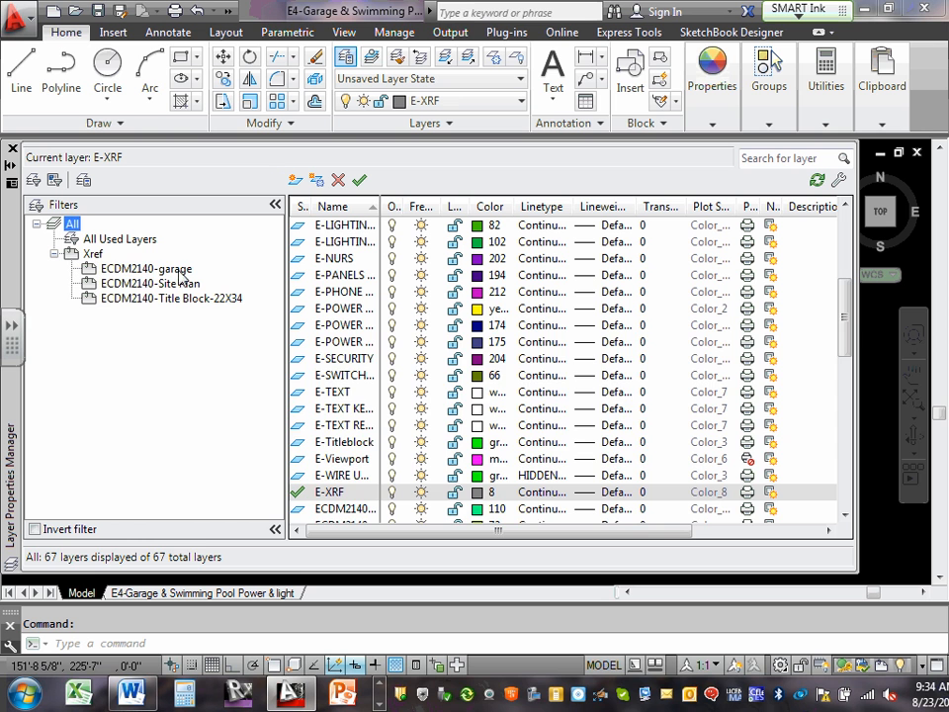
left_click(147, 269)
left_click(178, 283)
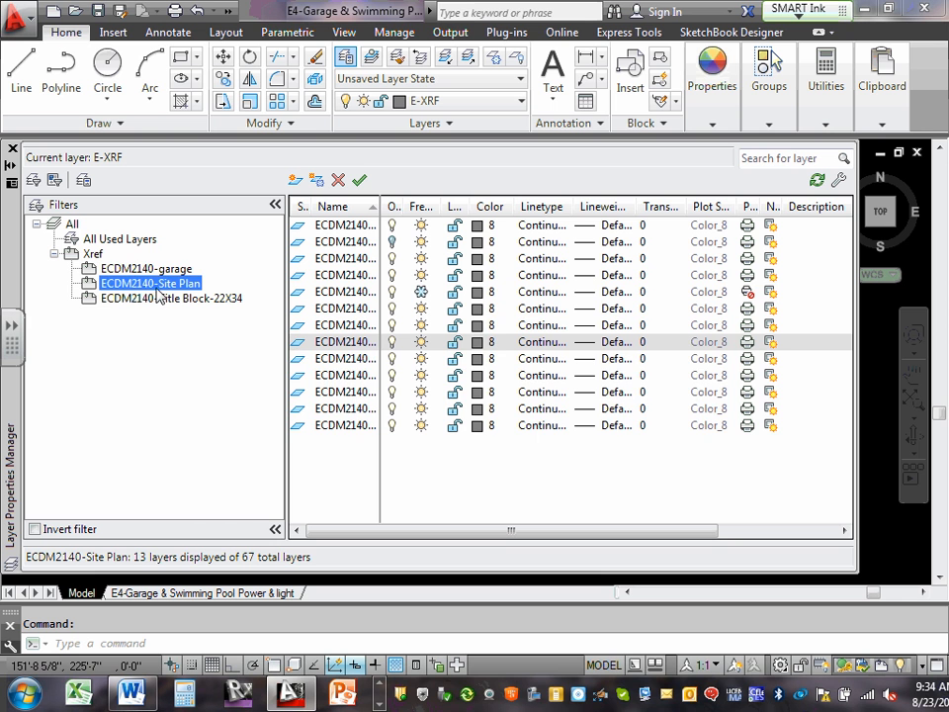
left_click(166, 270)
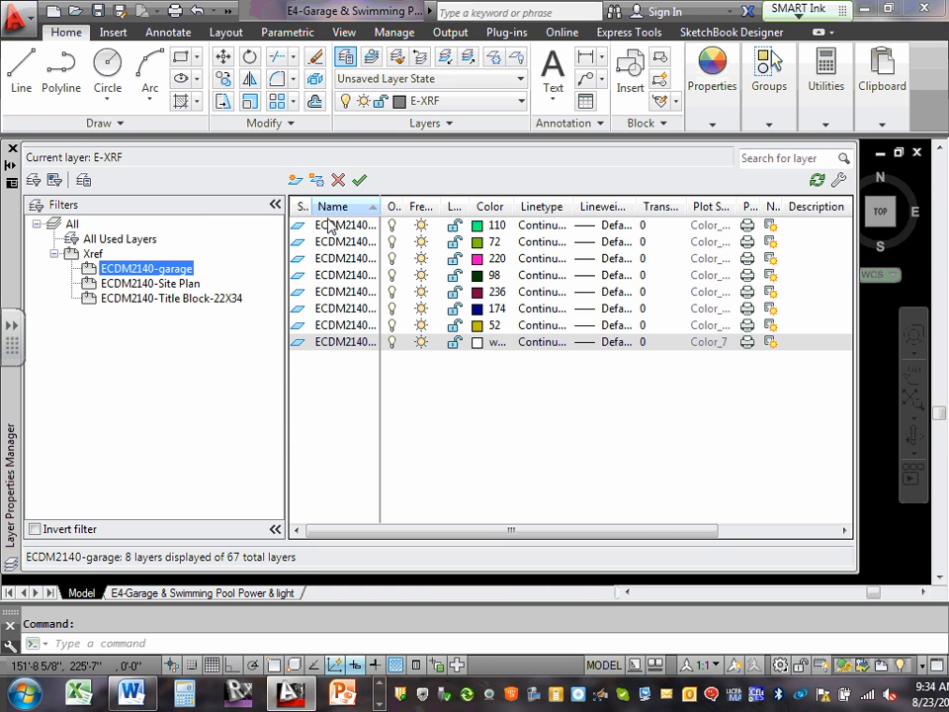
Set the color of all the ECDM2140-garage reference layers to 8.
left_click(332, 228)
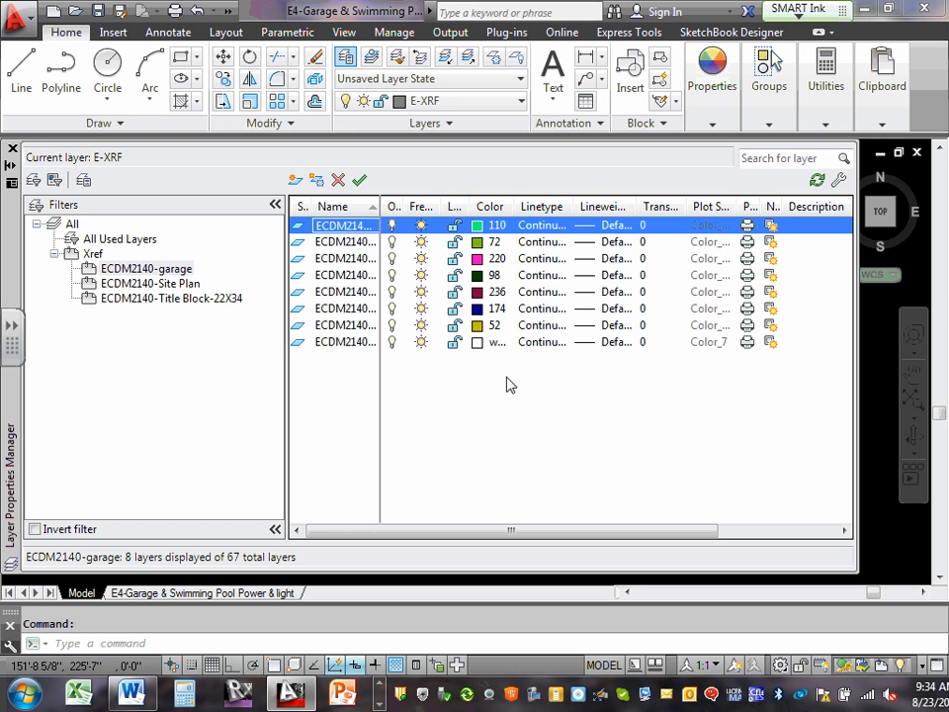
left_click(358, 342, "shift")
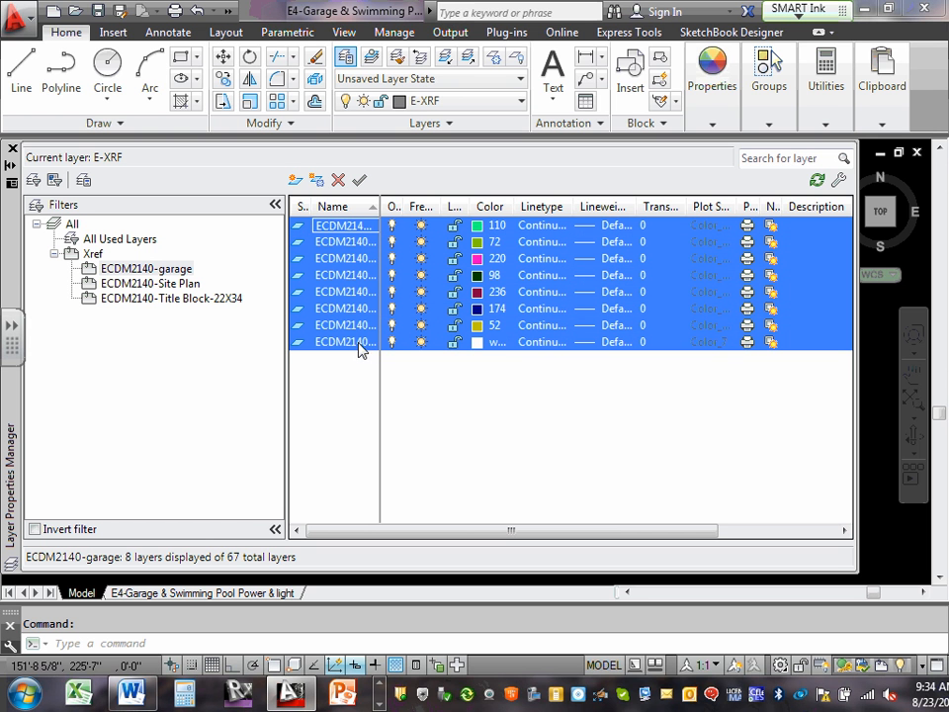
left_click(483, 281)
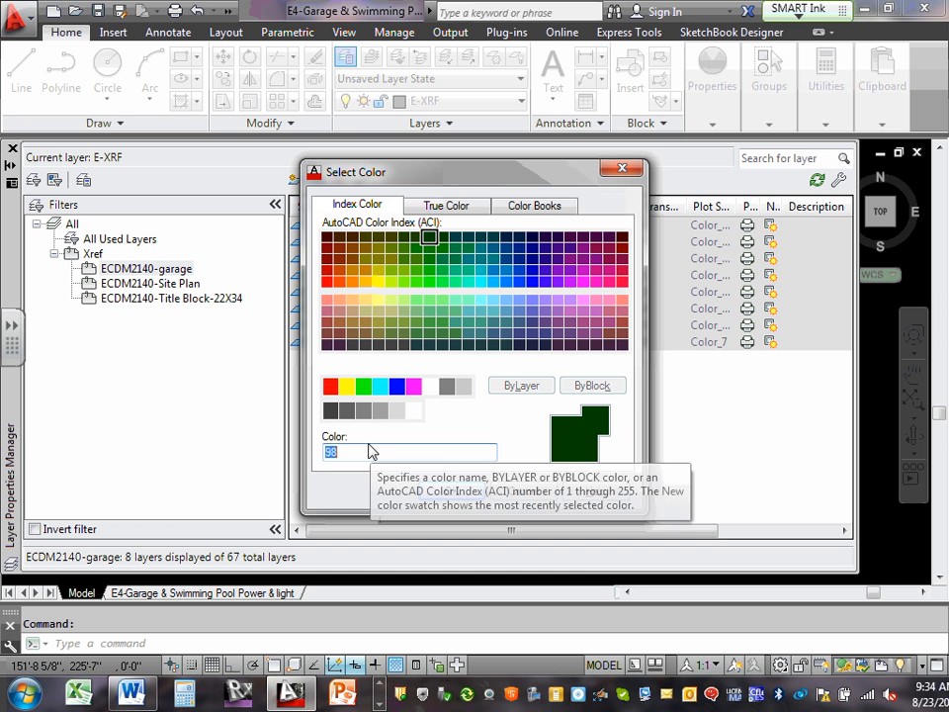
type("8")
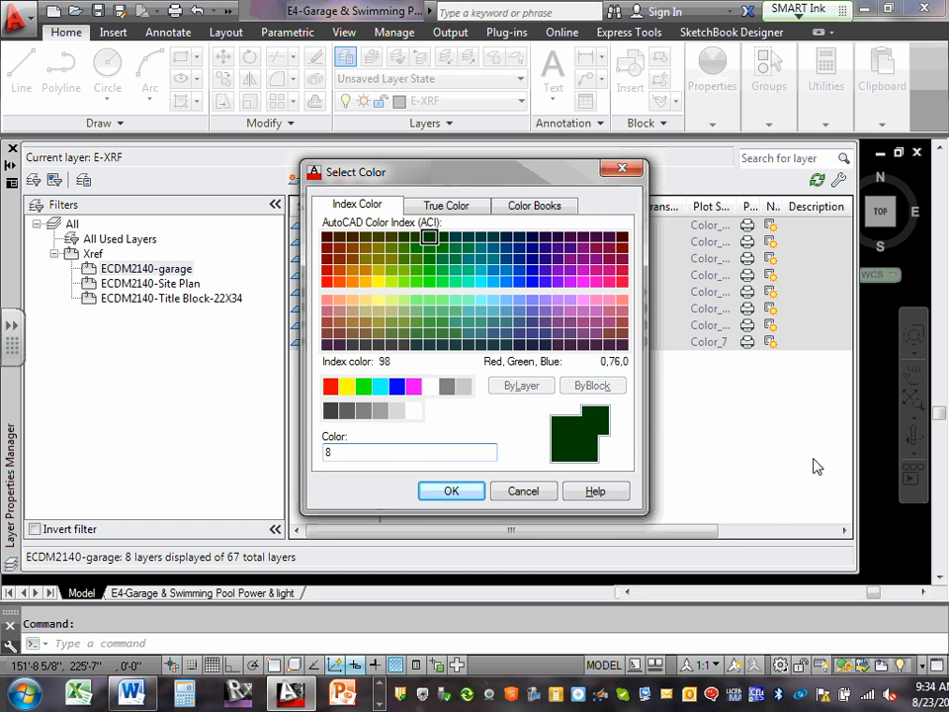
left_click(451, 492)
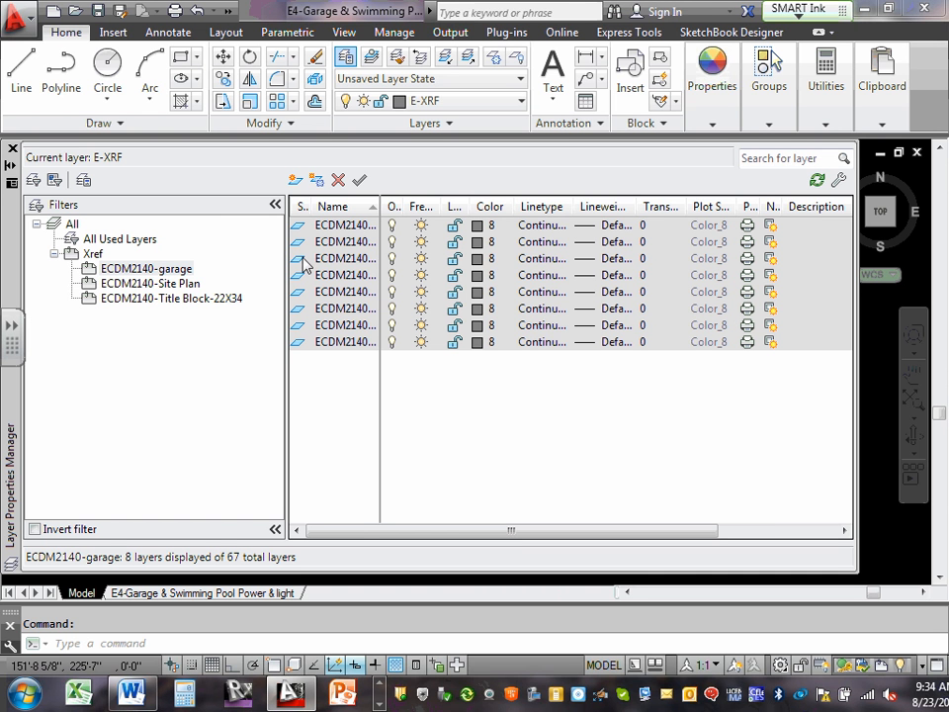
Compare the layer colors of the garage, Site Plan and Title Block-22X34 references, restore the full layer list and close the layer manager.
left_click(169, 272)
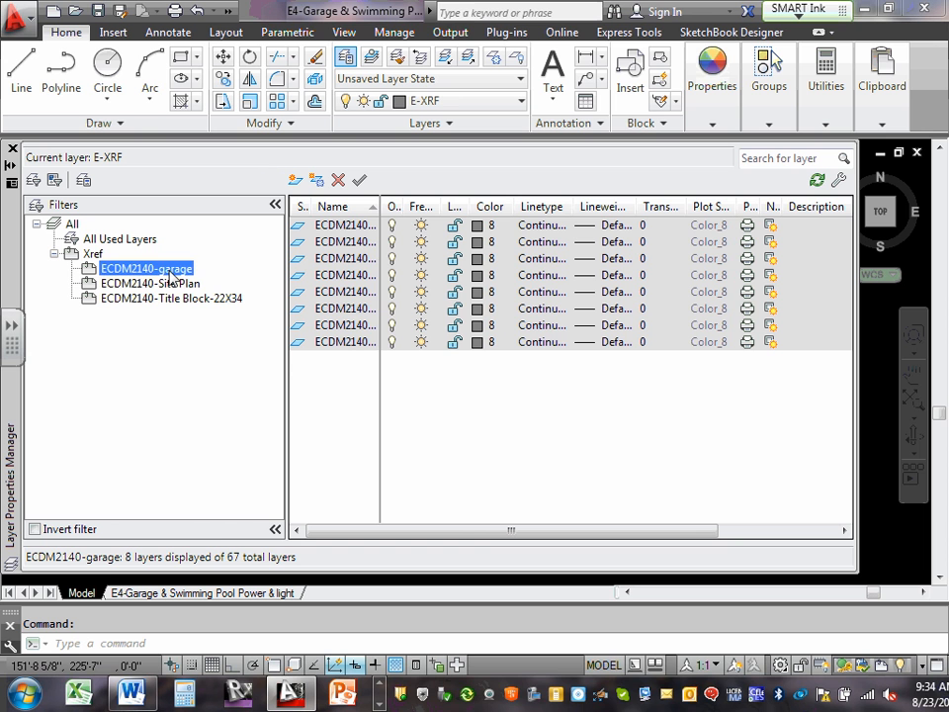
left_click(173, 286)
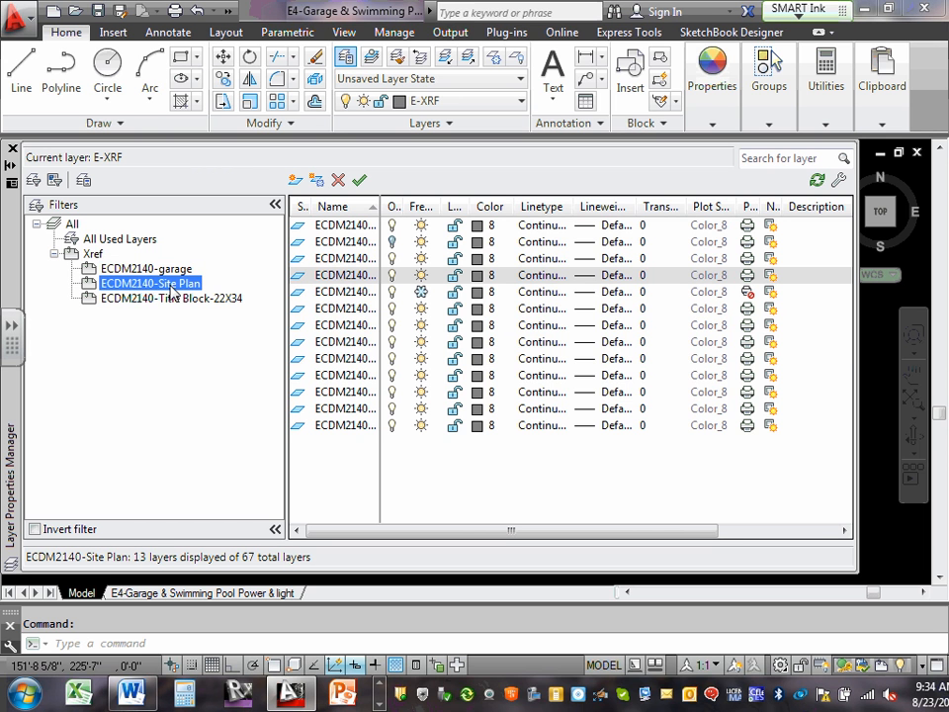
left_click(169, 301)
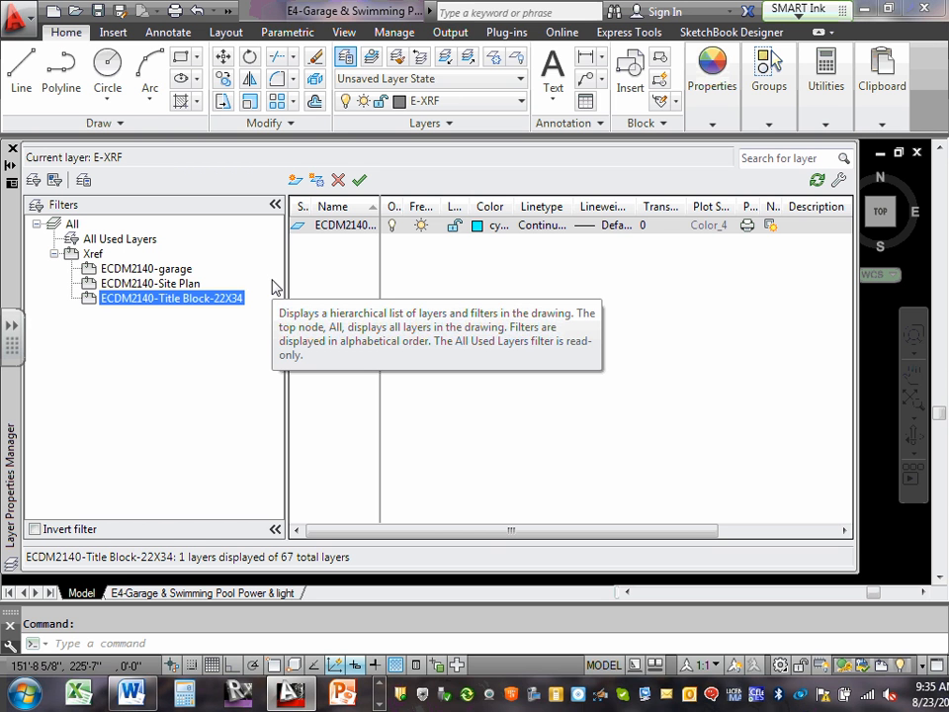
left_click(183, 270)
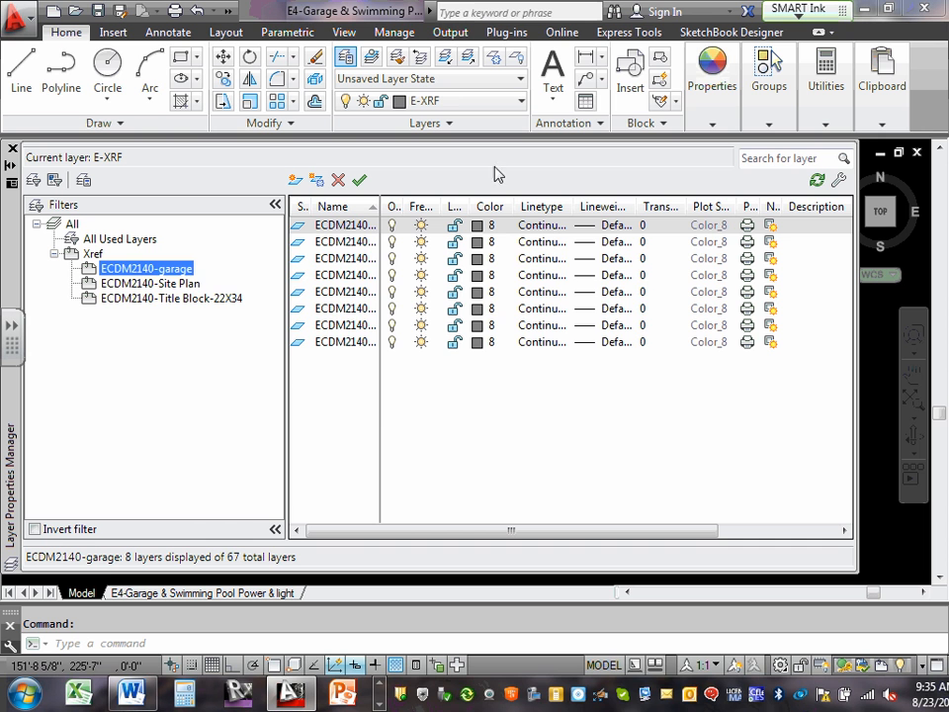
left_click(155, 298)
left_click(156, 285)
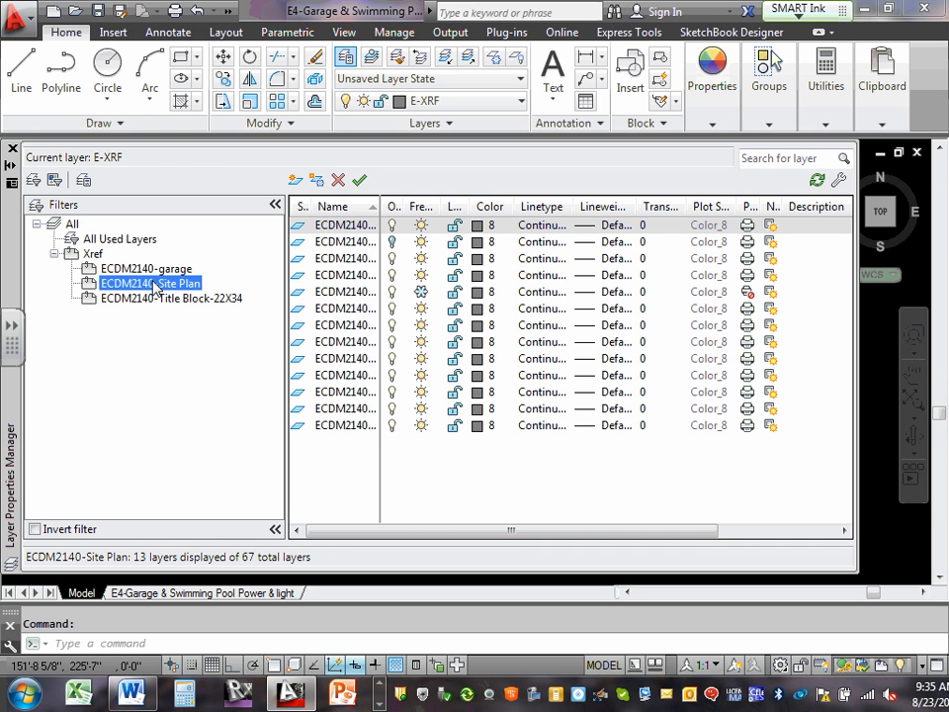
left_click(155, 299)
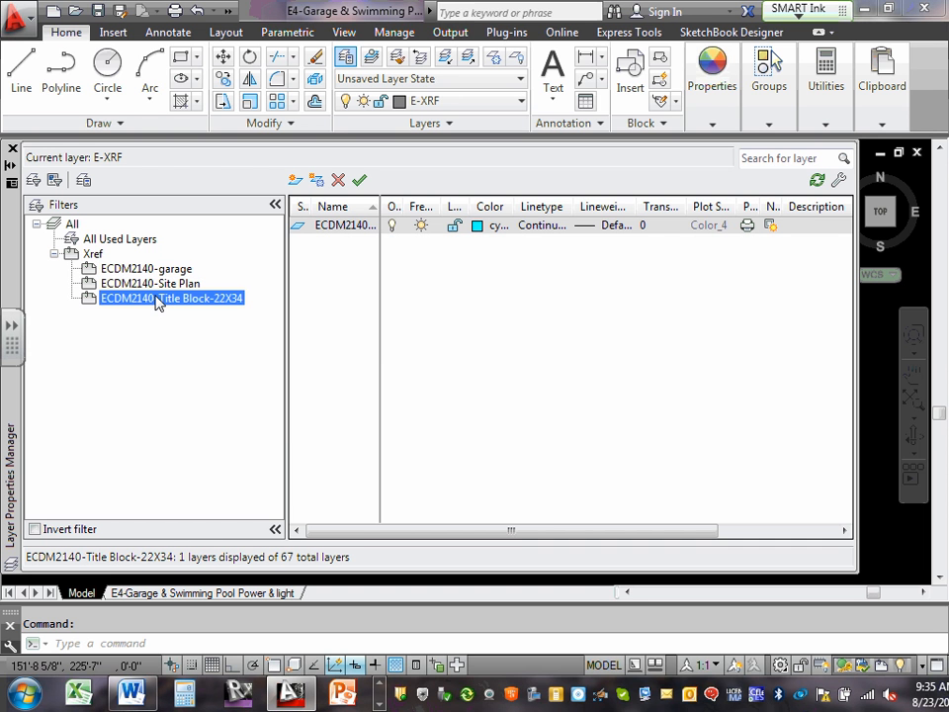
left_click(152, 273)
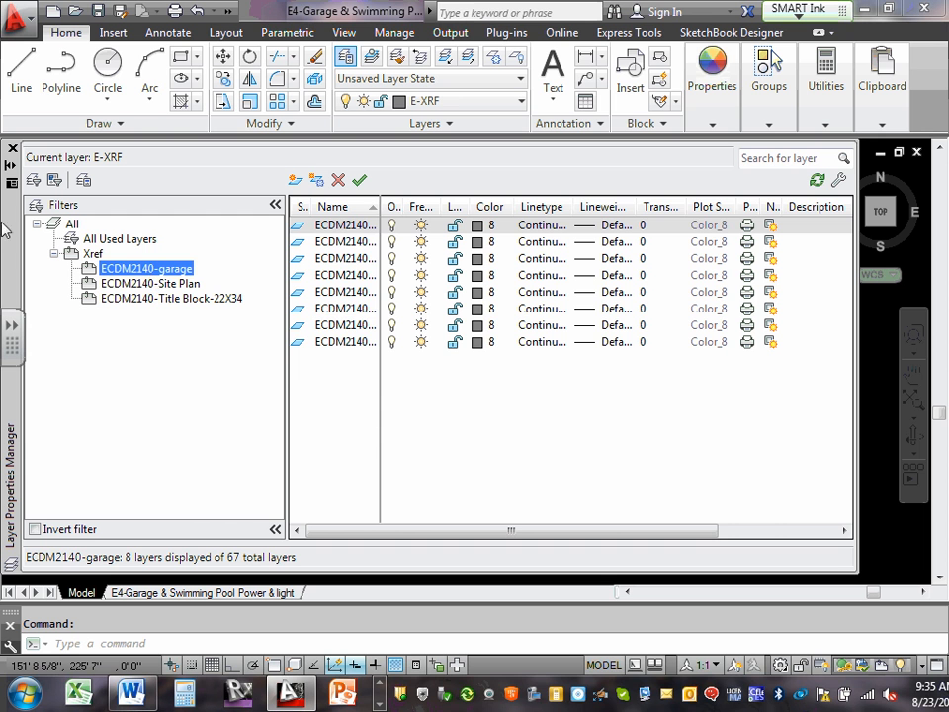
left_click(72, 227)
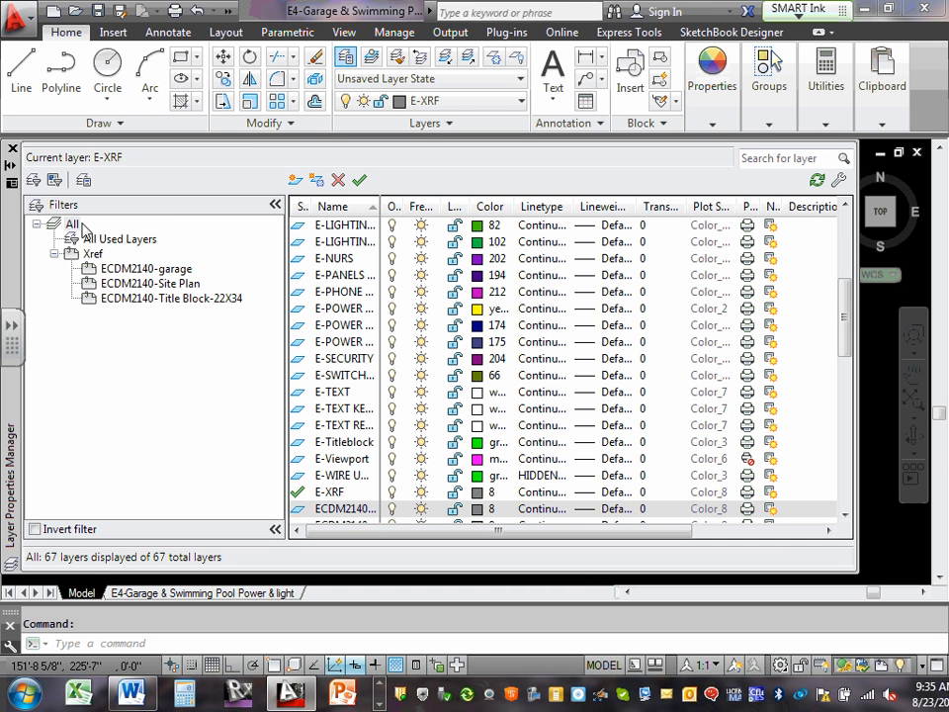
left_click(13, 148)
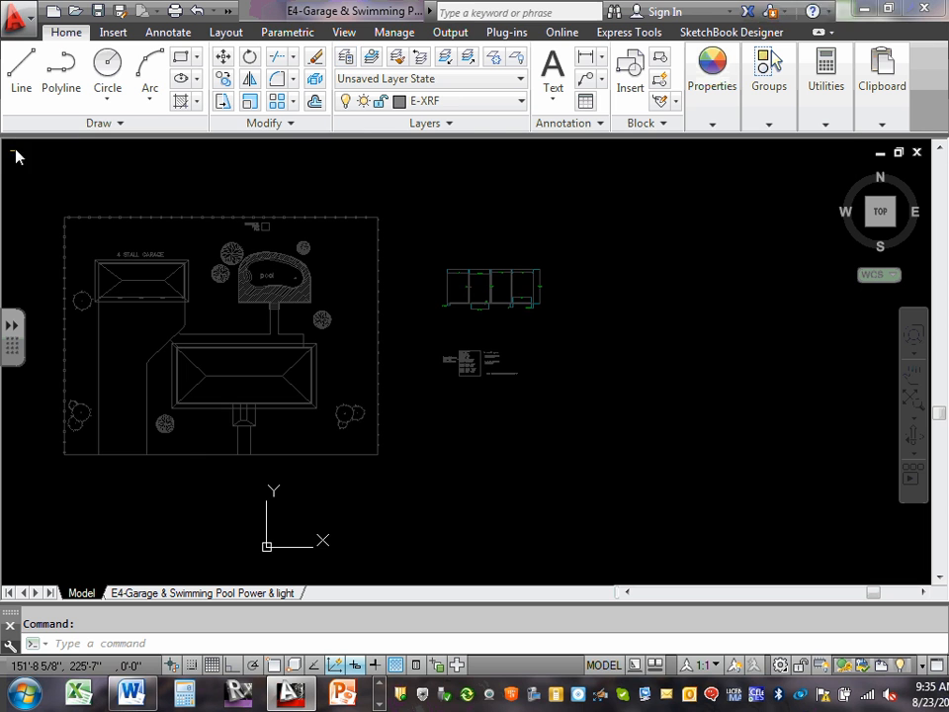
Inspect the recolored garage plan and the dimensions along its upper wall up close.
scroll(534, 327, "up", 5)
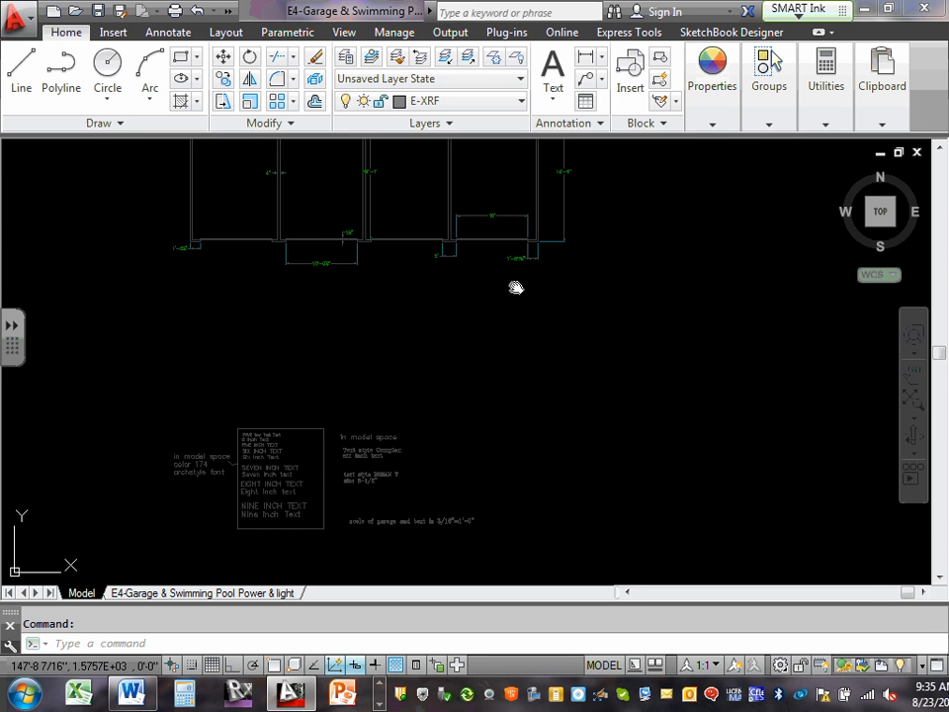
middle_click_drag(515, 286, 534, 470)
scroll(475, 360, "up", 4)
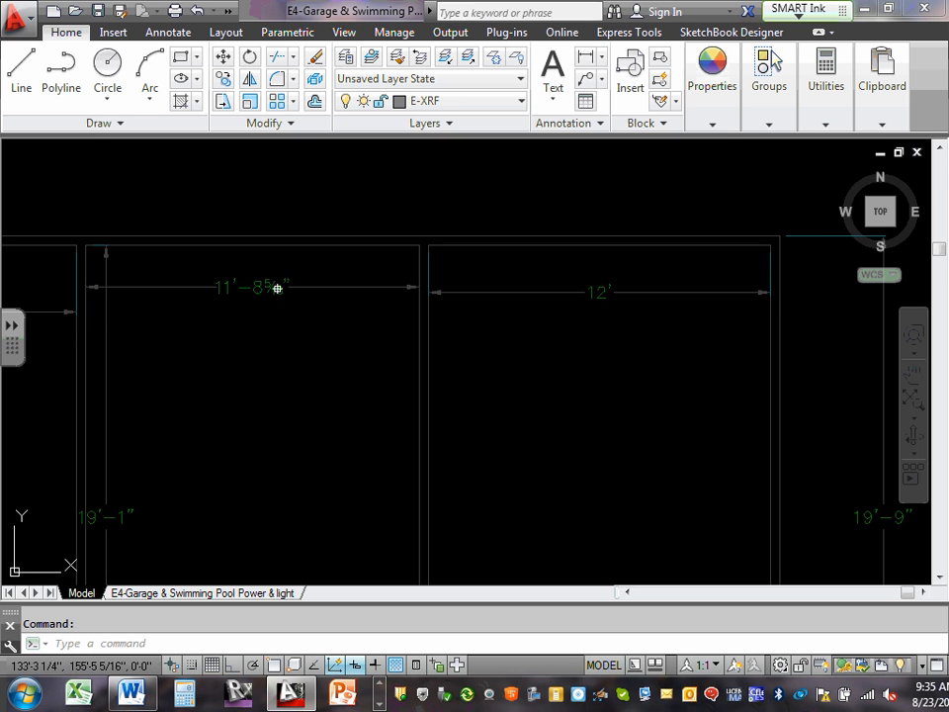
Turn the ECDM2140-garage|dims layer off and on repeatedly to compare the garage plan, leaving the layer off.
scroll(278, 286, "down", 3)
scroll(397, 309, "up", 2)
scroll(415, 300, "down", 4)
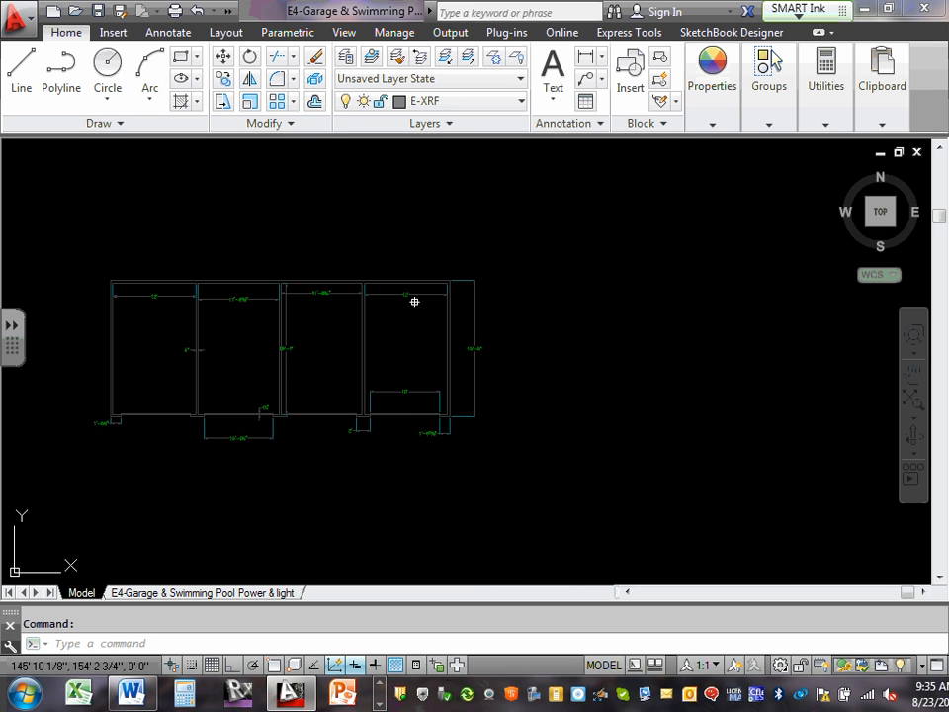
scroll(411, 278, "up", 4)
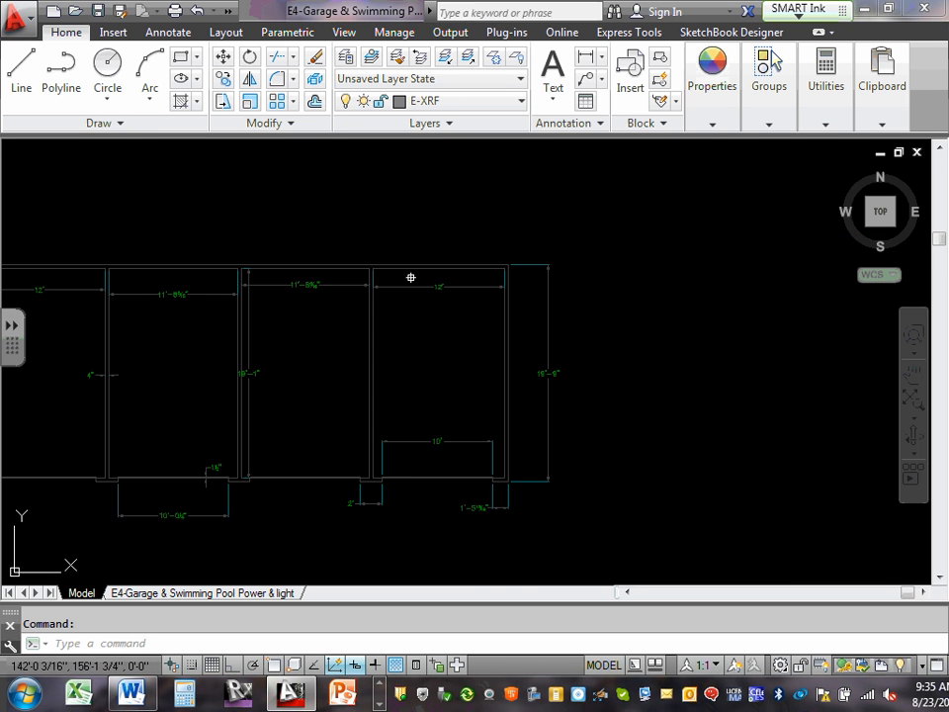
left_click(521, 103)
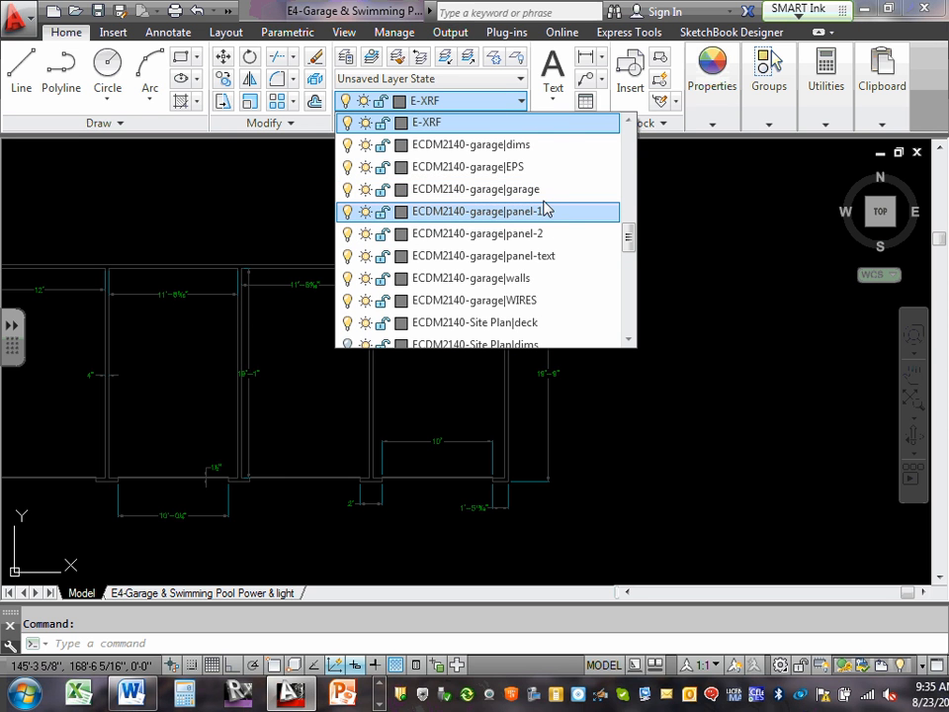
scroll(547, 209, "up", 1)
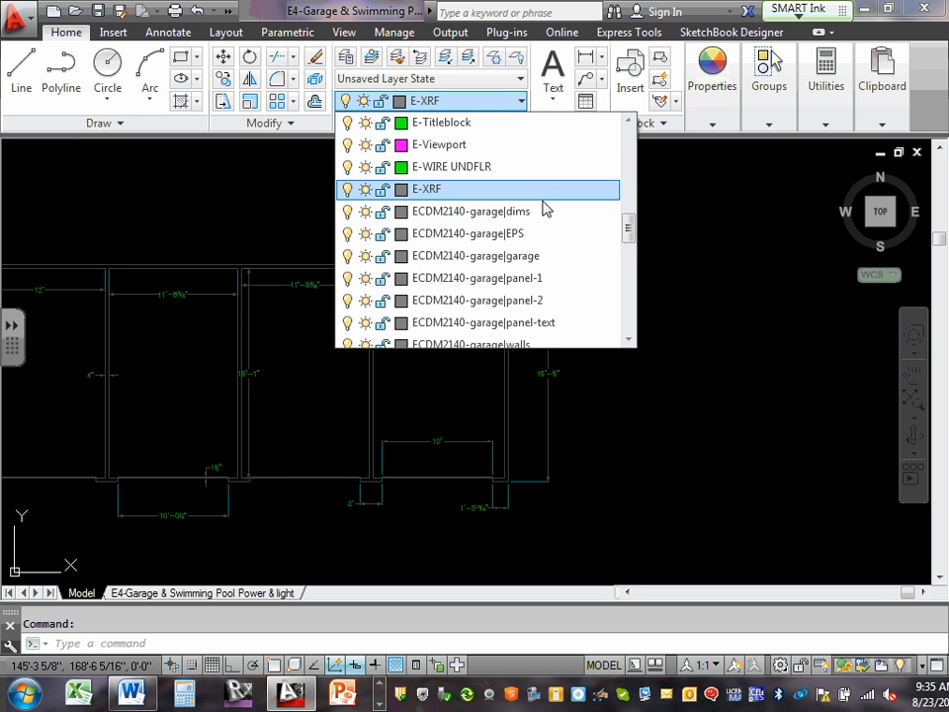
left_click(347, 212)
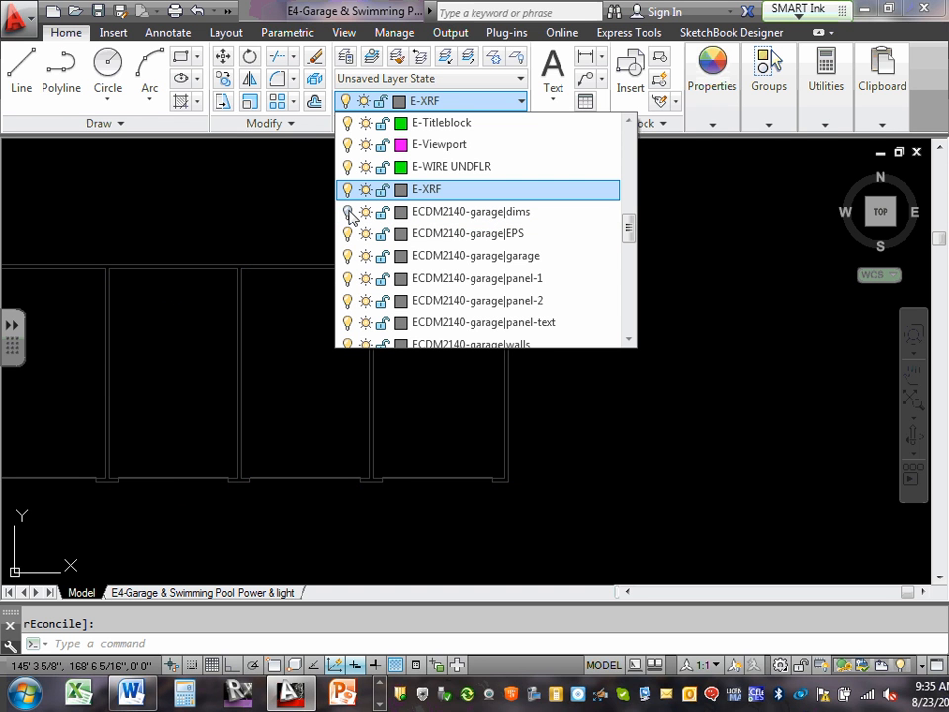
left_click(347, 211)
left_click(347, 212)
left_click(347, 212)
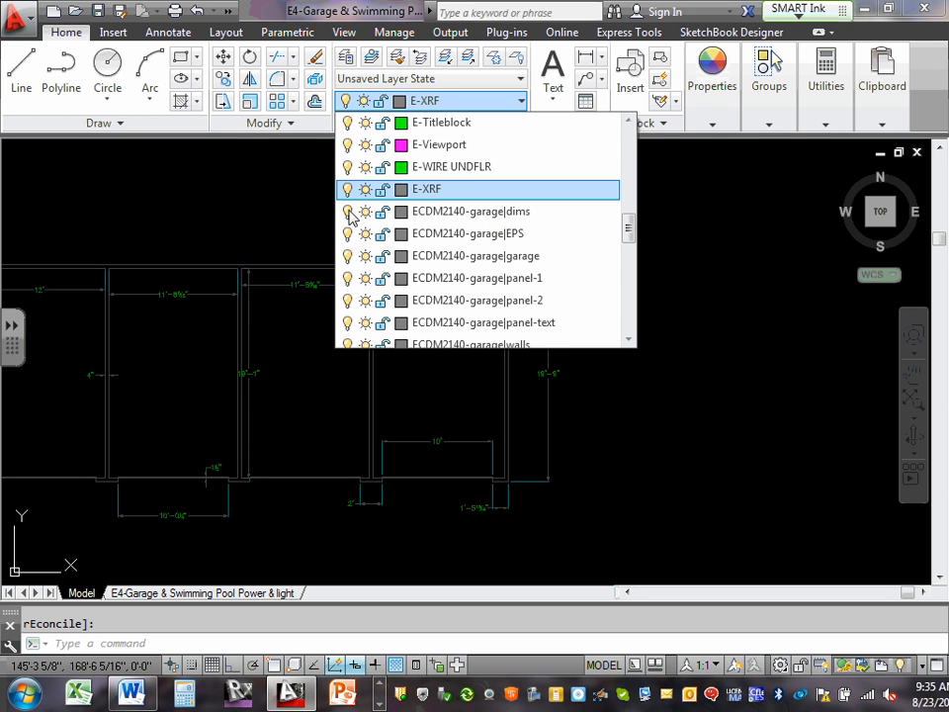
left_click(347, 211)
left_click(347, 212)
left_click(347, 212)
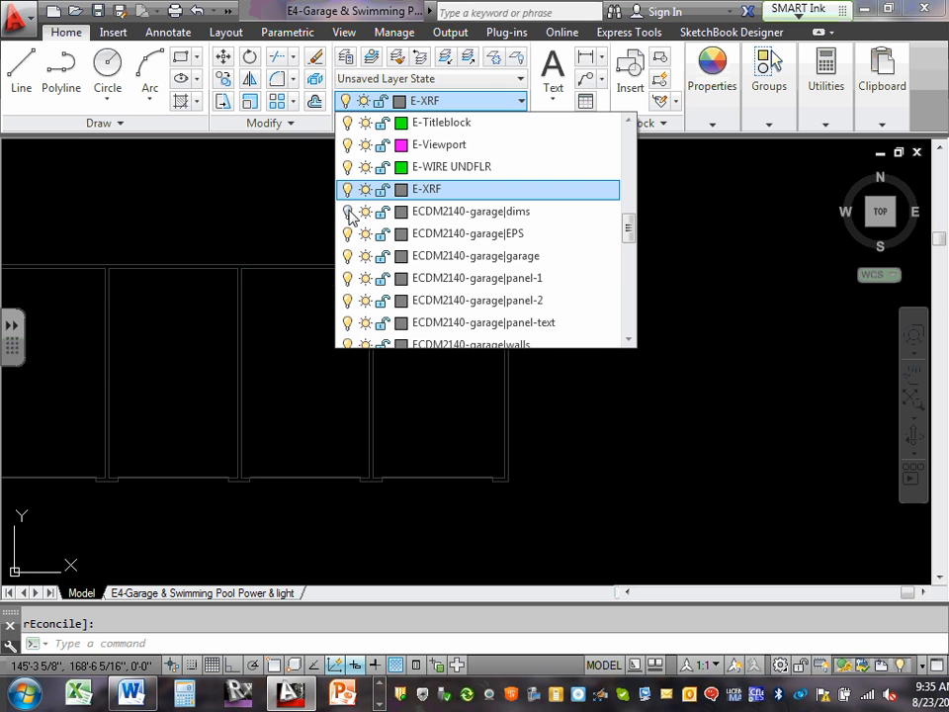
left_click(347, 211)
left_click(347, 211)
left_click(346, 212)
left_click(347, 211)
left_click(788, 366)
Turn the ECDM2140-garage|dims layer back on and examine the stall-width dimensions along the garage's upper wall.
scroll(744, 345, "down", 5)
scroll(595, 356, "up", 2)
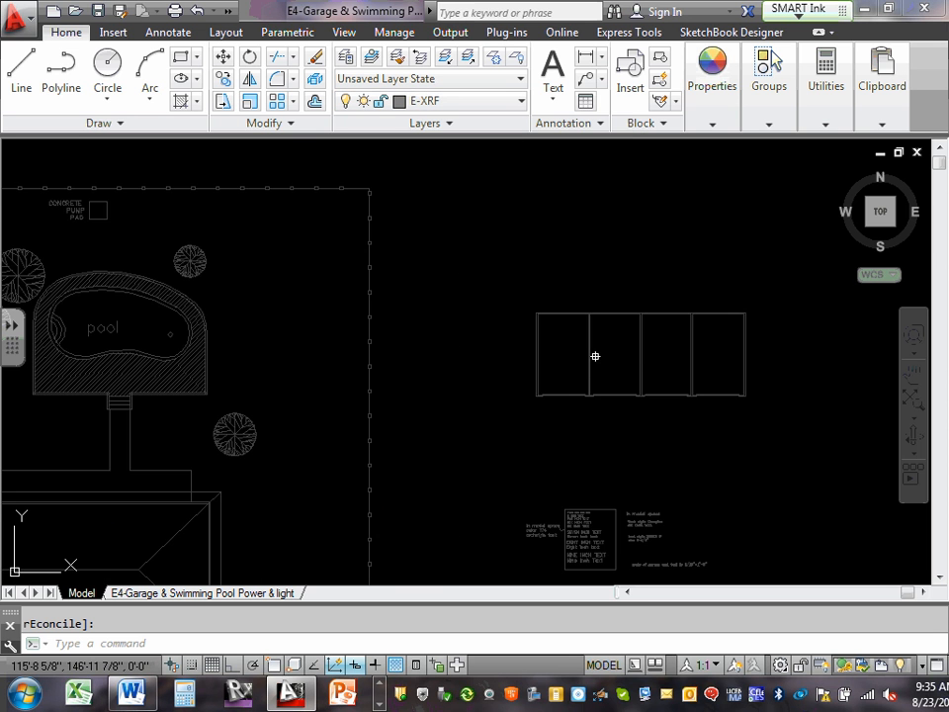
mouse_move(643, 368)
middle_mouse_down()
mouse_move(634, 351)
mouse_move(454, 314)
middle_mouse_up()
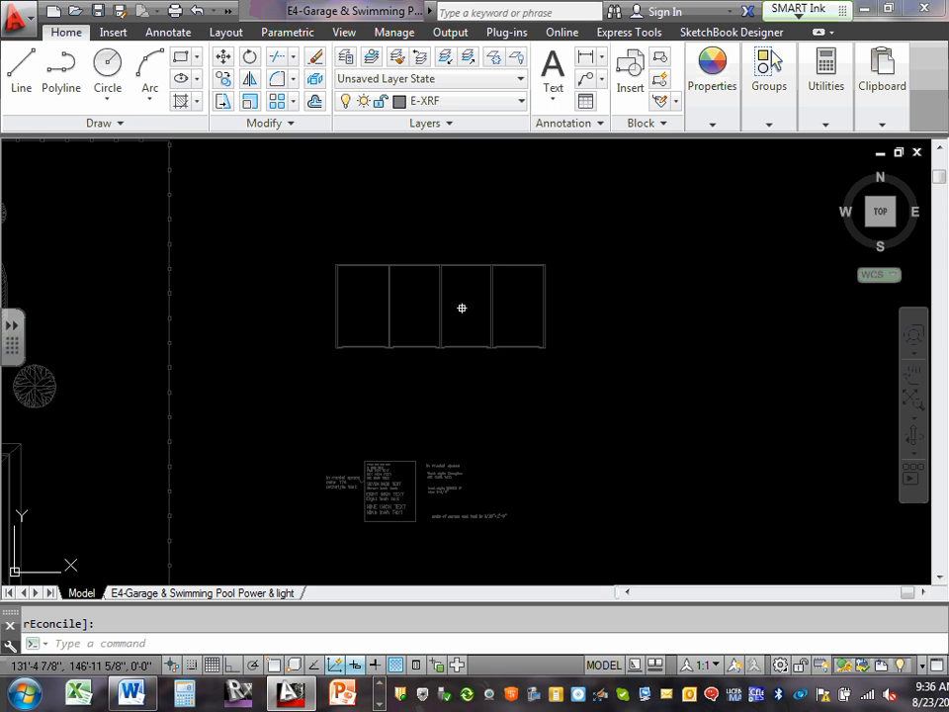
scroll(455, 312, "up", 4)
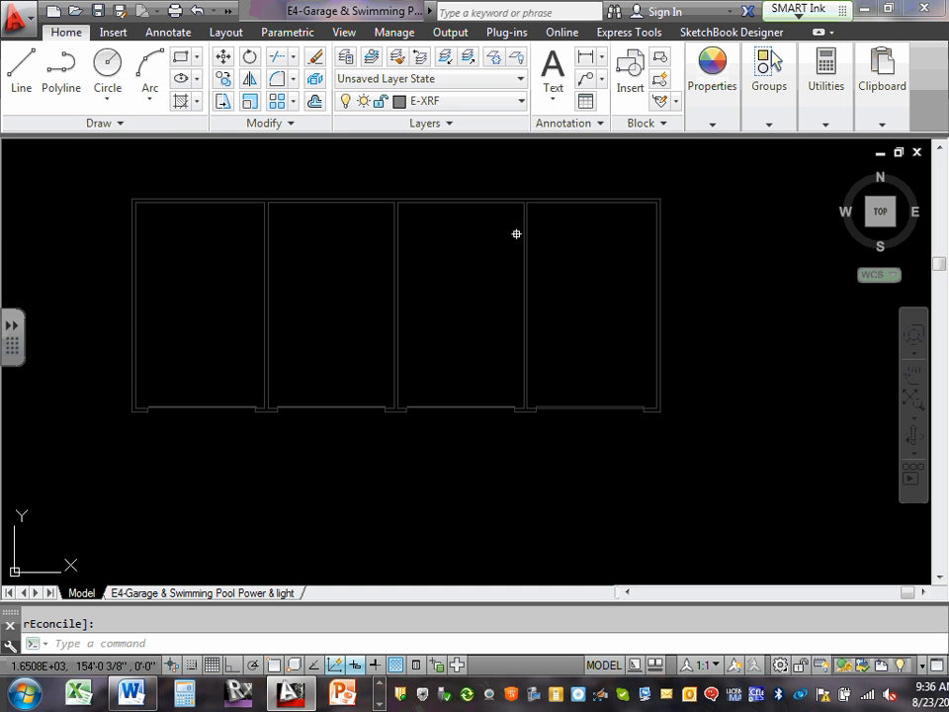
left_click(521, 103)
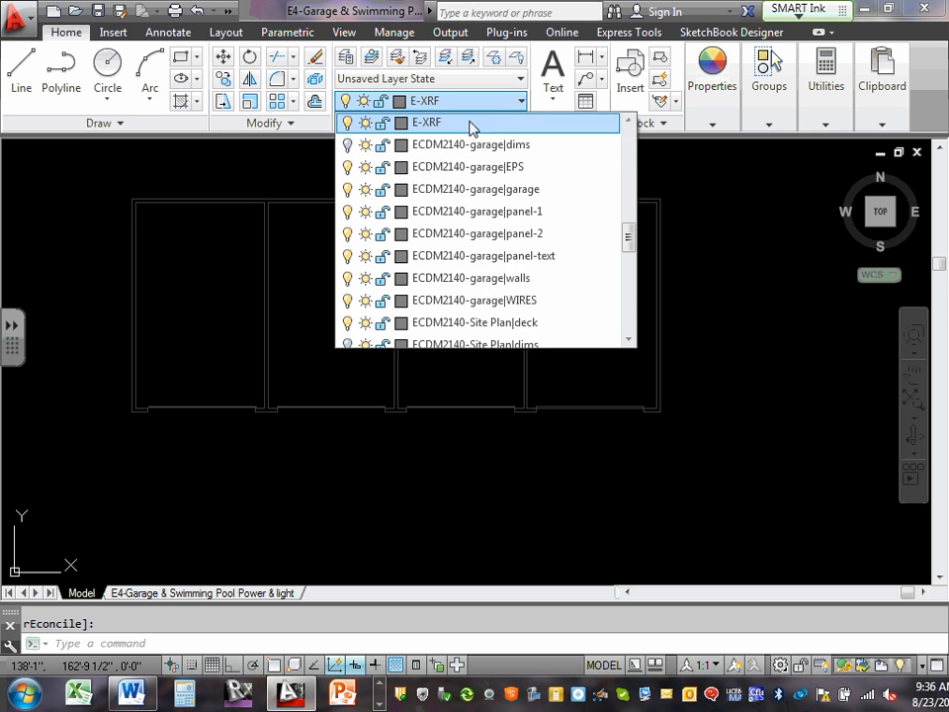
left_click(347, 145)
left_click(234, 309)
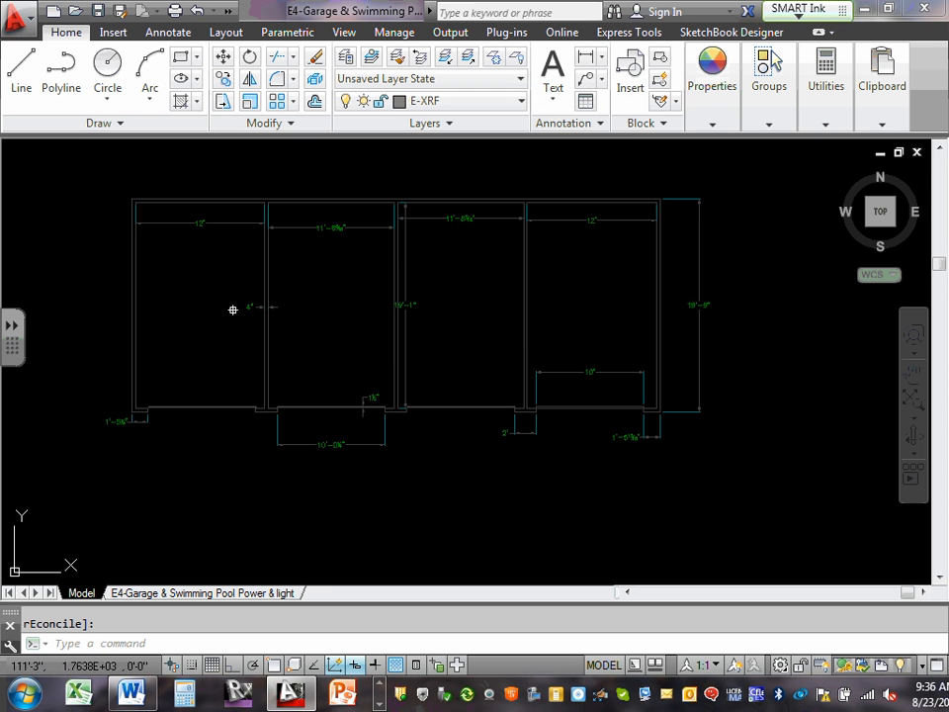
scroll(434, 243, "up", 3)
middle_click_drag(434, 244, 440, 409)
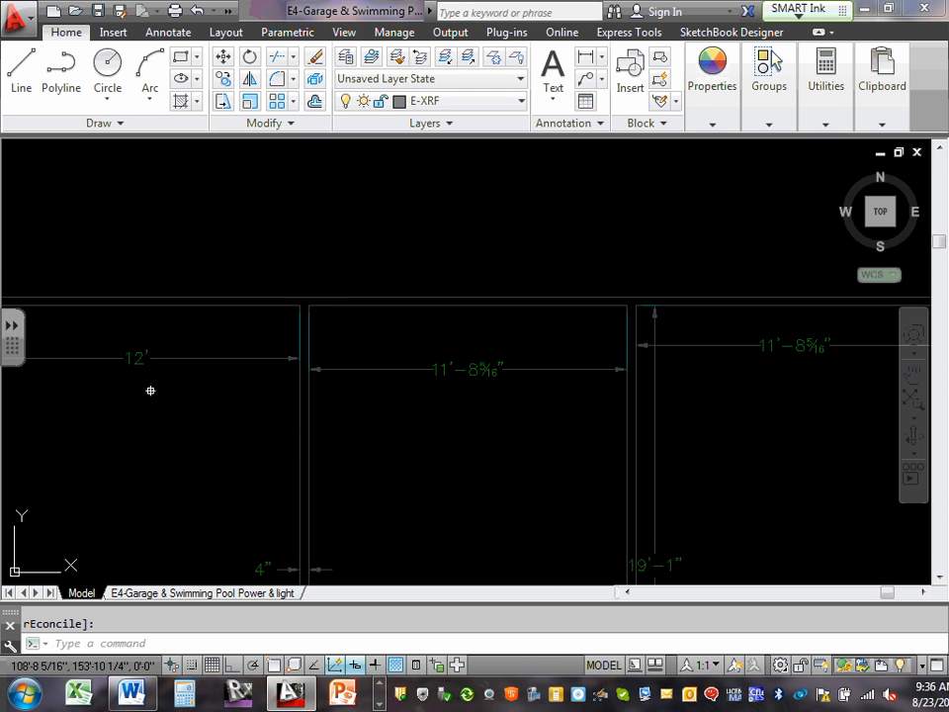
middle_click_drag(148, 389, 406, 372)
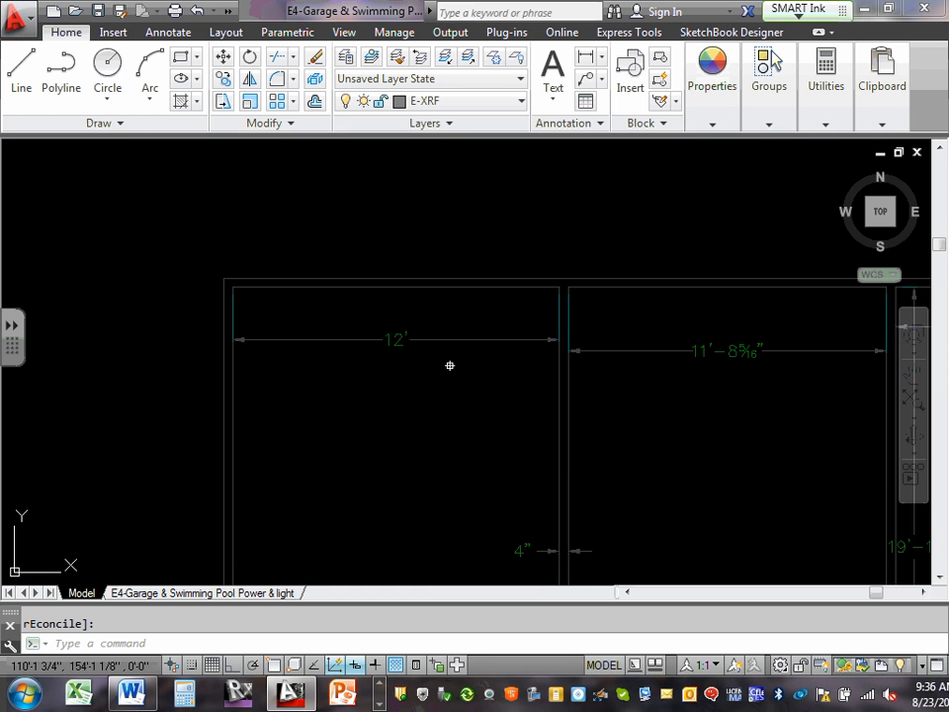
Hide the garage plan's dimensions by turning off the ECDM2140-garage|dims layer.
left_click(522, 102)
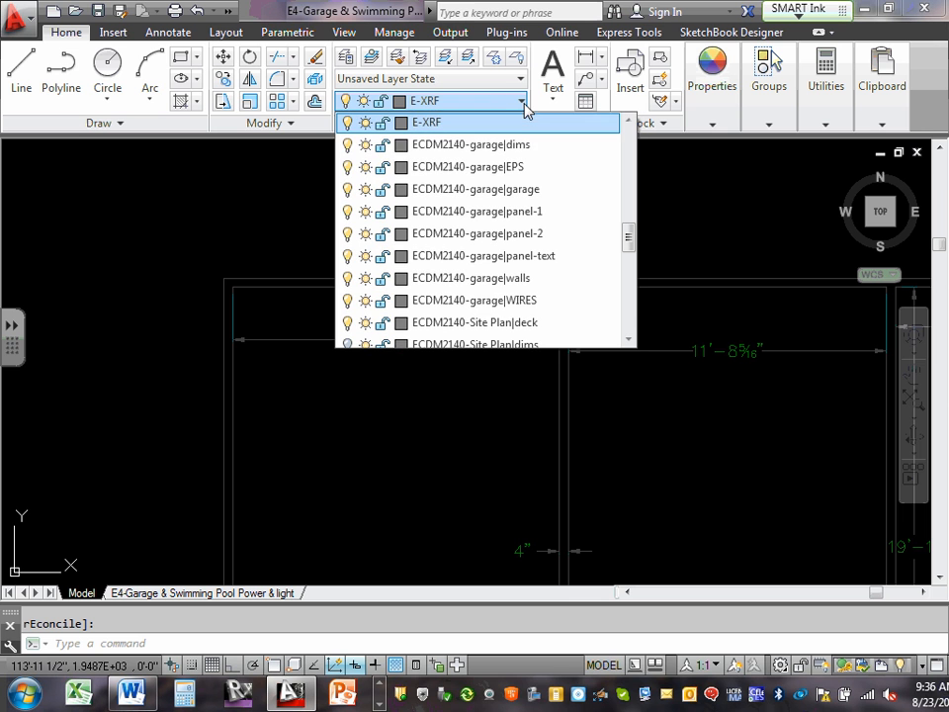
left_click(348, 146)
left_click(288, 213)
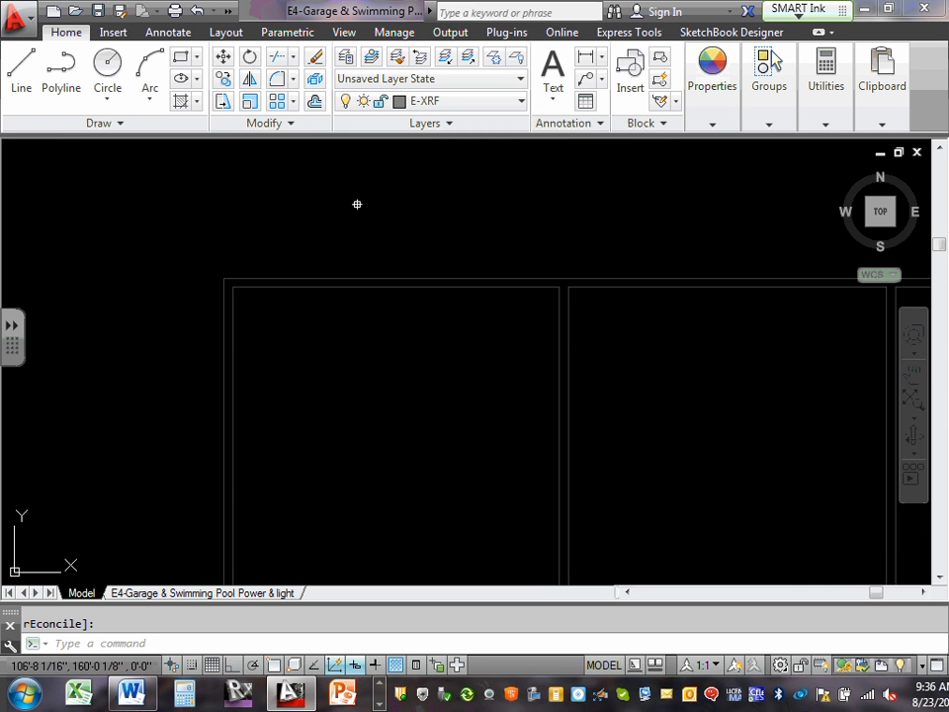
scroll(613, 297, "down", 4)
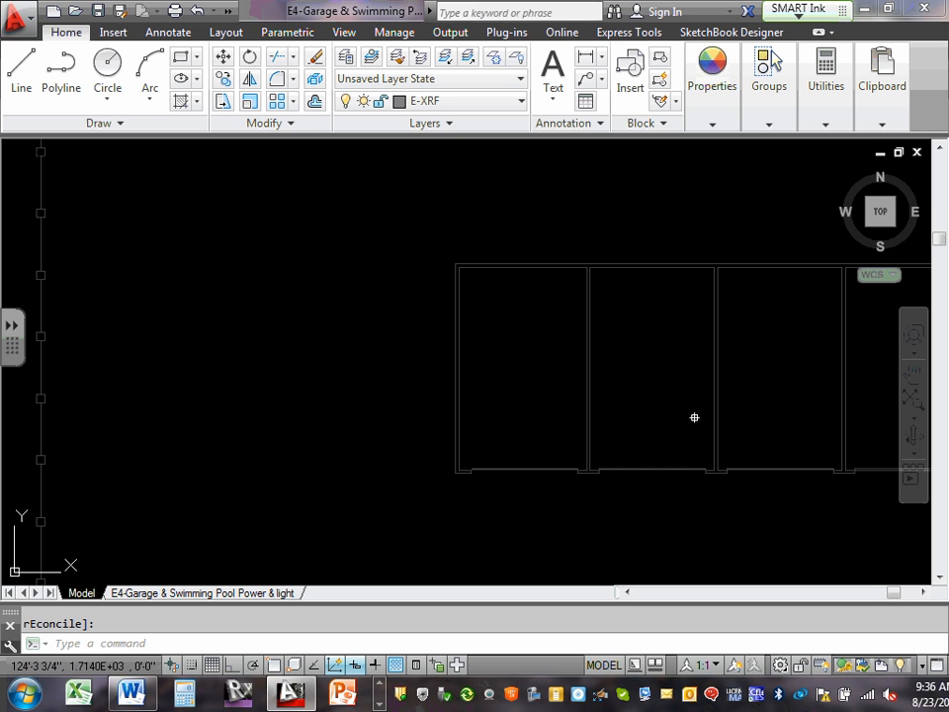
middle_click_drag(697, 408, 430, 376)
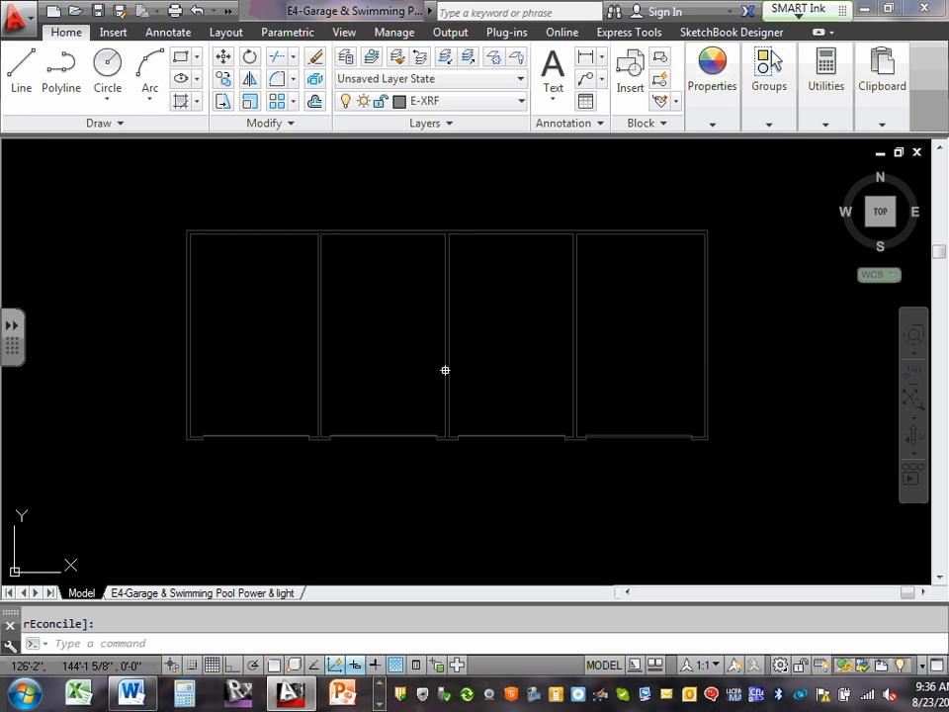
scroll(445, 371, "down", 2)
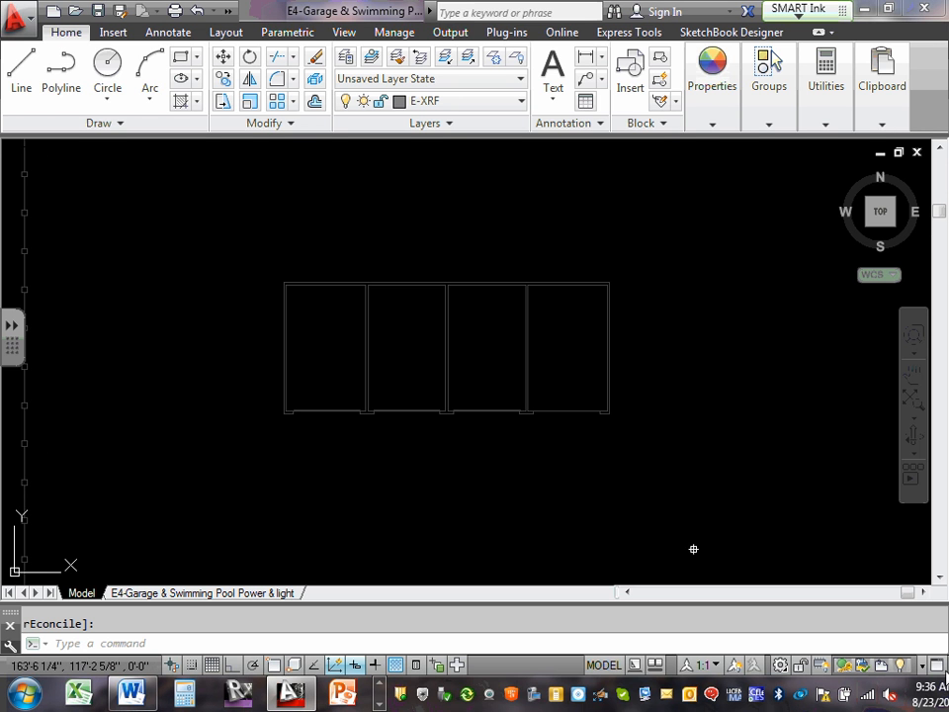
scroll(730, 447, "down", 4)
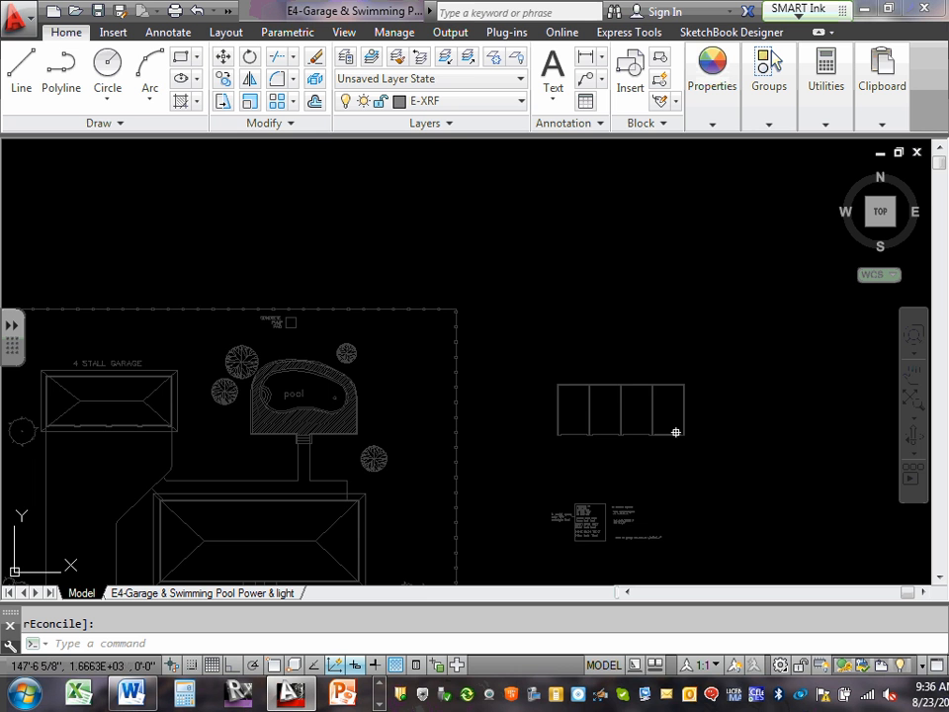
mouse_move(676, 432)
middle_mouse_down()
mouse_move(480, 223)
mouse_move(528, 346)
mouse_move(672, 336)
middle_mouse_up()
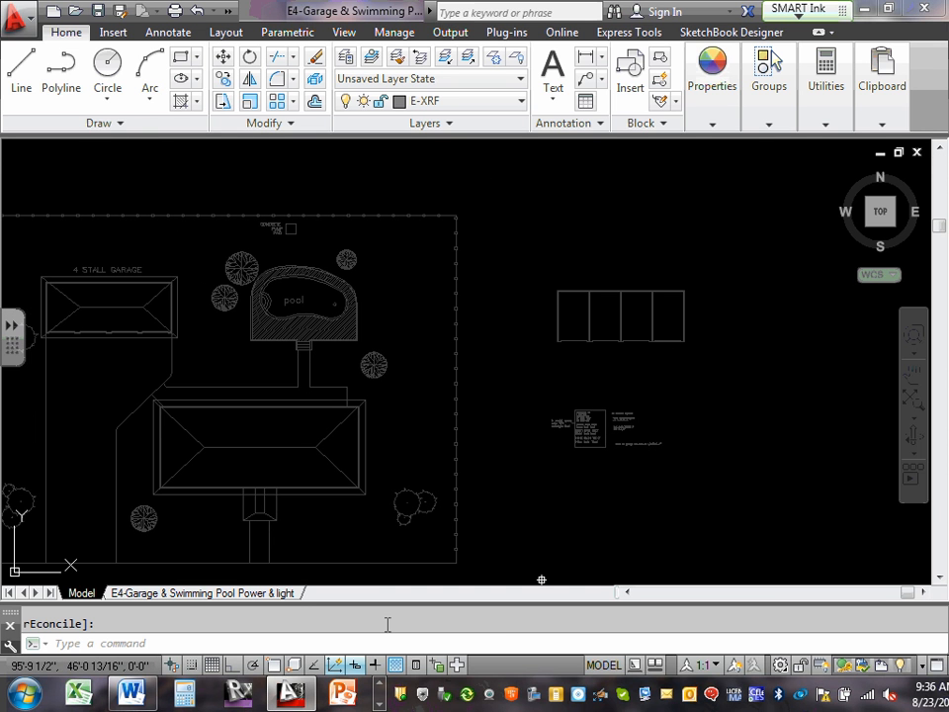
Switch to the E4-Garage & Swimming Pool Power & light layout and activate the viewport below the pool view.
left_click(260, 593)
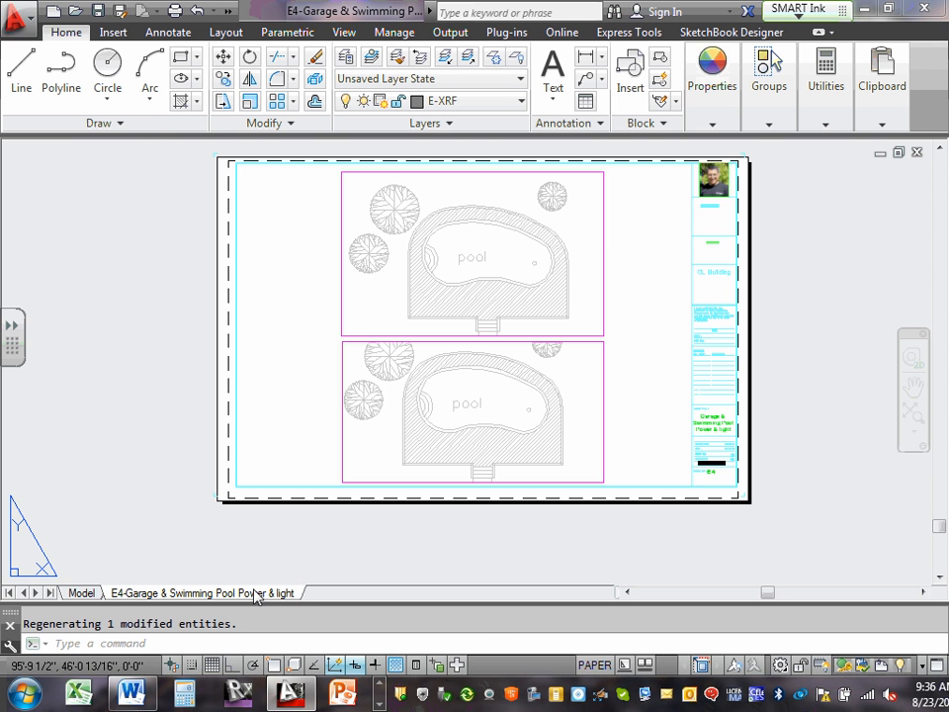
double_click(508, 407)
left_click(508, 400)
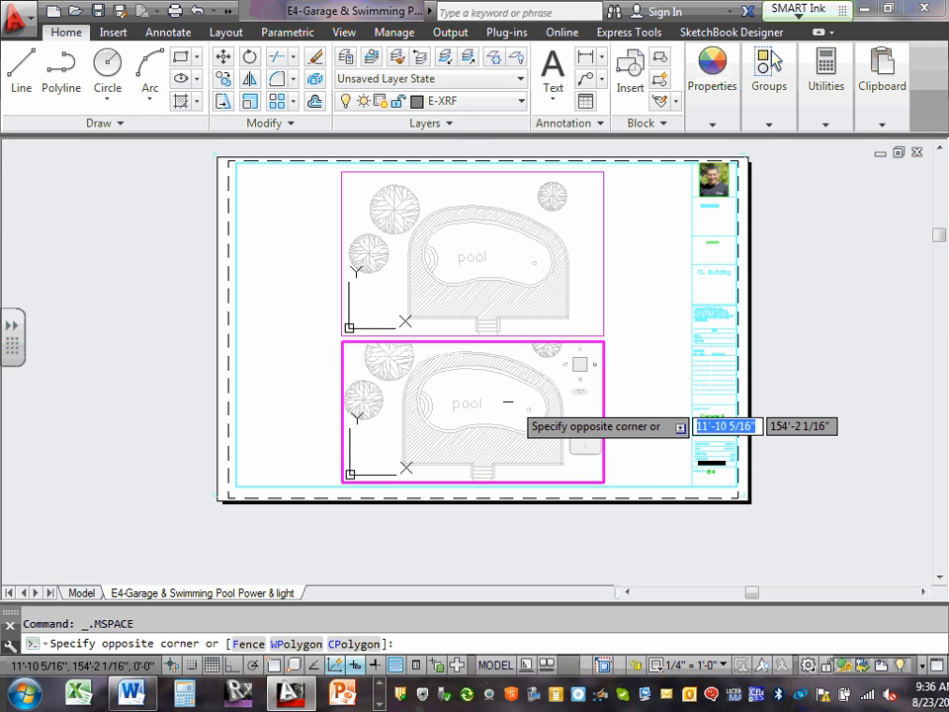
type("z")
key("Return")
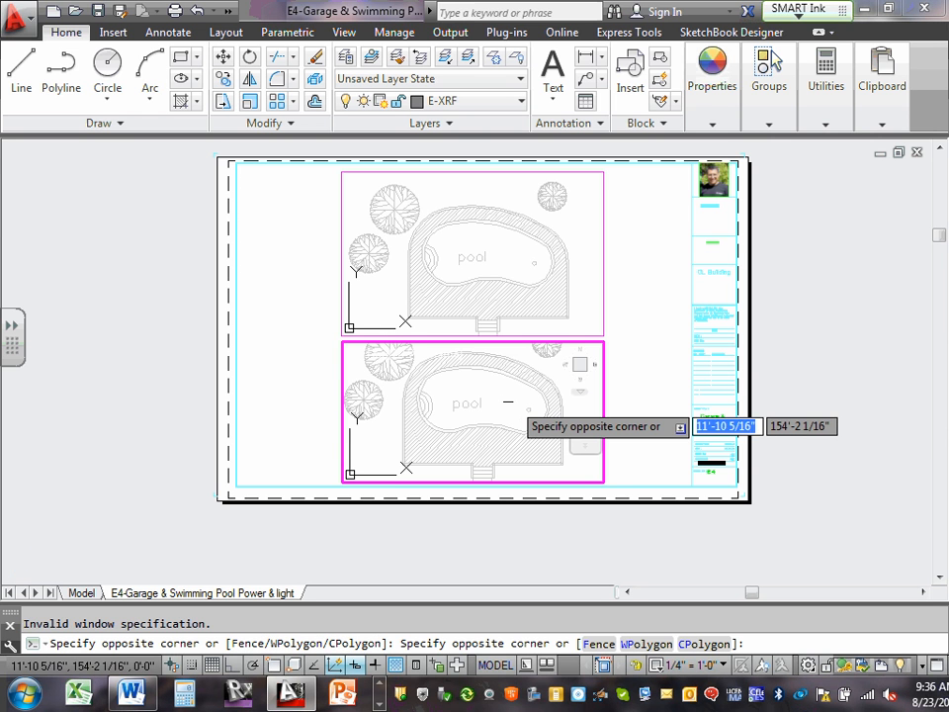
left_click(489, 397)
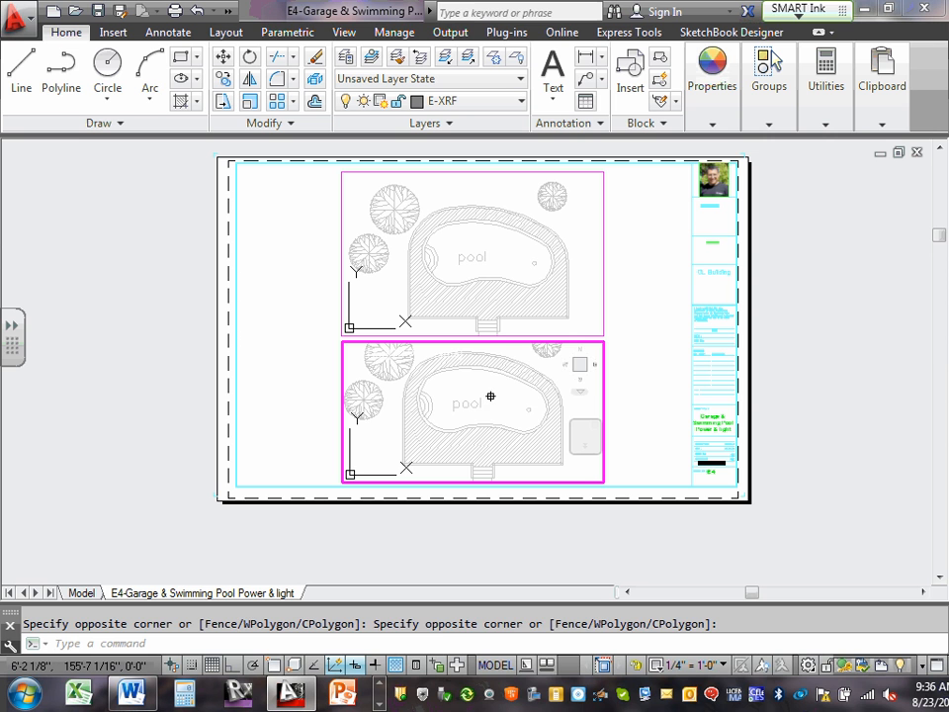
Zoom the lower viewport to the drawing extents and reframe it so the whole four-stall garage plan is centered.
type("z")
key("Return")
type("e")
key("Return")
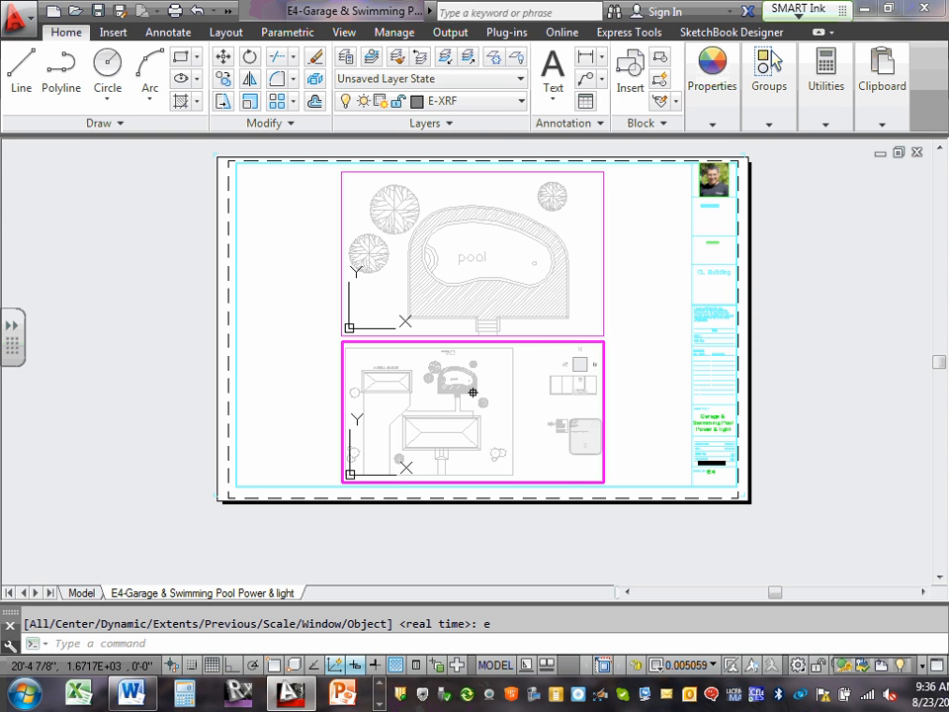
middle_click_drag(504, 400, 428, 413)
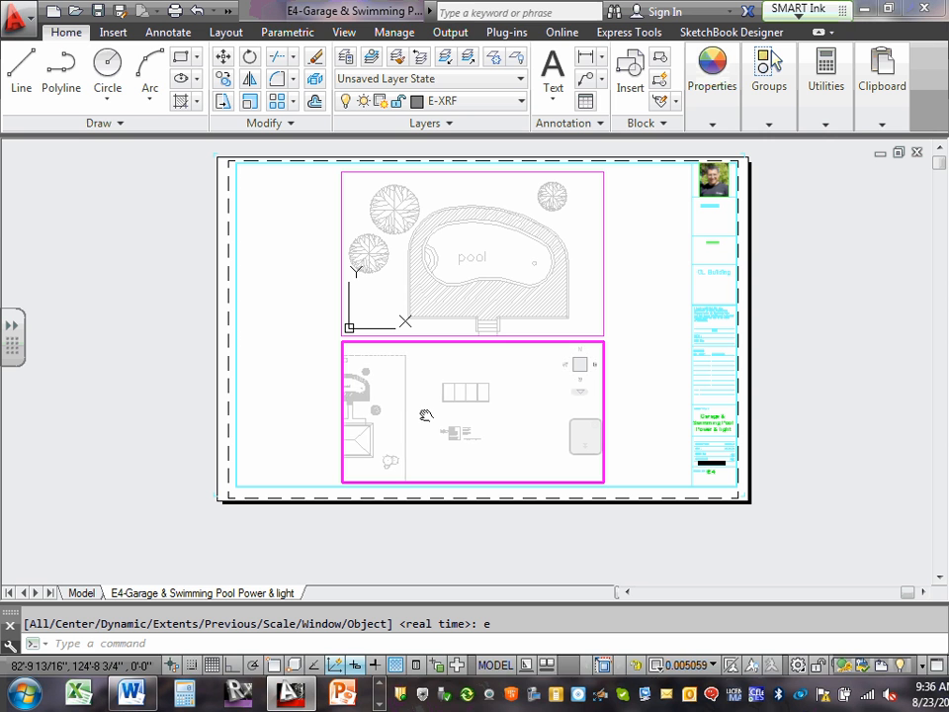
scroll(439, 397, "up", 6)
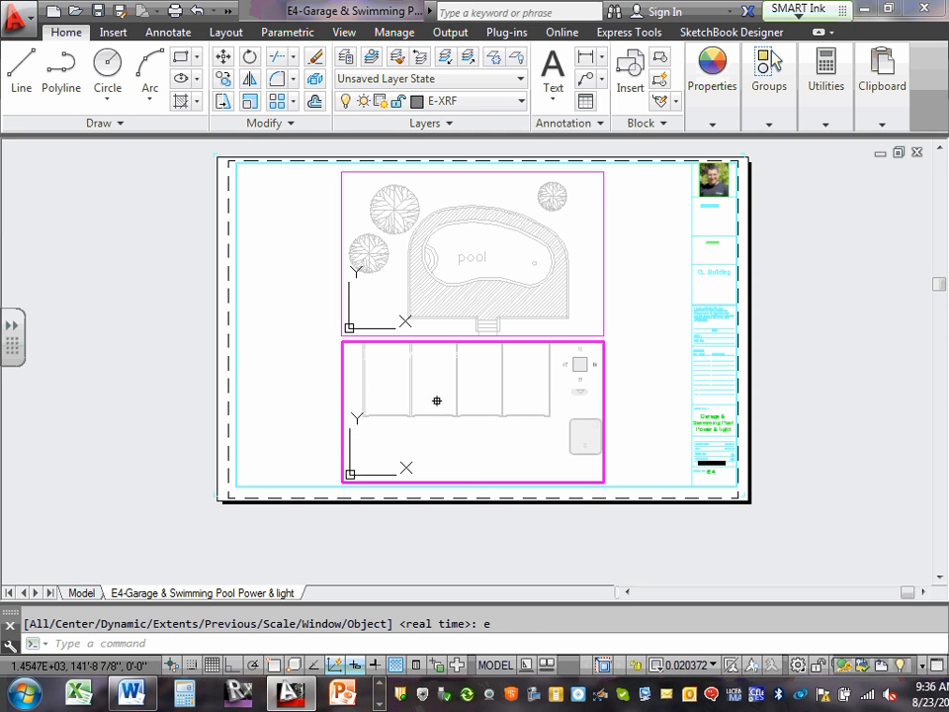
middle_click_drag(452, 414, 454, 432)
scroll(476, 431, "up", 2)
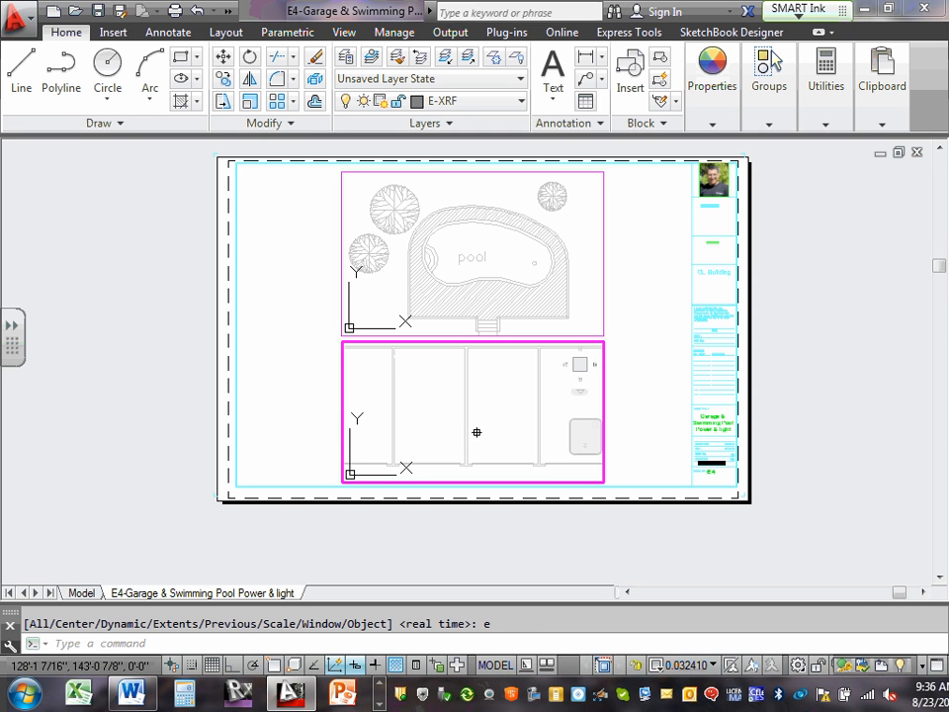
scroll(476, 428, "down", 2)
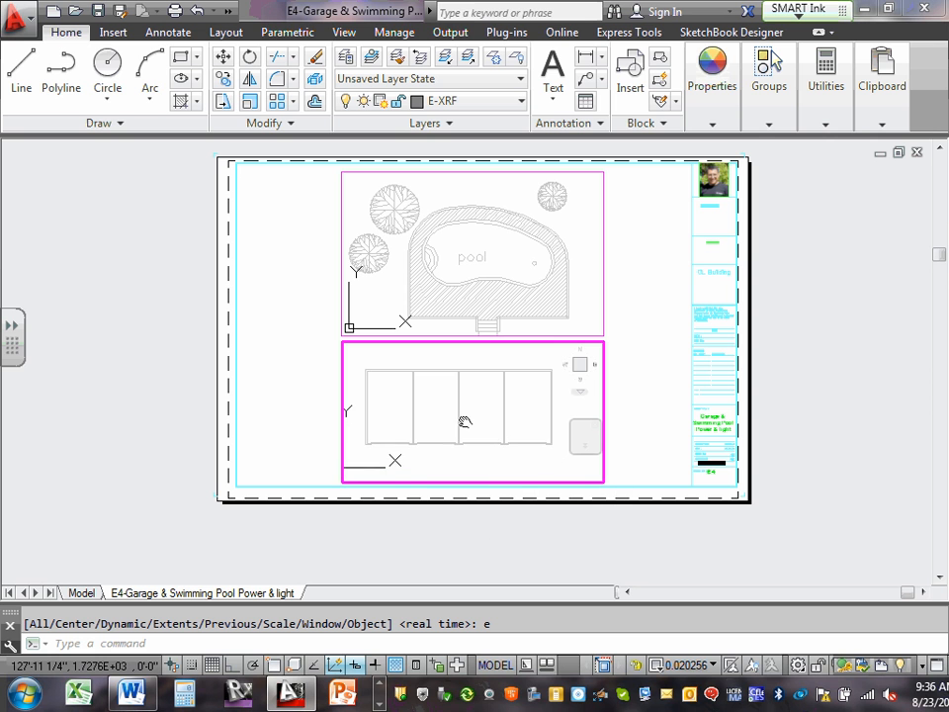
middle_click_drag(471, 419, 480, 420)
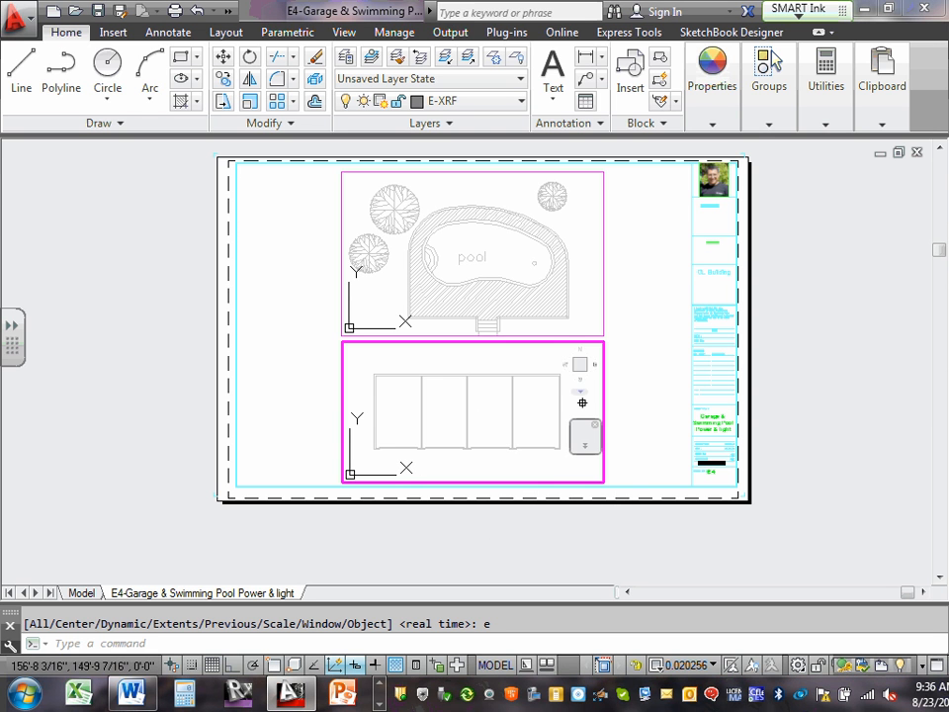
Return to paper space and set the garage viewport's scale to 1/4" = 1'-0".
double_click(641, 424)
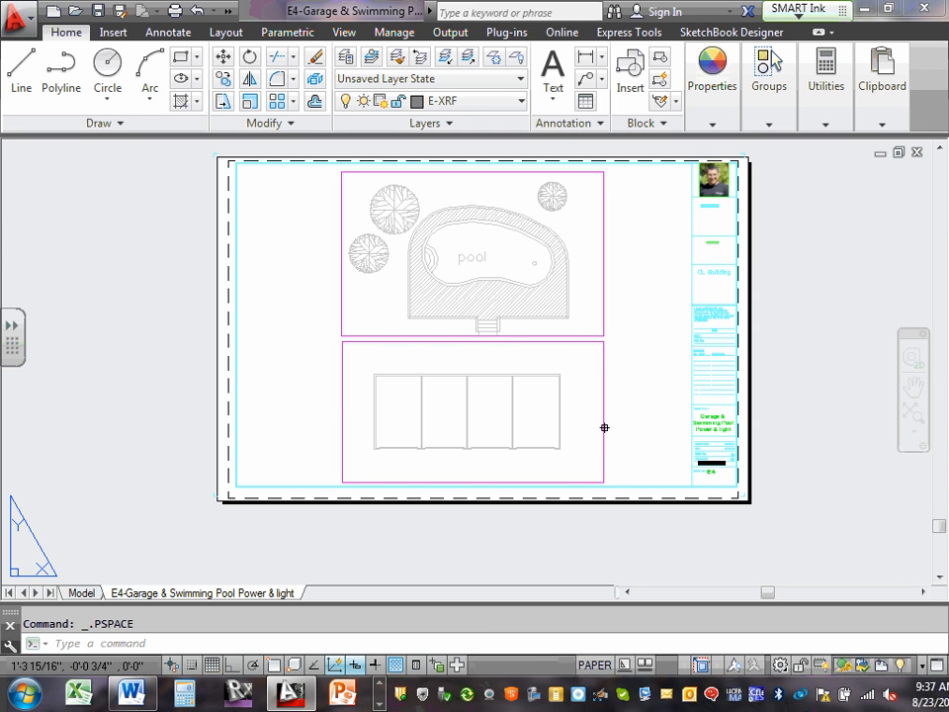
left_click(603, 426)
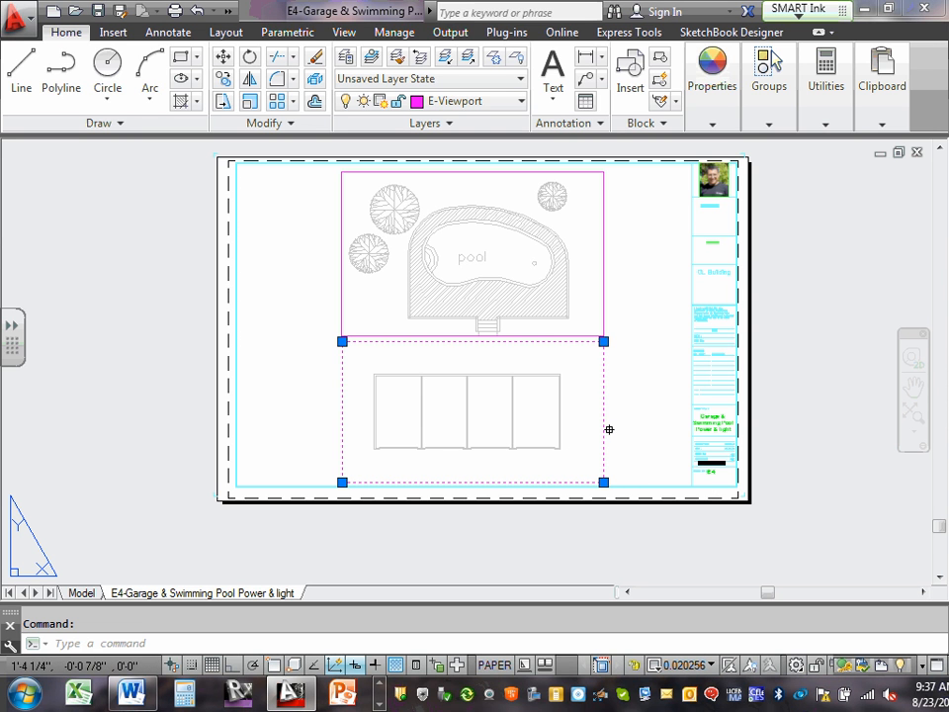
left_click(703, 668)
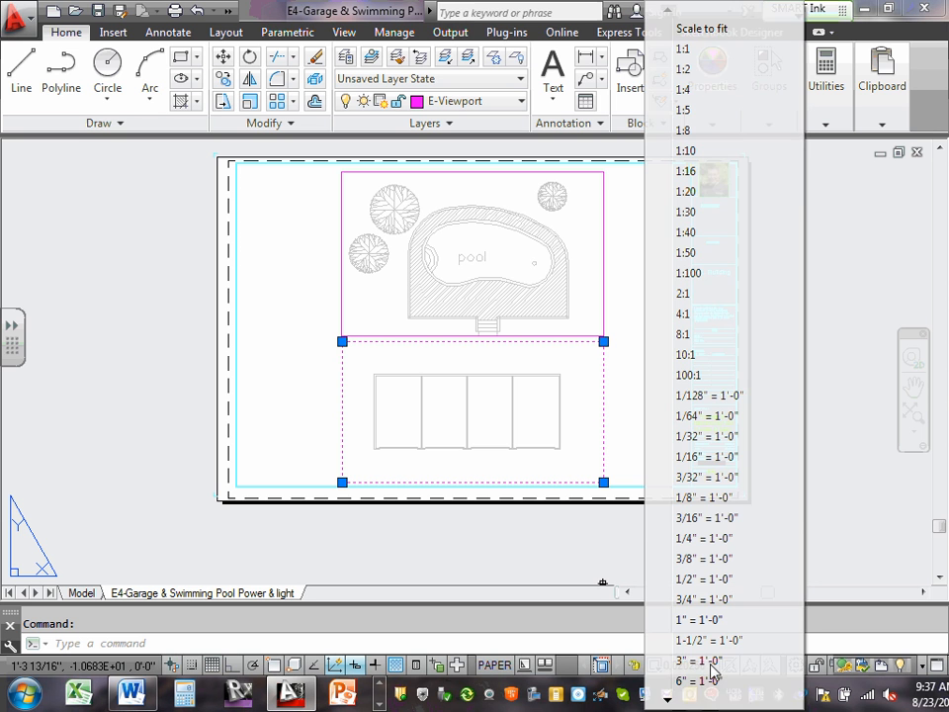
left_click(719, 539)
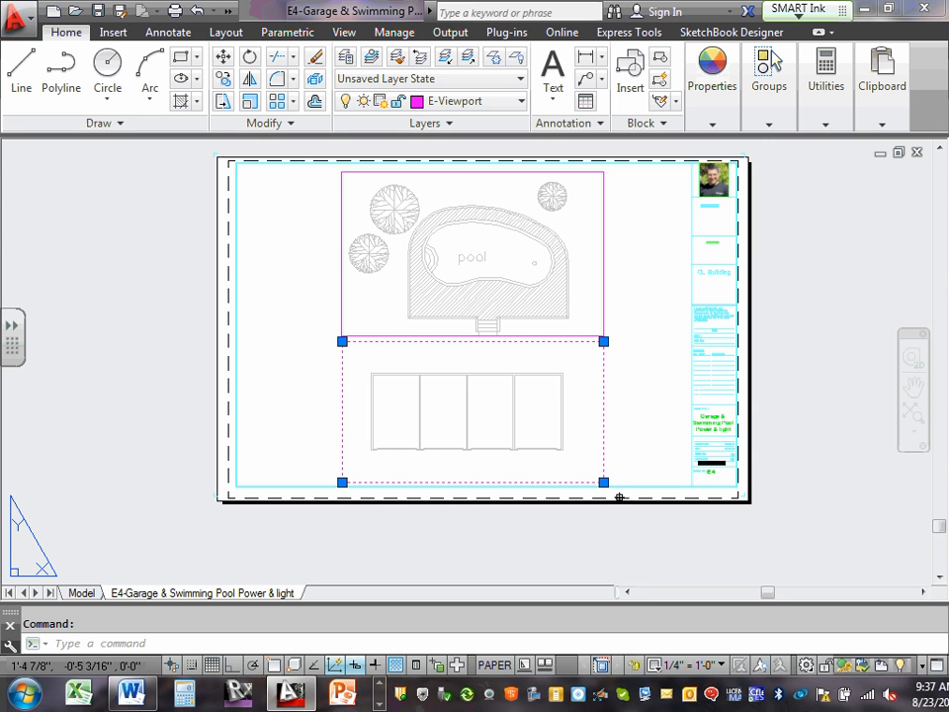
Clear the selection and check the scale shared by the pool and garage viewports.
left_click(637, 445)
key("Escape")
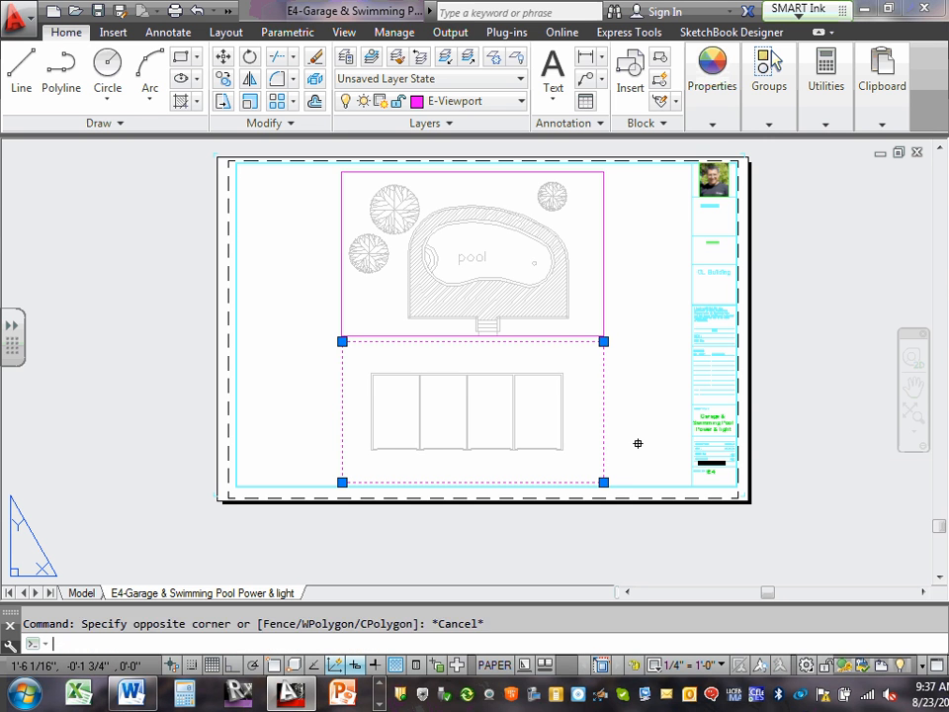
key("Escape")
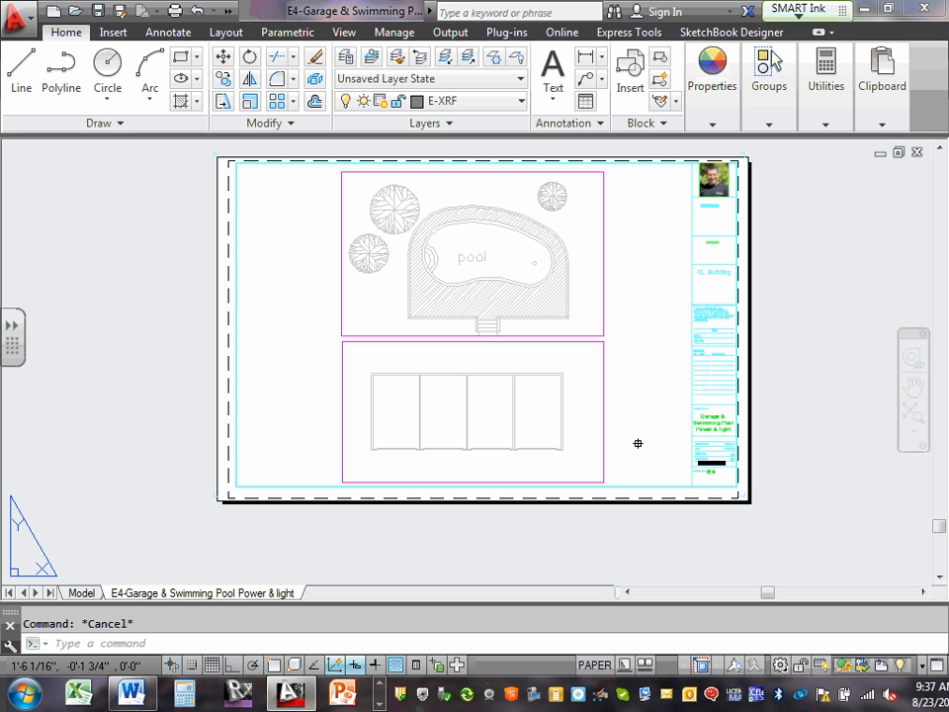
scroll(536, 404, "up", 4)
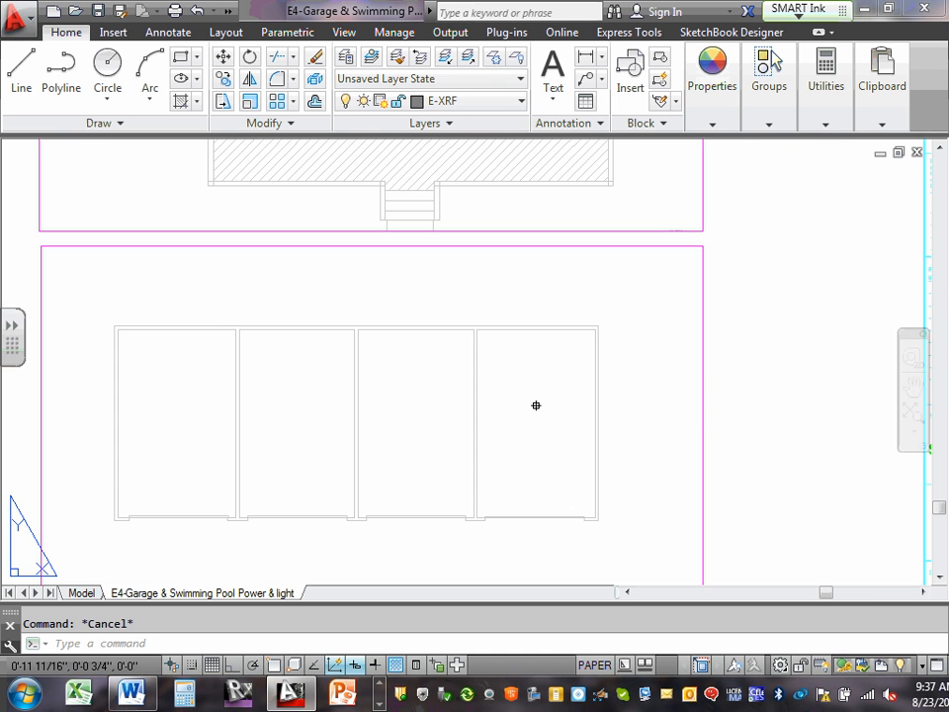
scroll(309, 346, "down", 4)
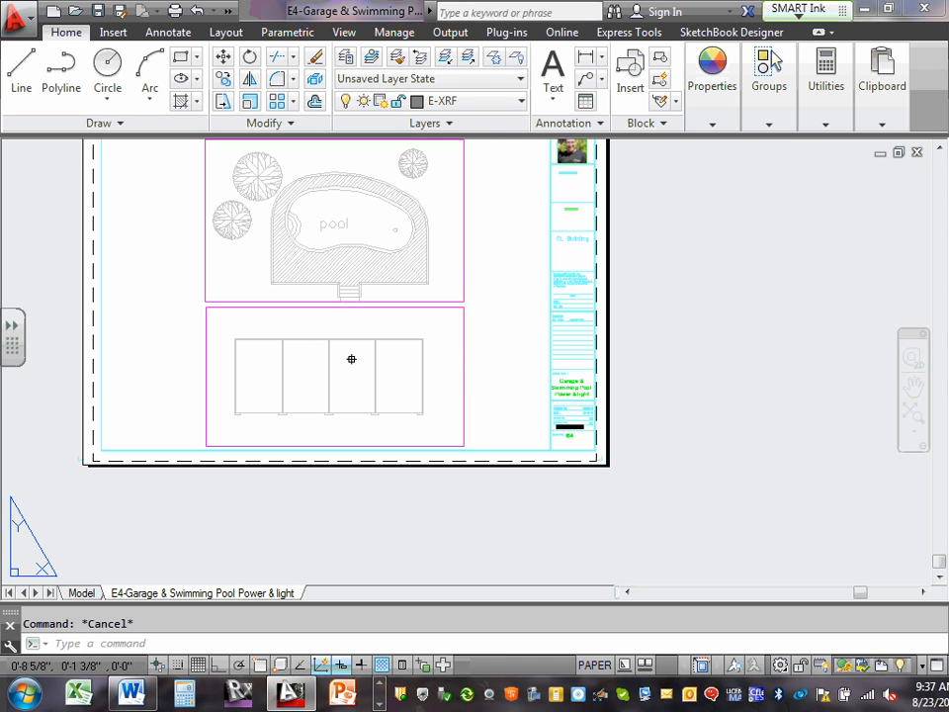
left_click(463, 261)
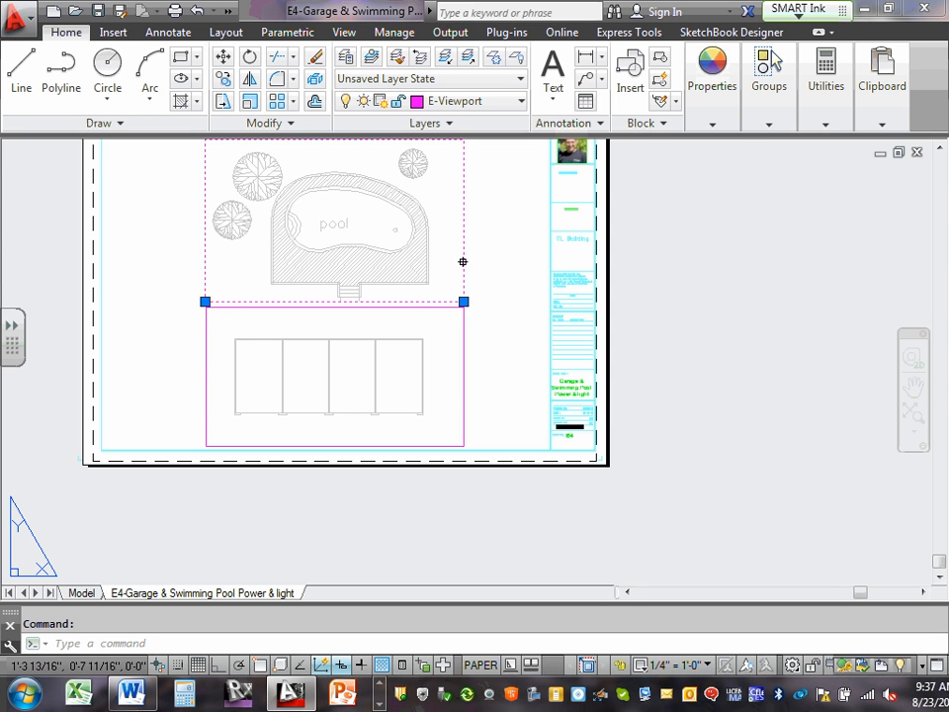
left_click(465, 382)
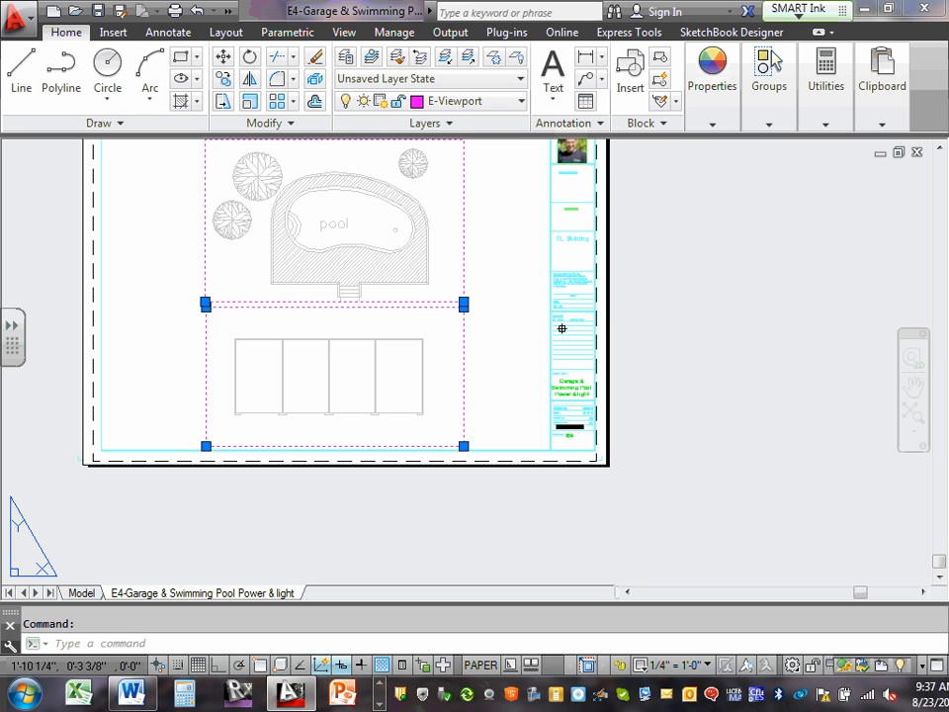
key("Escape")
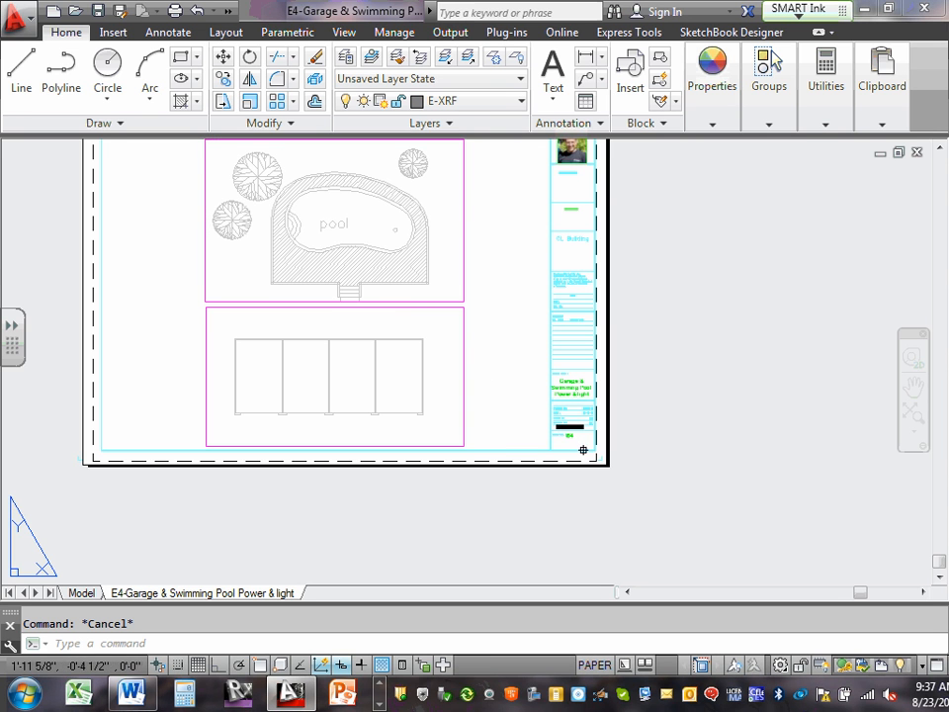
Edit the title block's scale note above the sheet number to read Scale: 1/4" = 1'.
scroll(582, 447, "up", 5)
scroll(584, 393, "up", 2)
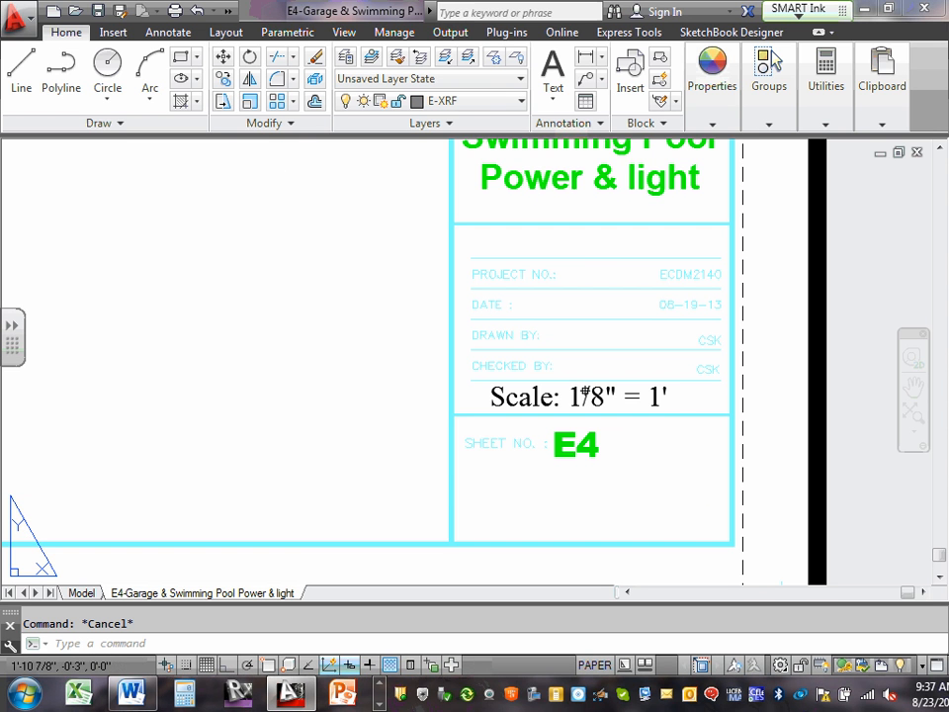
double_click(588, 395)
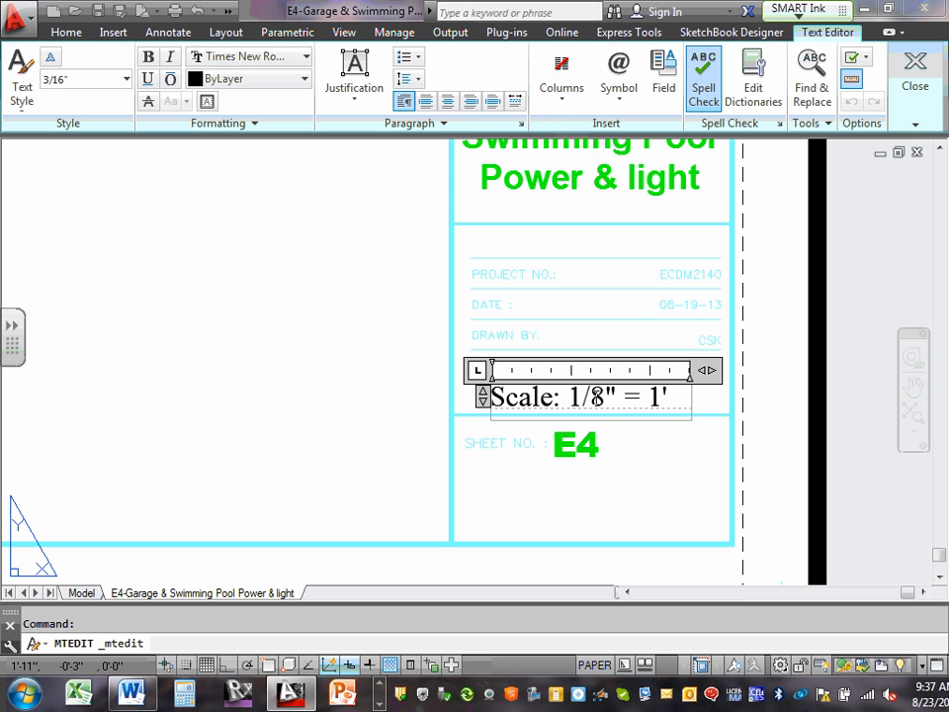
double_click(596, 397)
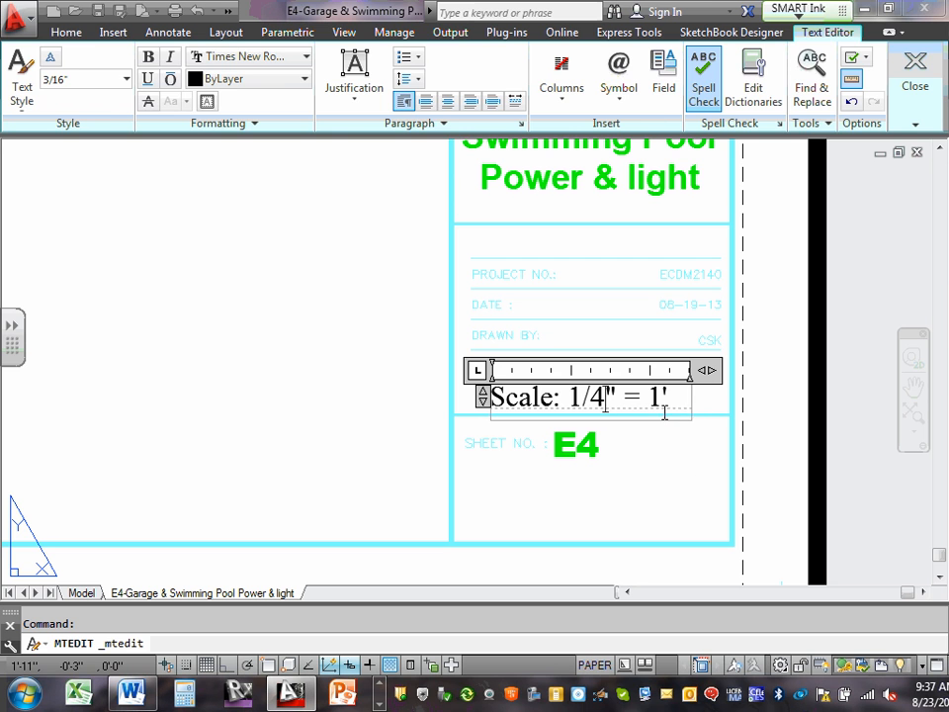
left_click(703, 469)
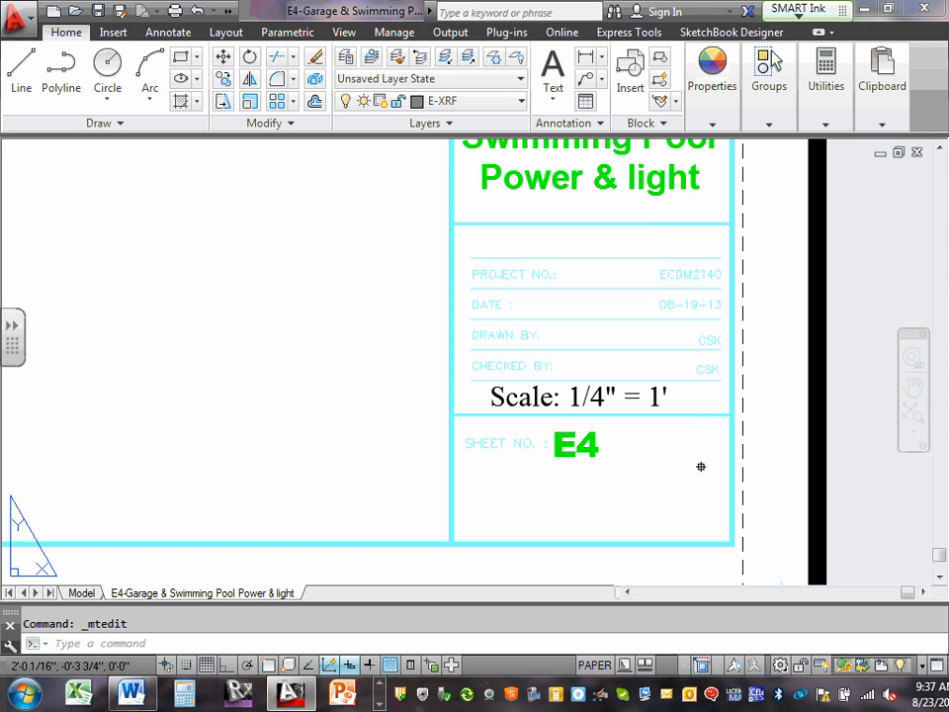
scroll(701, 464, "down", 8)
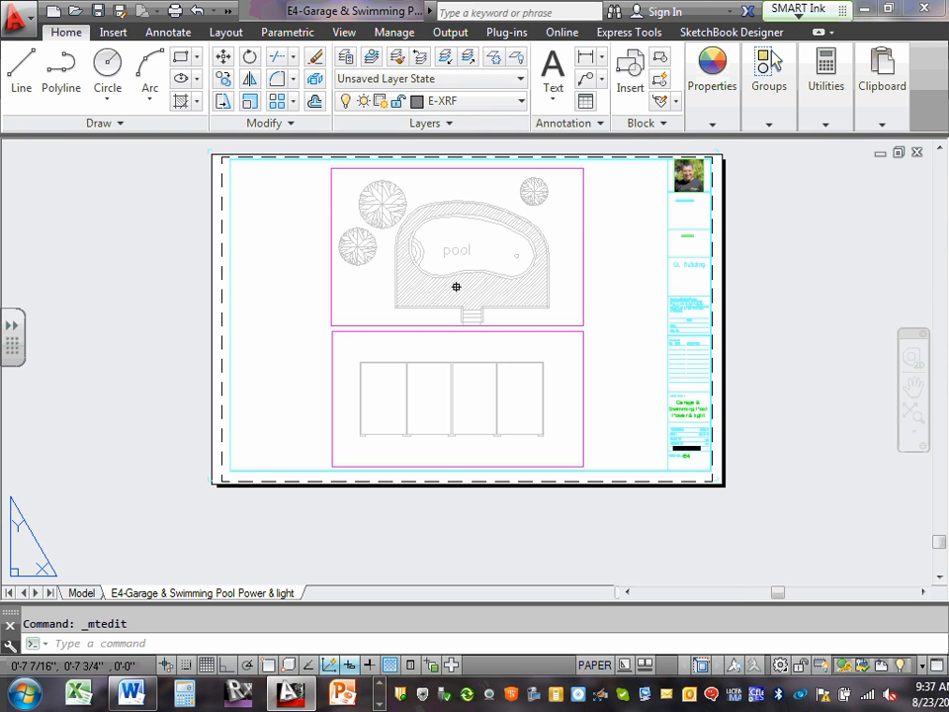
Check the pool viewport's scale and the garage viewport's scale one after the other.
scroll(461, 303, "up", 2)
scroll(579, 356, "down", 2)
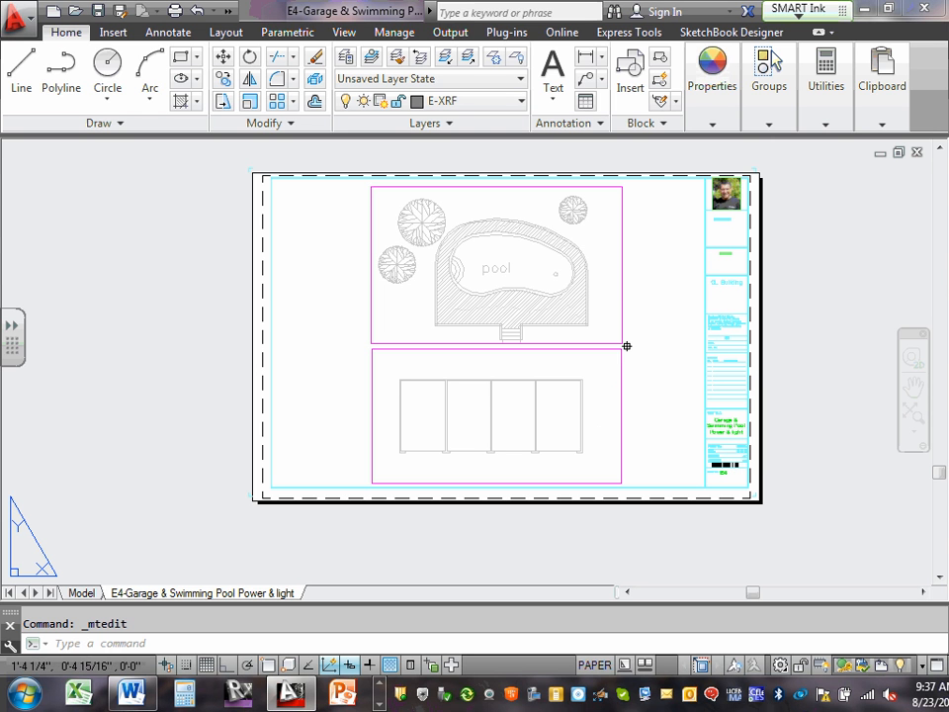
left_click(624, 315)
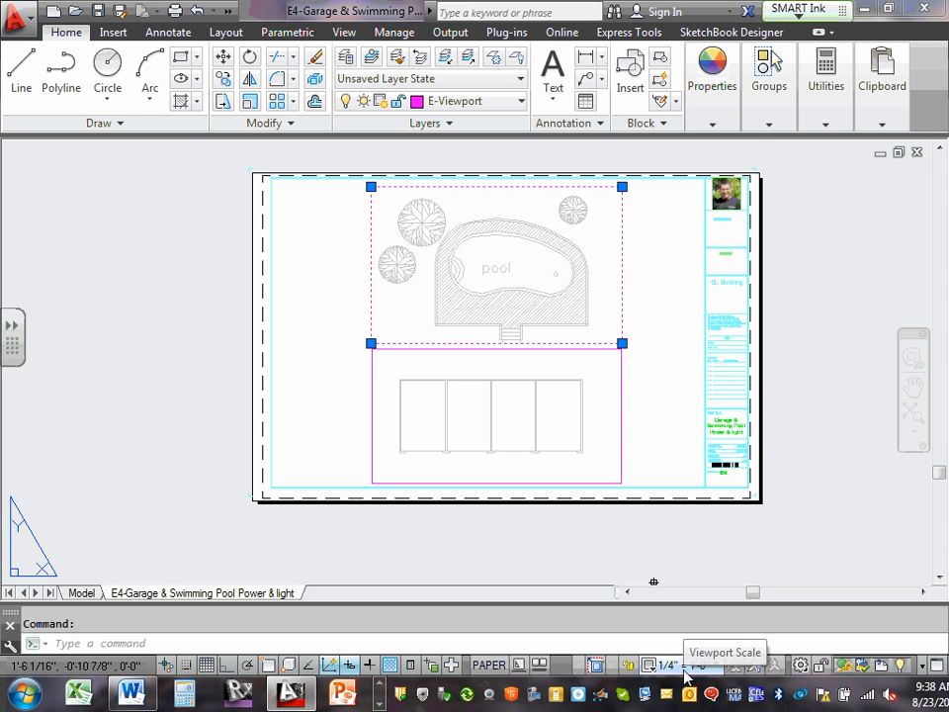
key("Escape")
left_click(621, 383)
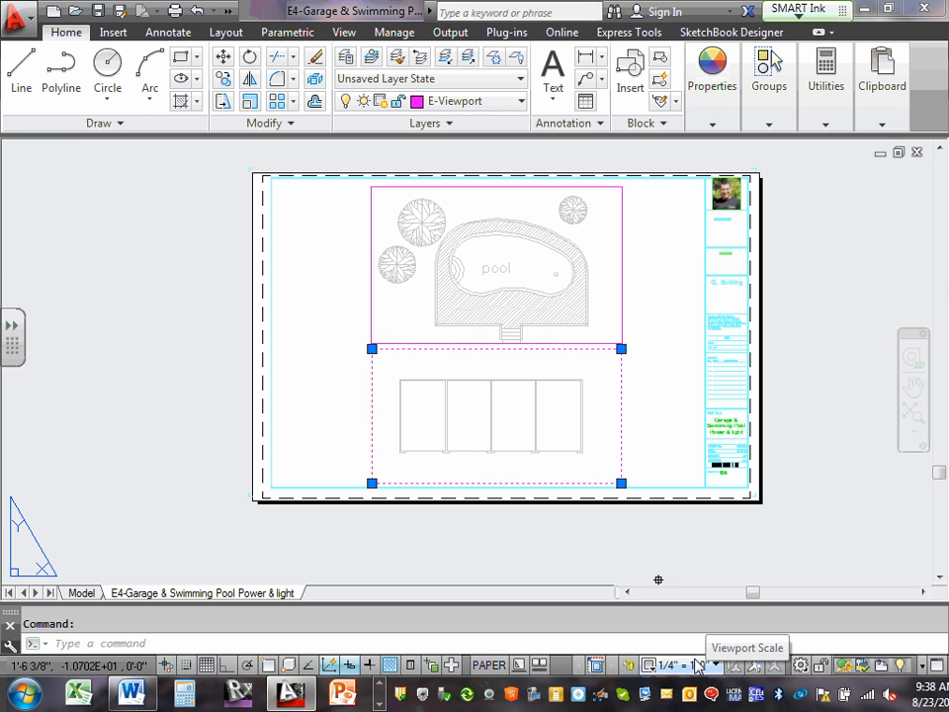
key("Escape")
key("Escape")
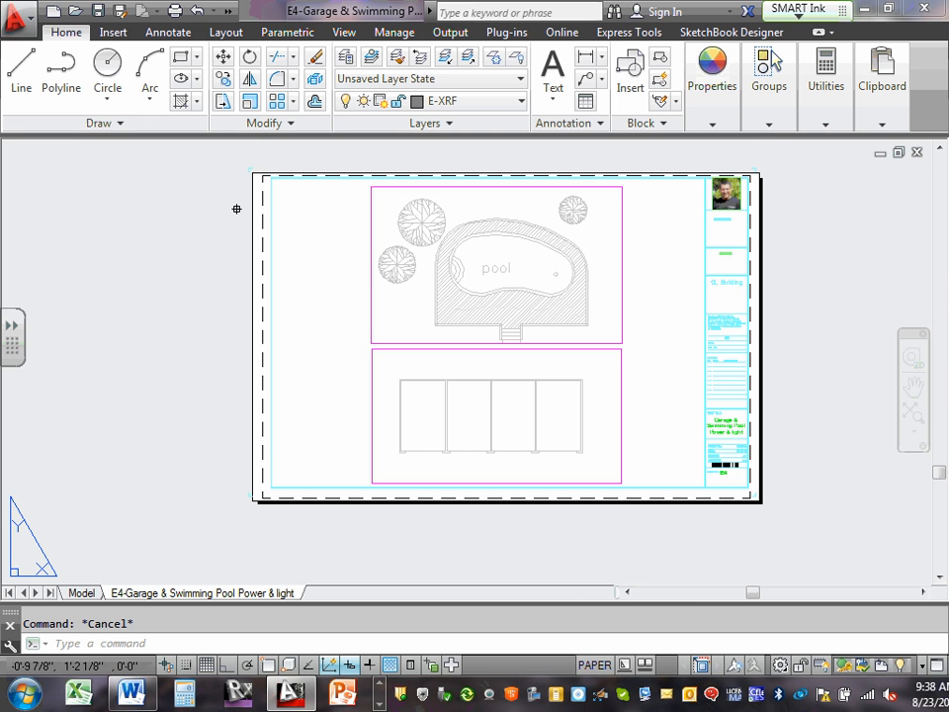
Lock the display of both the pool viewport and the garage viewport, and clear the selection.
left_click(620, 210)
left_click(622, 215)
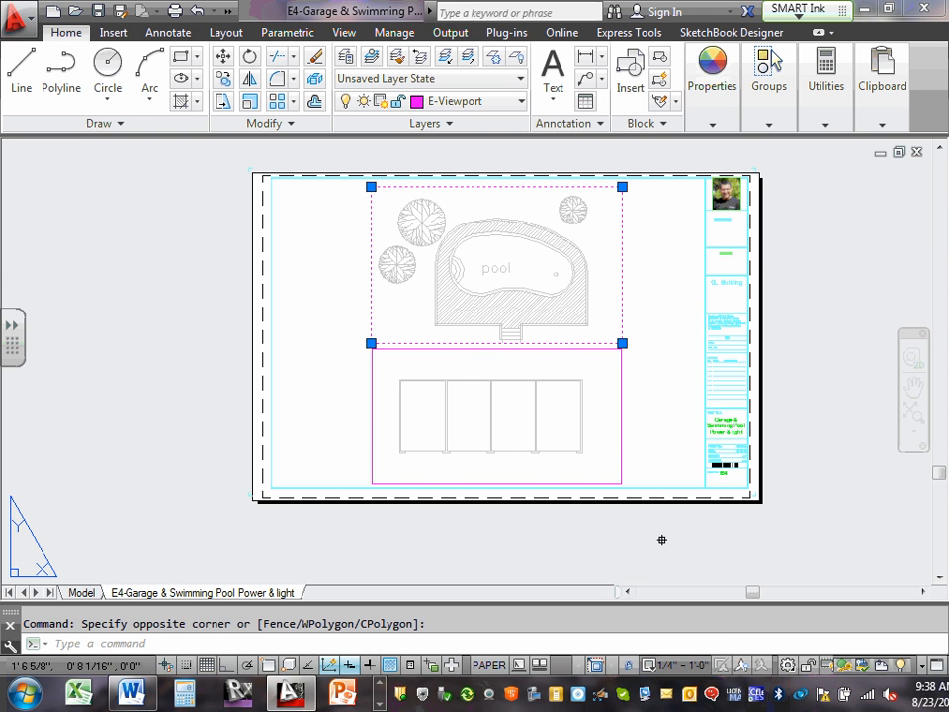
left_click(622, 436)
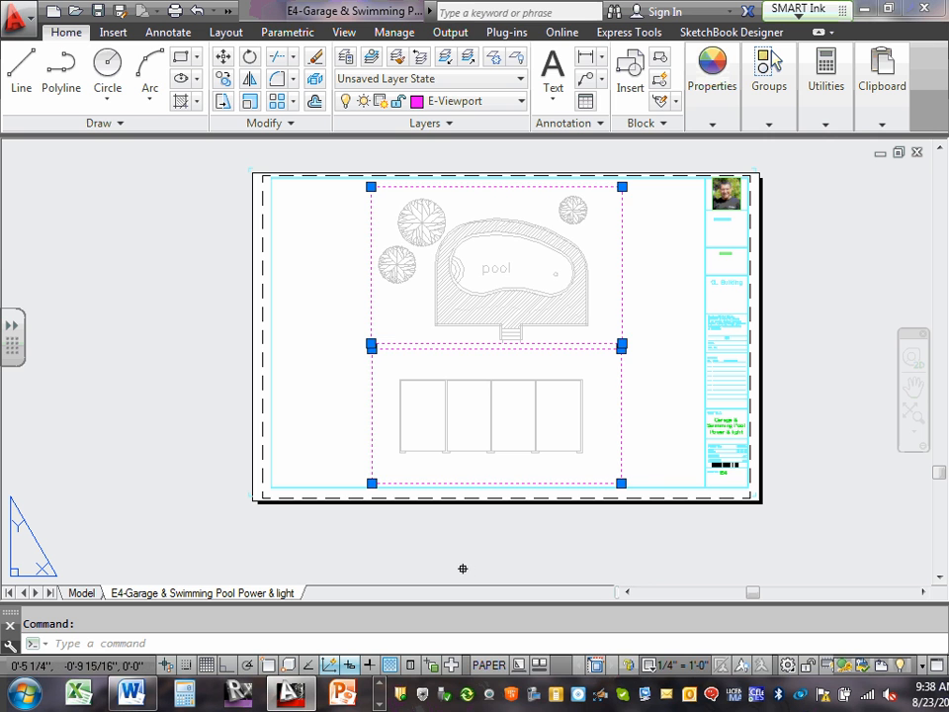
key("Escape")
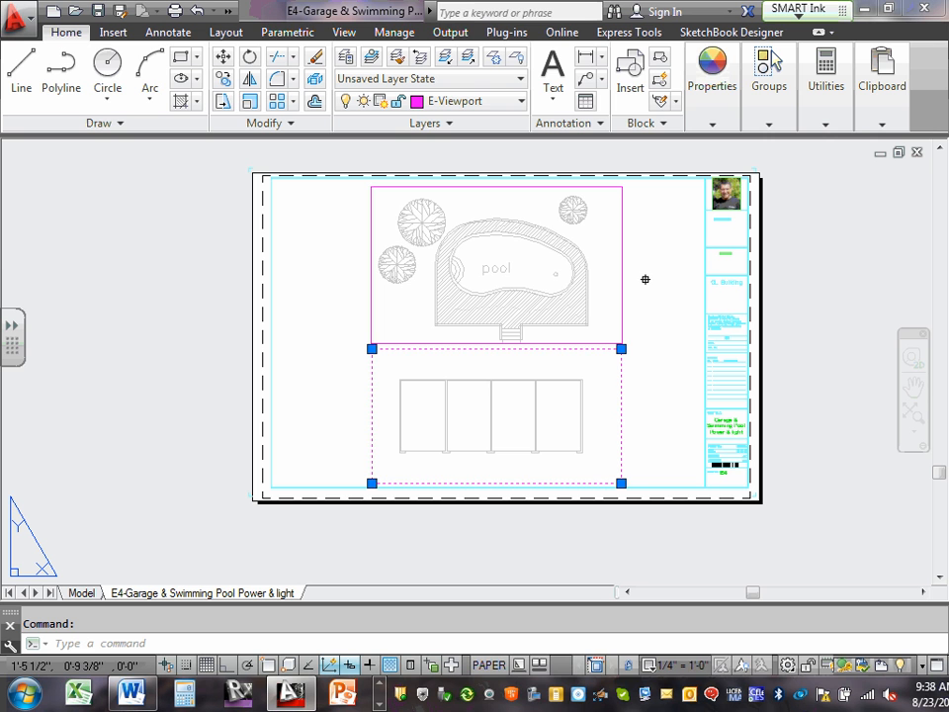
key("Escape")
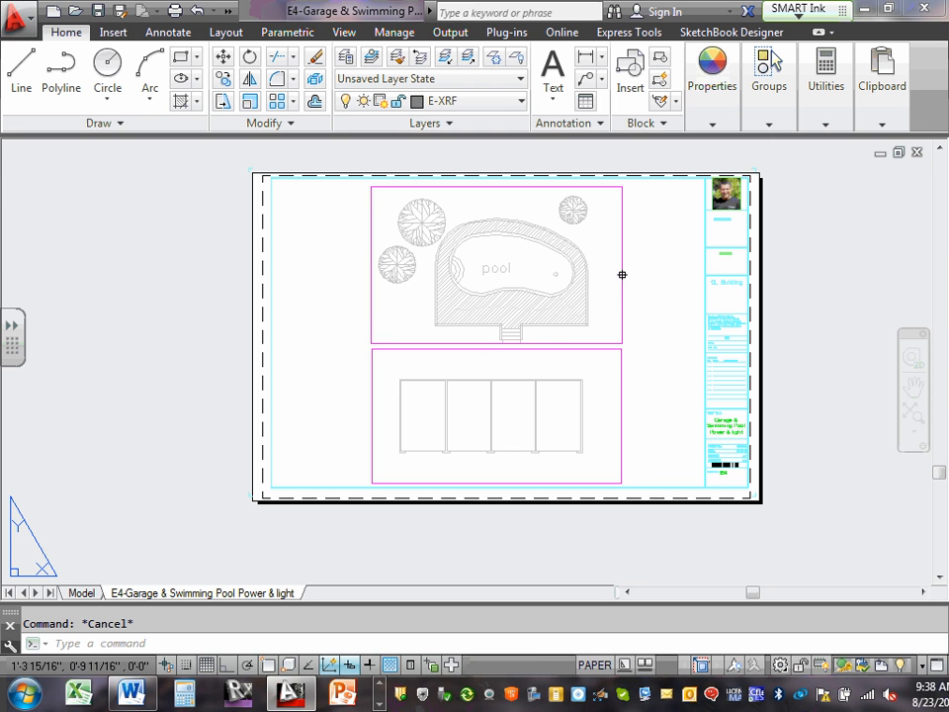
Select the pool and garage viewports individually to verify the lock state of each.
left_click(622, 275)
key("Escape")
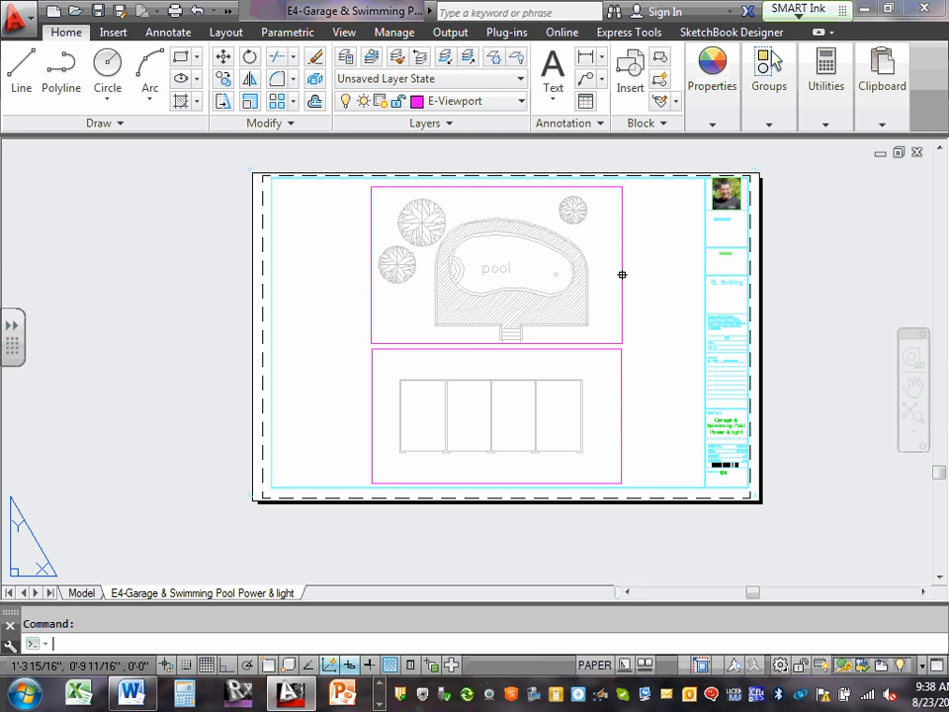
left_click(621, 409)
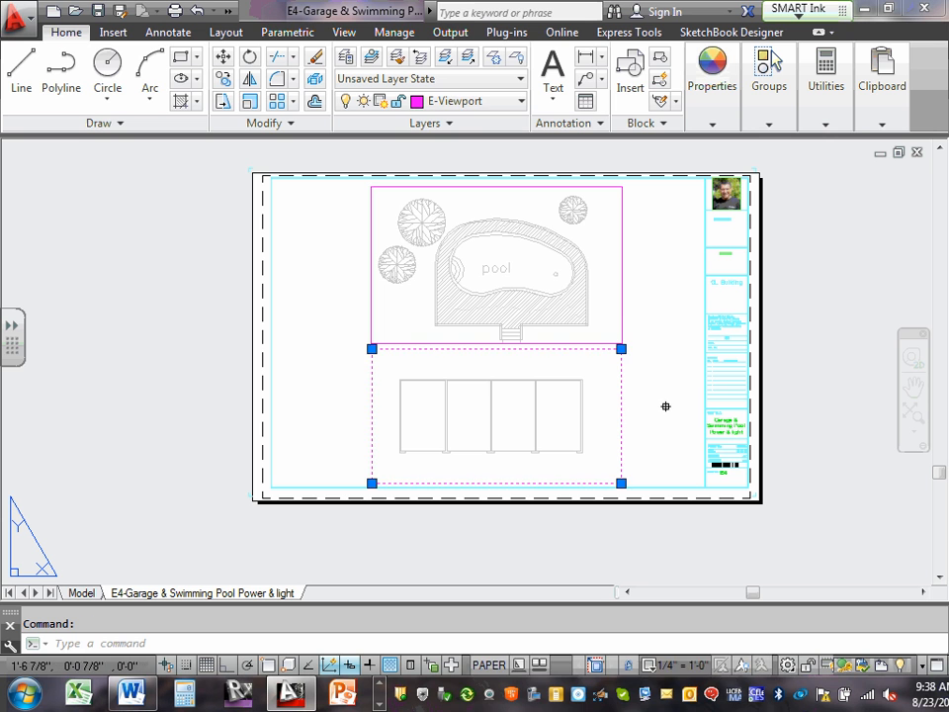
key("Escape")
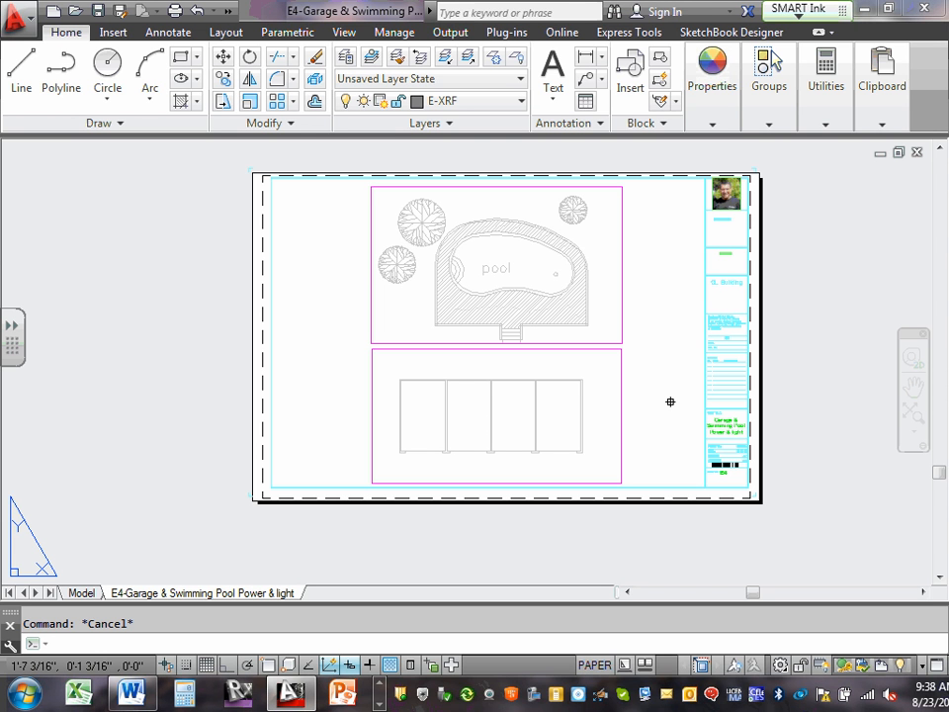
Test the pool viewport's lock by activating it and zooming in and out inside it.
double_click(405, 284)
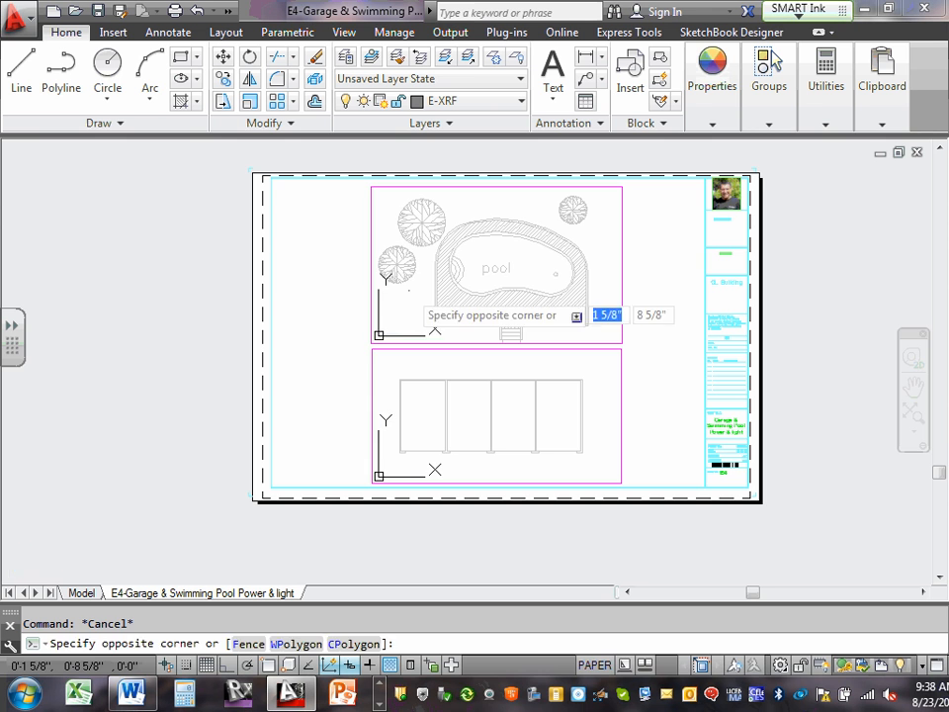
scroll(405, 290, "up", 2)
scroll(406, 288, "up", 6)
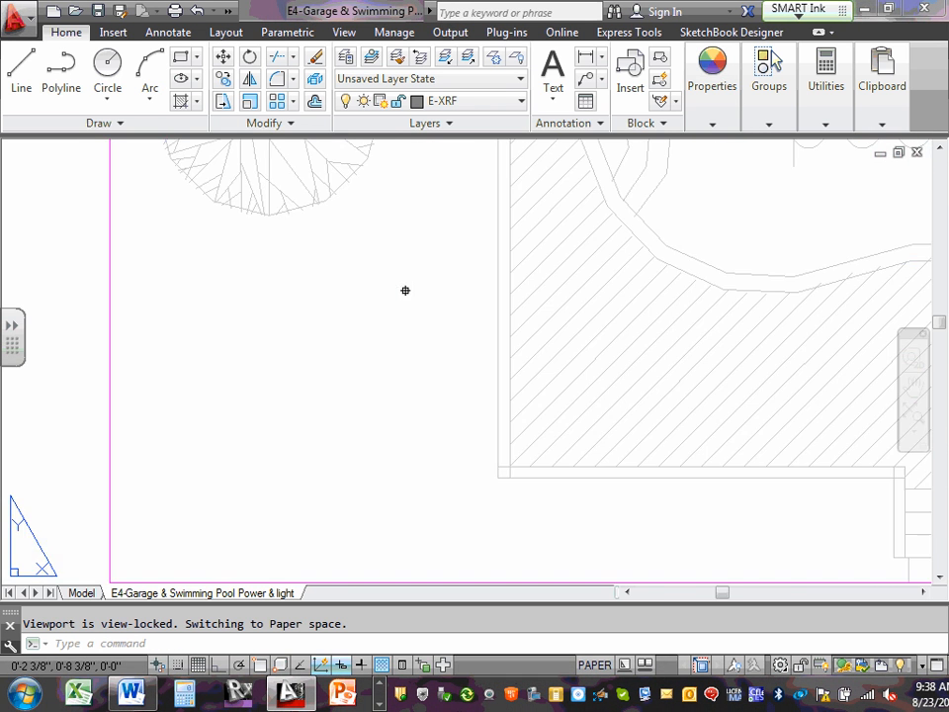
scroll(409, 287, "down", 8)
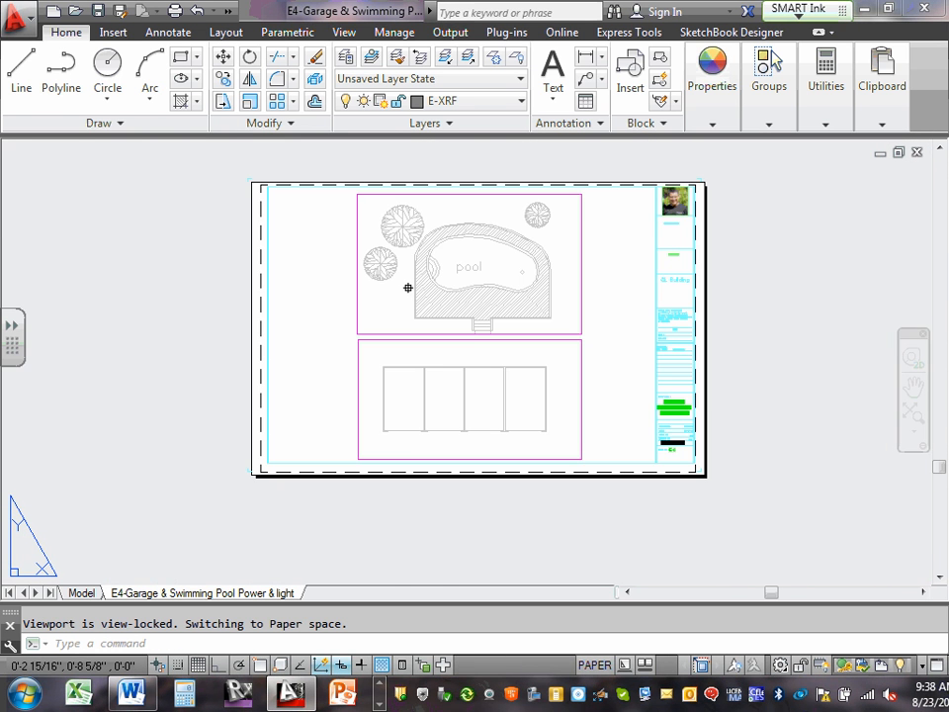
Test the garage viewport's lock by activating it and zooming inside it, cancelling any started selection.
left_click(432, 383)
scroll(430, 382, "up", 4)
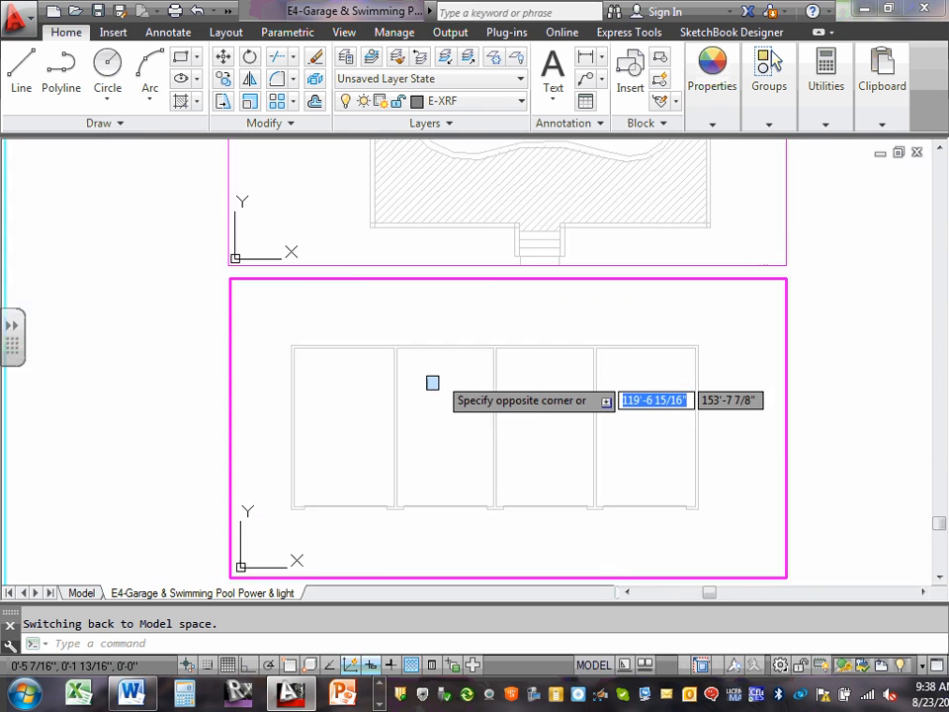
scroll(428, 380, "down", 2)
scroll(423, 377, "down", 5)
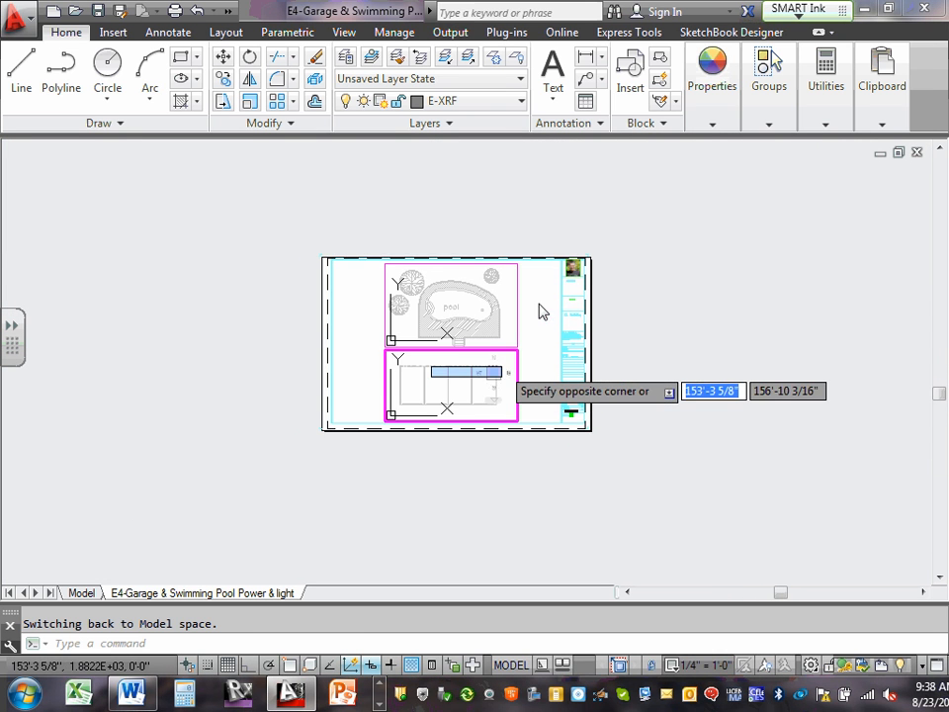
left_click(535, 310)
middle_click_drag(534, 304, 522, 307)
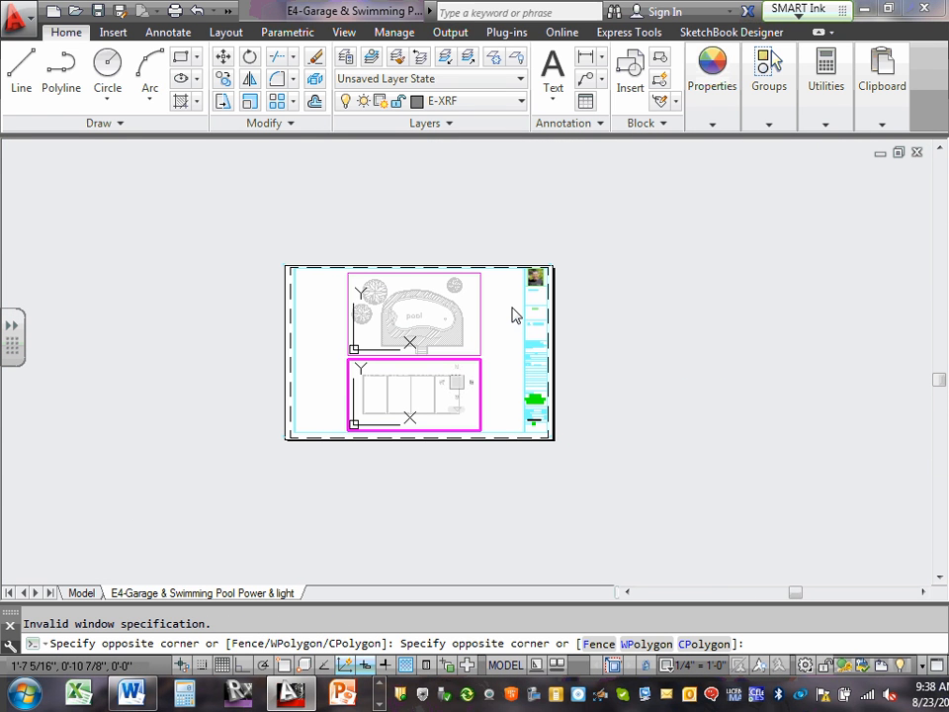
key("Escape")
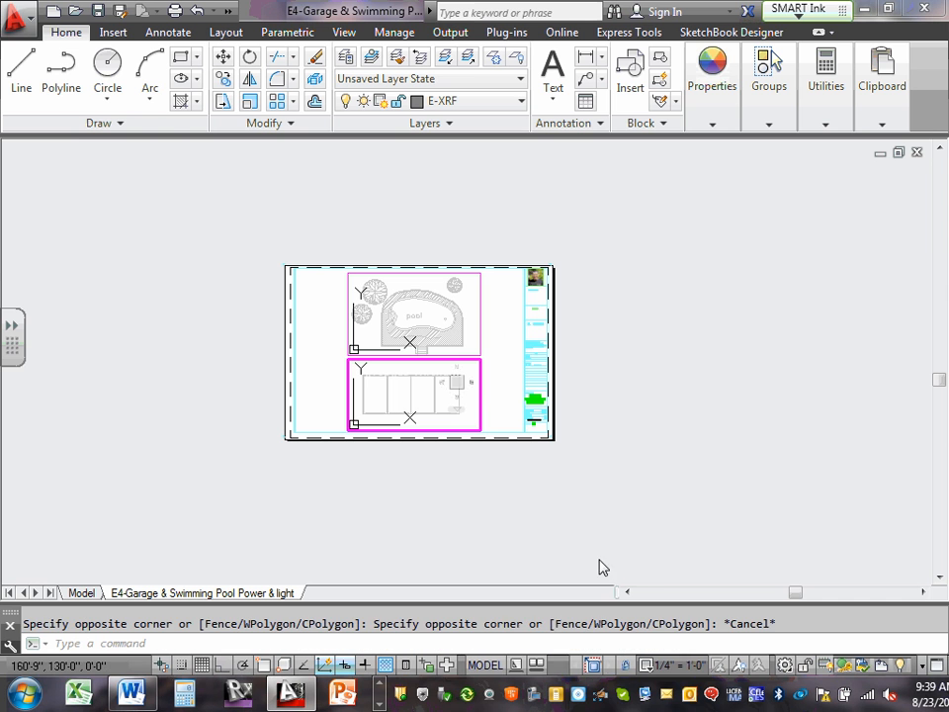
Return to paper space and frame the complete E4 sheet in the drawing window.
double_click(327, 389)
scroll(392, 380, "up", 10)
scroll(391, 381, "down", 8)
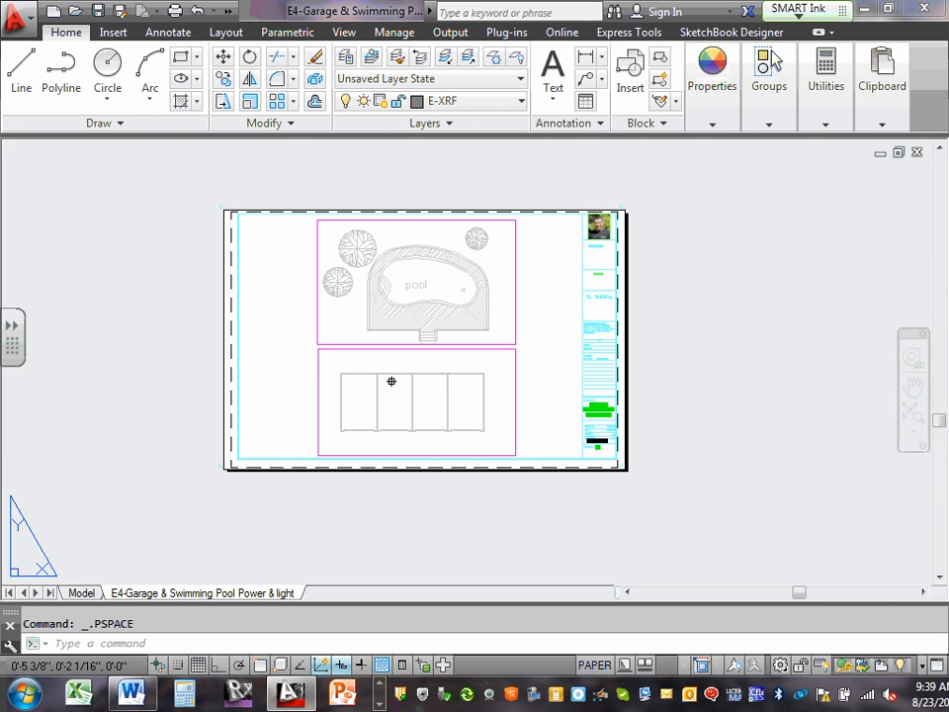
scroll(523, 332, "up", 2)
middle_click_drag(523, 332, 608, 355)
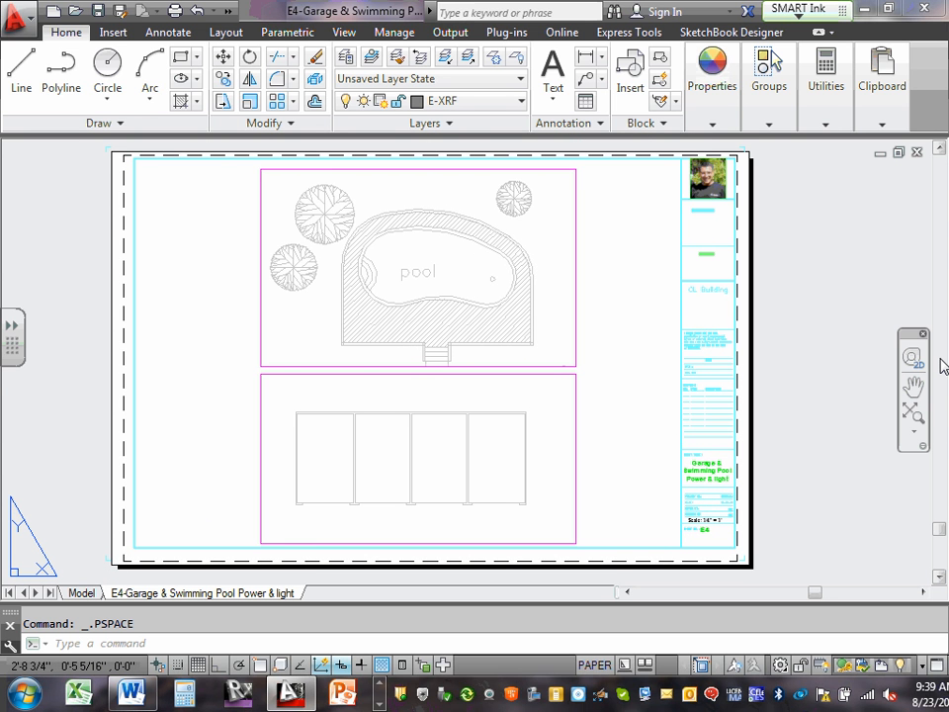
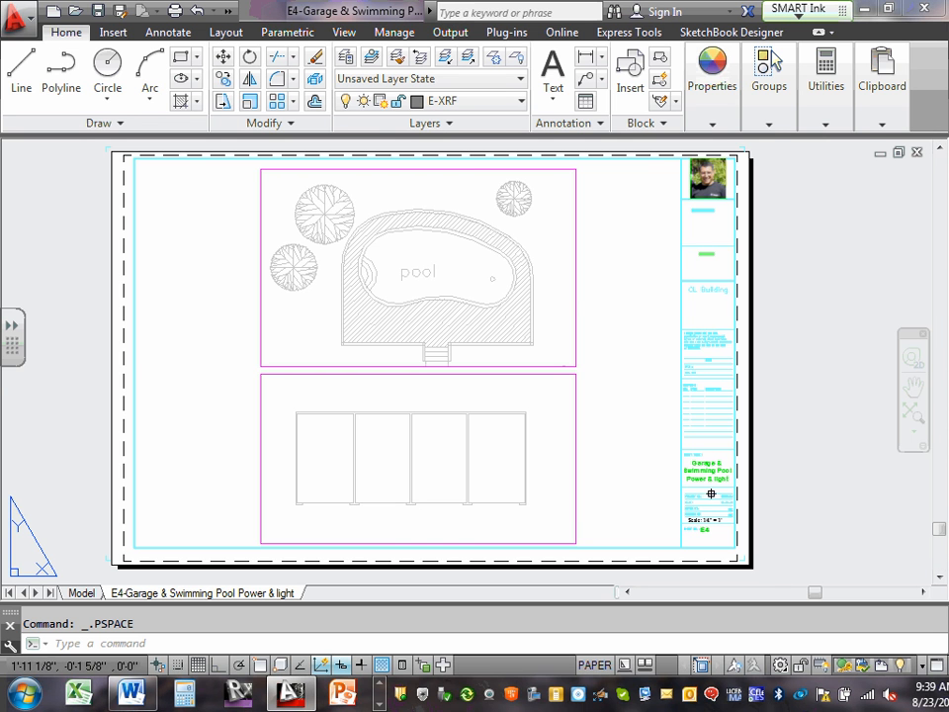
Check the scale note in the E4 title block against the sheet and bring the full layout back into view.
scroll(713, 500, "up", 8)
middle_click_drag(719, 501, 698, 287)
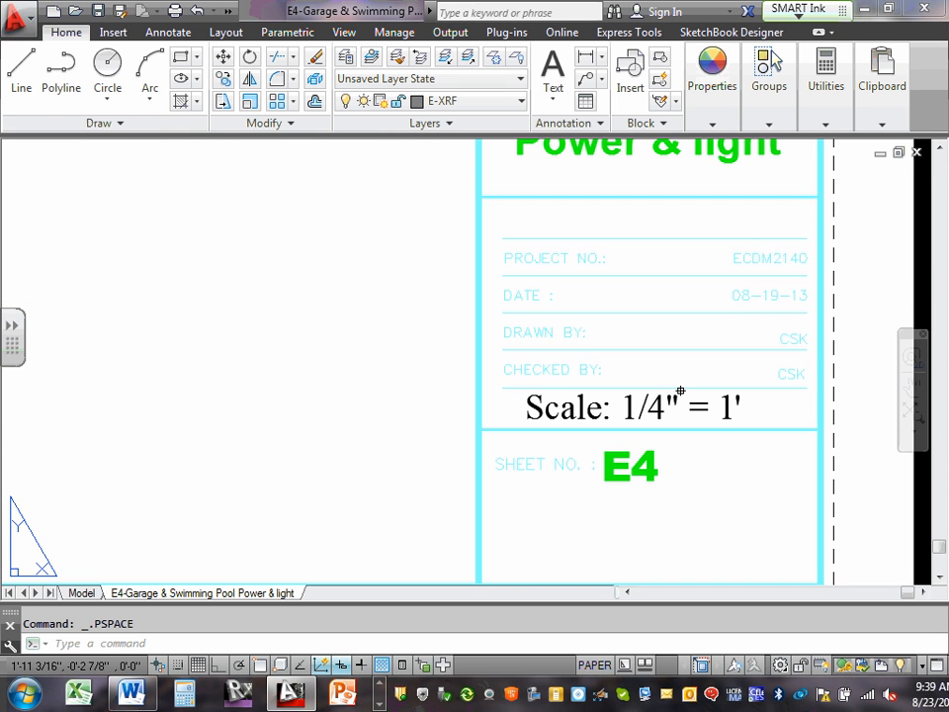
scroll(682, 383, "down", 10)
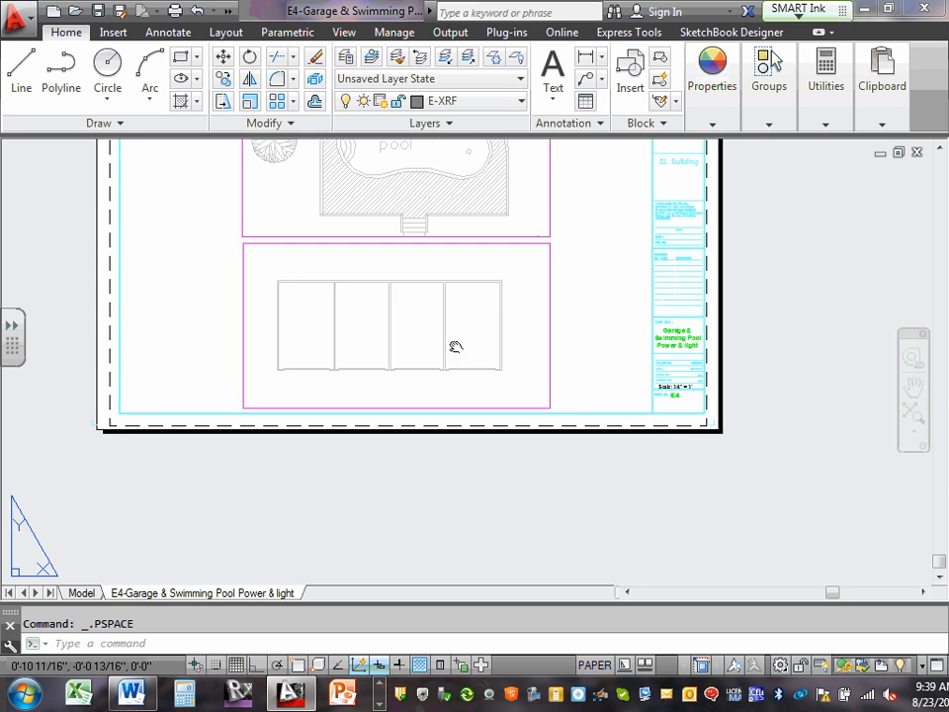
middle_click_drag(451, 344, 645, 433)
scroll(568, 336, "down", 5)
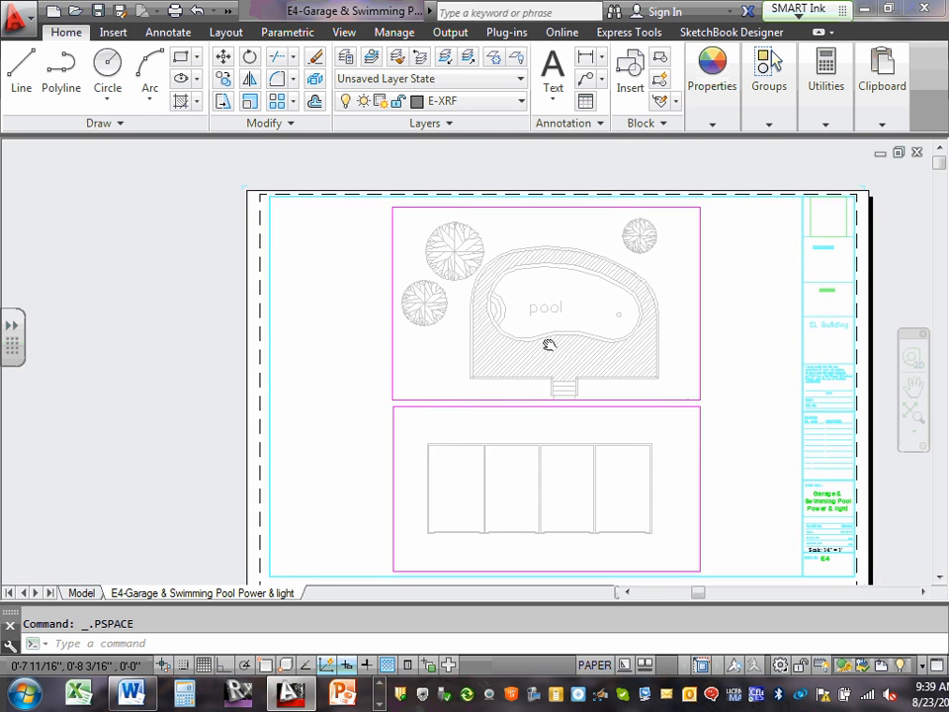
left_click(913, 413)
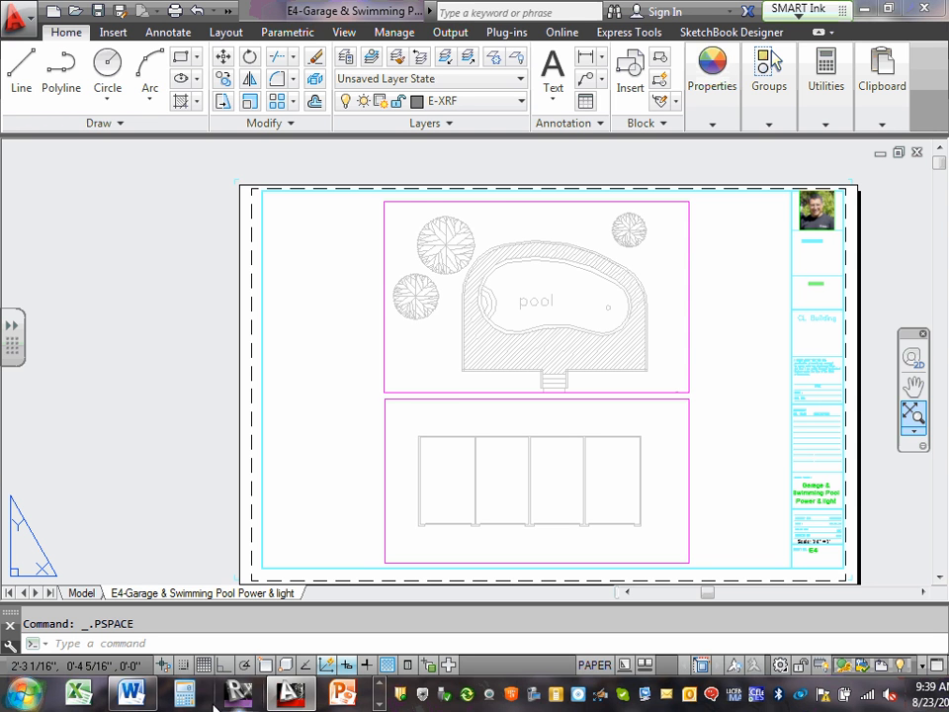
Open a plot preview of the E4 layout and examine the small stray mark between the pool and the garage.
left_click(22, 19)
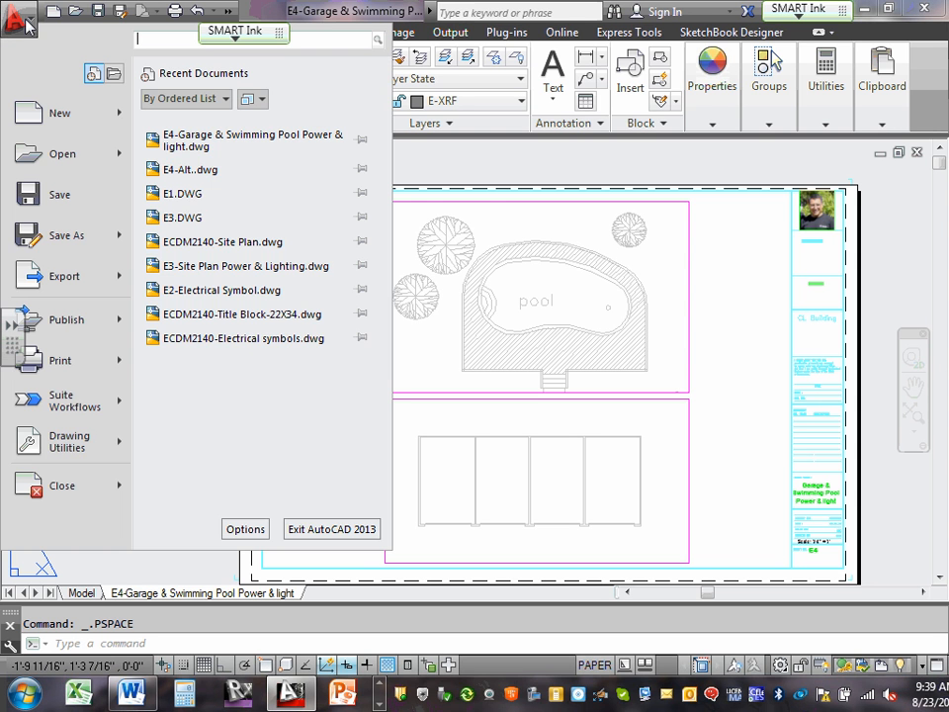
mouse_move(83, 362)
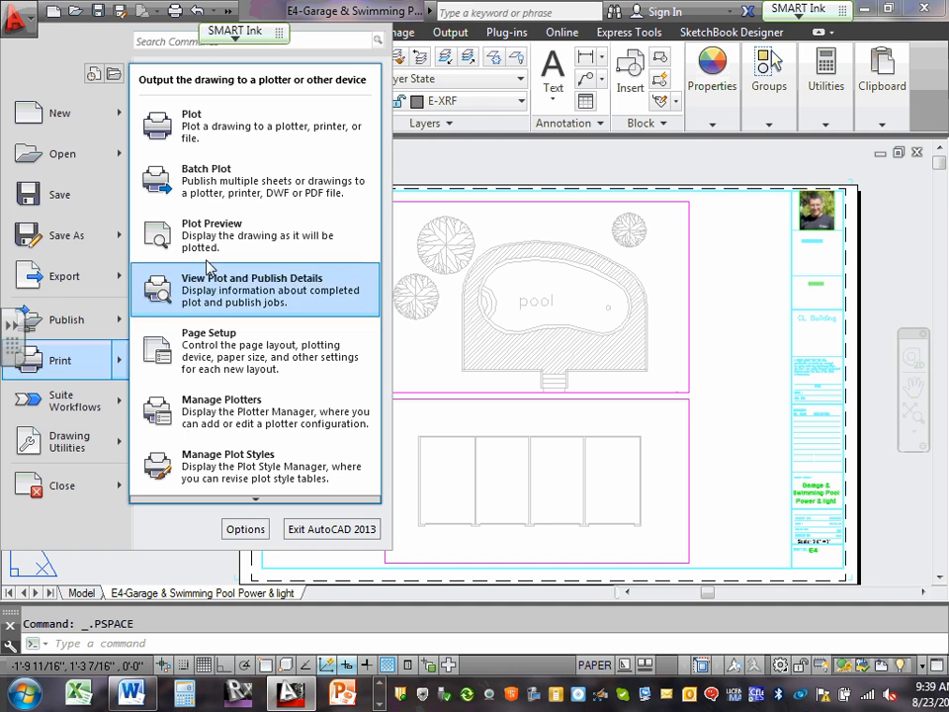
left_click(226, 226)
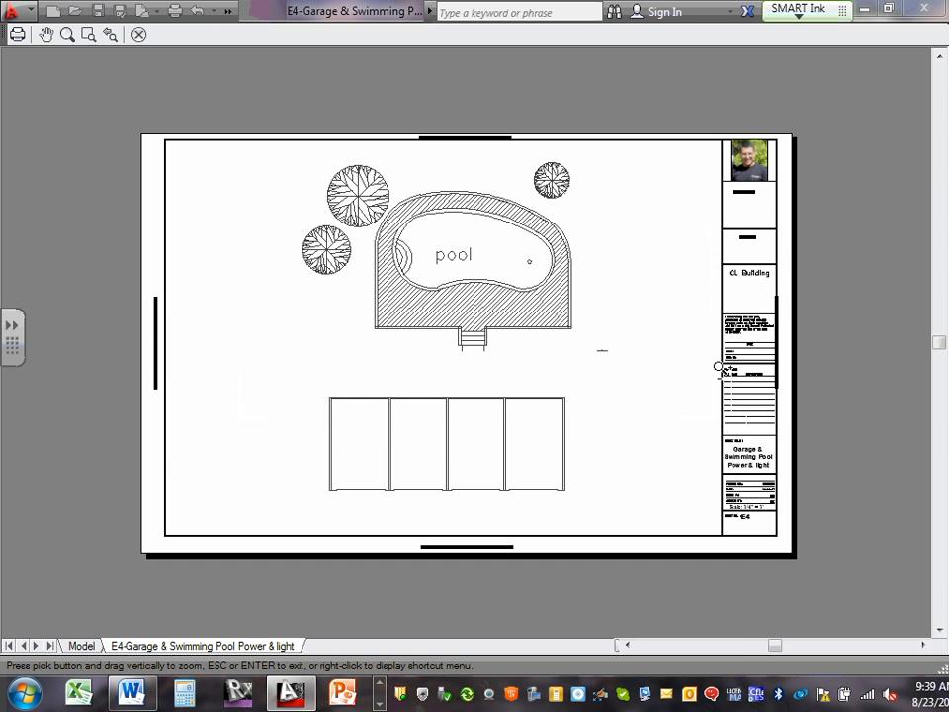
scroll(668, 366, "up", 5)
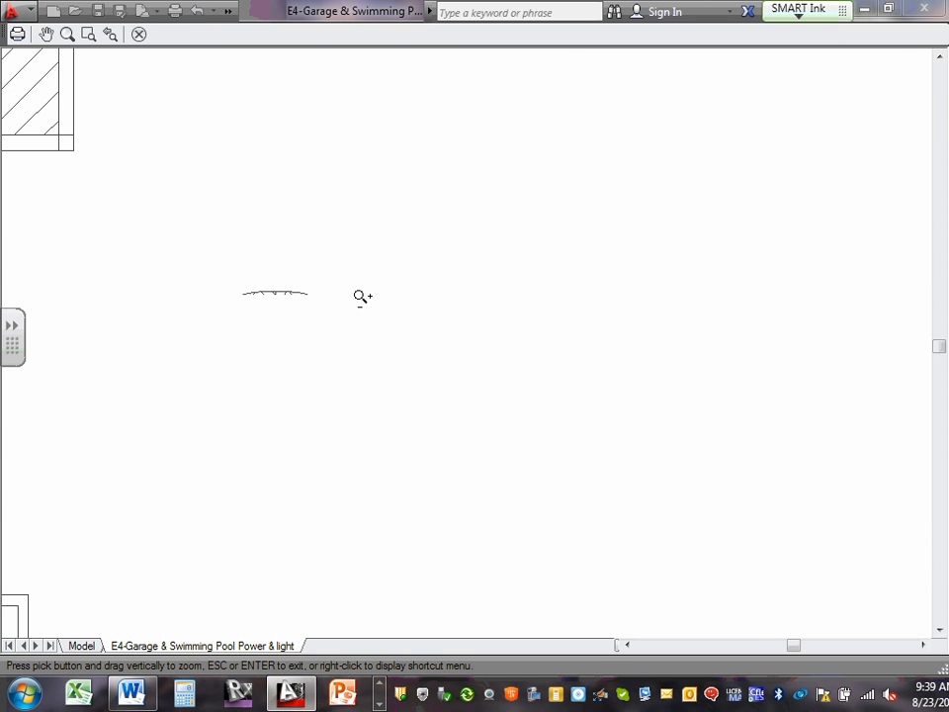
scroll(303, 278, "up", 3)
scroll(287, 286, "down", 4)
scroll(282, 293, "up", 4)
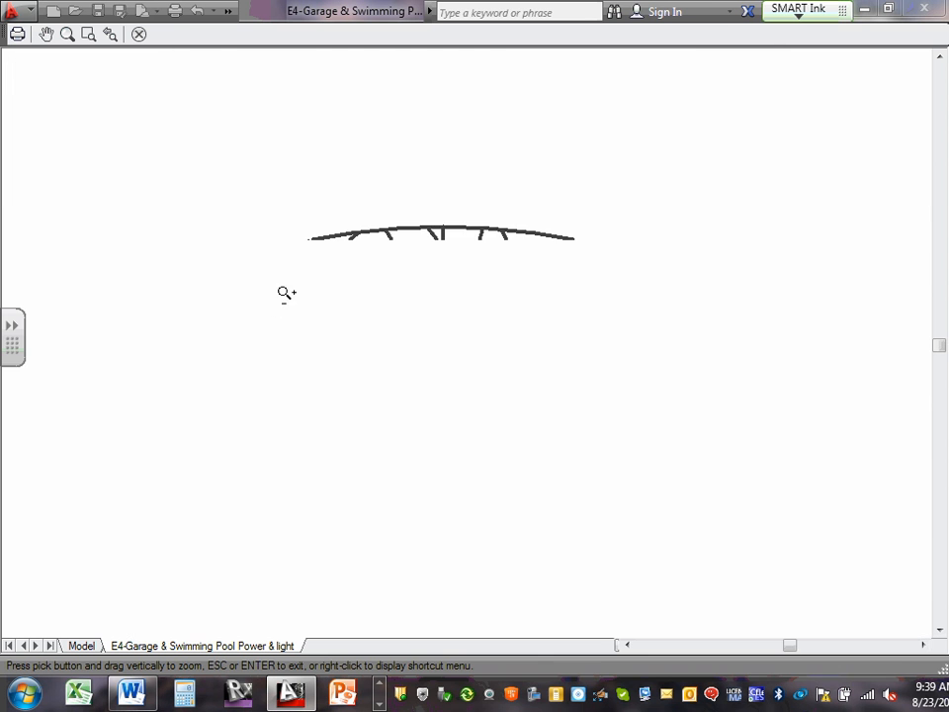
scroll(416, 250, "down", 4)
scroll(439, 256, "up", 4)
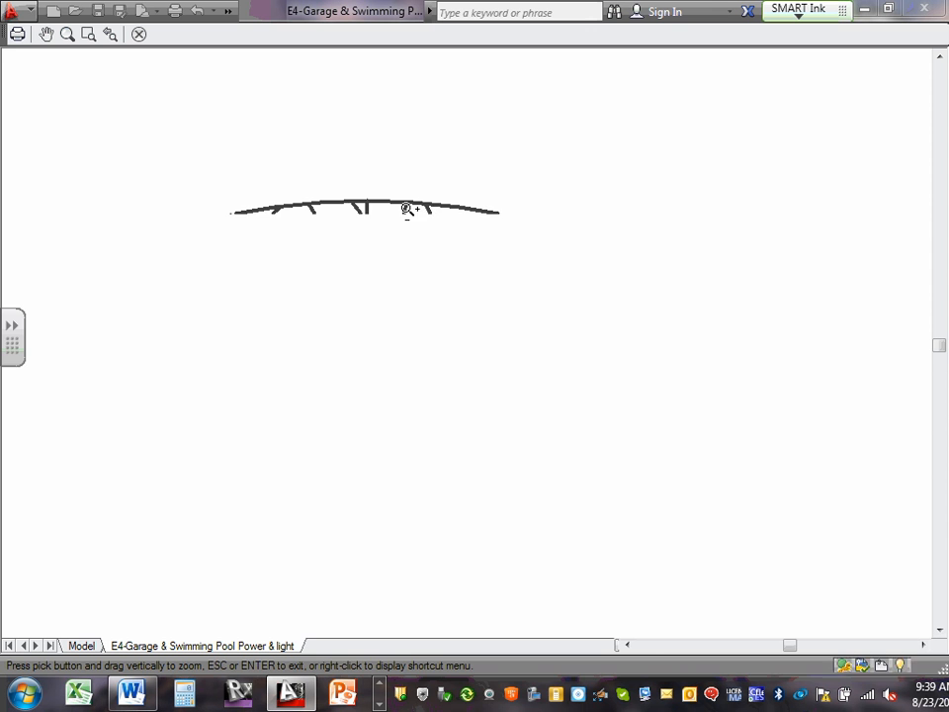
scroll(410, 210, "down", 2)
scroll(413, 212, "down", 4)
scroll(337, 230, "up", 4)
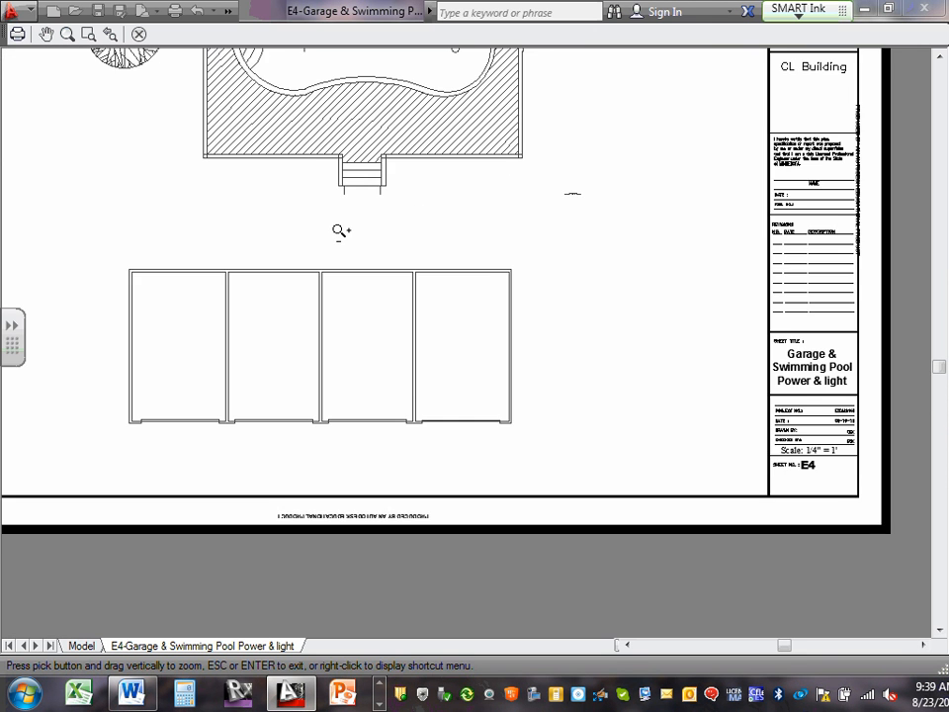
Examine the garage plan and the overall sheet in the plot preview, and close the preview.
middle_click_drag(339, 233, 466, 371)
scroll(462, 417, "down", 4)
scroll(471, 421, "up", 2)
scroll(508, 451, "up", 3)
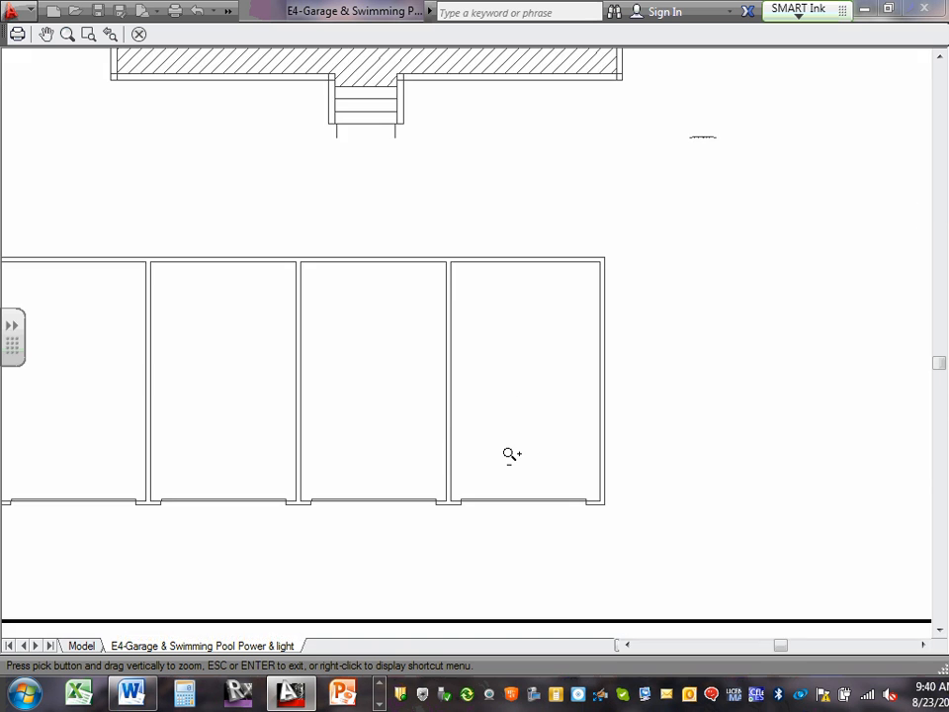
scroll(433, 447, "down", 4)
scroll(439, 448, "up", 2)
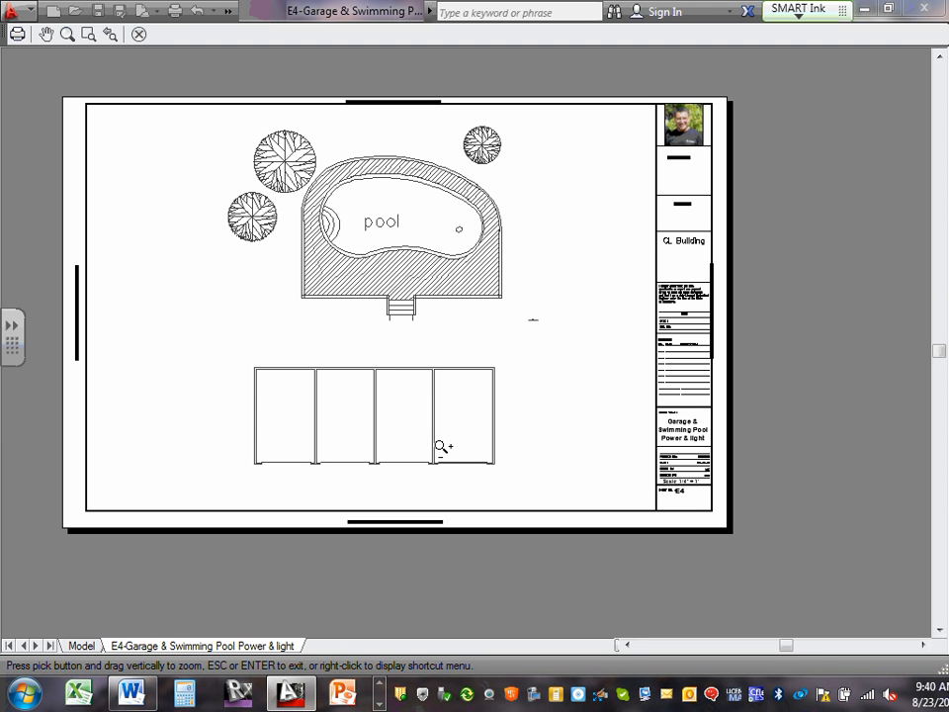
left_click(138, 33)
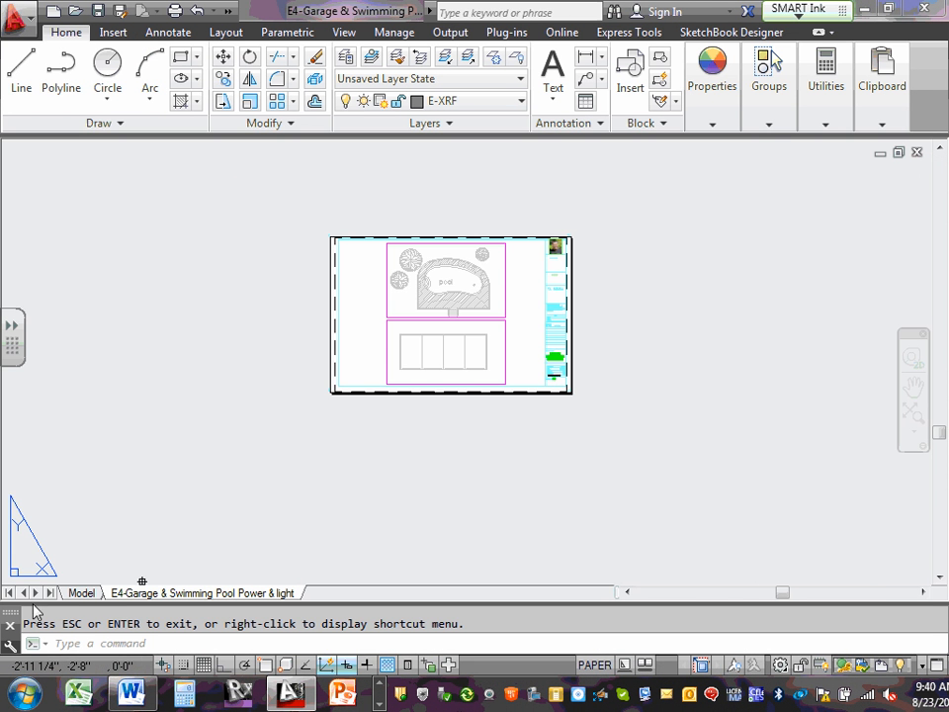
Switch to model space and examine the sample text notes below the garage plan and the whole site plan.
left_click(79, 592)
scroll(635, 421, "up", 6)
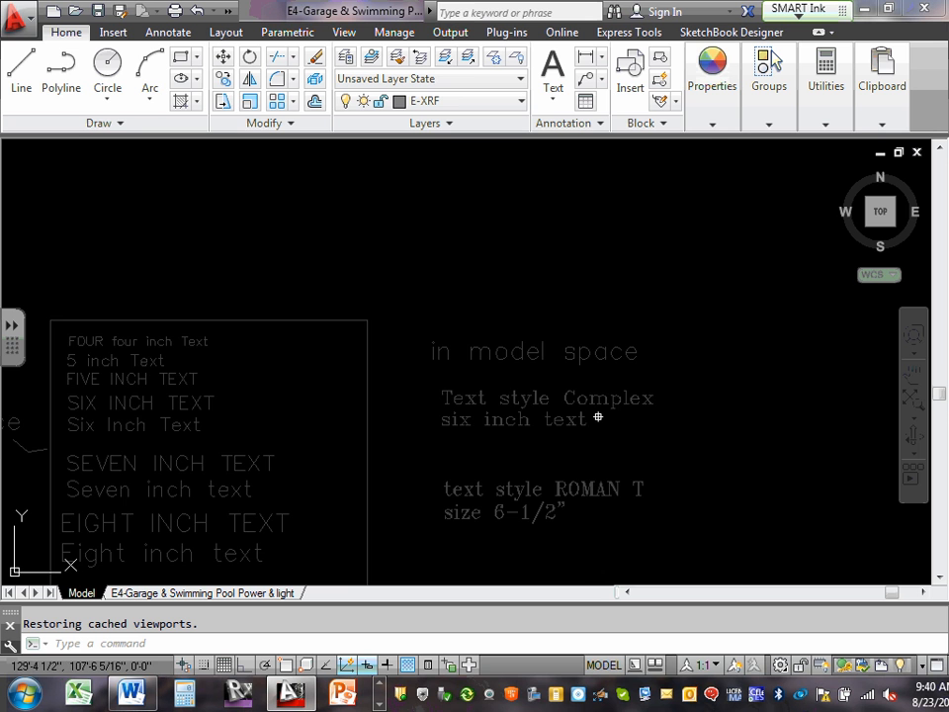
scroll(596, 416, "down", 4)
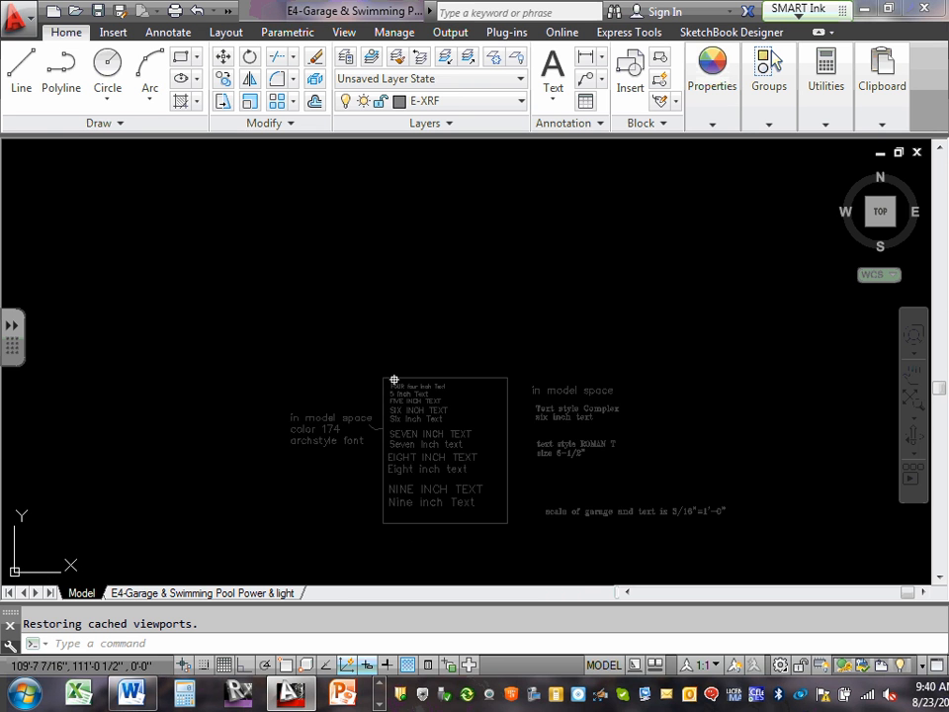
scroll(393, 381, "down", 8)
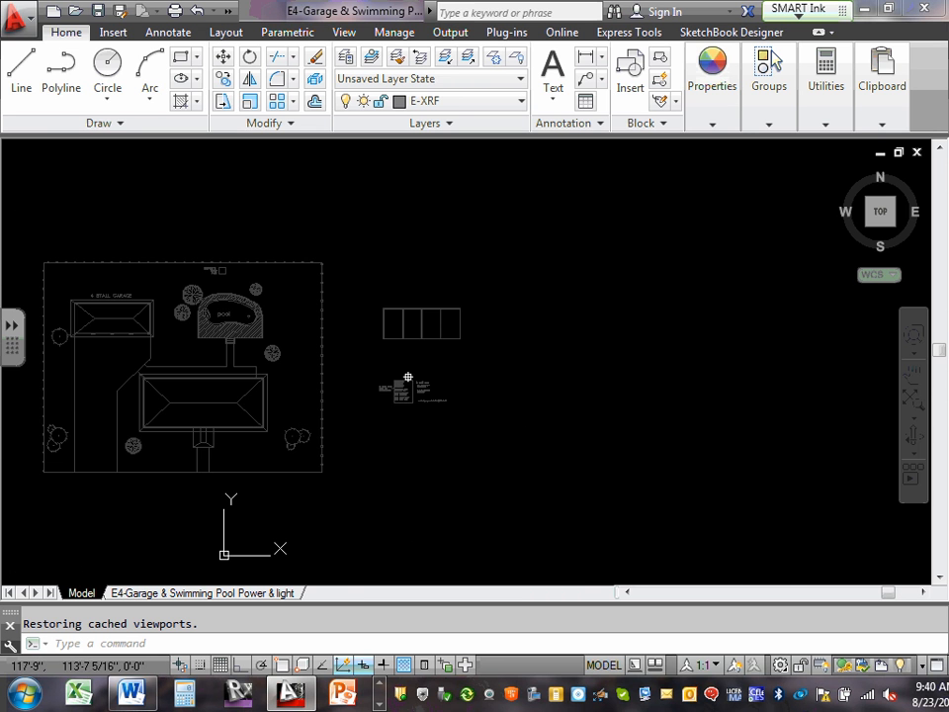
Return to the E4 layout and inspect the stray linework along the pool viewport's bottom edge.
left_click(182, 592)
scroll(470, 303, "up", 3)
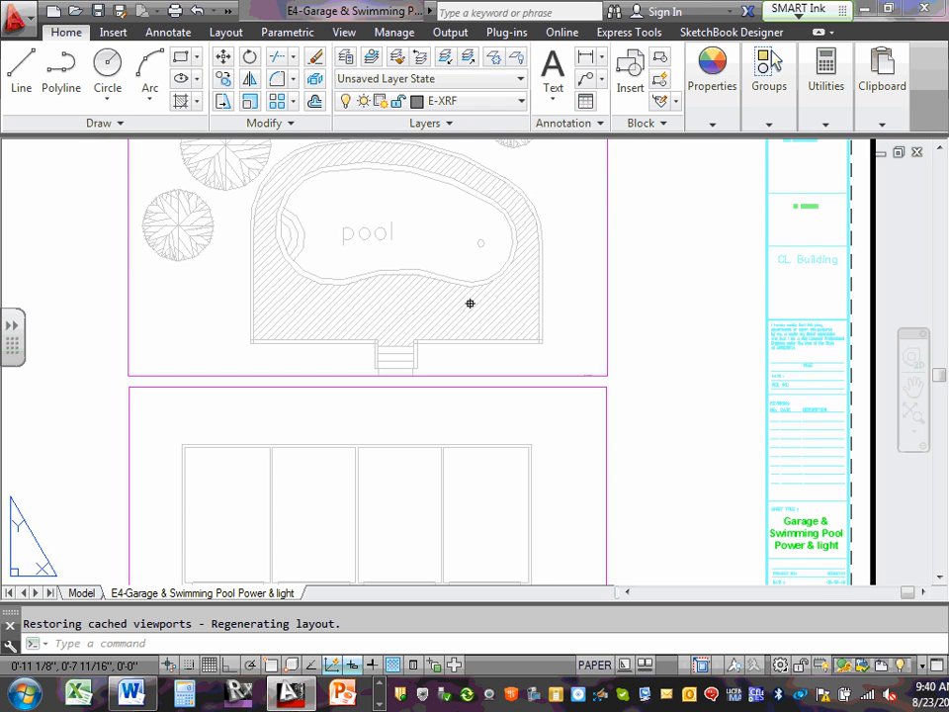
scroll(641, 327, "up", 3)
scroll(554, 445, "up", 2)
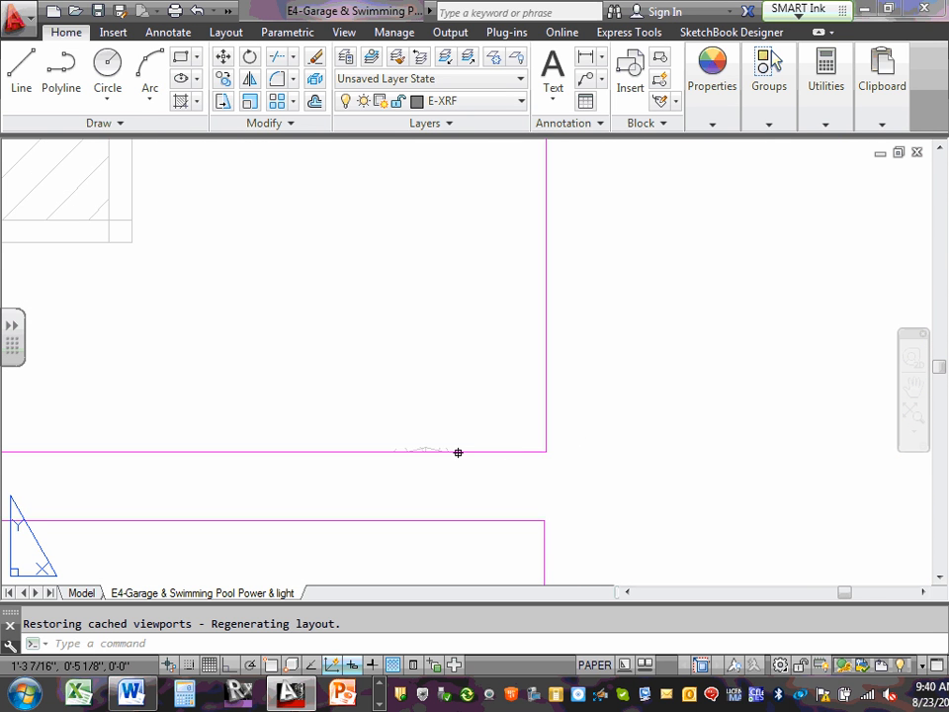
scroll(458, 452, "up", 3)
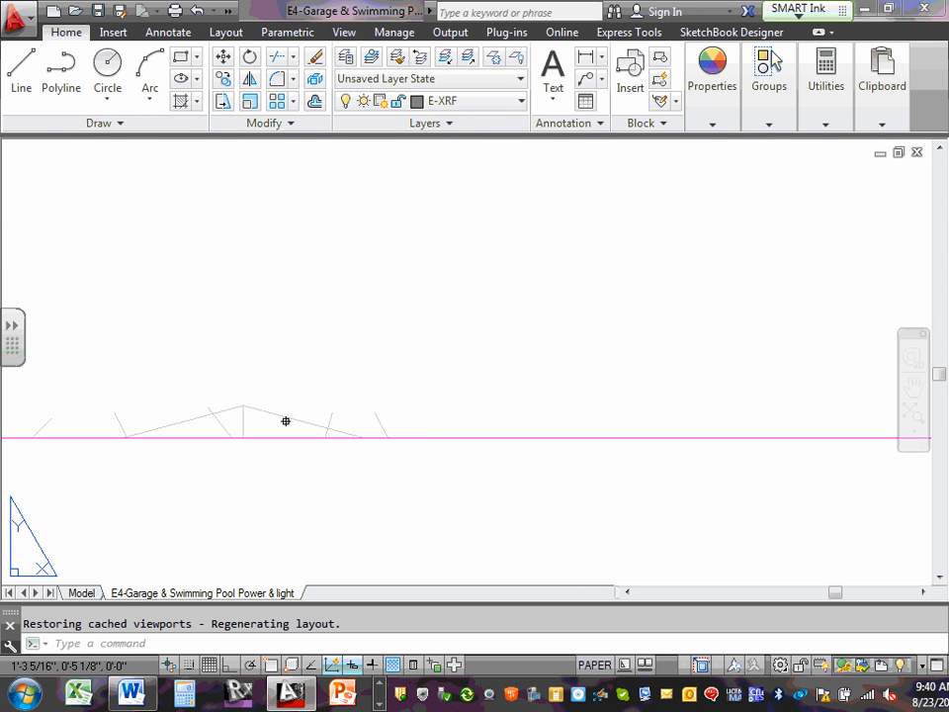
scroll(286, 421, "down", 2)
middle_click_drag(284, 420, 346, 352)
scroll(344, 354, "up", 1)
scroll(346, 356, "down", 1)
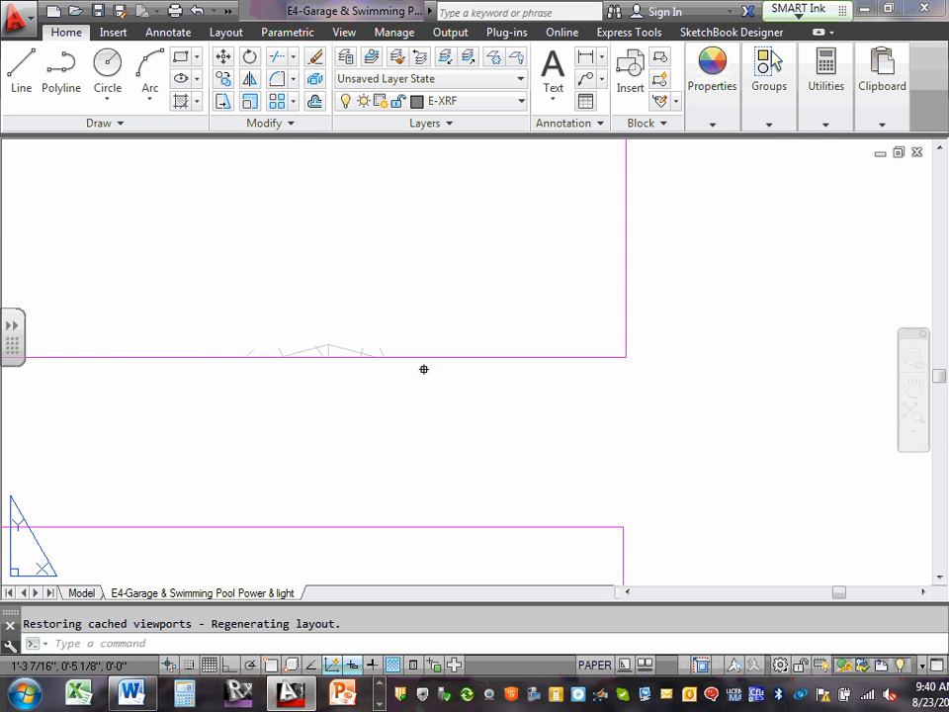
scroll(484, 367, "down", 4)
scroll(341, 360, "down", 2)
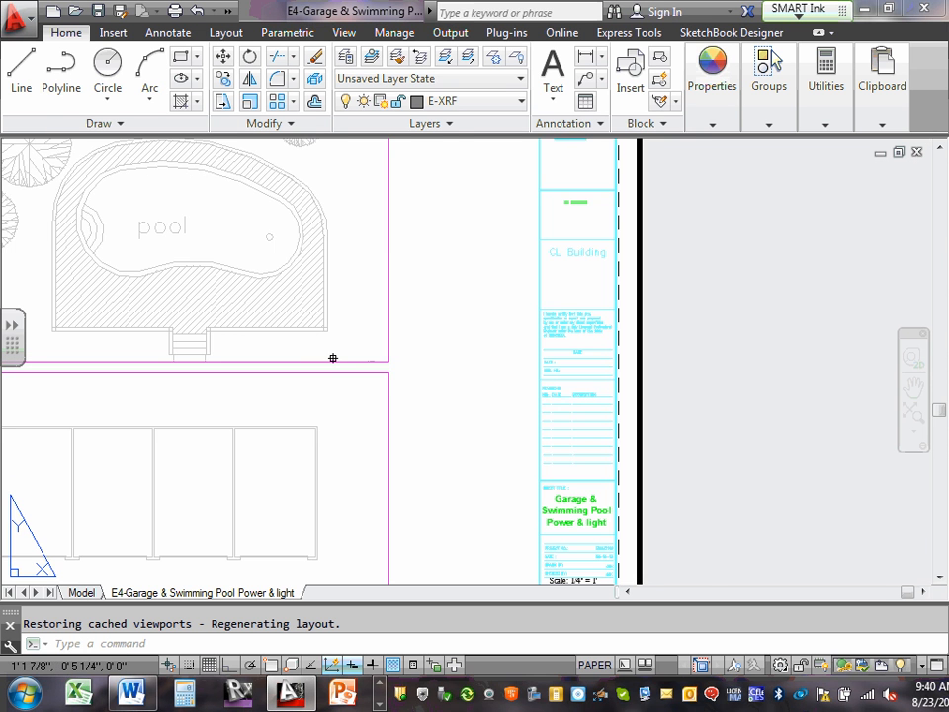
middle_click_drag(332, 358, 452, 432)
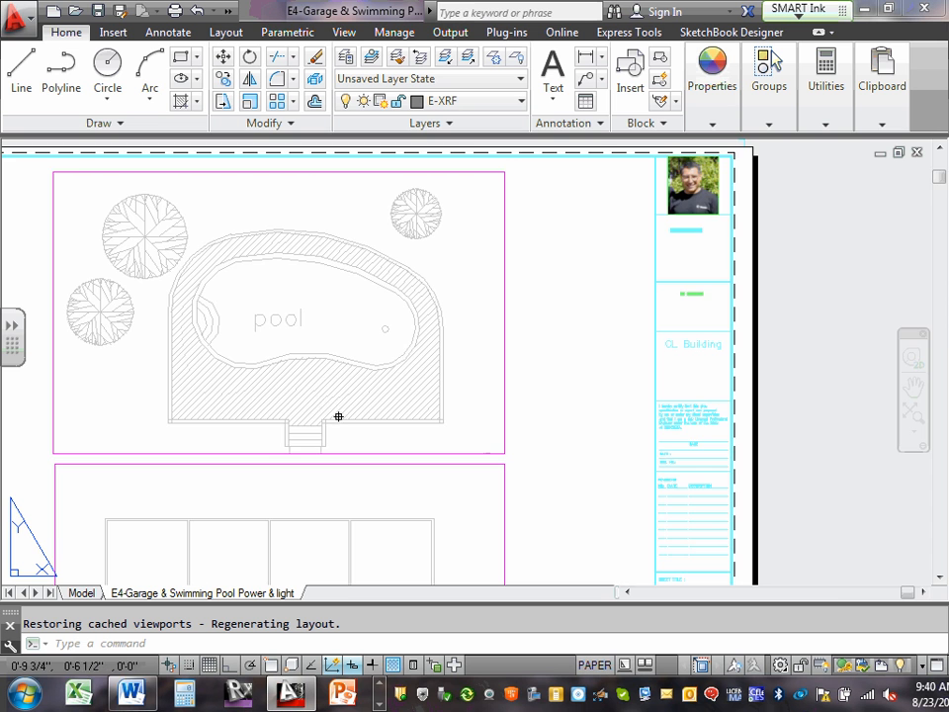
Stretch the pool viewport's lower-right corner slightly up and inward to crop out the stray linework, and clear the selection.
scroll(345, 415, "up", 1)
scroll(510, 488, "up", 2)
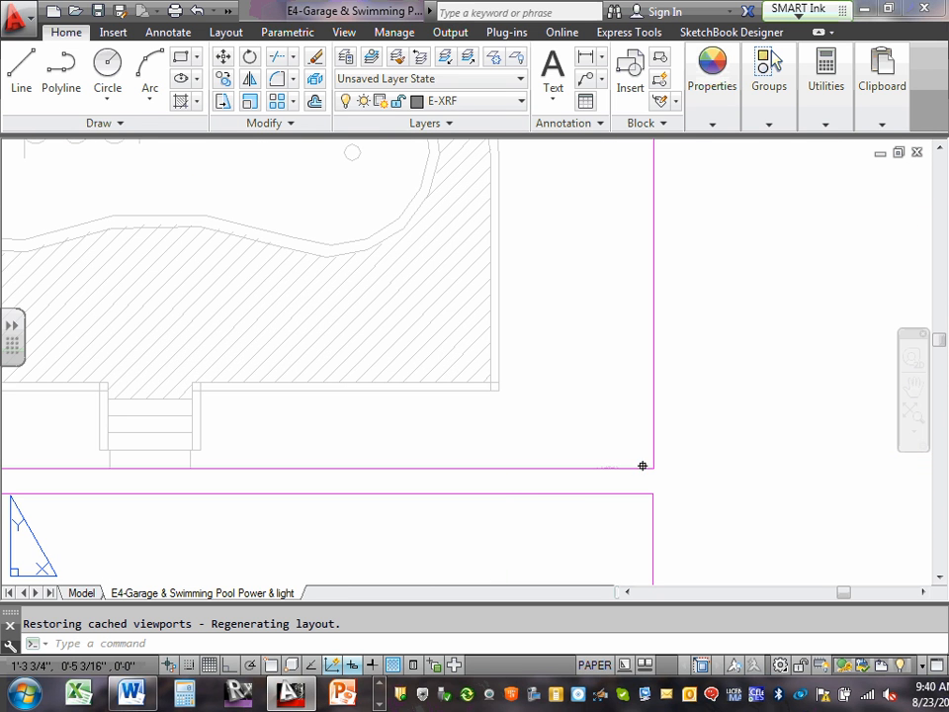
scroll(623, 473, "up", 2)
scroll(583, 445, "up", 1)
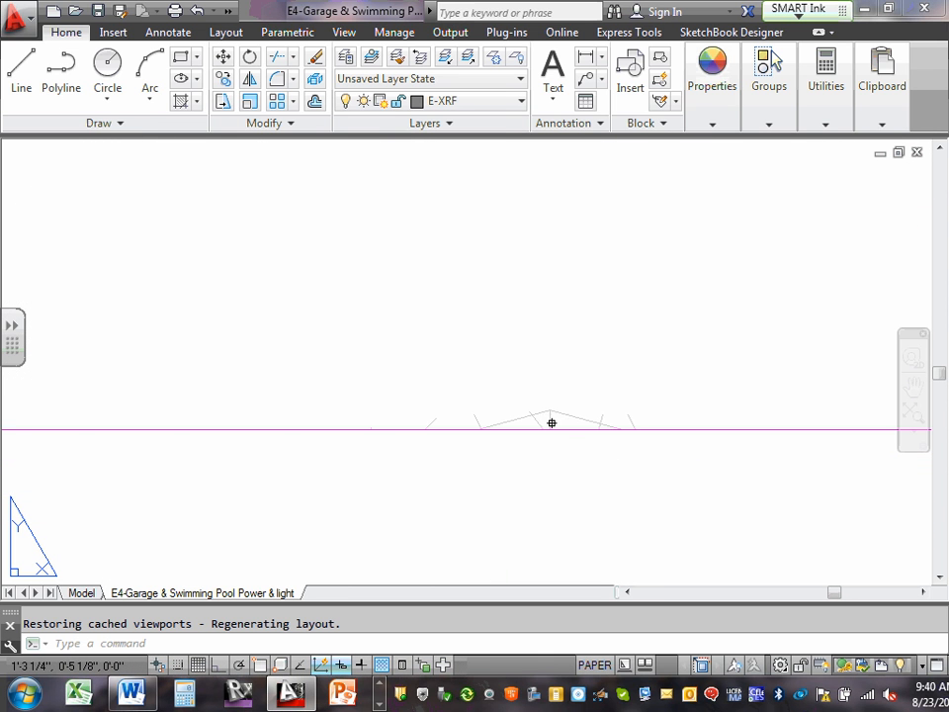
left_click(675, 430)
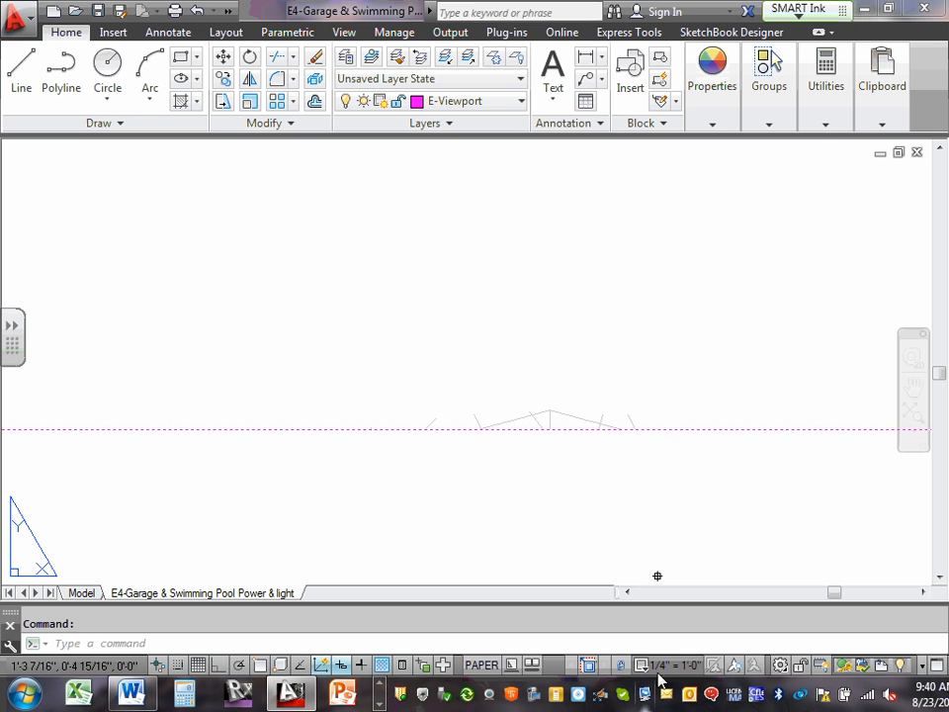
left_click(636, 489)
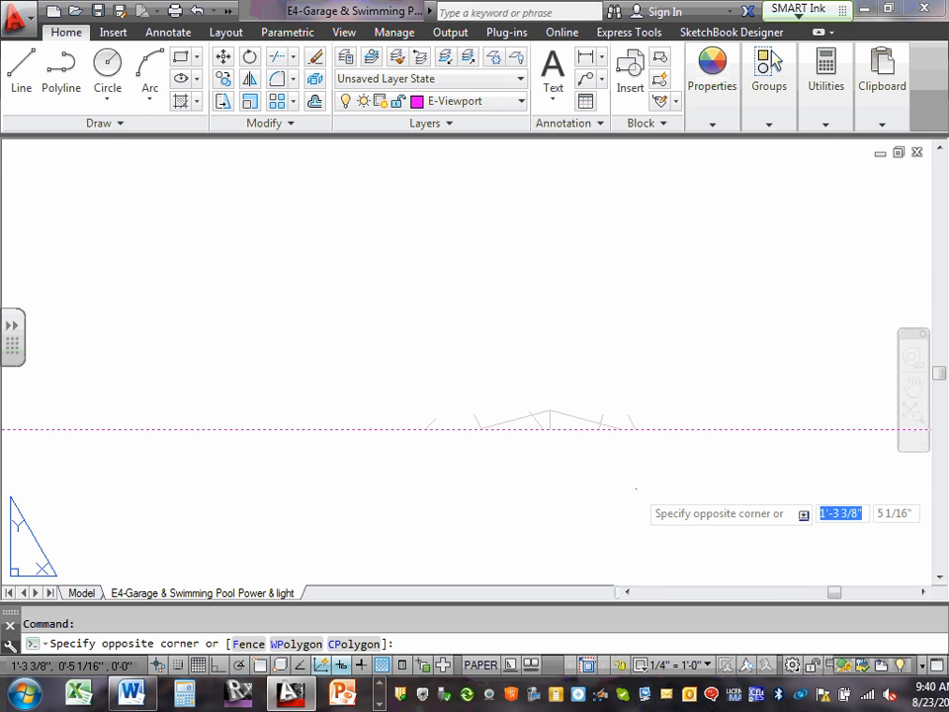
scroll(632, 484, "down", 5)
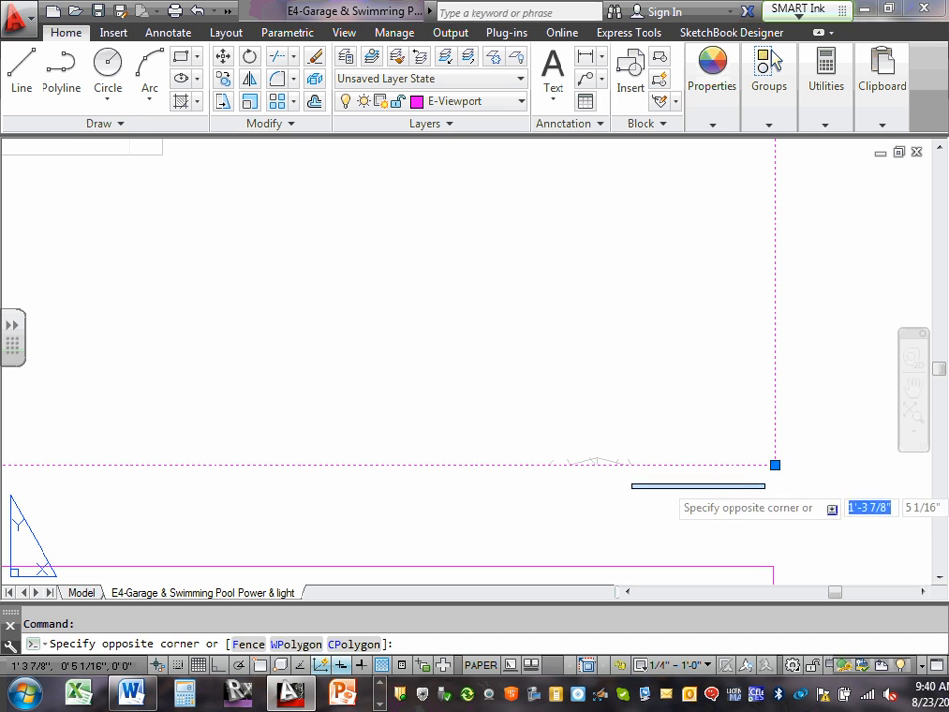
left_click(787, 469)
left_click(775, 464)
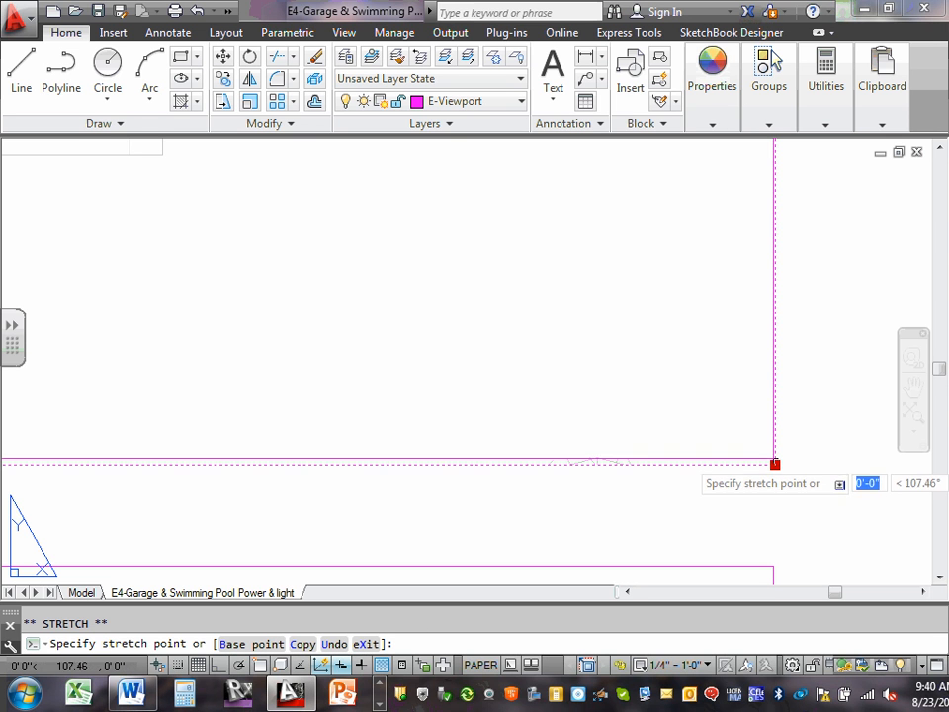
left_click(771, 454)
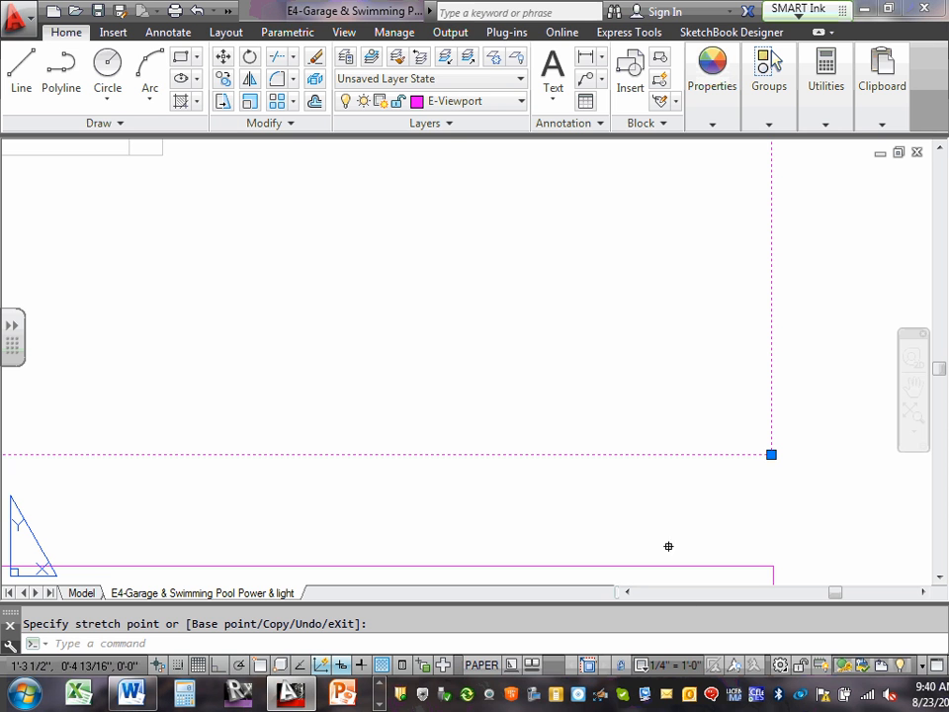
left_click(686, 489)
key("Escape")
key("Escape")
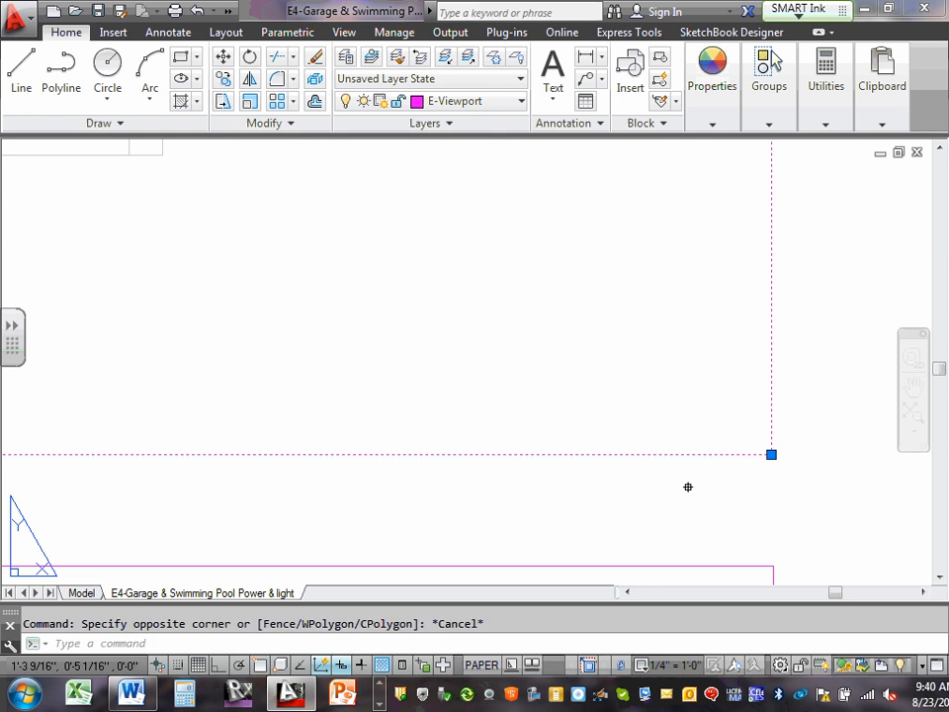
Zoom the E4 layout to its extents.
scroll(689, 469, "down", 5)
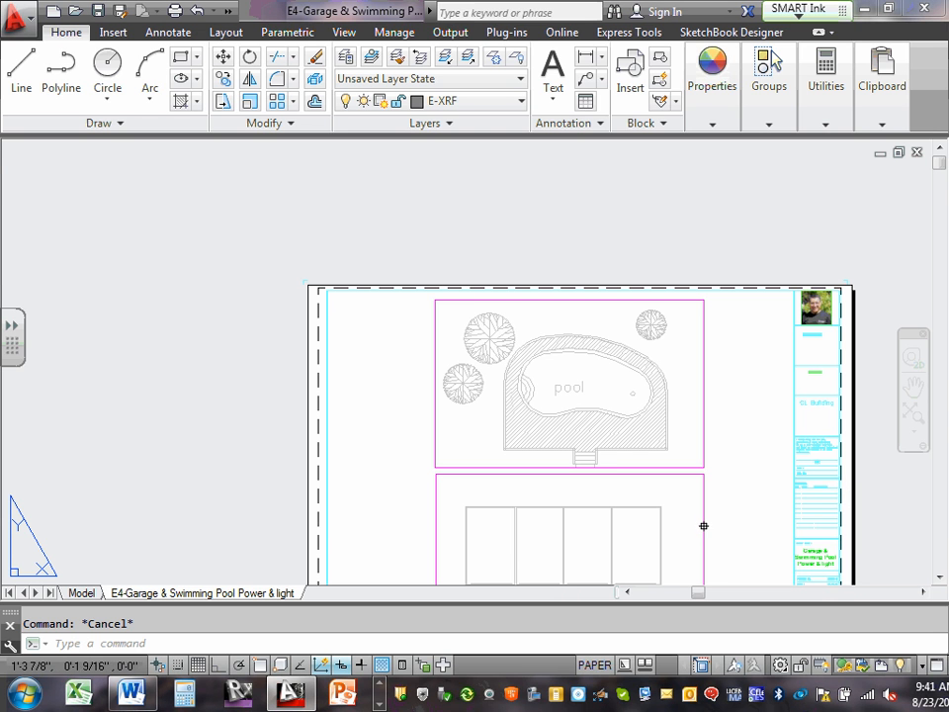
type("z")
key("Return")
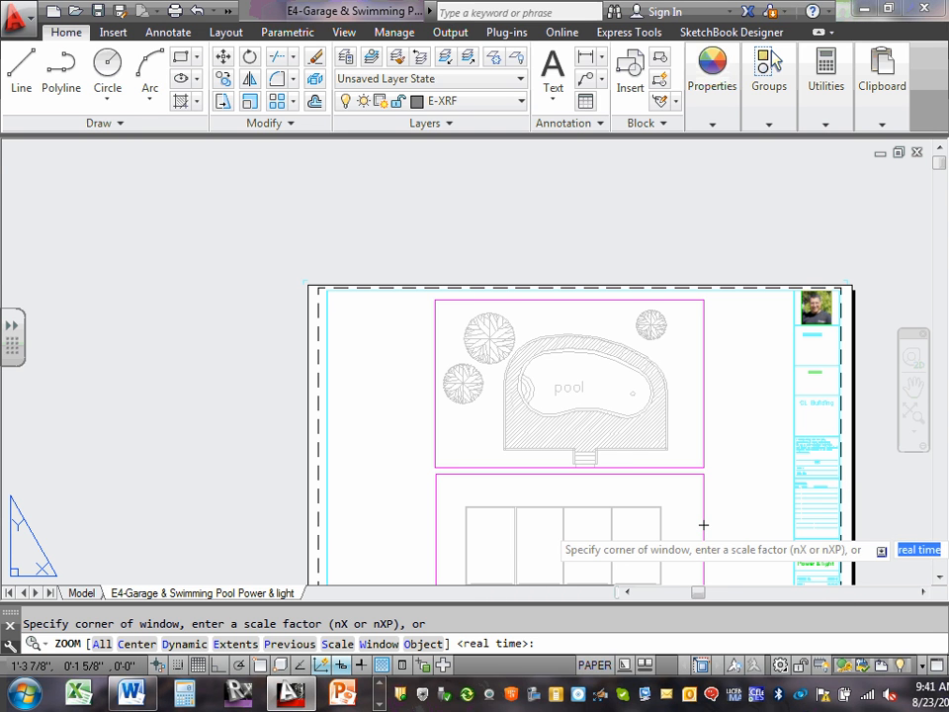
key("Escape")
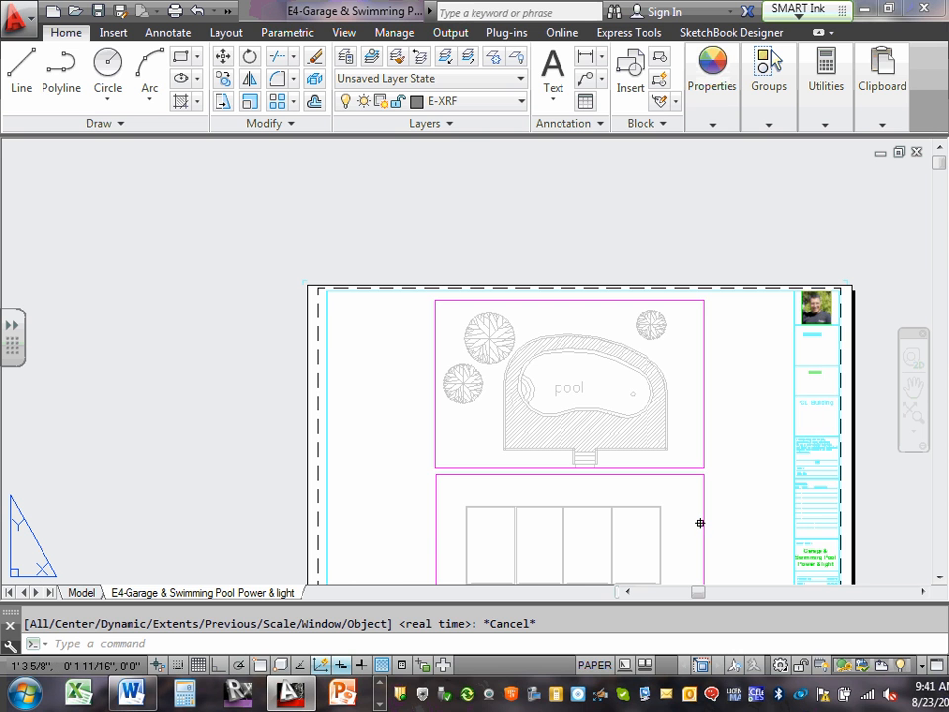
type("z")
key("Return")
type("e")
key("Return")
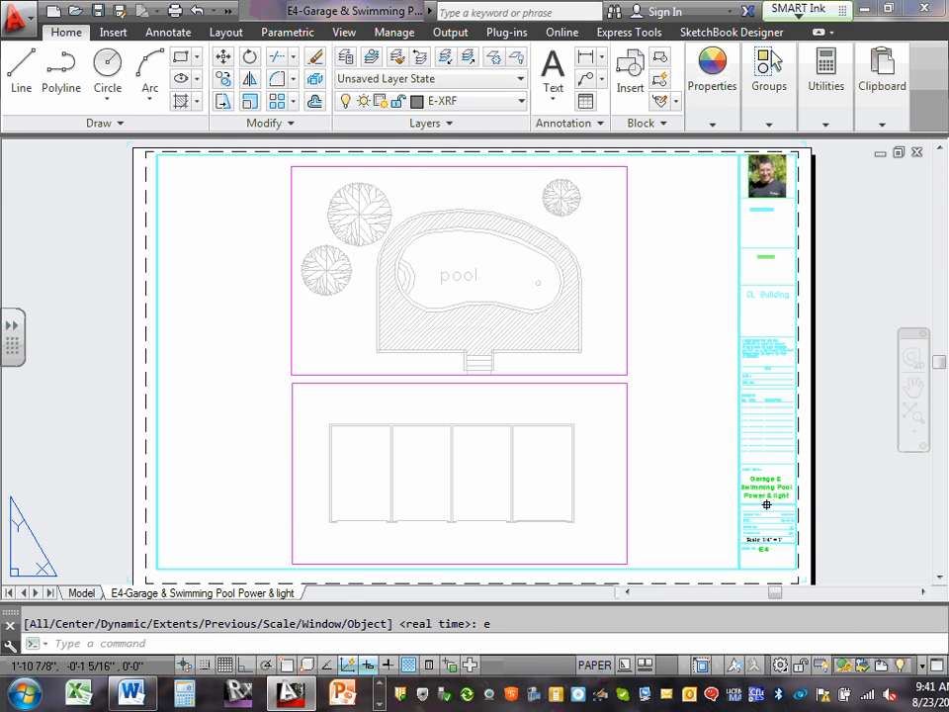
Examine the title block's sheet title, scale and sheet number, and restore the full layout view.
scroll(766, 504, "up", 4)
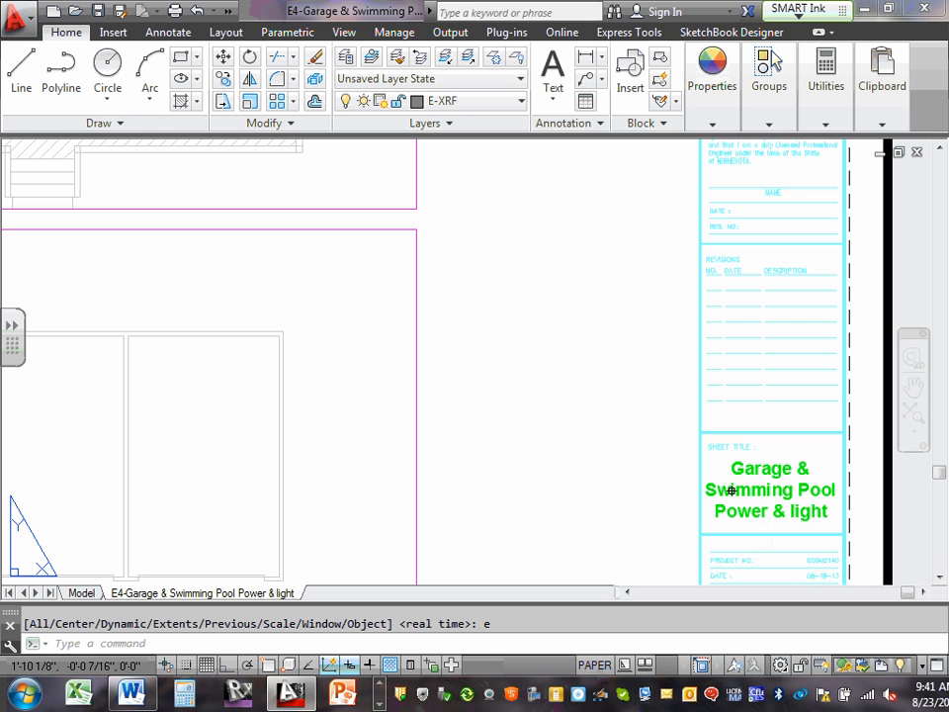
scroll(804, 573, "down", 5)
scroll(760, 561, "up", 5)
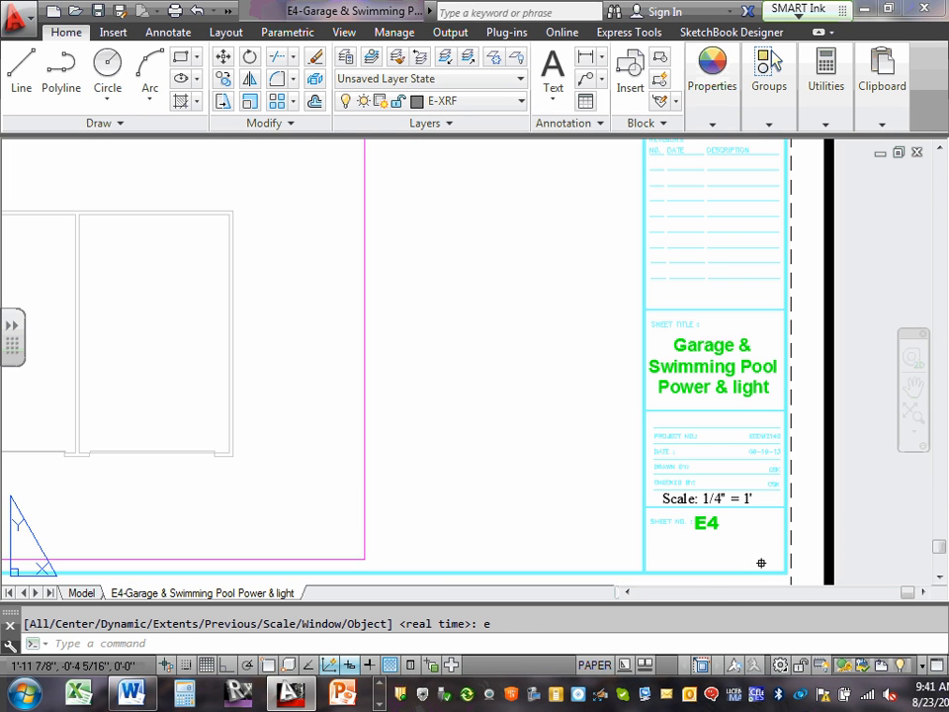
scroll(737, 539, "down", 5)
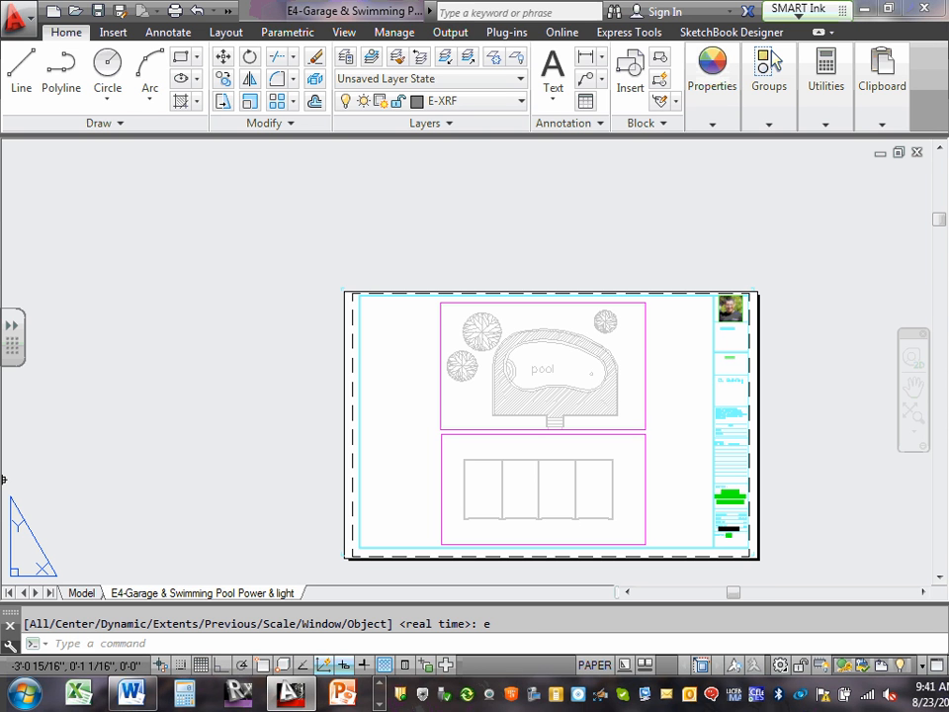
type("z")
key("Return")
type("e")
key("Return")
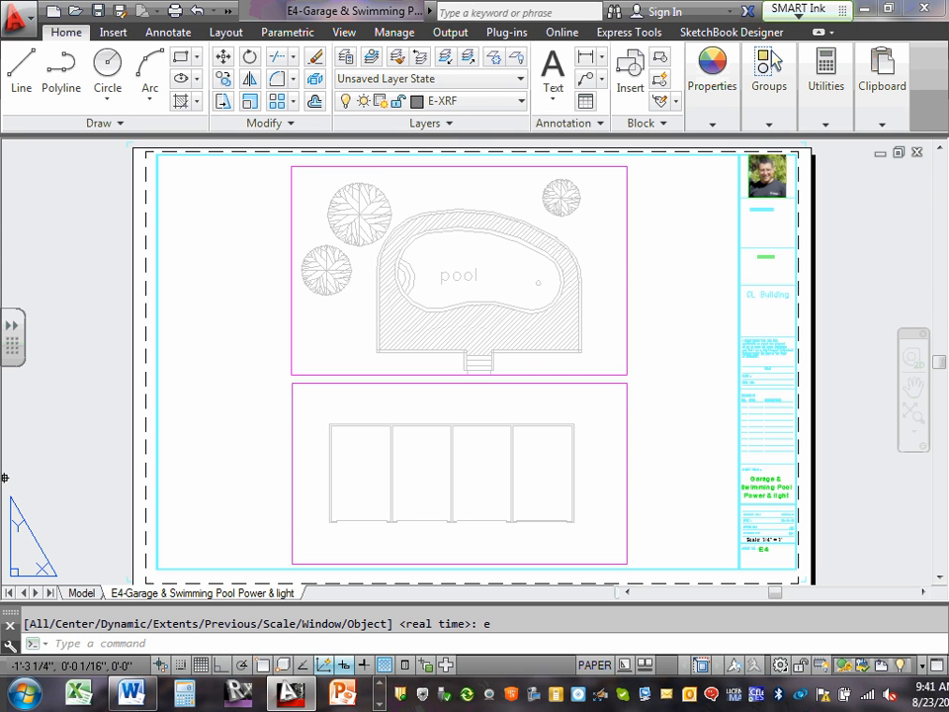
Switch to model space, zoom to the drawing extents and save the drawing.
left_click(82, 592)
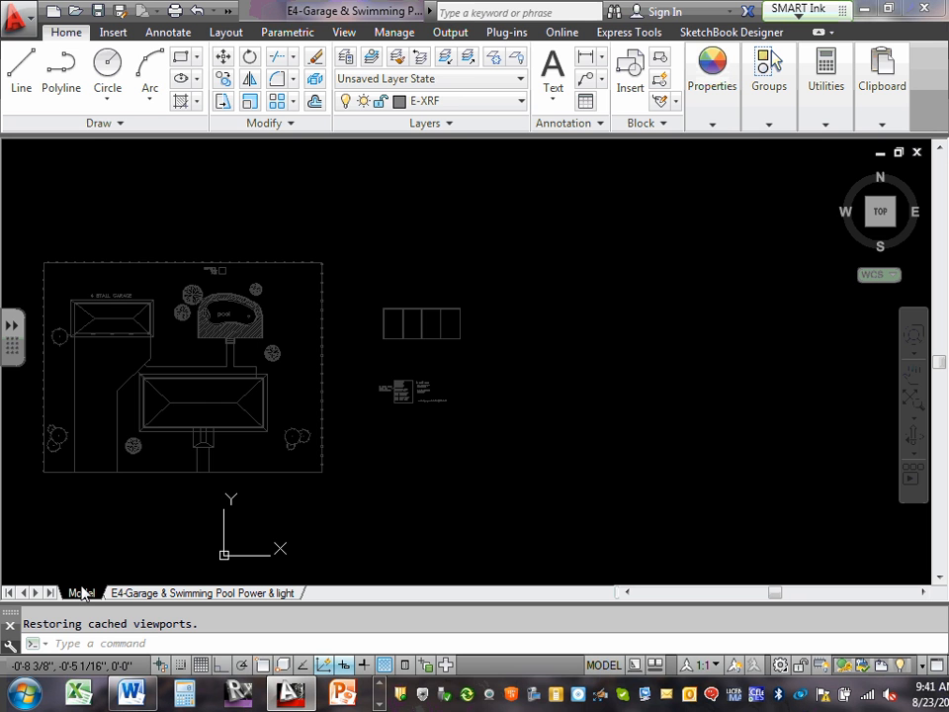
type("z")
key("Return")
type("e")
key("Return")
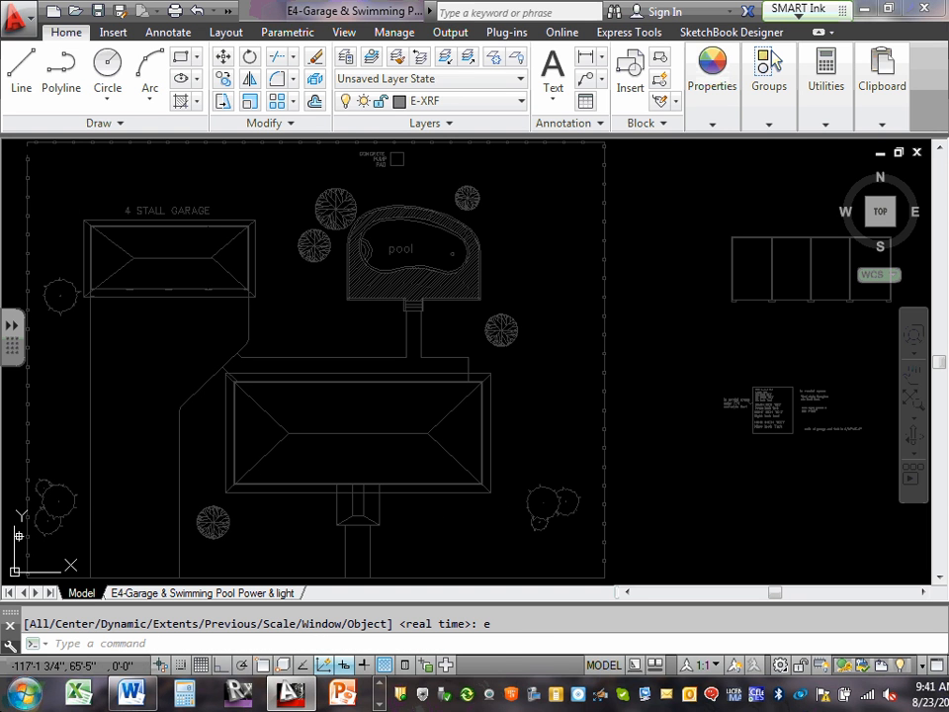
left_click(98, 11)
left_click(381, 687)
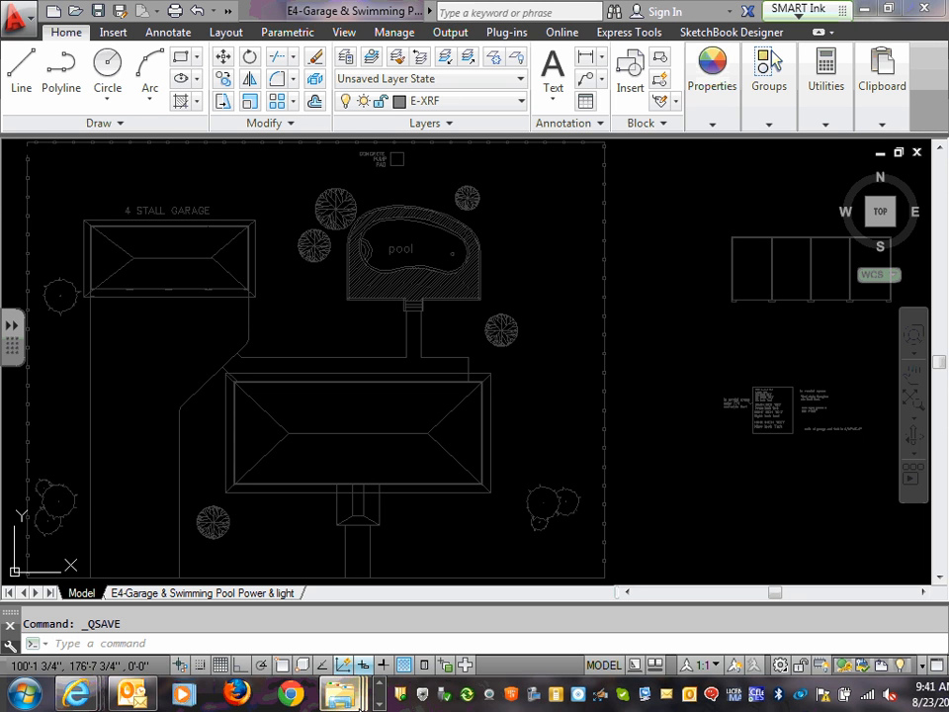
left_click(380, 703)
left_click(379, 704)
left_click(379, 704)
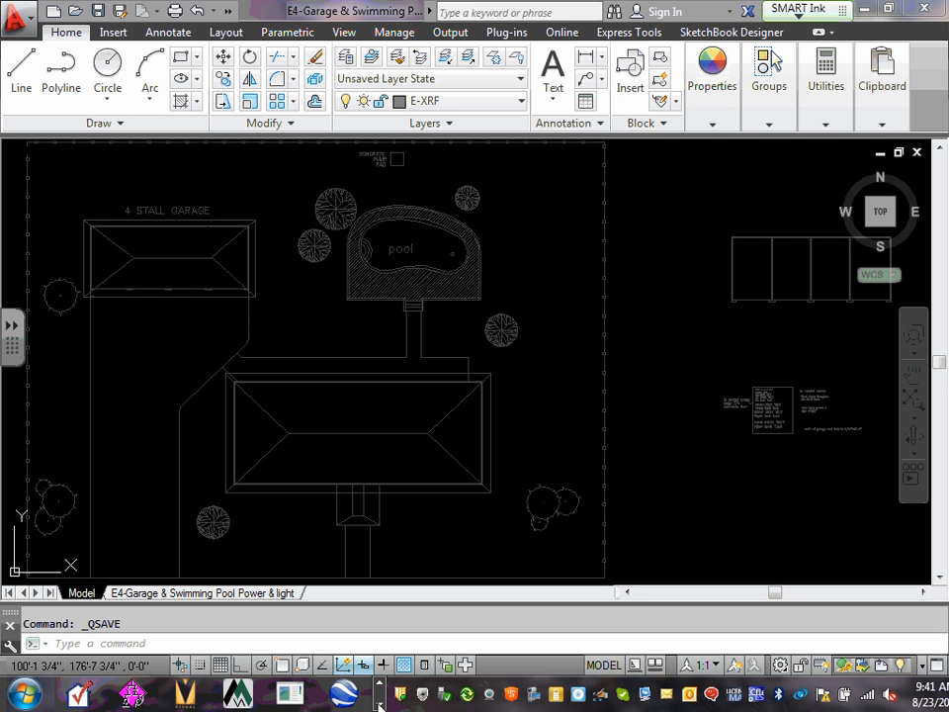
left_click(379, 704)
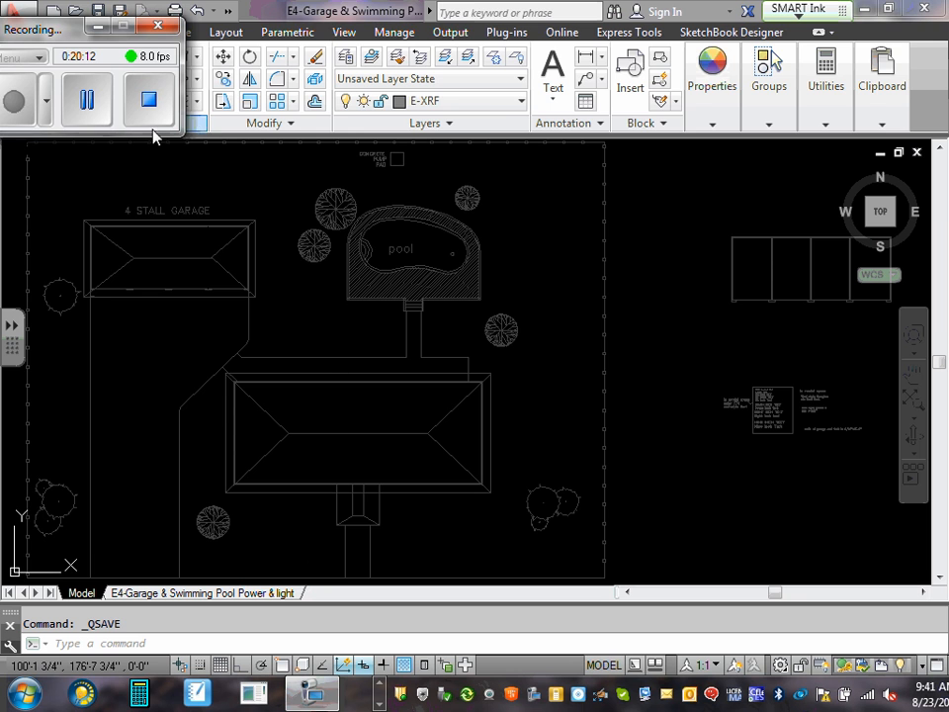
left_click(87, 99)
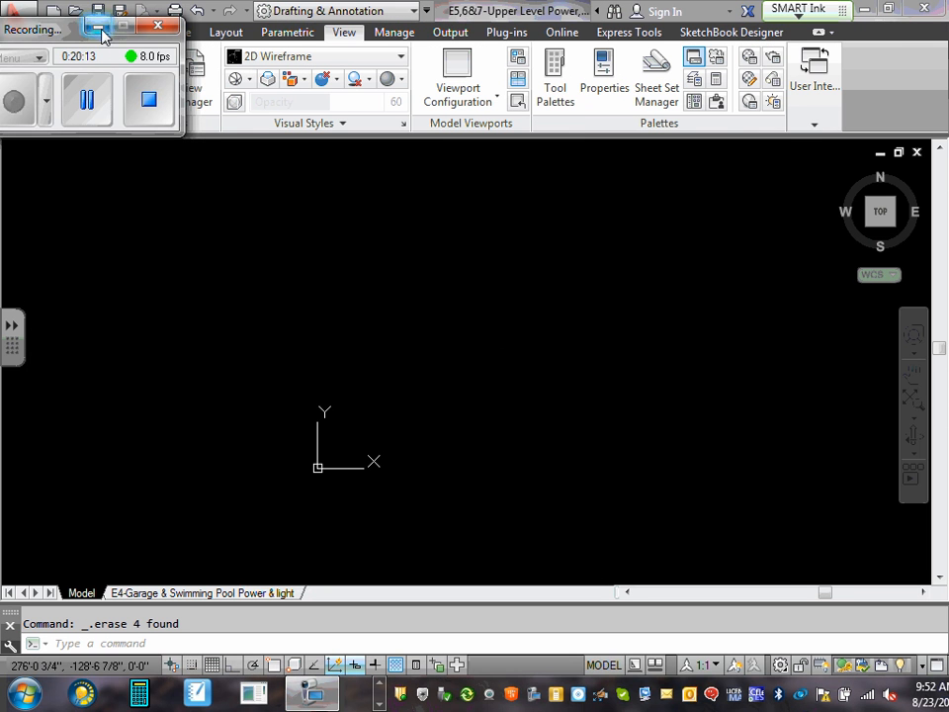
left_click(100, 28)
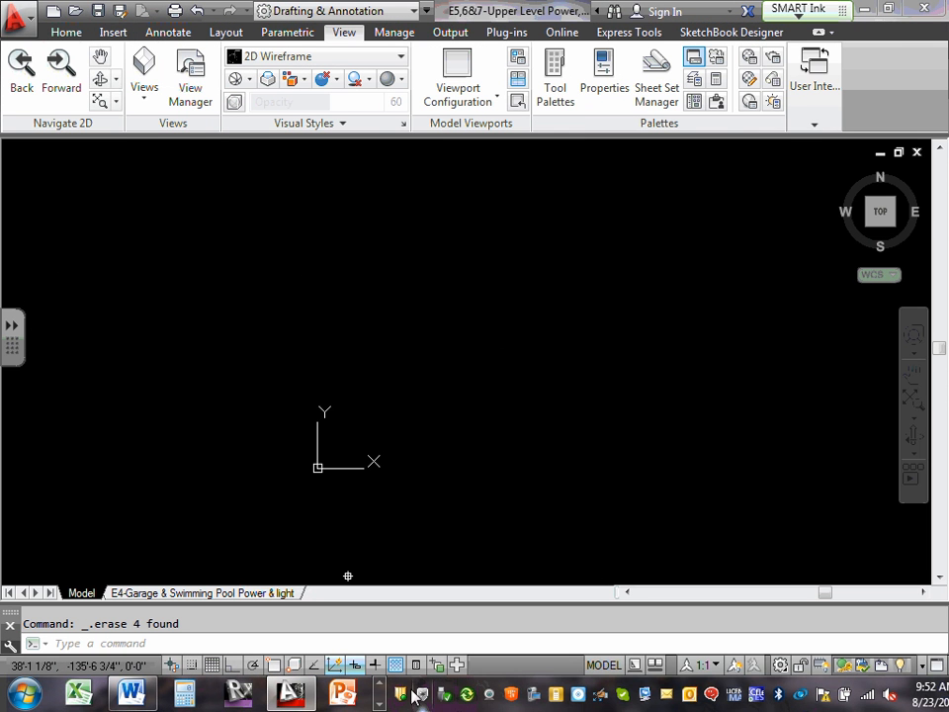
left_click(380, 702)
left_click(379, 703)
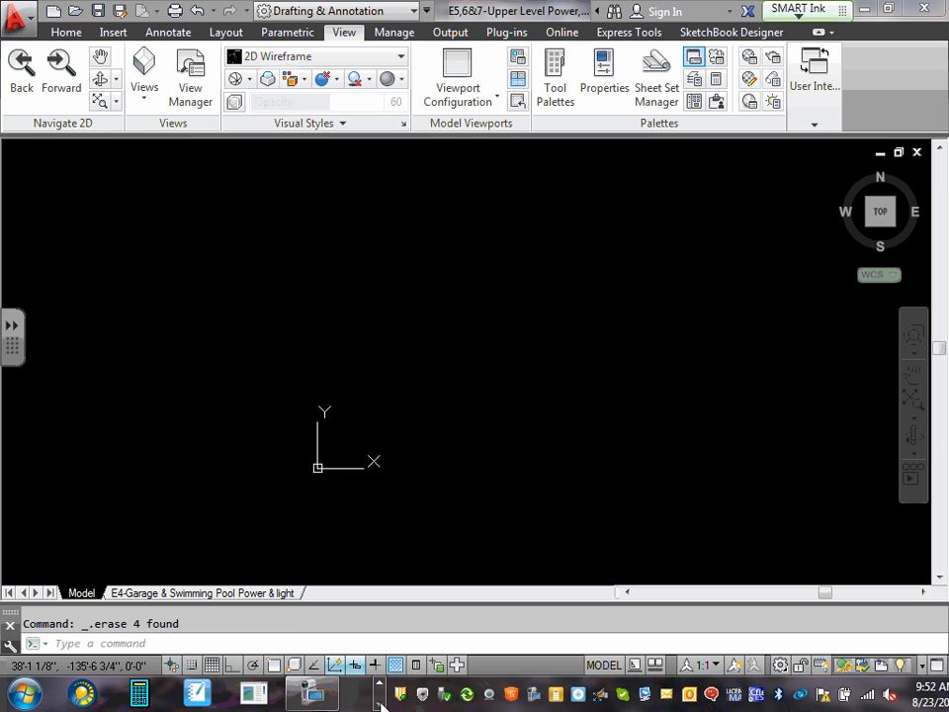
left_click(314, 693)
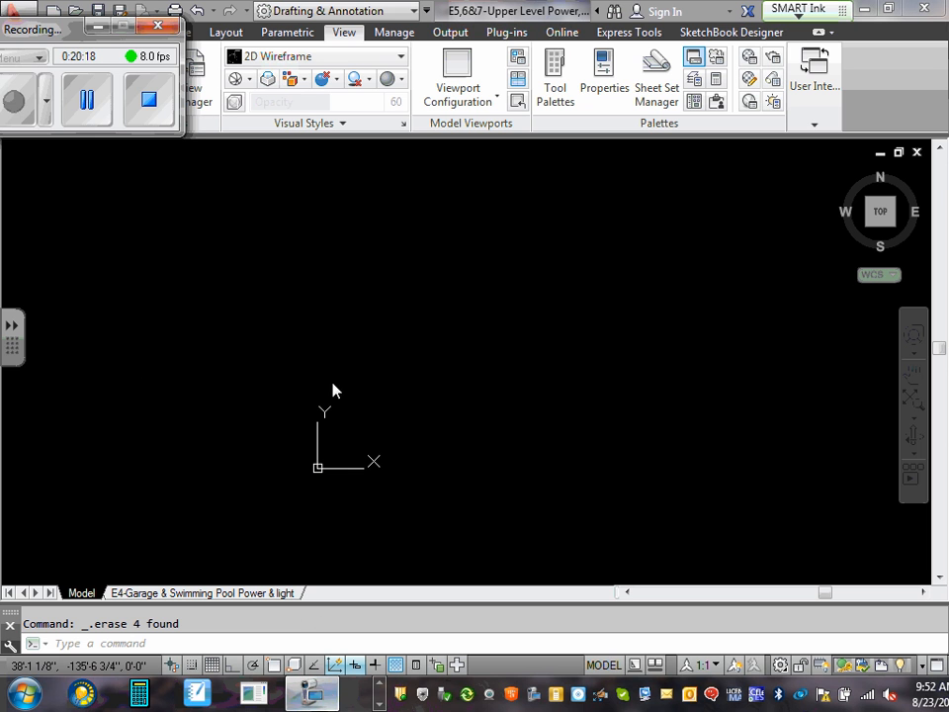
left_click(105, 27)
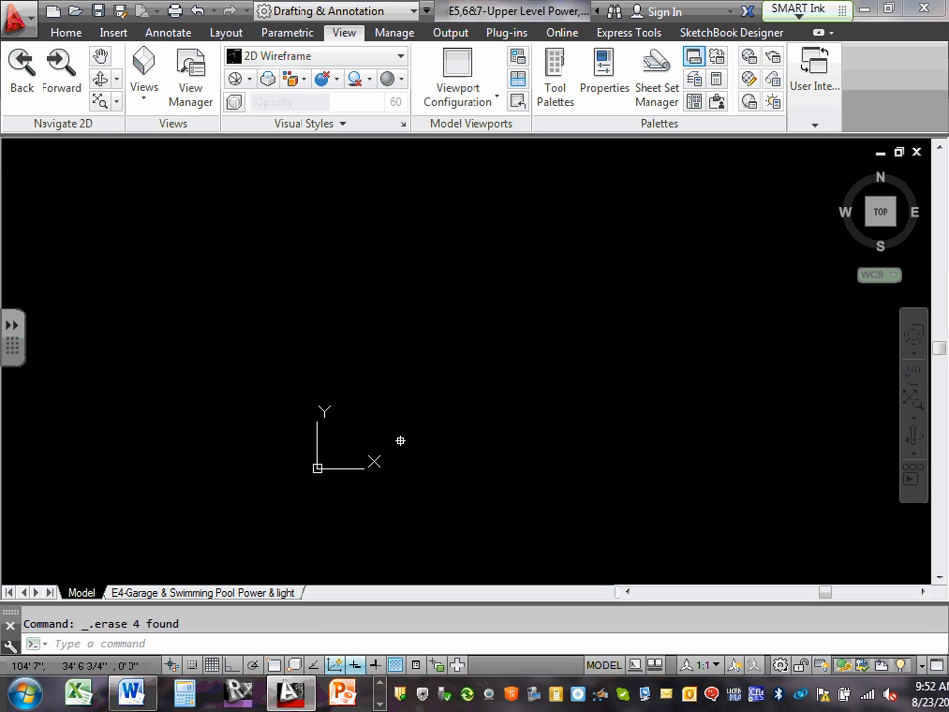
Open the garage and swimming pool layout and rename it as E5-Upper Level Power.
left_click(220, 599)
right_click(220, 597)
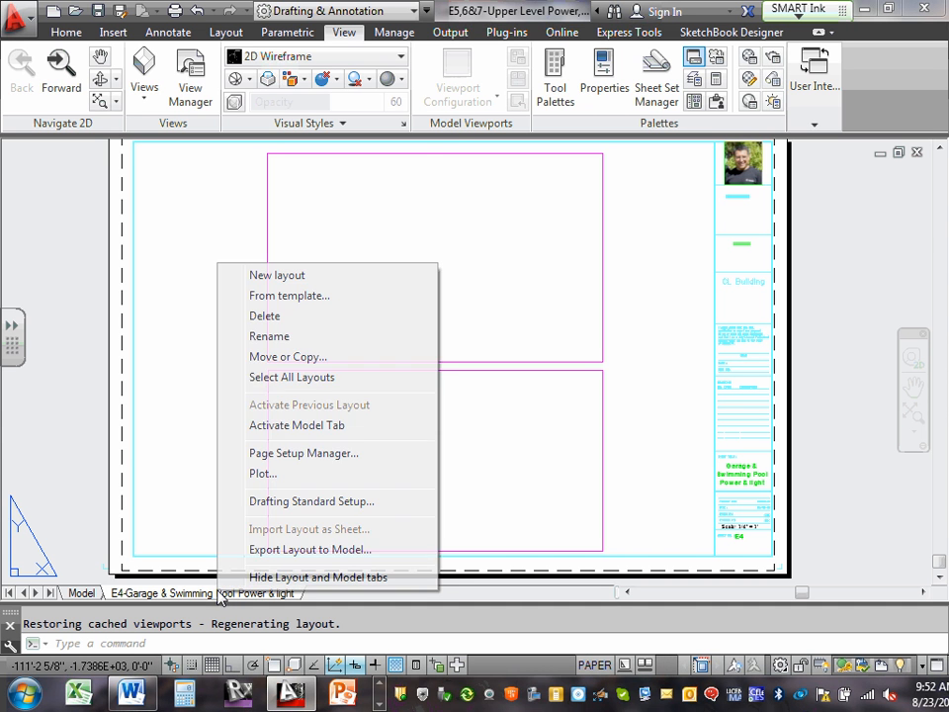
left_click(269, 337)
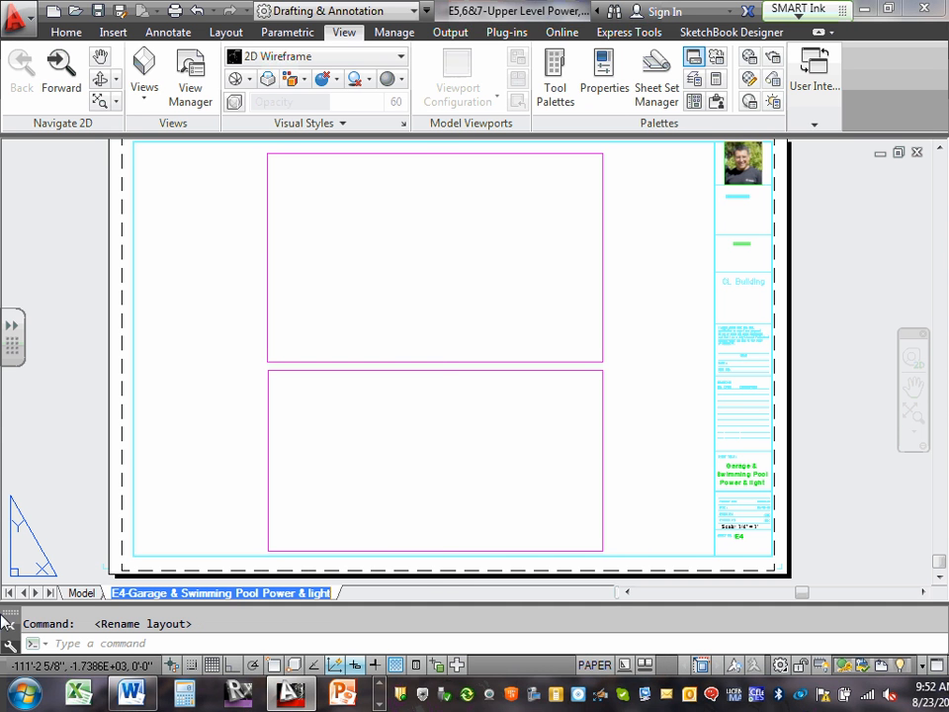
left_click(119, 592)
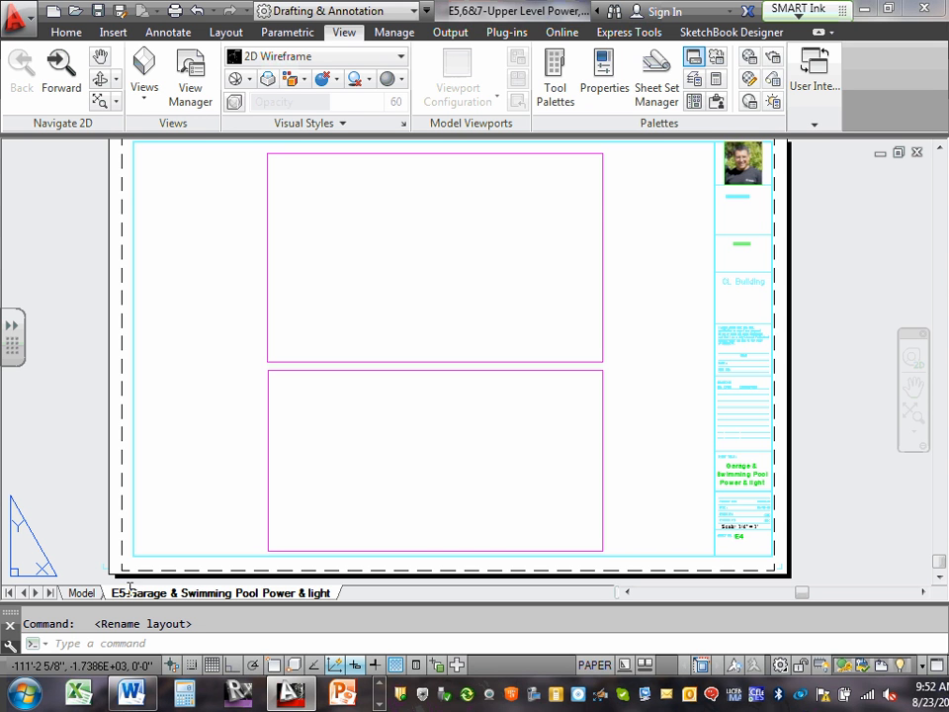
left_click_drag(133, 593, 341, 596)
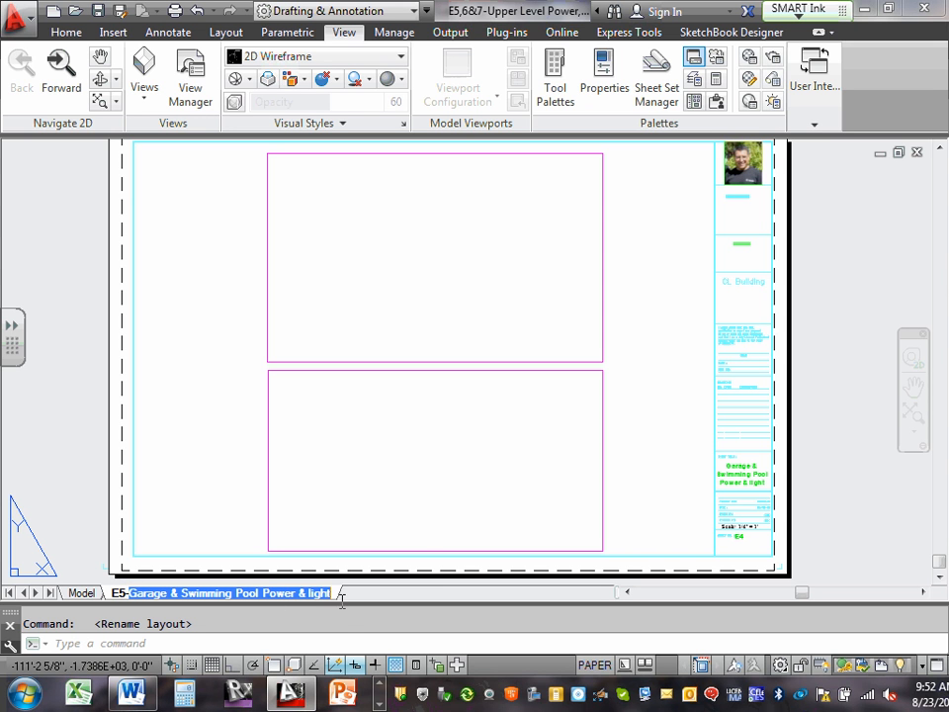
right_click(311, 592)
left_click(365, 532)
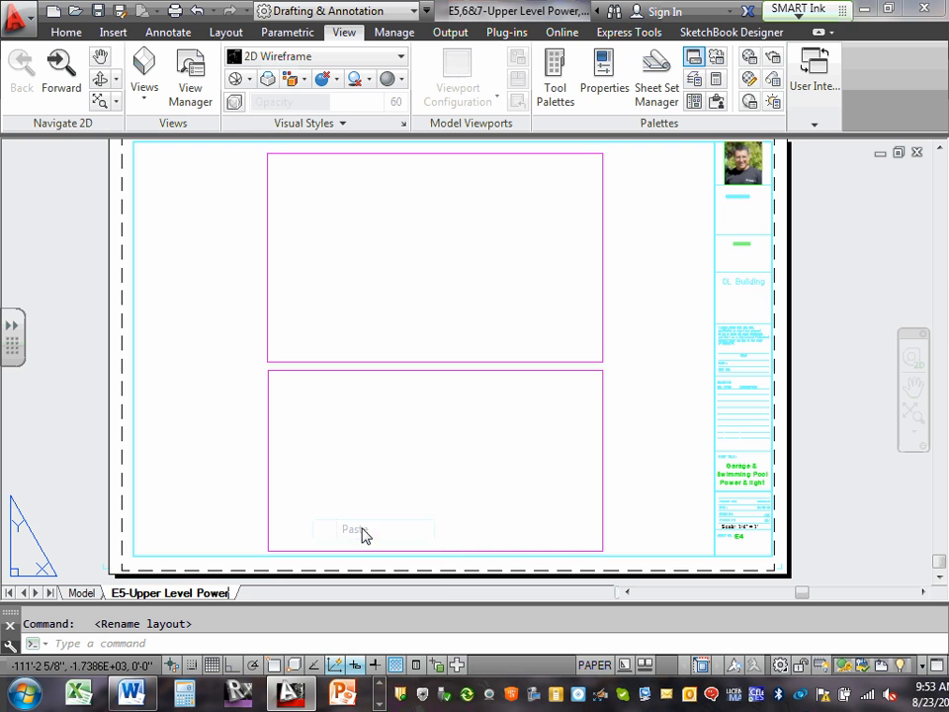
key("Return")
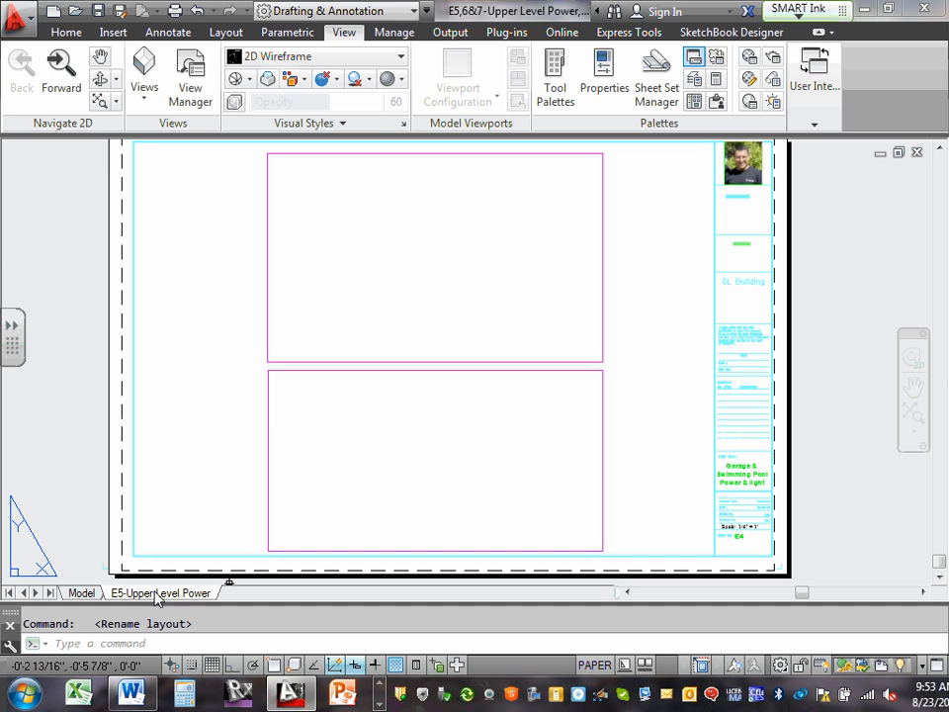
Delete the lower viewport from the E5-Upper Level Power layout.
middle_click_drag(543, 243, 574, 315)
left_click(606, 431)
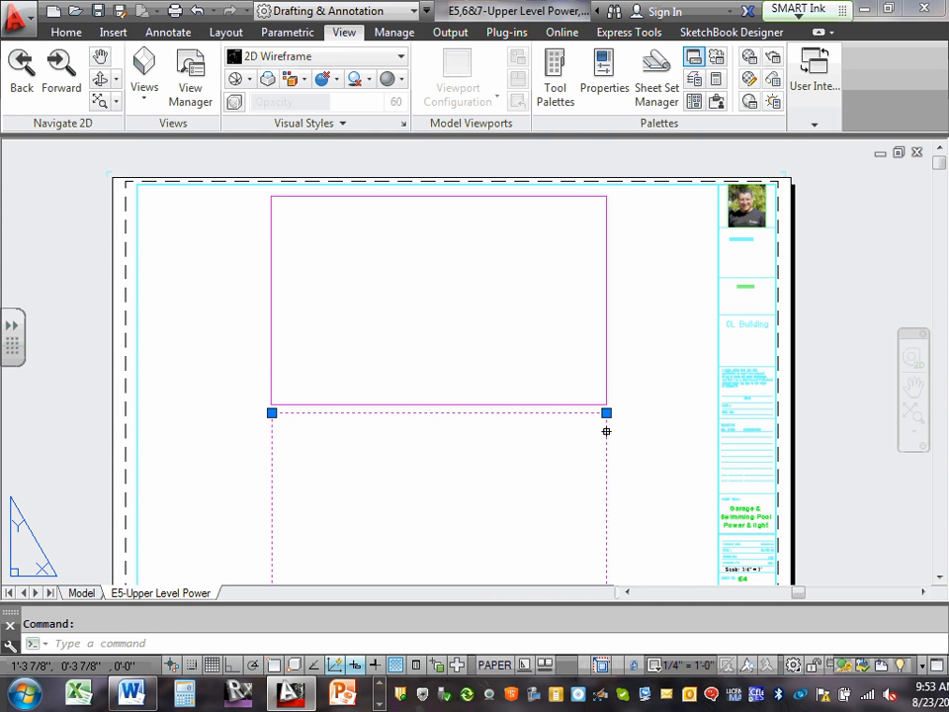
key("Delete")
Stretch the remaining viewport's upper-right, lower-right and upper-left corners outward so it covers most of the sheet's drawing area.
scroll(419, 272, "down", 2)
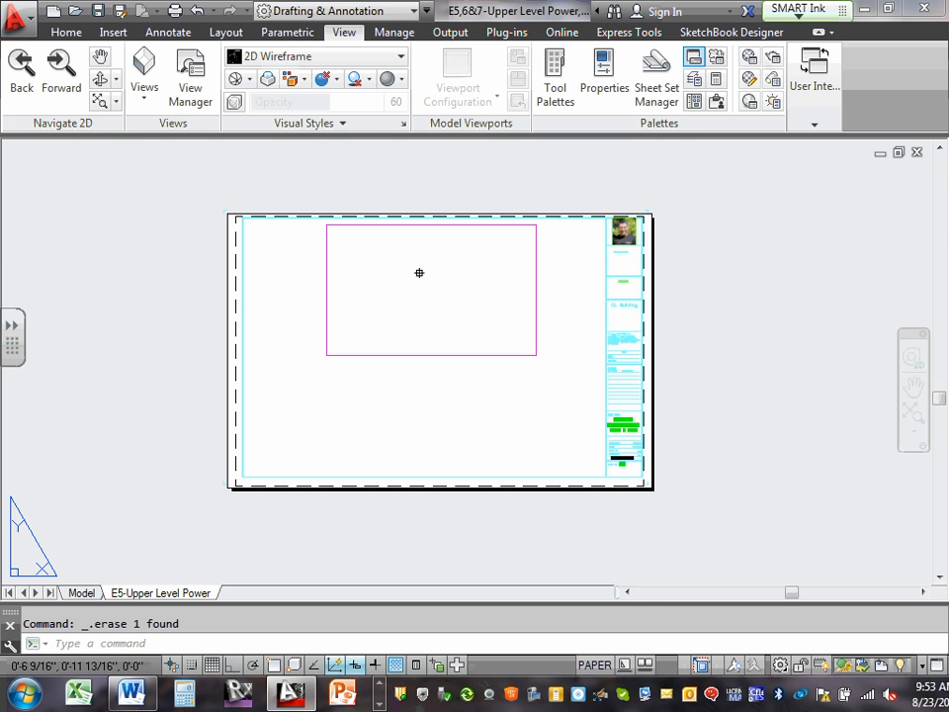
scroll(532, 226, "up", 2)
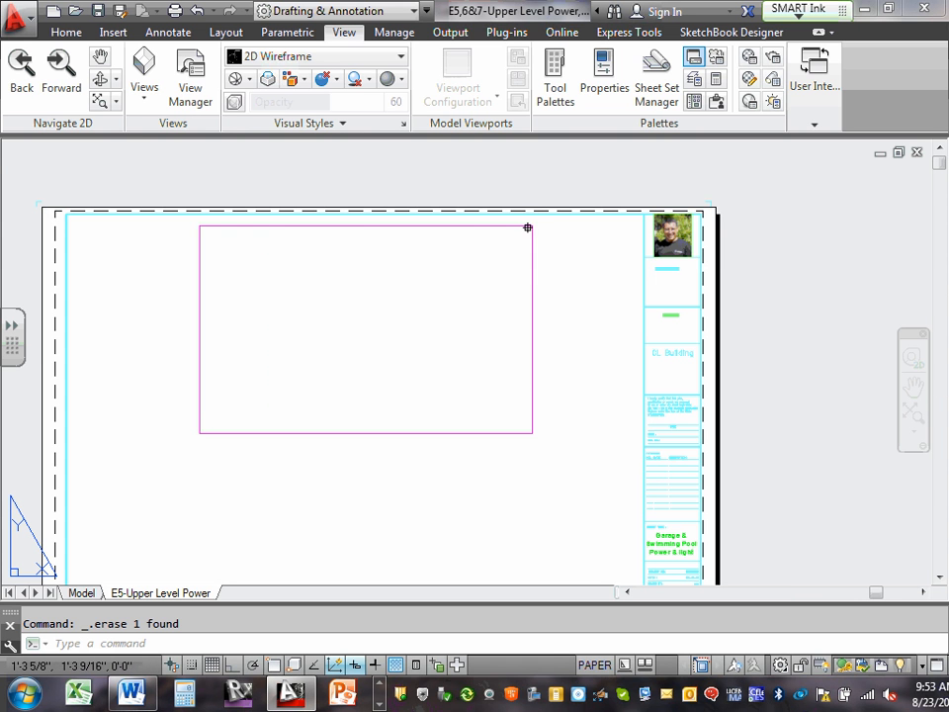
left_click(532, 226)
left_click(532, 226)
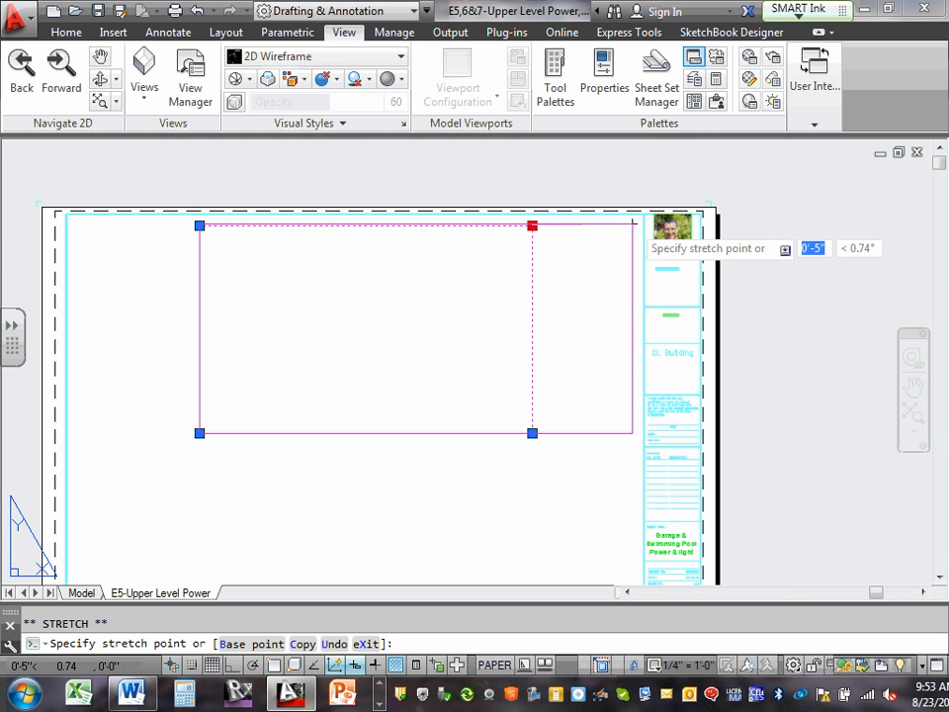
left_click(636, 218)
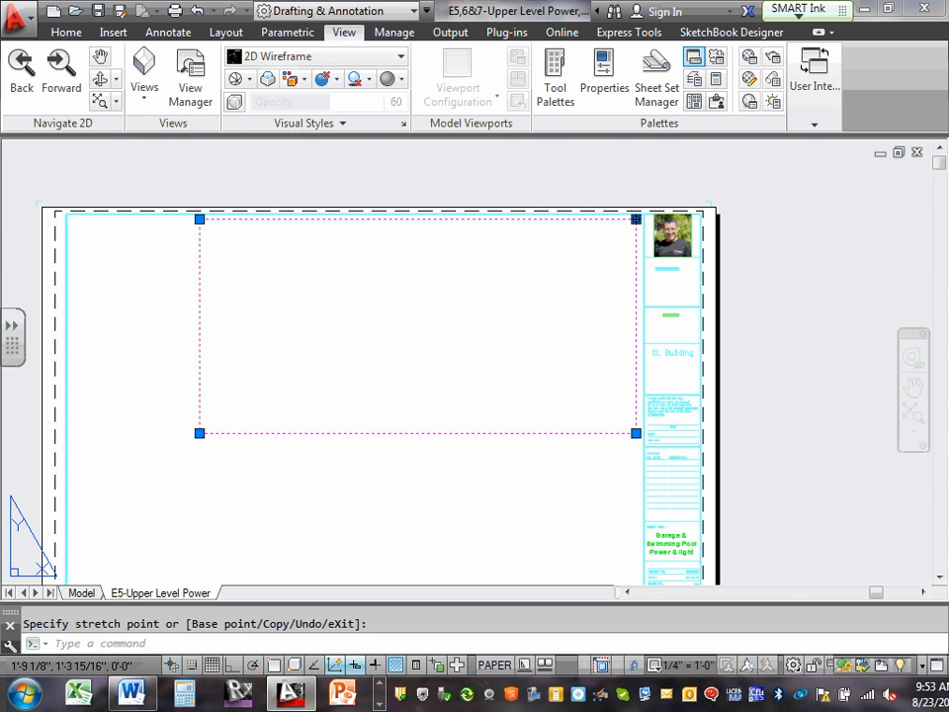
left_click(635, 433)
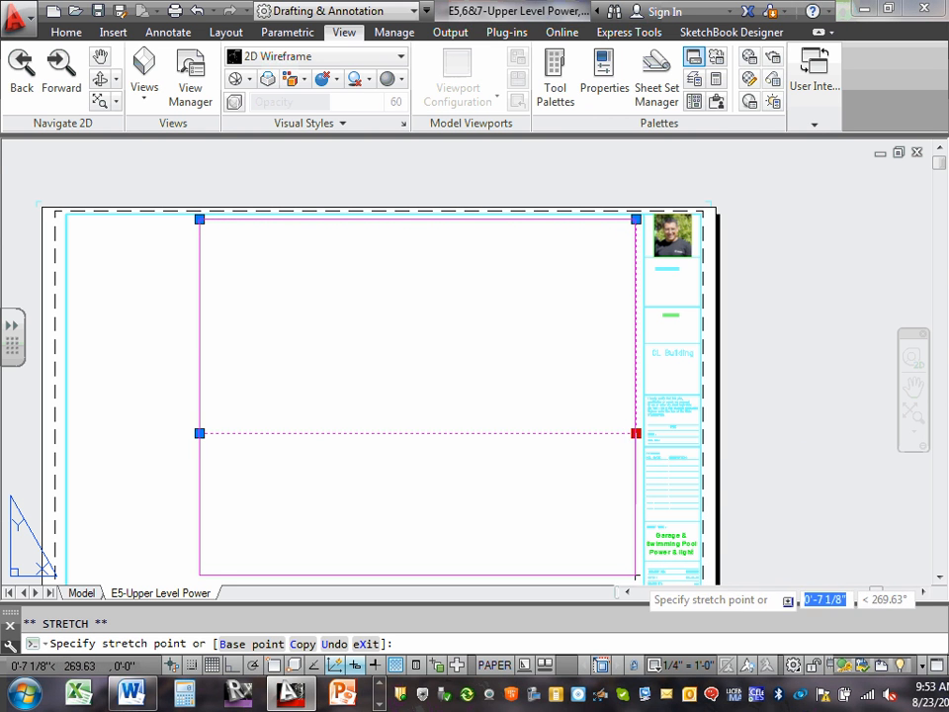
left_click(635, 574)
left_click(199, 219)
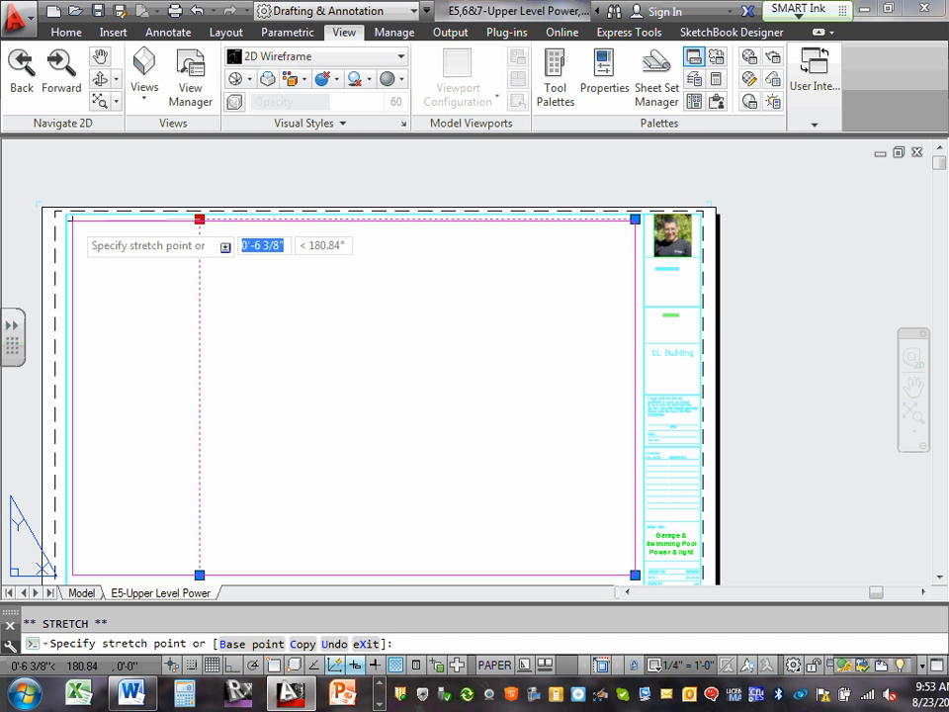
left_click(72, 221)
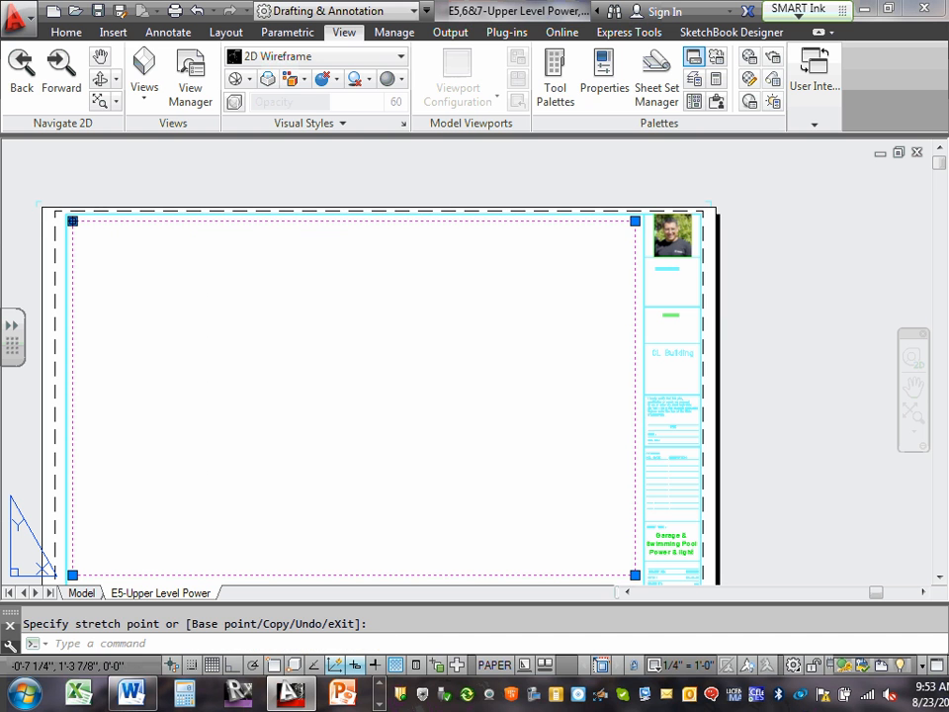
With object snap off, stretch the viewport's upper-left corner to just inside the sheet border's corner.
left_click(278, 669)
left_click(277, 669)
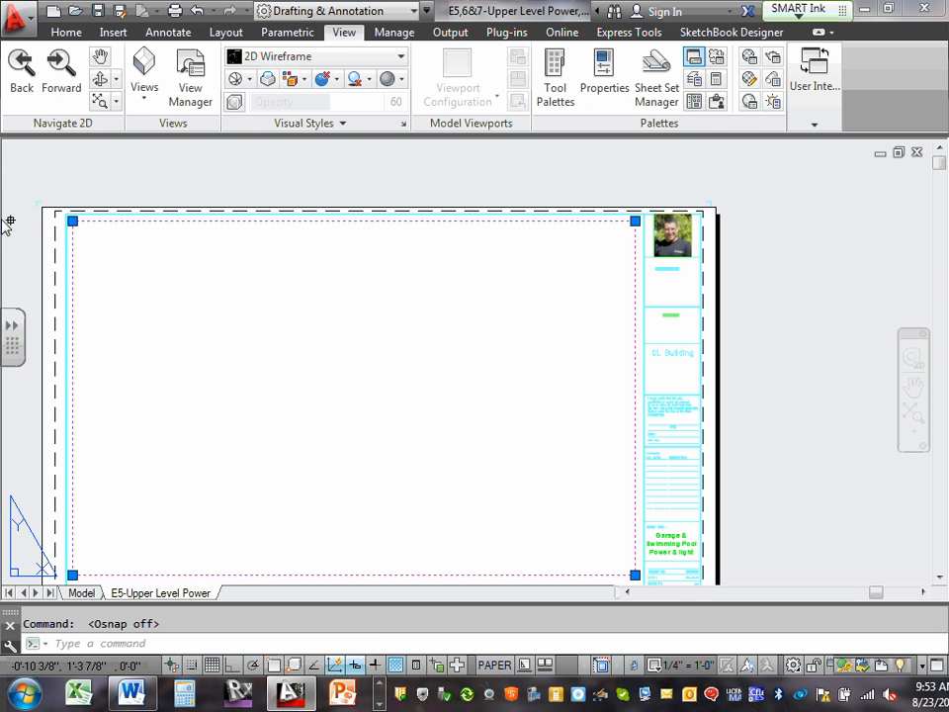
scroll(315, 250, "up", 4)
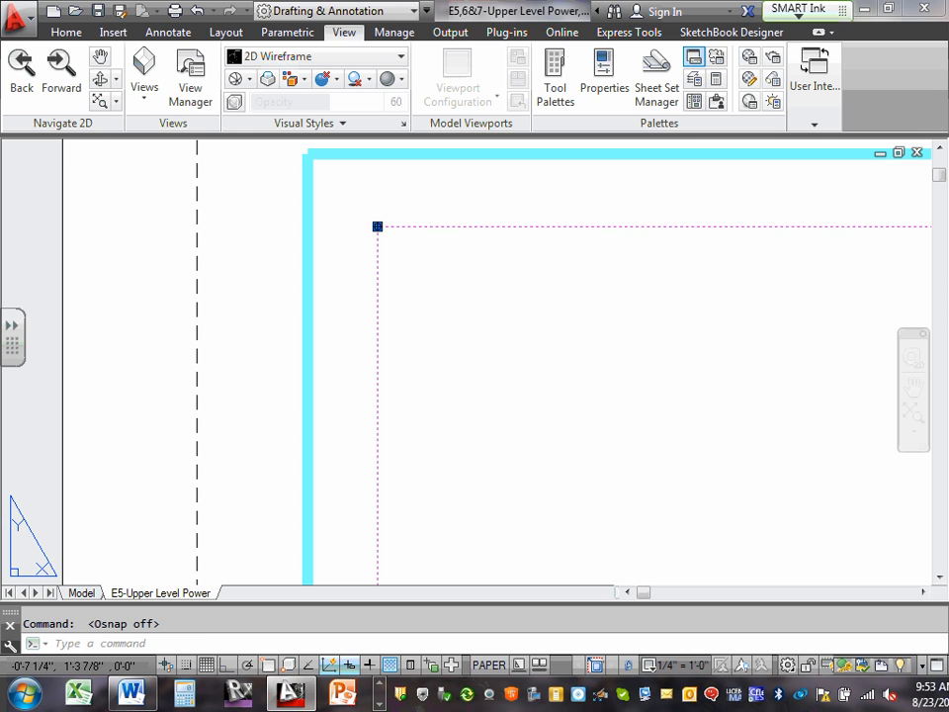
left_click(377, 226)
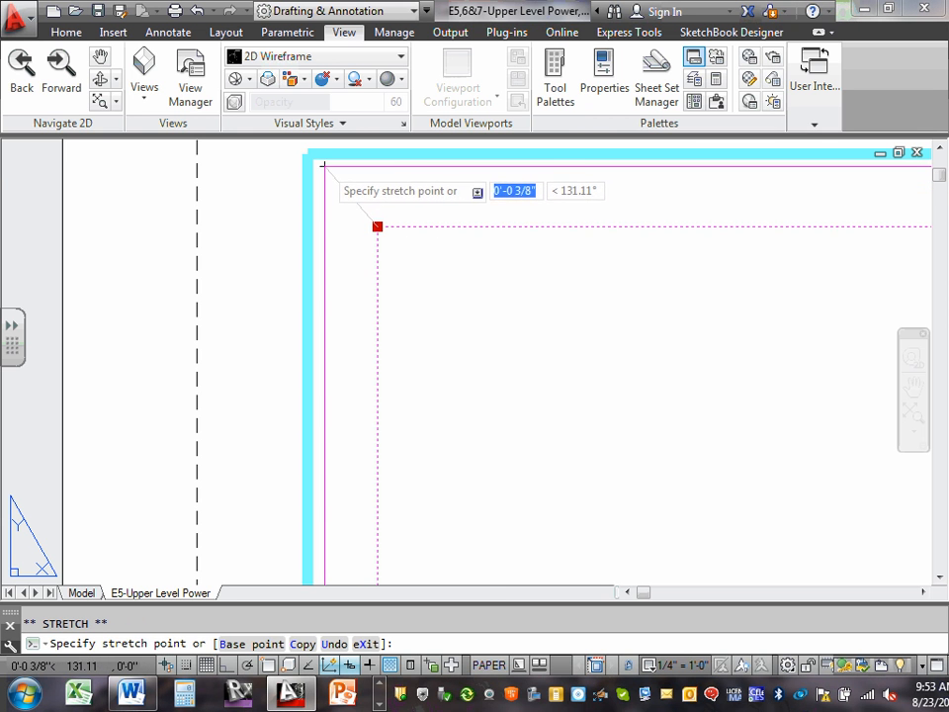
left_click(323, 167)
Stretch the viewport's upper-right corner outward to just beside the title block's edge.
middle_click_drag(708, 249, 3, 253)
scroll(506, 167, "up", 3)
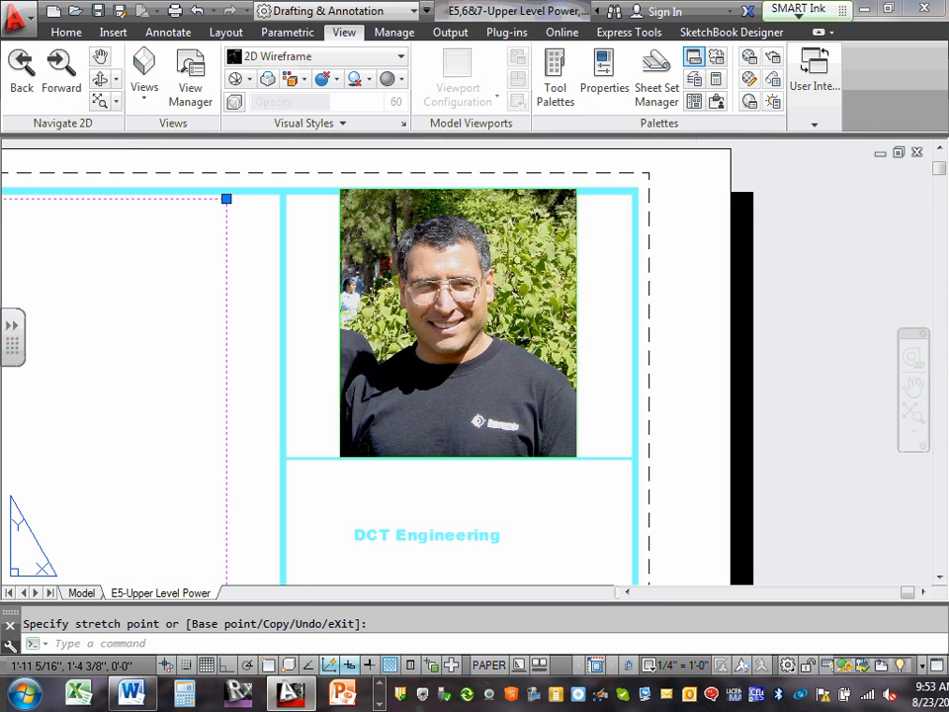
left_click(227, 198)
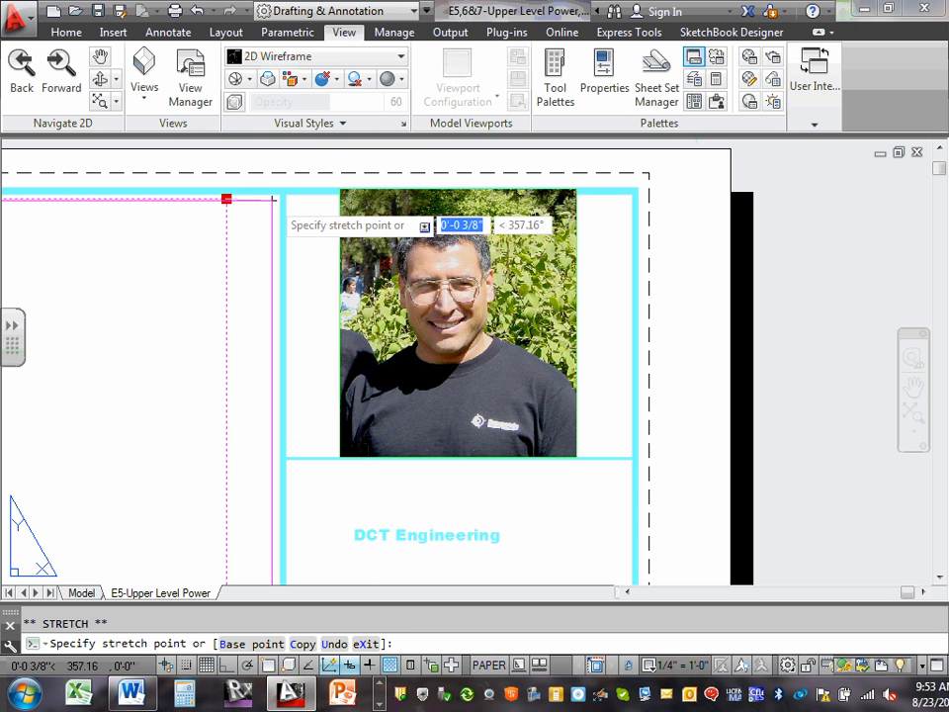
left_click(274, 198)
Stretch the viewport's lower-right corner down to just inside the corner formed by the title block's edge and the bottom sheet border.
scroll(276, 212, "down", 5)
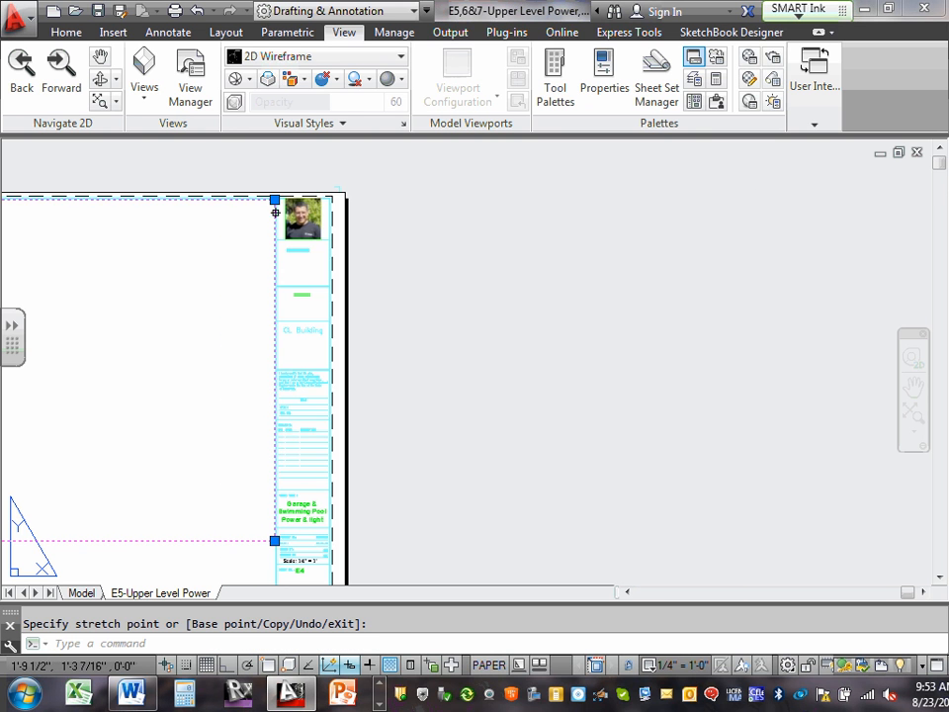
scroll(266, 275, "up", 2)
middle_click_drag(272, 364, 423, 341)
scroll(432, 461, "up", 2)
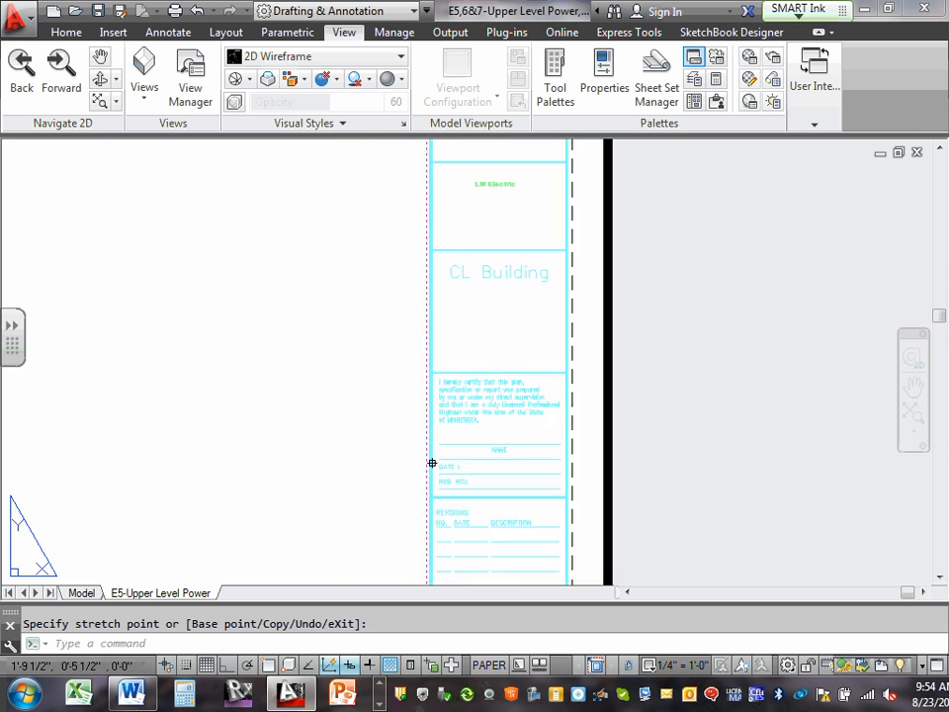
scroll(431, 462, "down", 10)
scroll(483, 412, "up", 8)
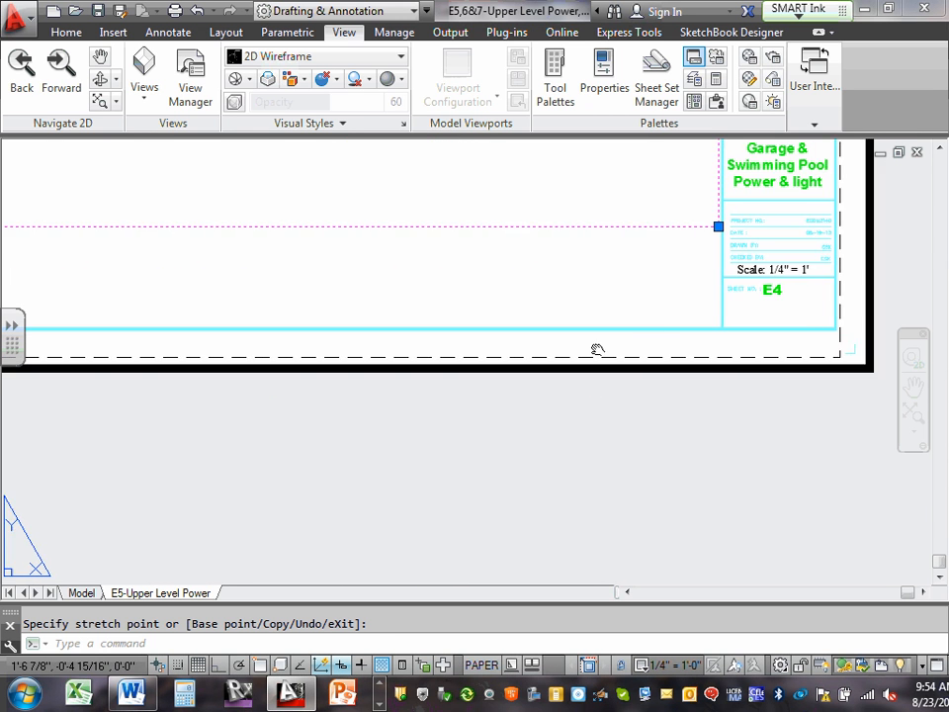
middle_click_drag(599, 350, 522, 385)
left_click(557, 297)
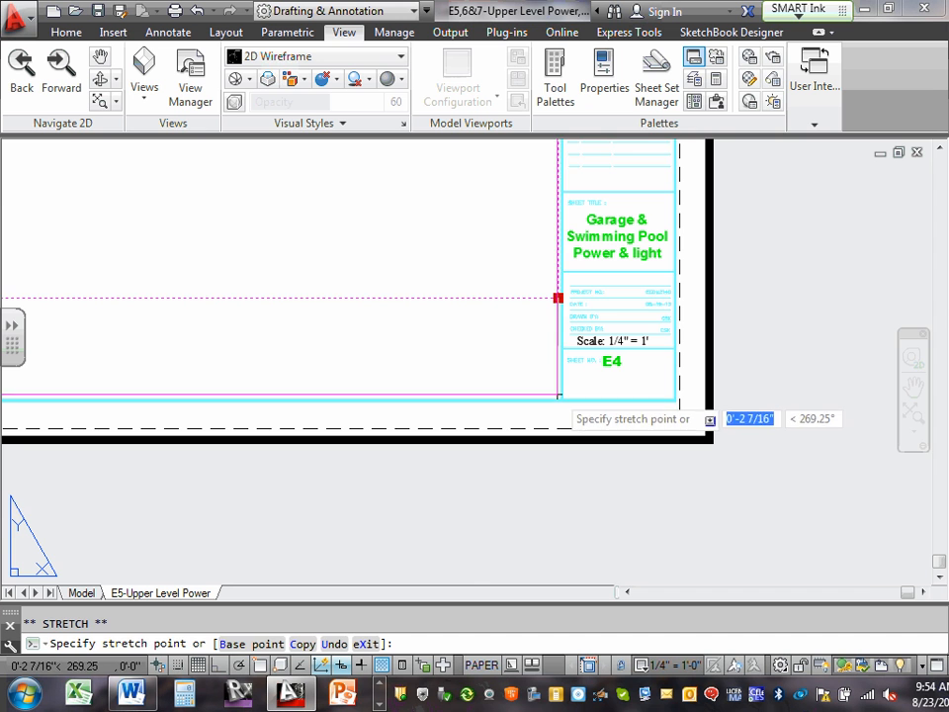
left_click(558, 392)
scroll(557, 391, "up", 3)
left_click(571, 362)
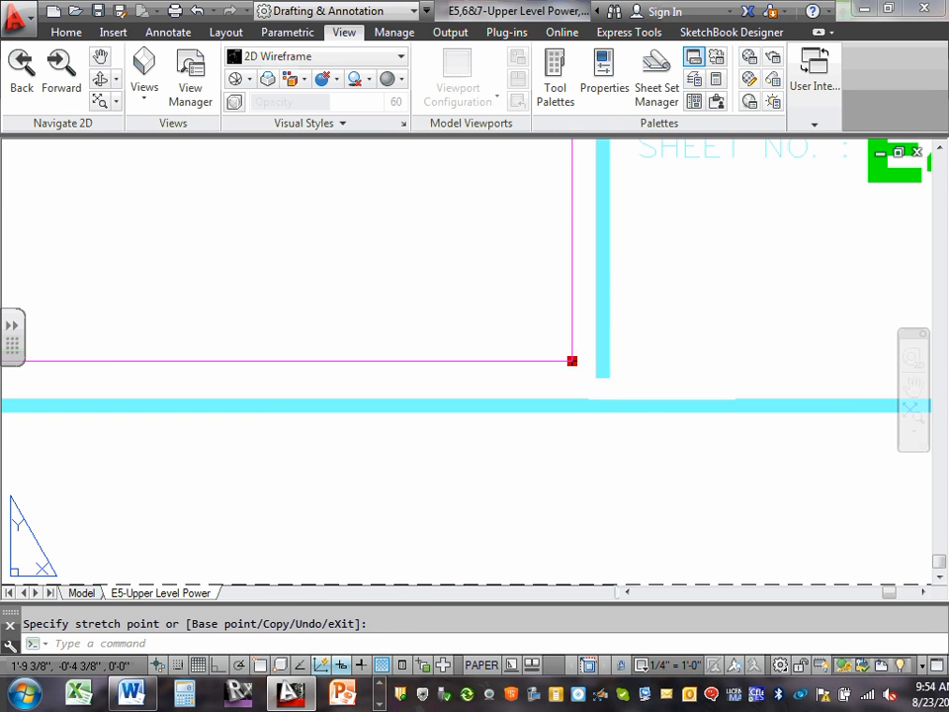
left_click(580, 386)
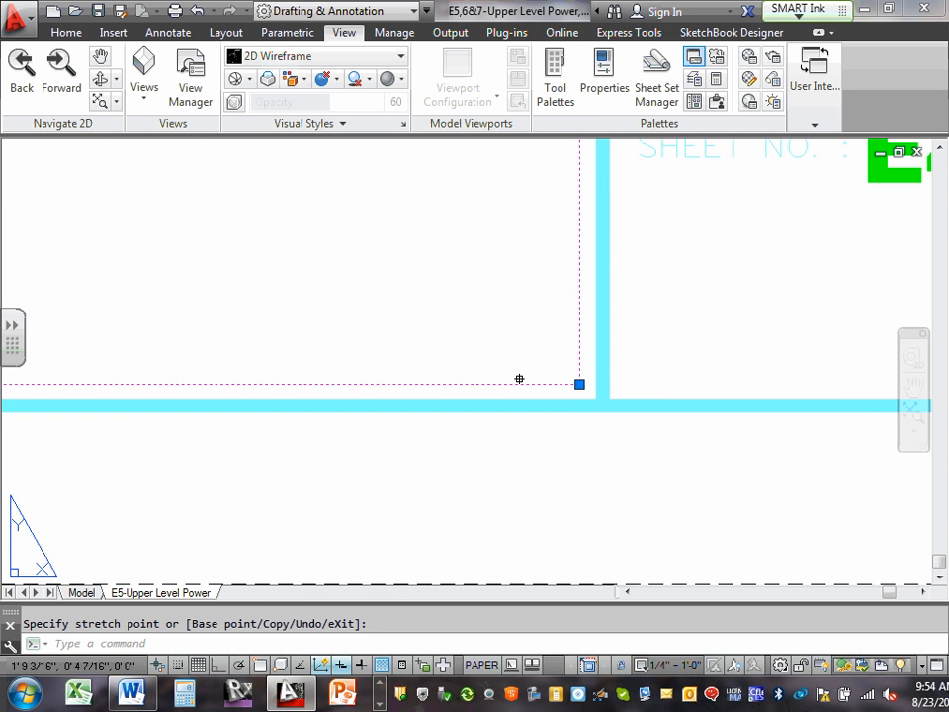
Examine how the viewport's lower-left and upper-left corners fit the sheet border, clear the selection, and look over the title block.
scroll(519, 377, "down", 3)
middle_click_drag(350, 341, 599, 367)
scroll(599, 366, "down", 3)
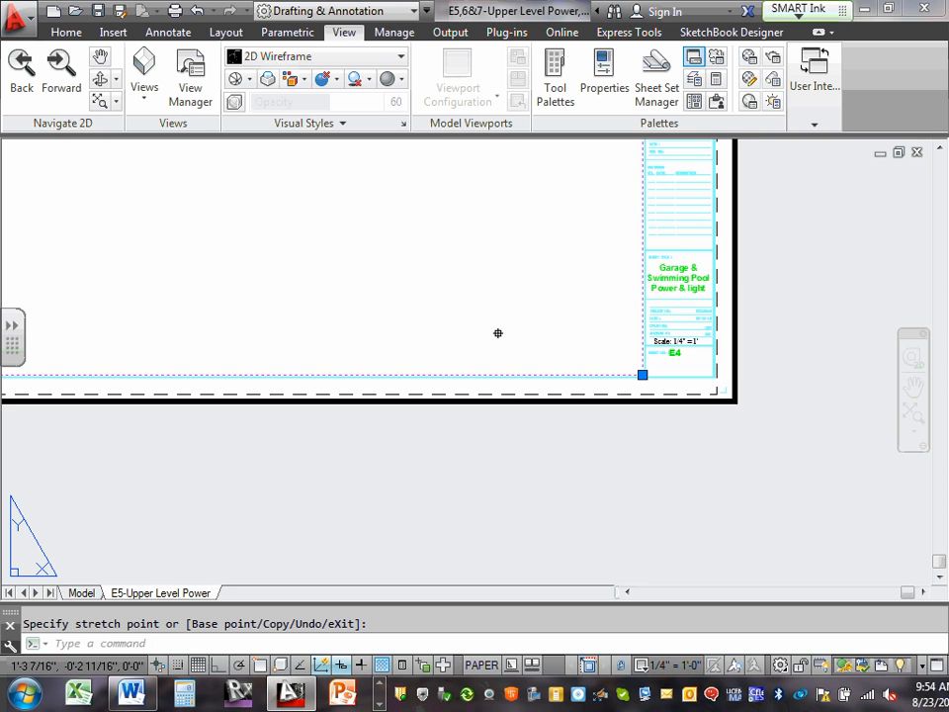
scroll(498, 333, "down", 3)
scroll(362, 414, "up", 4)
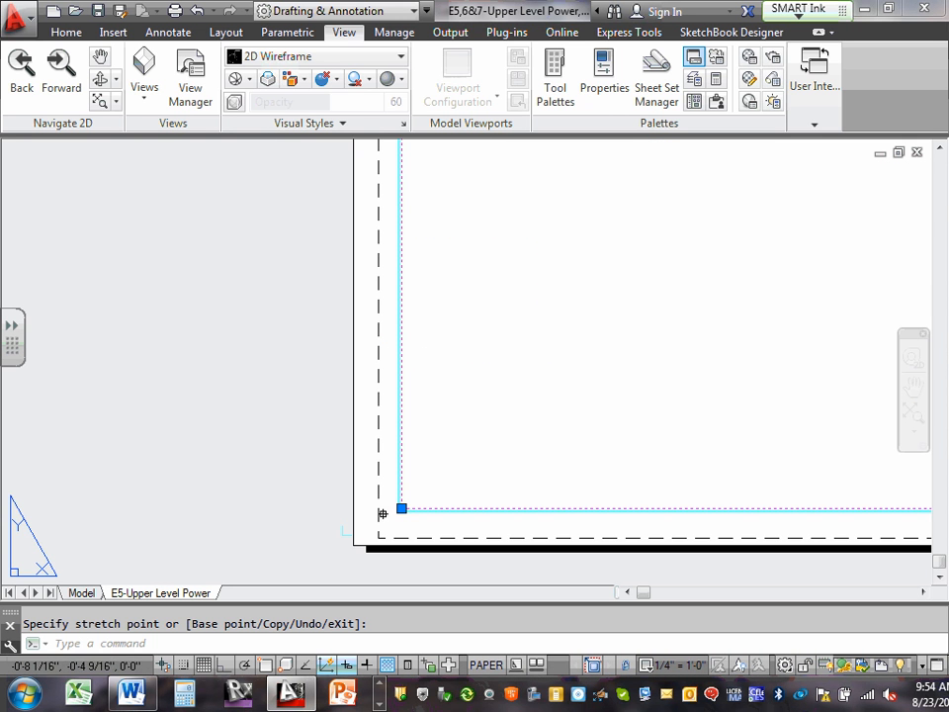
scroll(394, 404, "up", 2)
middle_click_drag(382, 481, 384, 309)
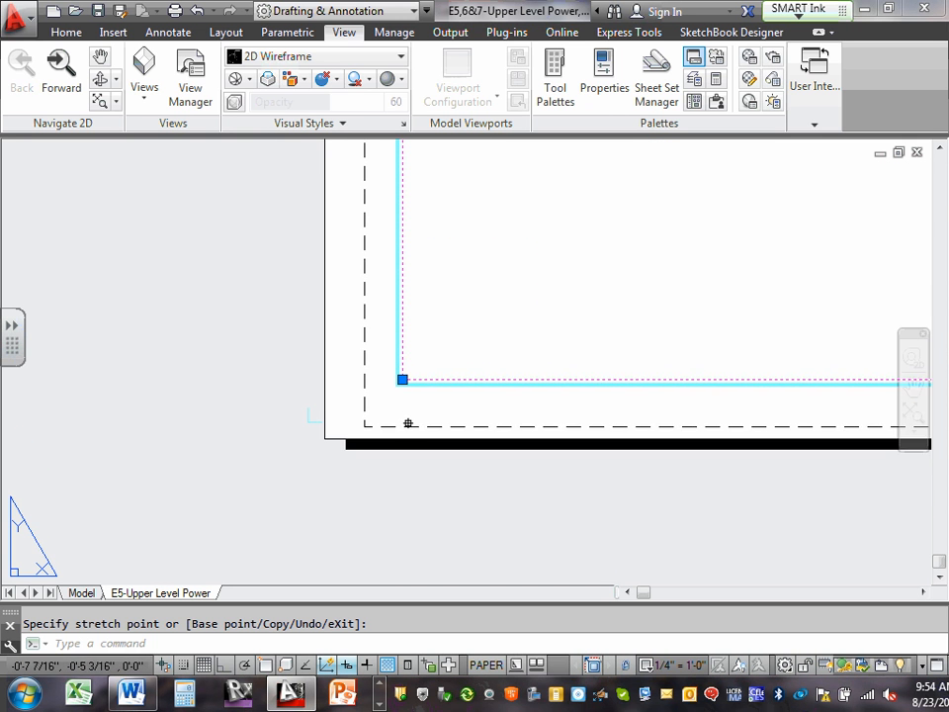
scroll(408, 413, "up", 4)
scroll(405, 327, "up", 3)
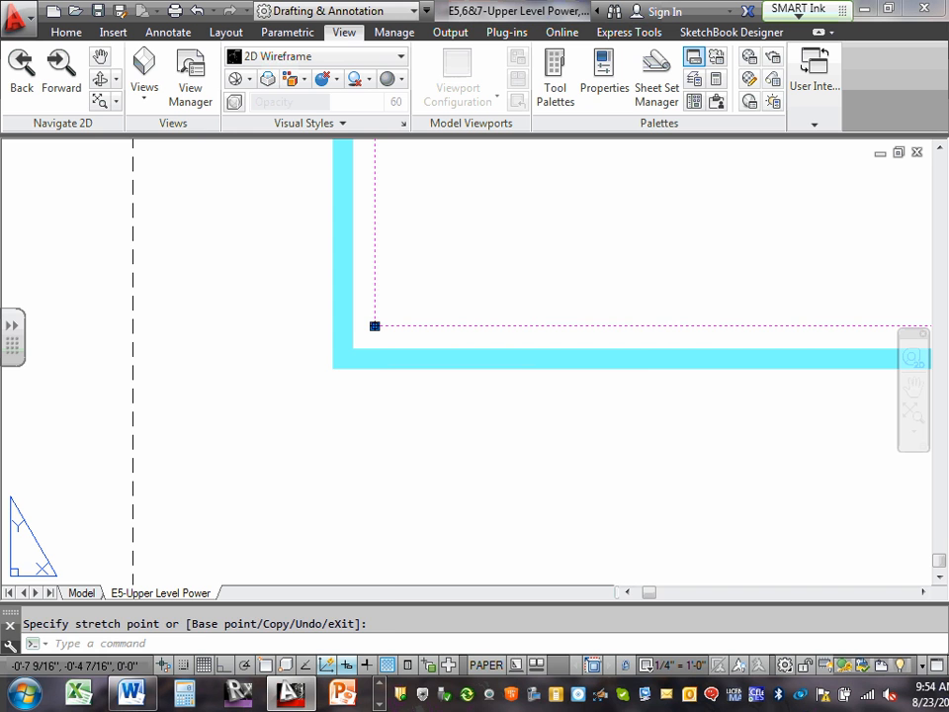
scroll(358, 332, "down", 3)
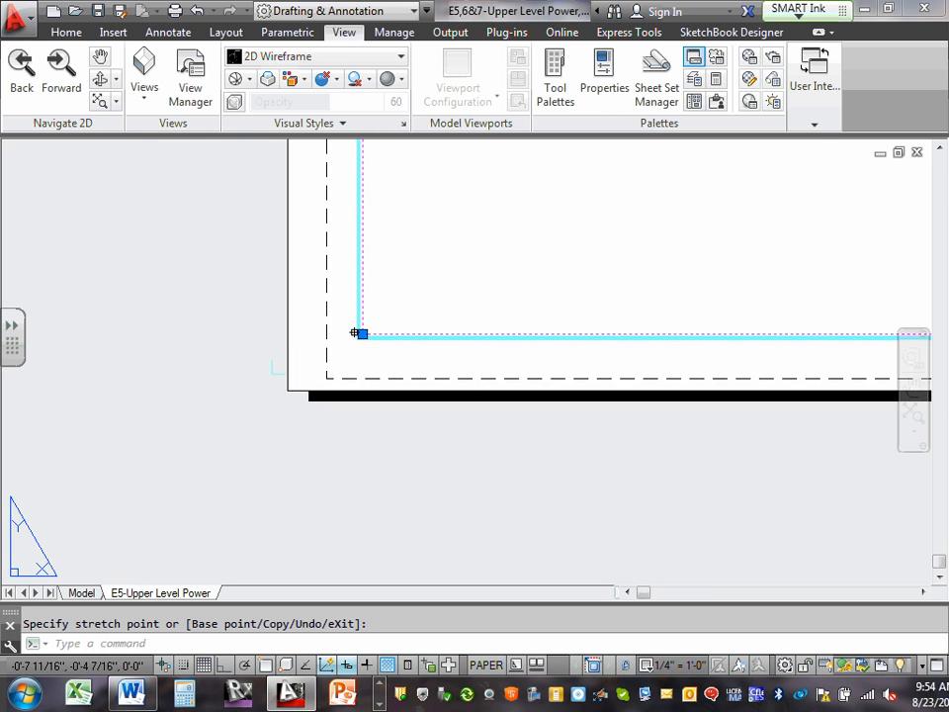
scroll(357, 332, "down", 4)
scroll(371, 158, "up", 7)
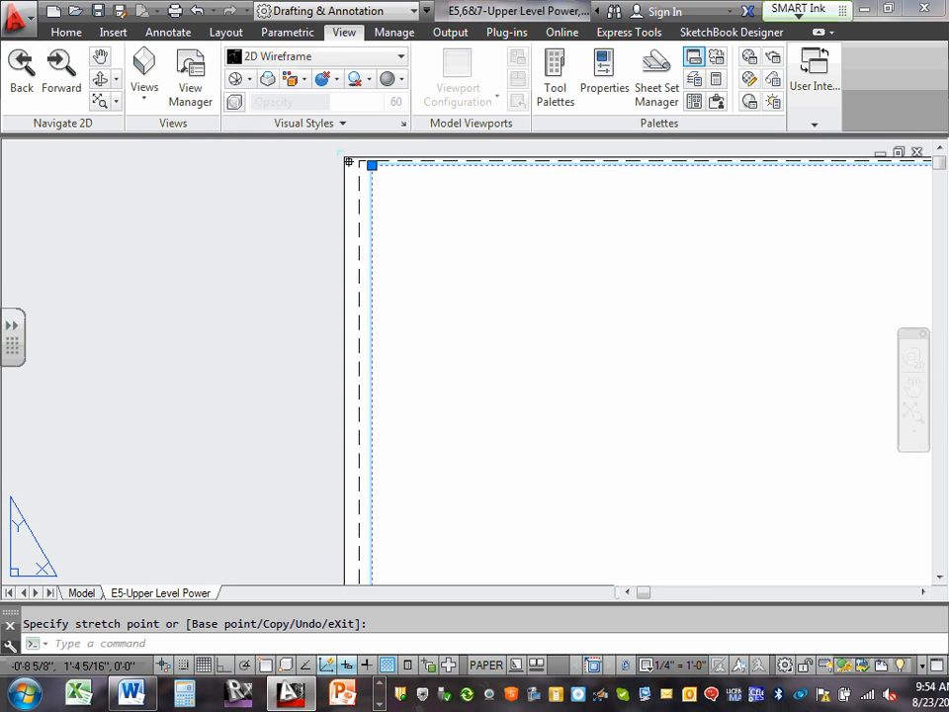
scroll(416, 194, "down", 6)
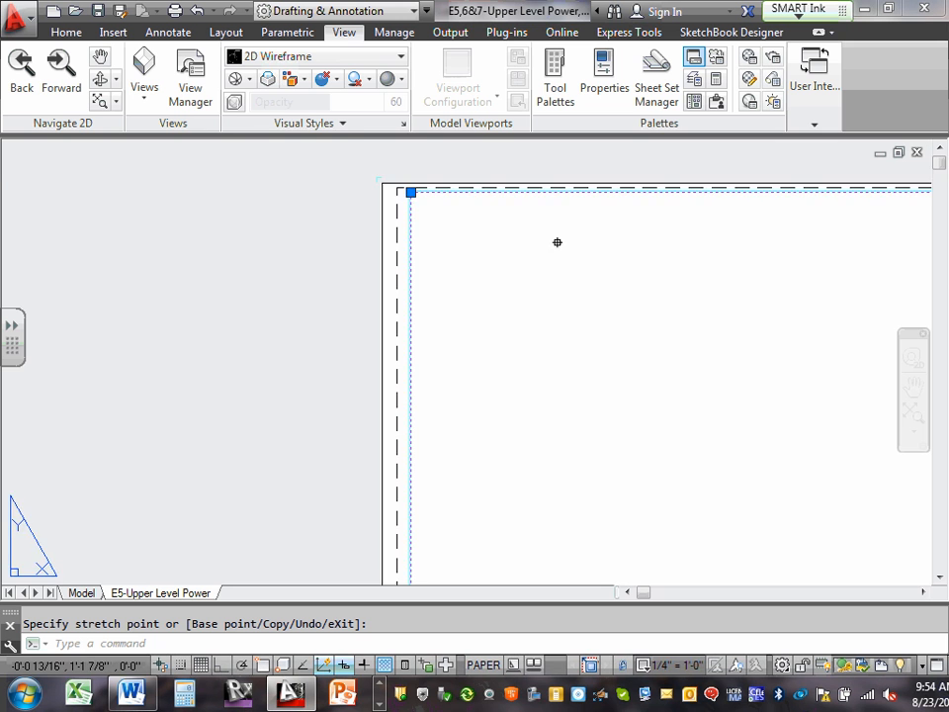
middle_click_drag(528, 241, 136, 227)
scroll(278, 254, "down", 3)
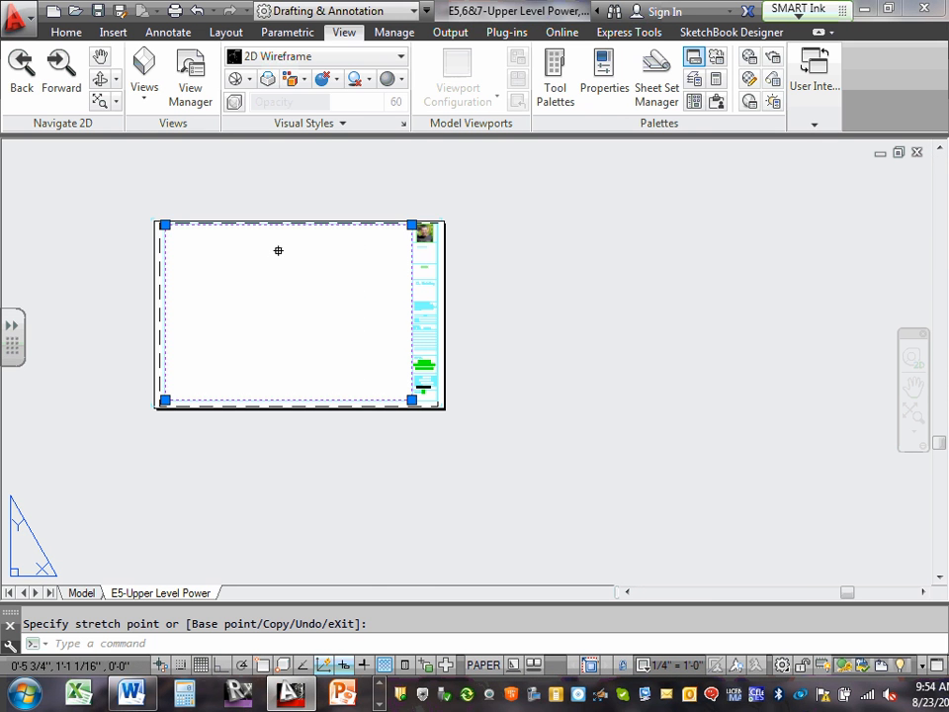
key("Escape")
key("Escape")
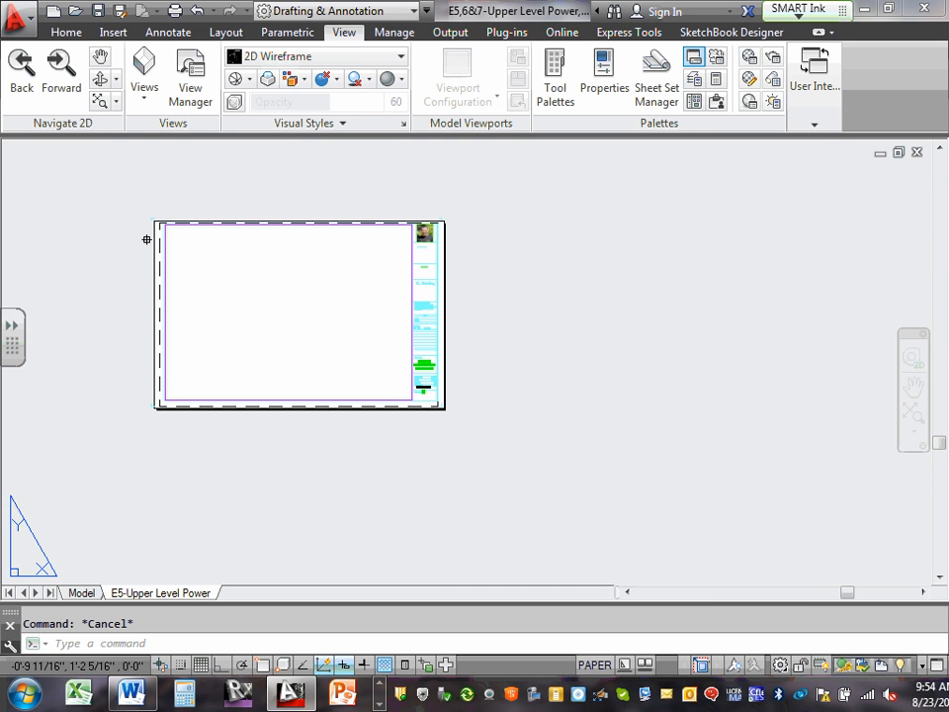
scroll(398, 254, "up", 10)
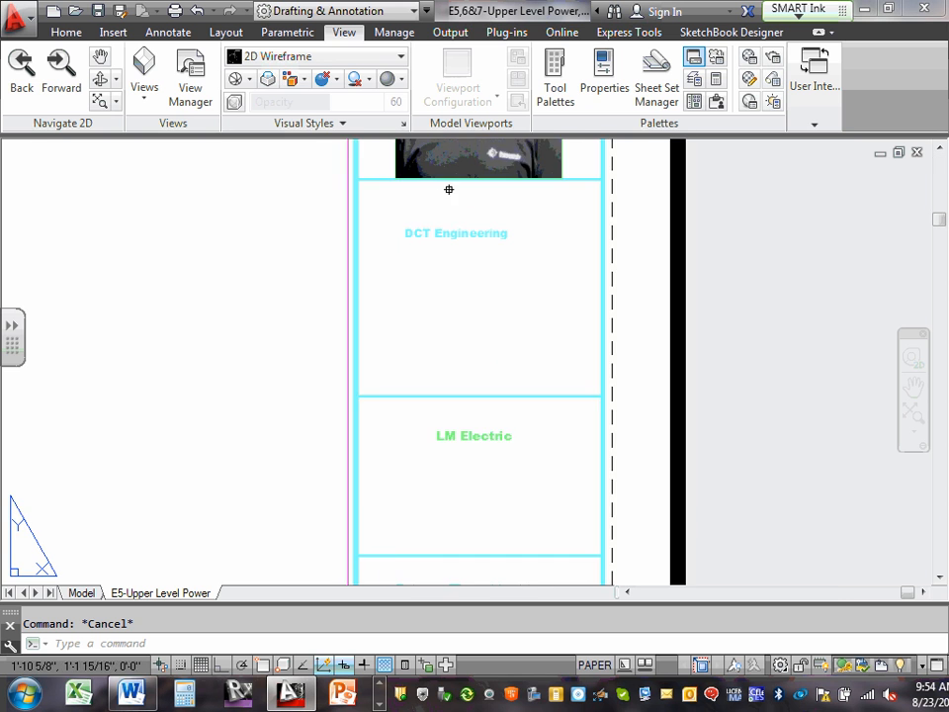
scroll(416, 207, "down", 10)
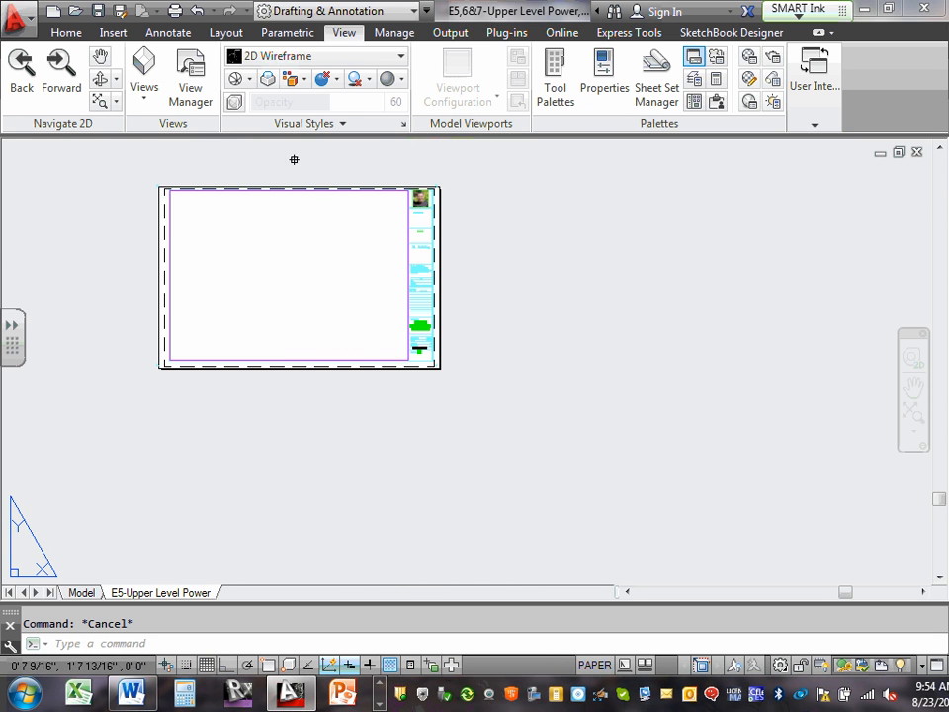
middle_click_drag(295, 250, 357, 317)
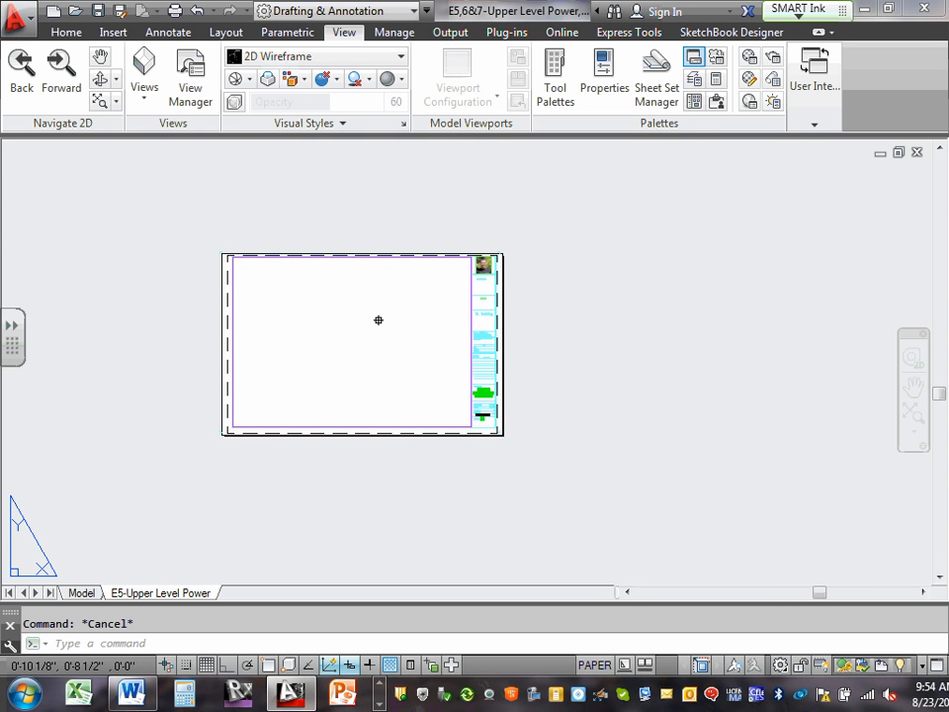
In model space, attach ECDM2140-Upper Level from the XRefs folder as an external reference at scale 1.00, inserted near 18', 162'.
left_click(83, 593)
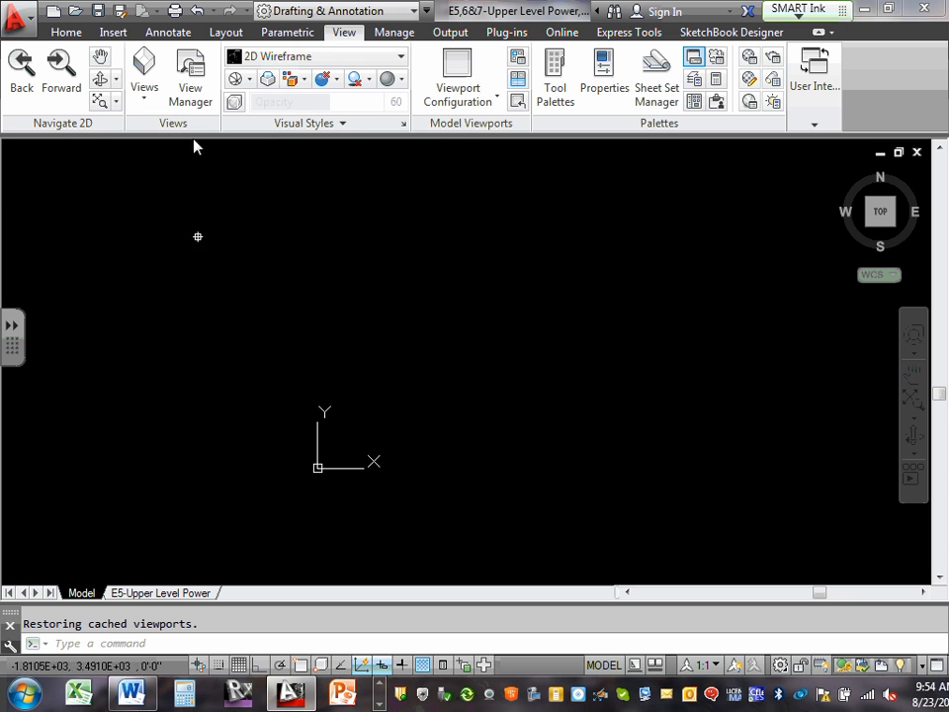
left_click(111, 32)
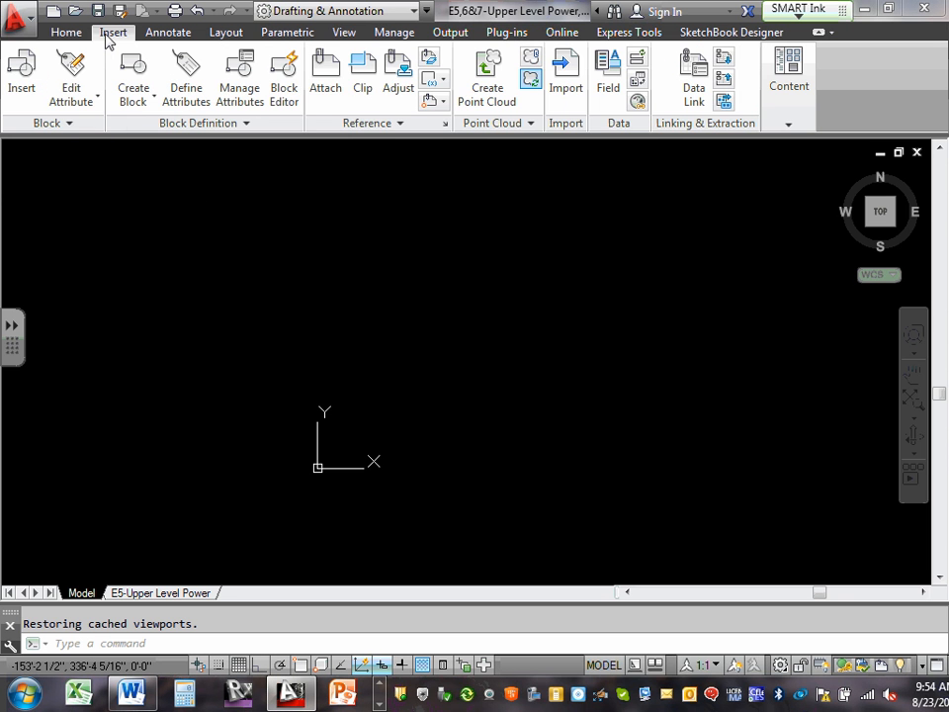
left_click(327, 87)
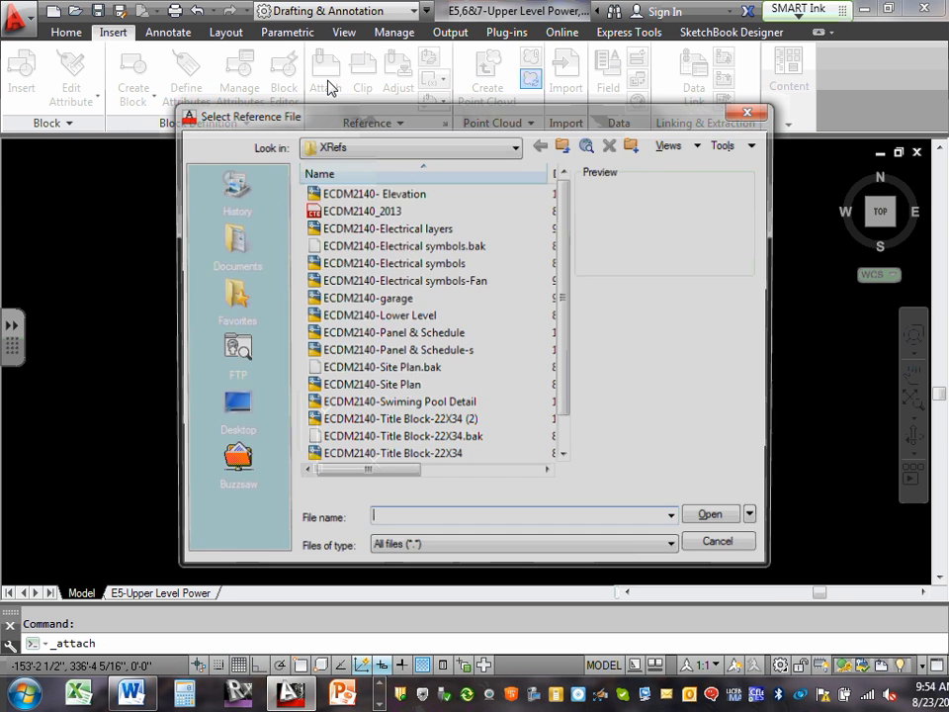
left_click(517, 146)
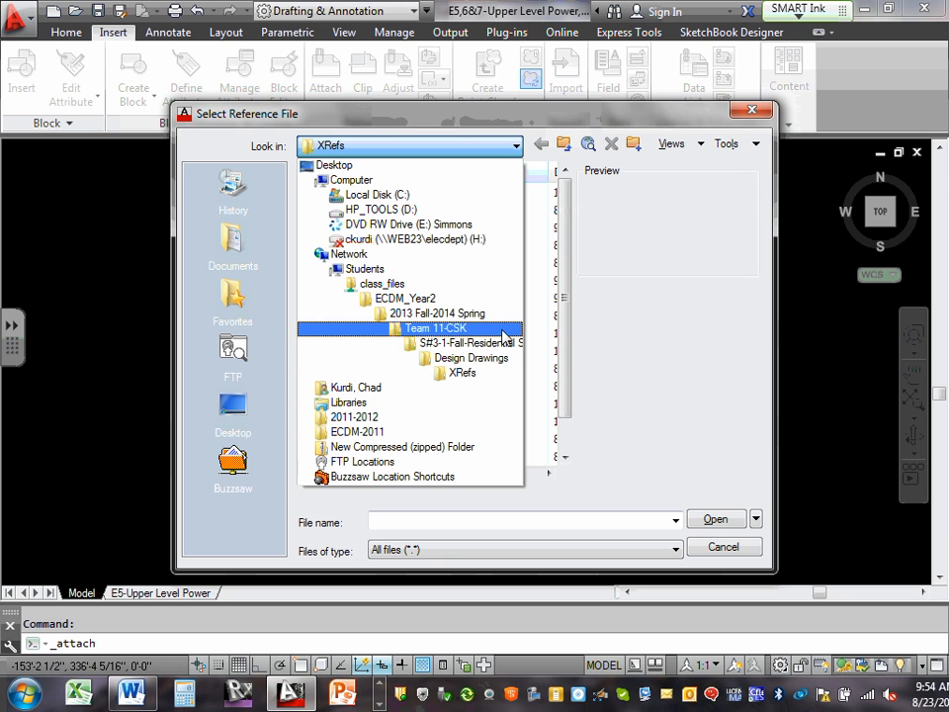
left_click(692, 332)
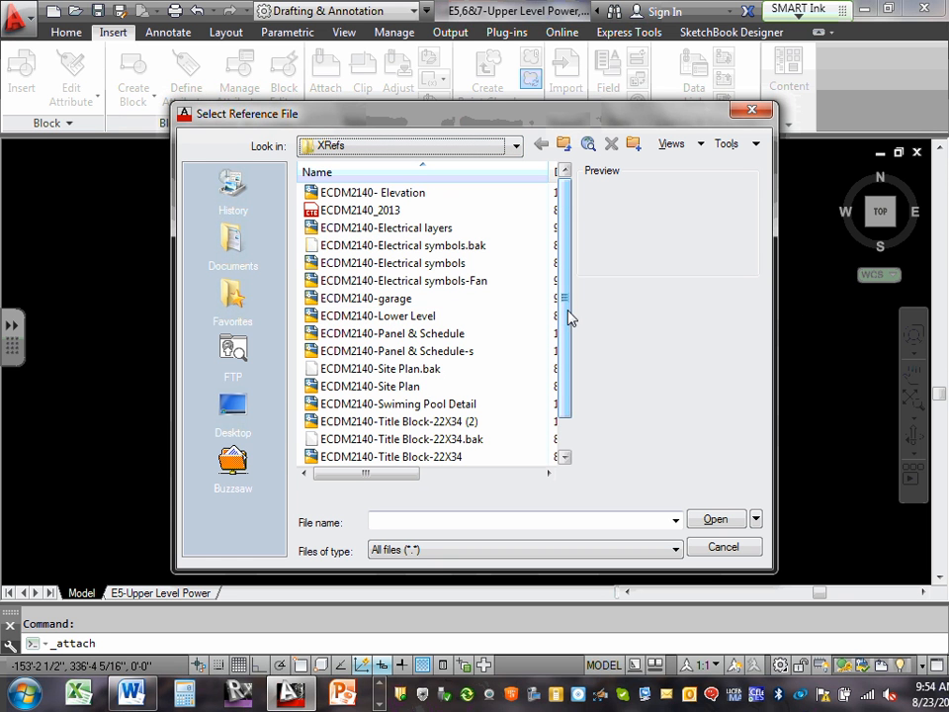
left_click_drag(569, 316, 563, 398)
left_click(439, 442)
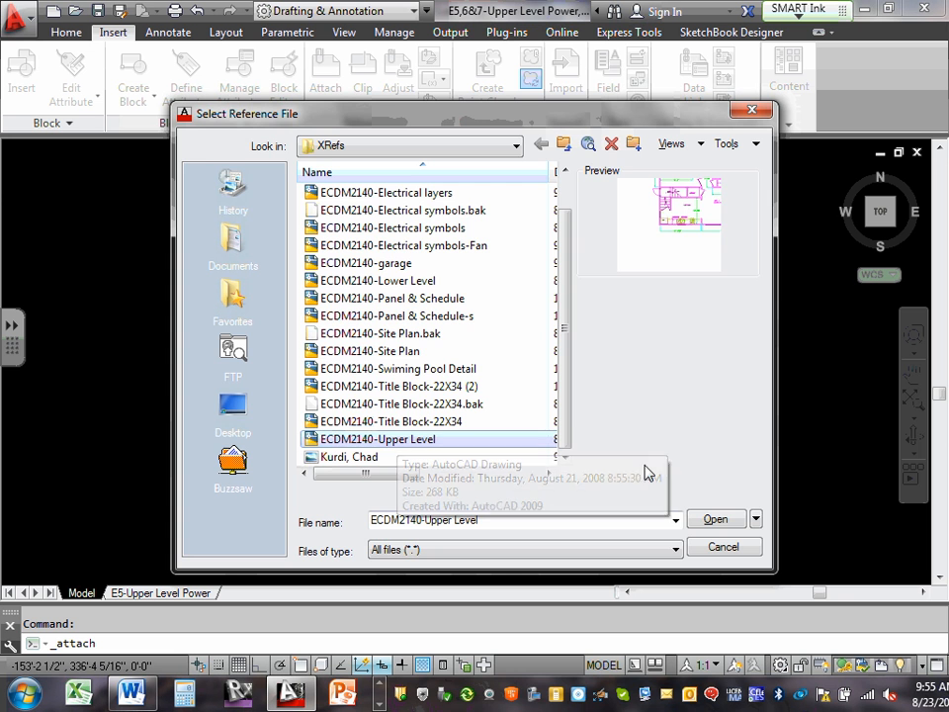
left_click(718, 521)
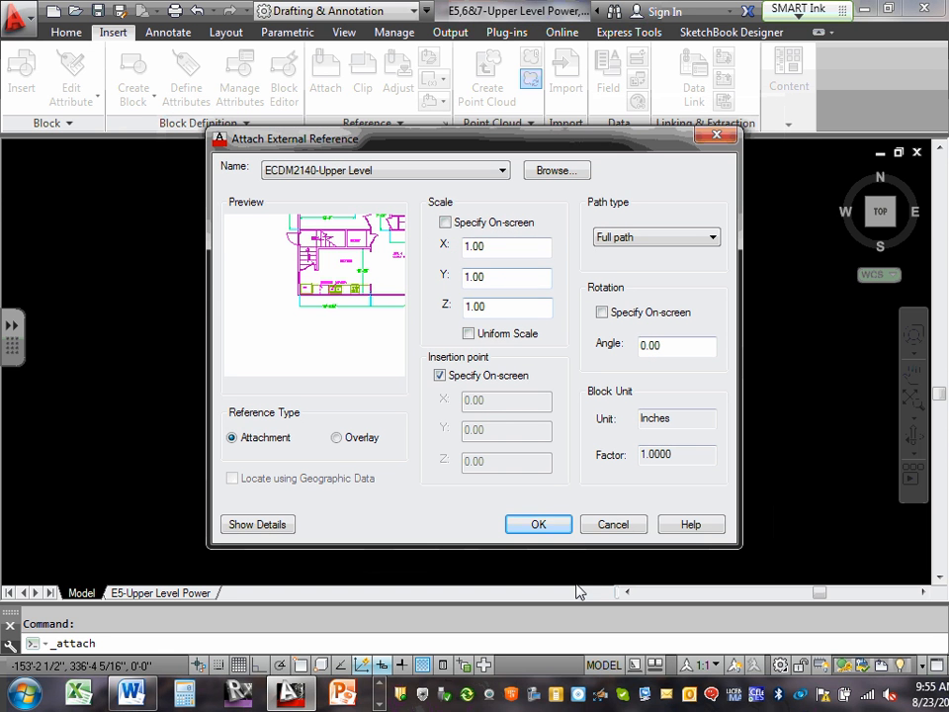
left_click(547, 530)
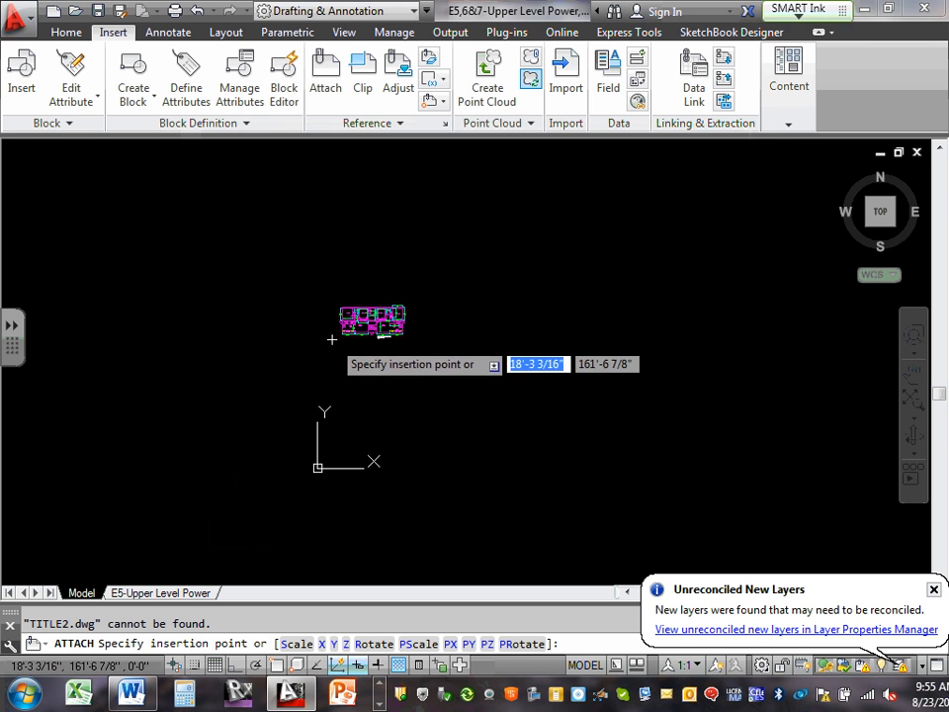
left_click(333, 337)
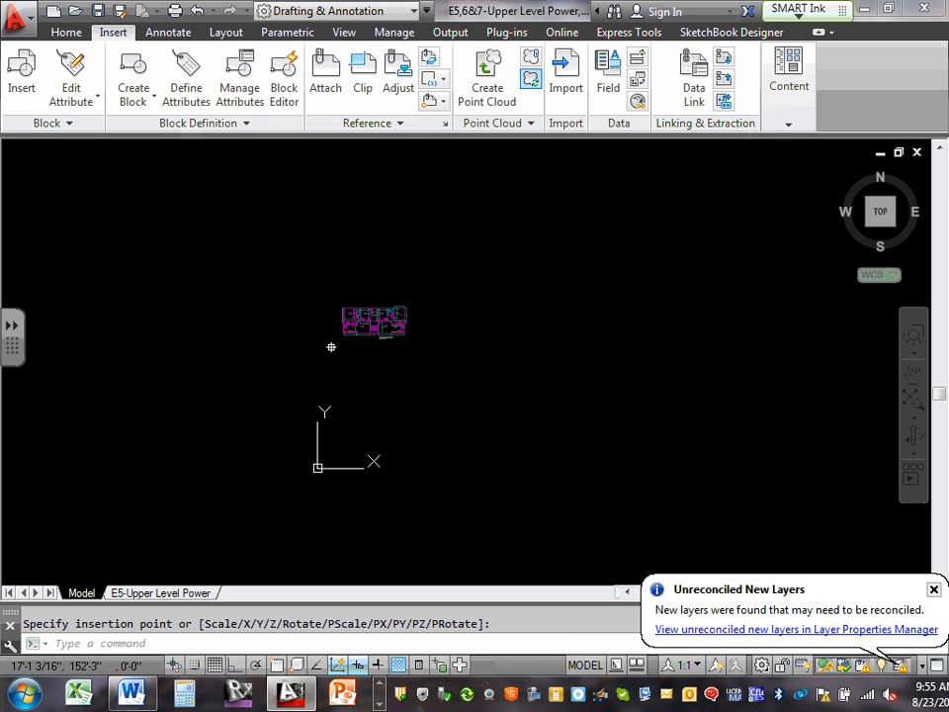
Reconcile all the unreconciled new layers brought in by the ECDM2140-Upper Level reference.
left_click(761, 630)
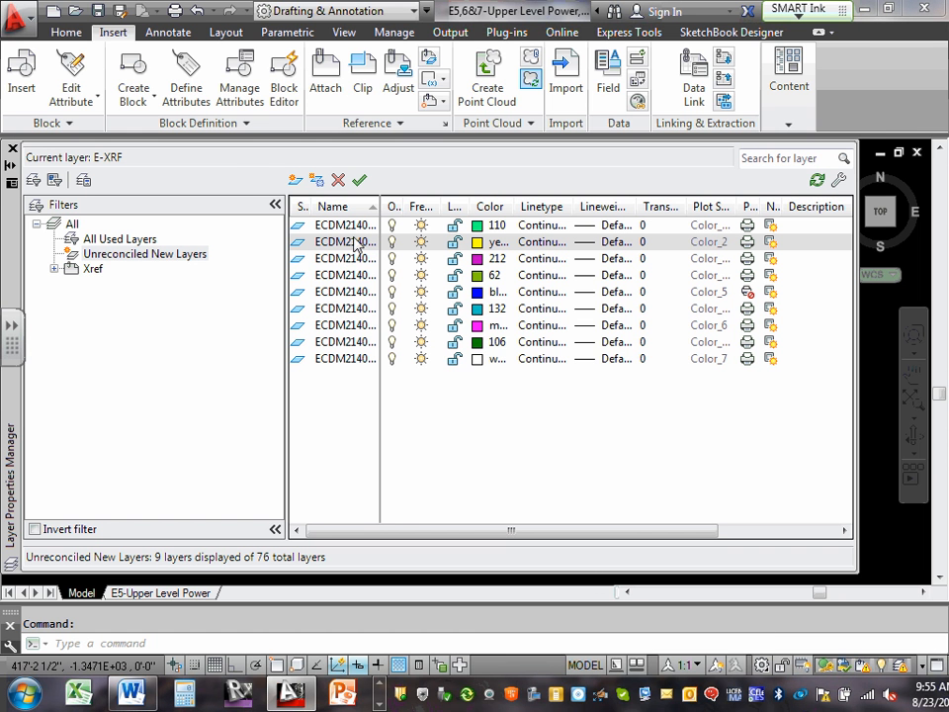
left_click(353, 227)
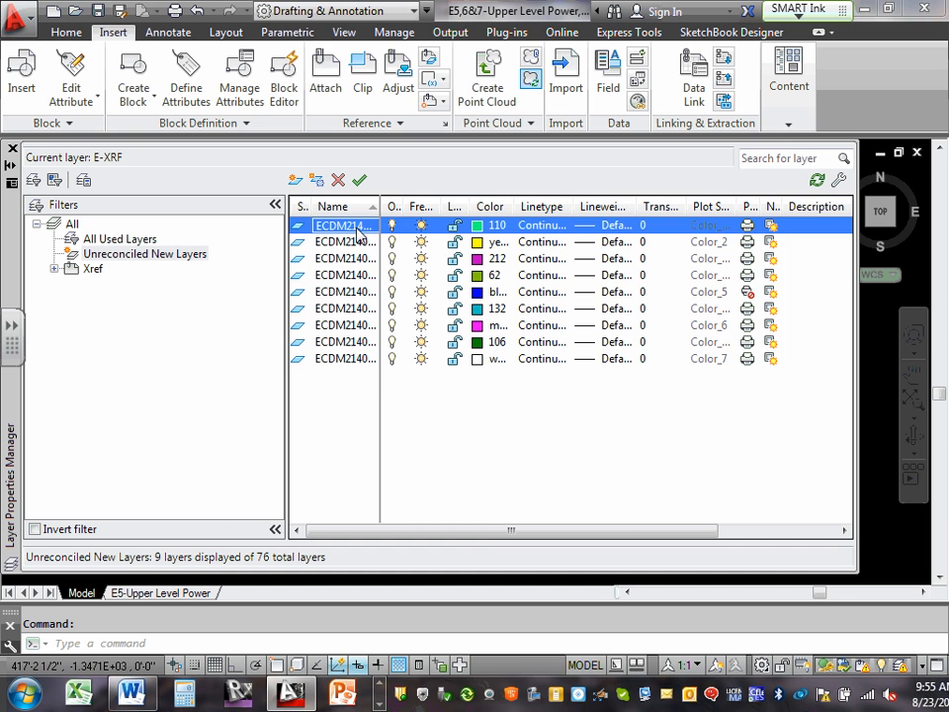
left_click(354, 359, "shift")
right_click(354, 362)
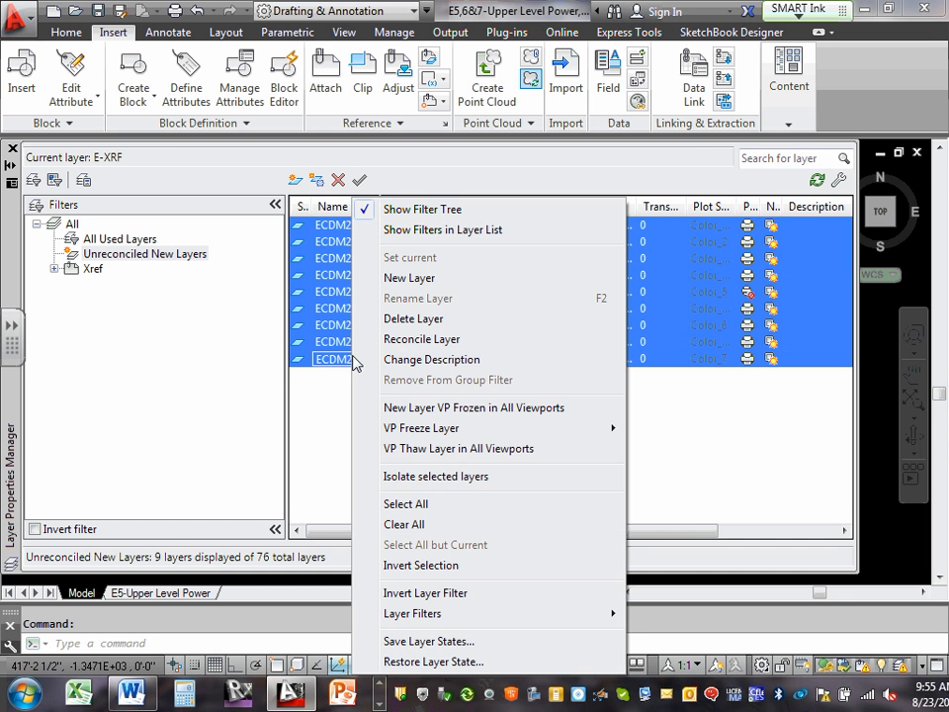
left_click(432, 340)
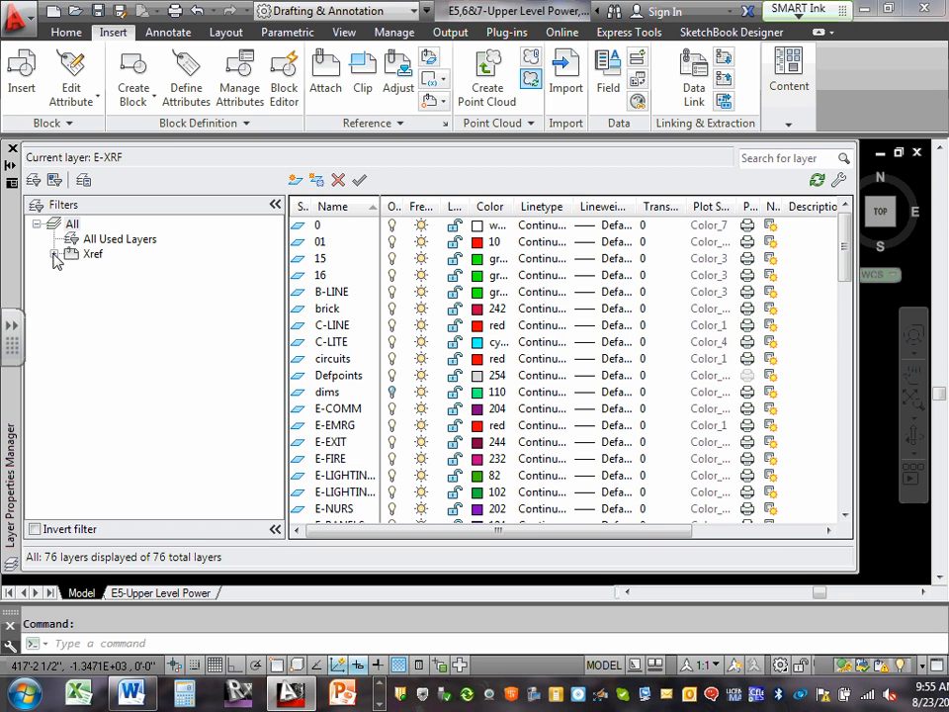
Set the color of every layer in the ECDM2140-Upper Level reference to 8.
left_click(53, 254)
left_click(200, 287)
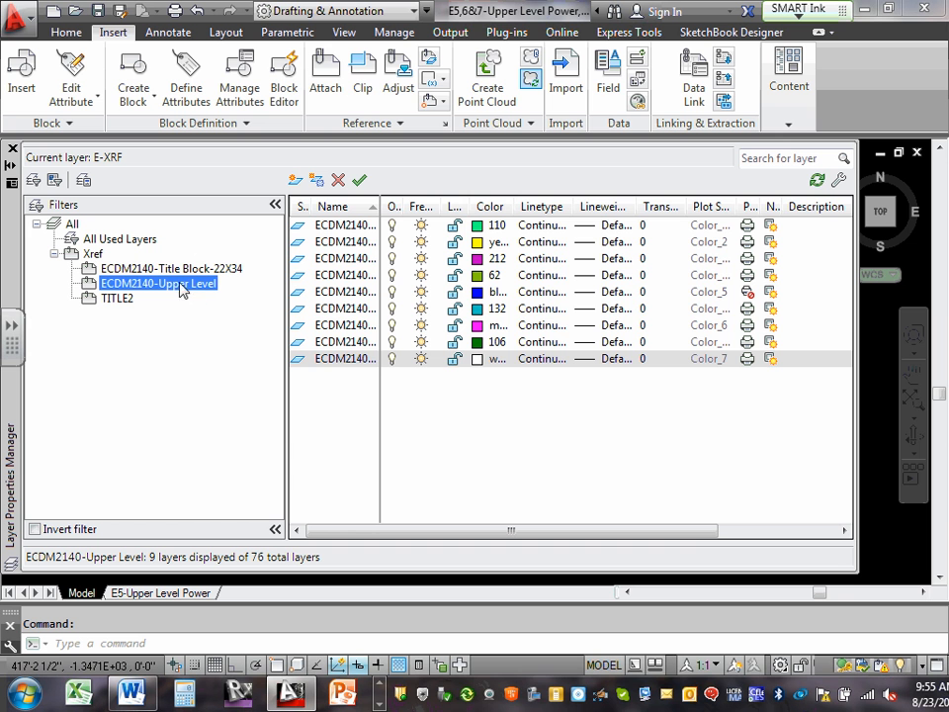
left_click(331, 230, "shift")
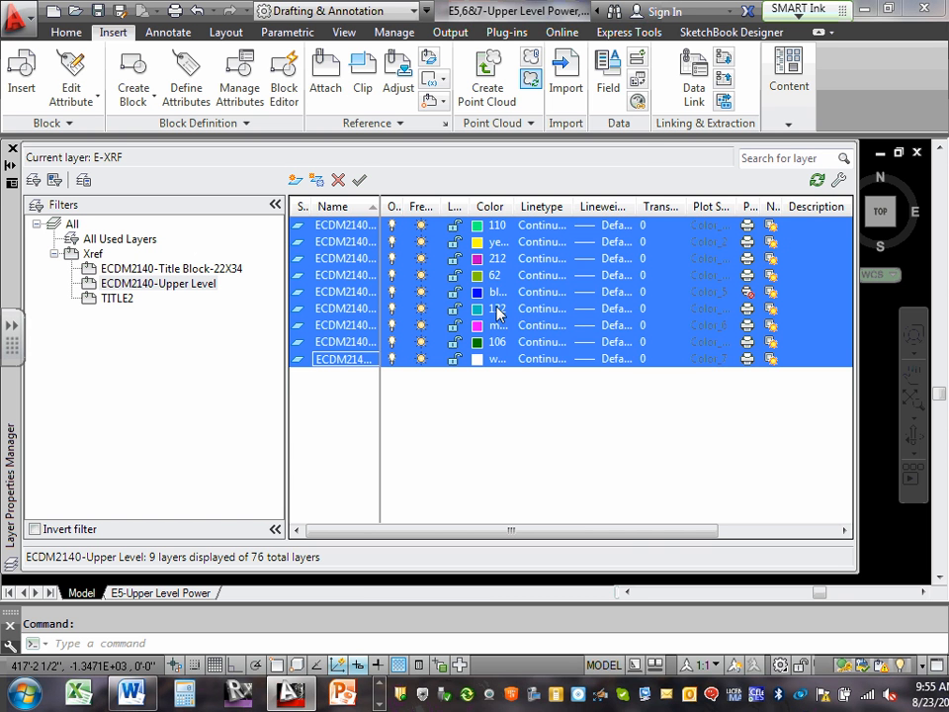
left_click(497, 312)
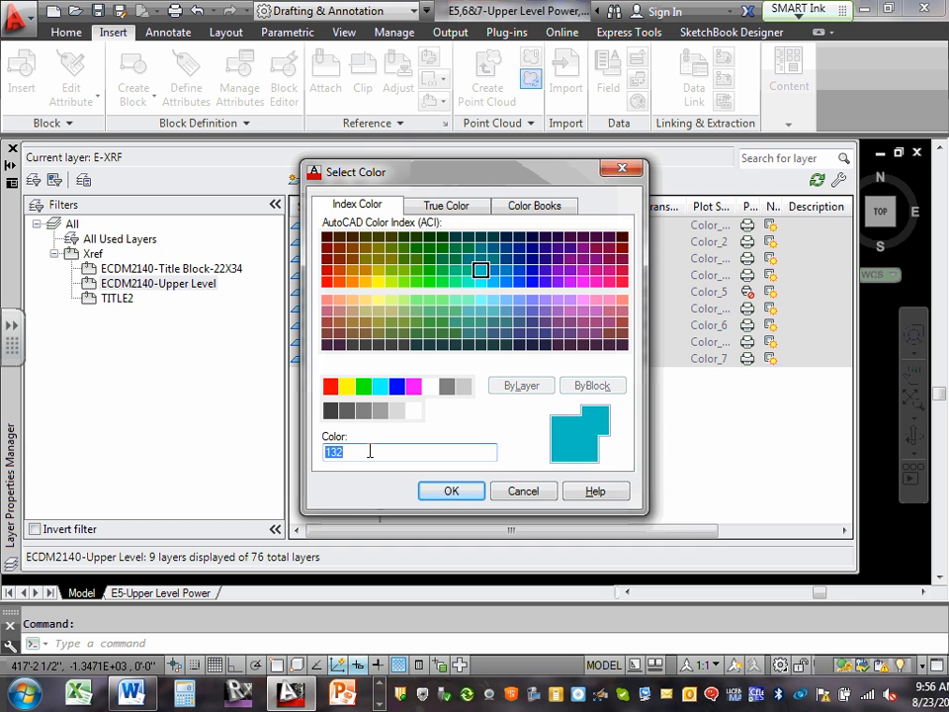
type("8")
left_click(452, 492)
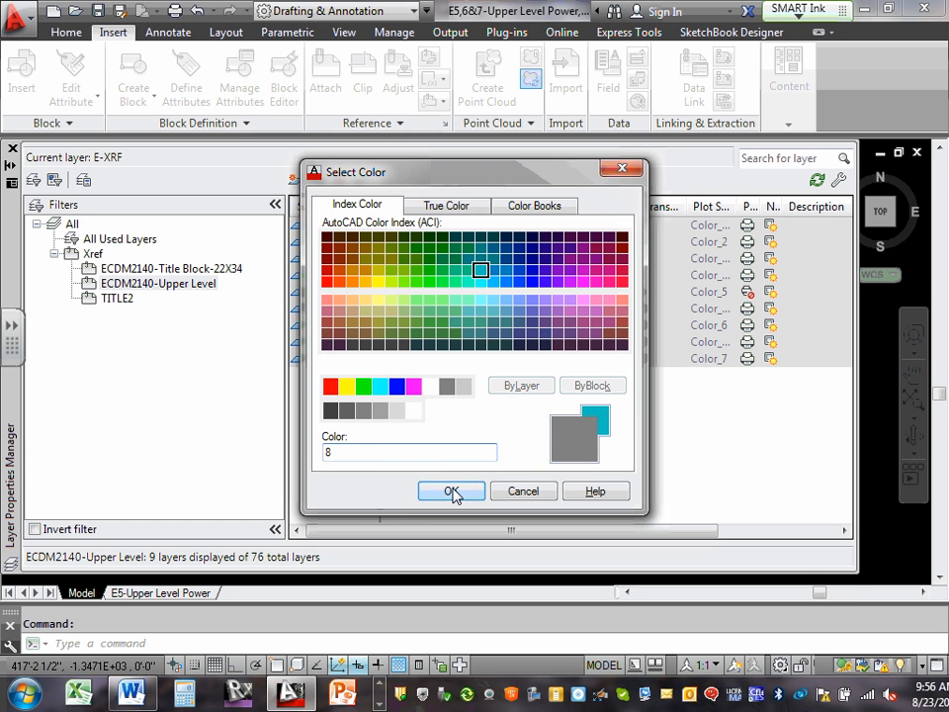
Check the layers listed for each external reference and inspect the grayed upper level floor plan in model space.
left_click(185, 289)
left_click(118, 298)
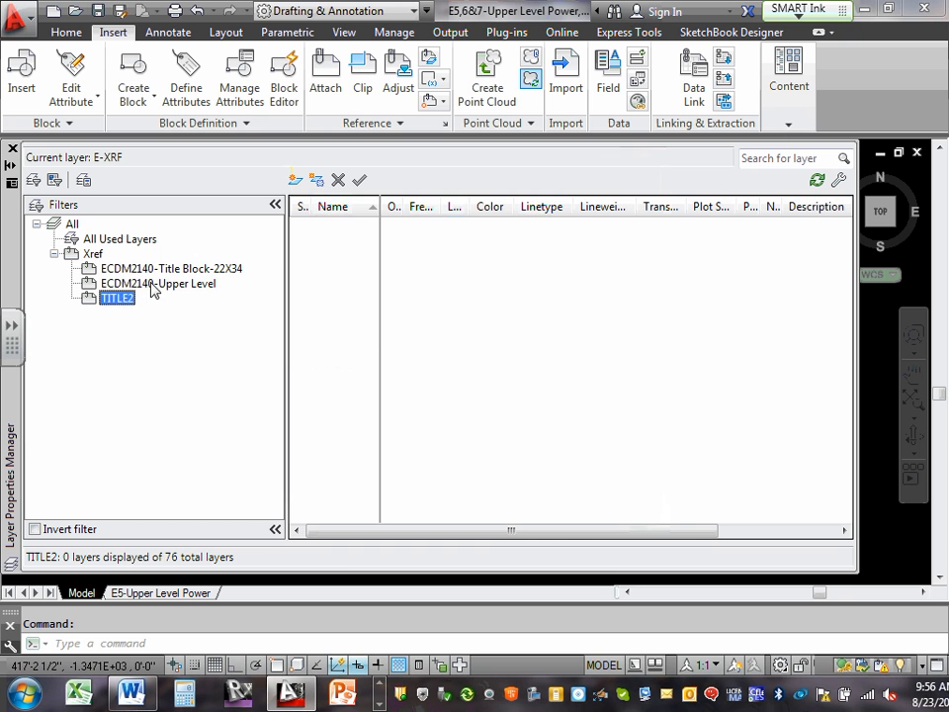
left_click(153, 288)
left_click(165, 269)
left_click(156, 287)
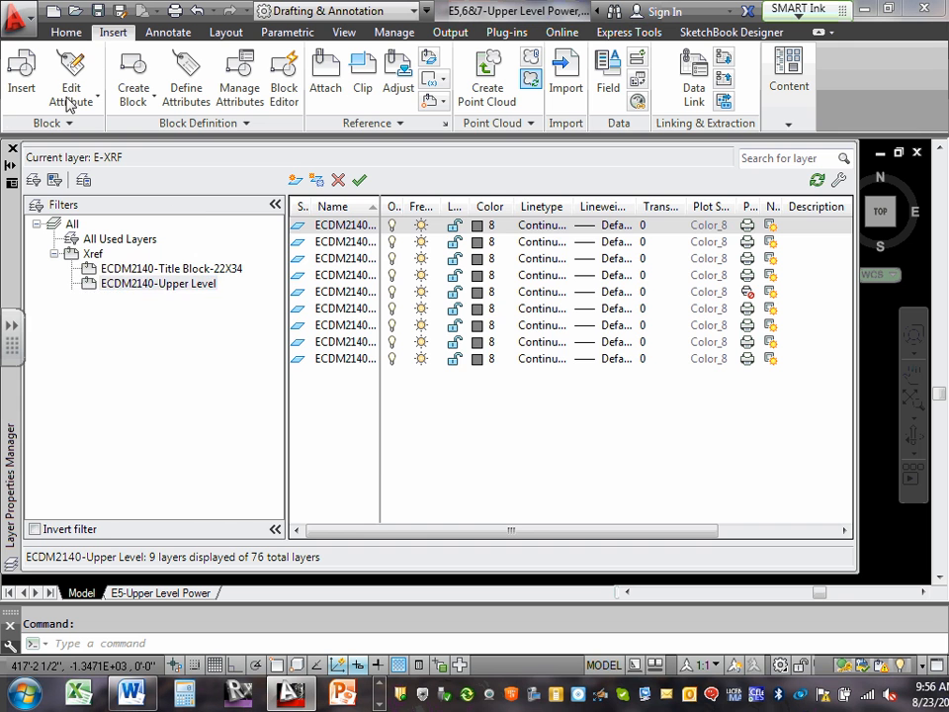
left_click(12, 149)
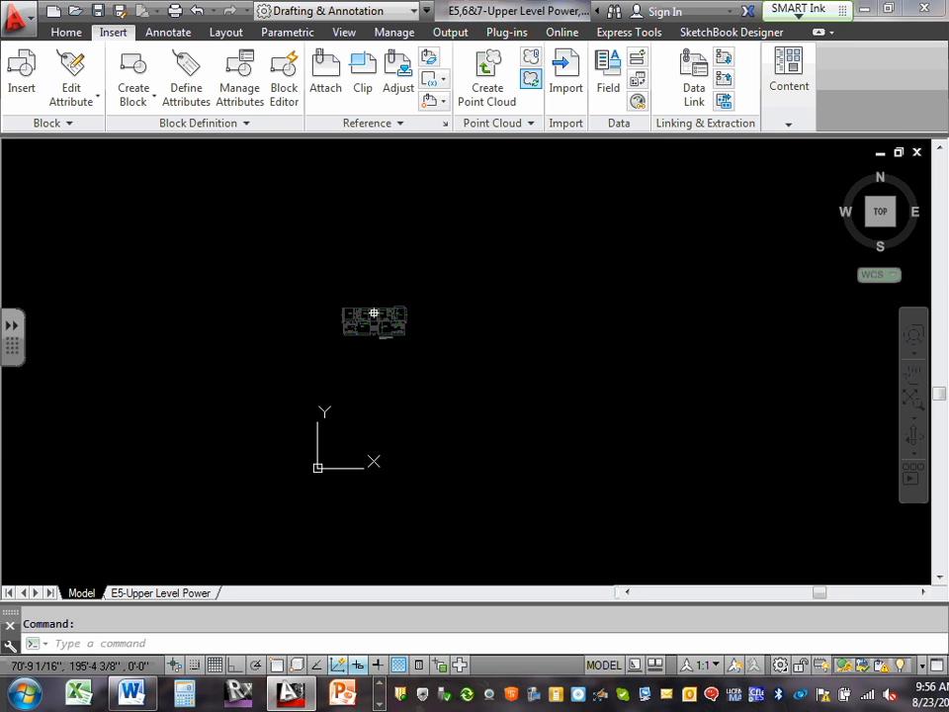
scroll(396, 313, "up", 12)
scroll(397, 312, "down", 8)
middle_click_drag(397, 312, 504, 317)
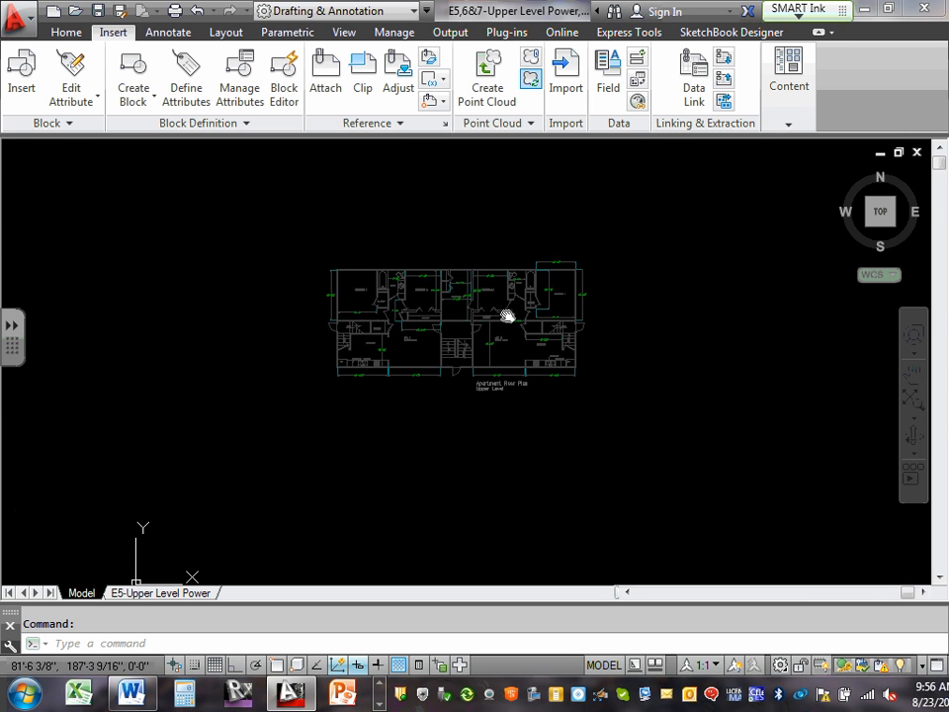
scroll(502, 309, "up", 7)
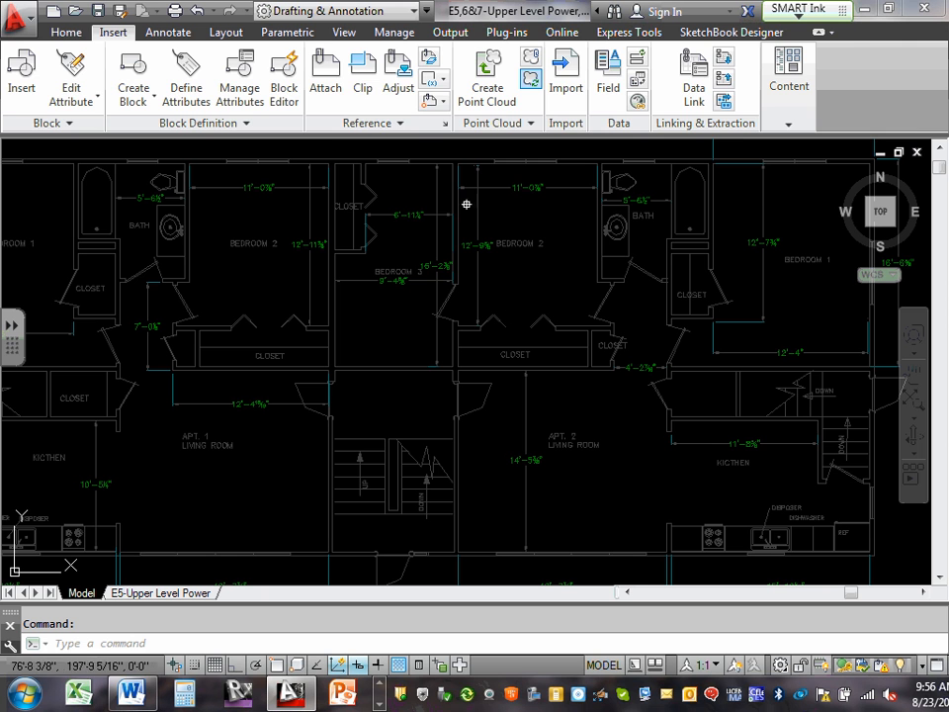
Turn off the ECDM2140-Upper Level|dims layer to hide the floor plan's dimensions.
left_click(75, 34)
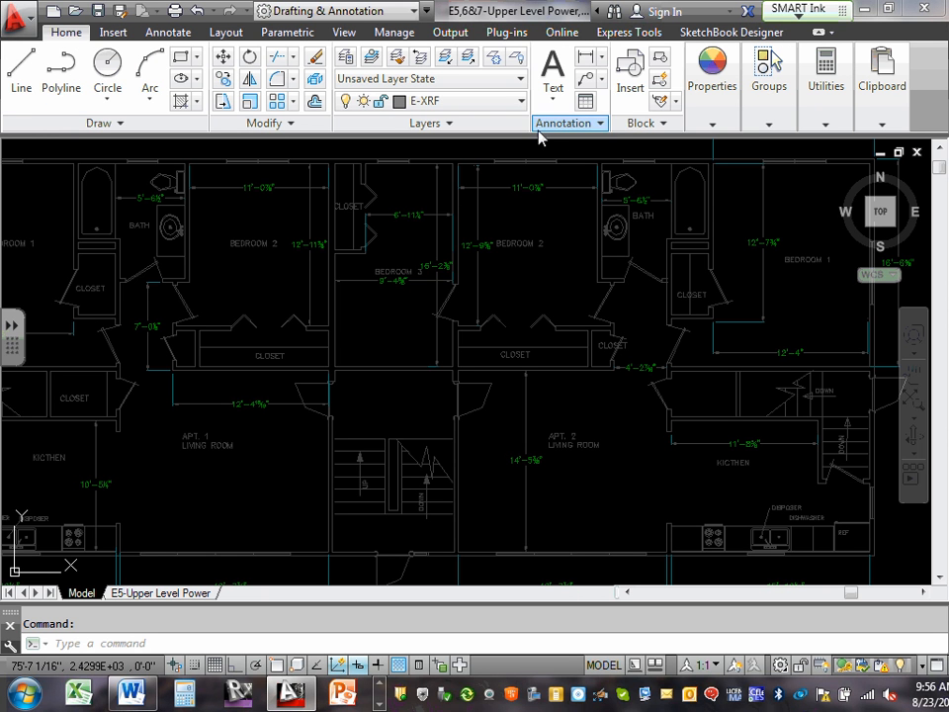
left_click(521, 102)
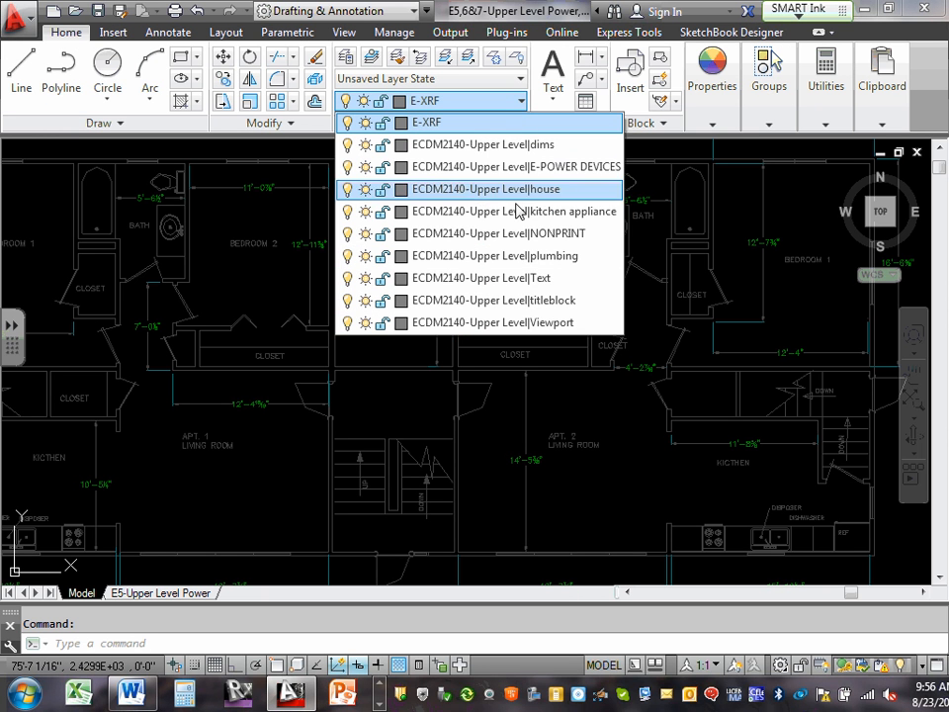
left_click(348, 145)
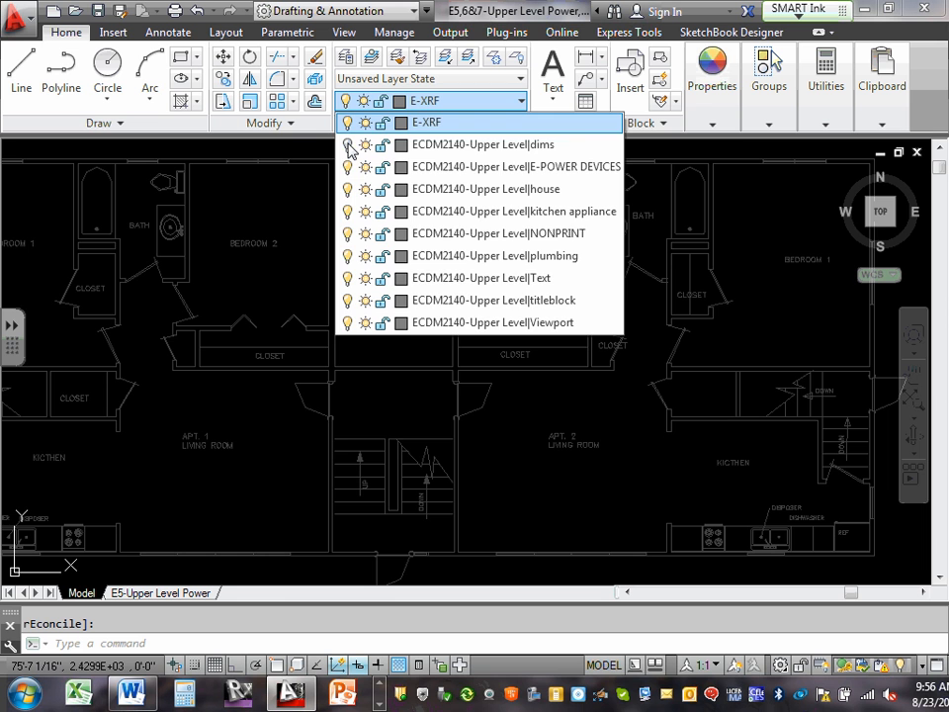
scroll(285, 208, "down", 5)
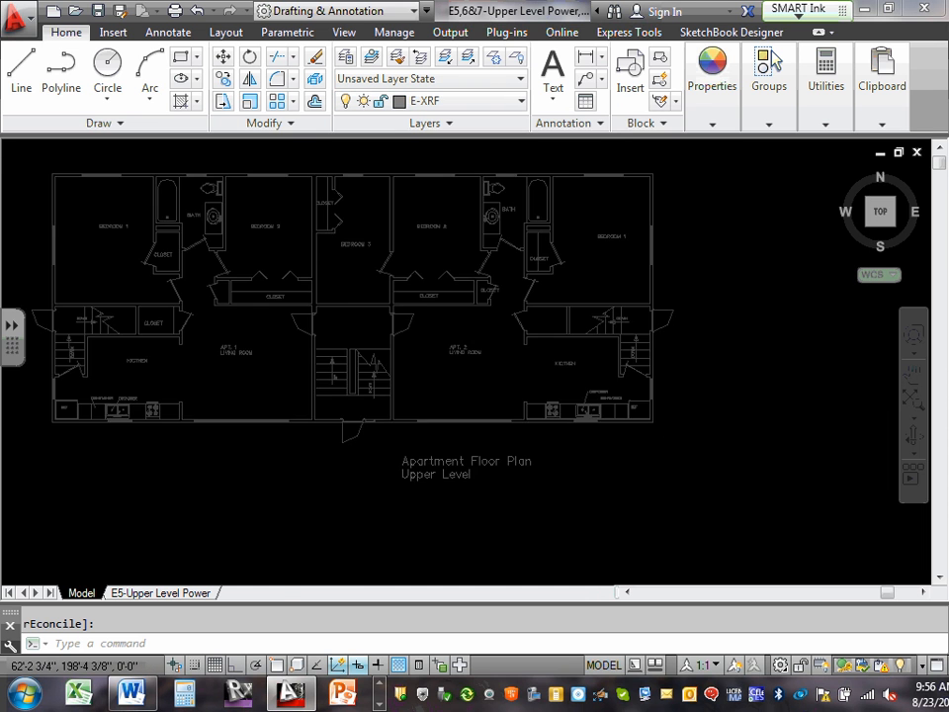
On the E5-Upper Level Power layout, activate the viewport and unlock it.
left_click(187, 593)
double_click(395, 311)
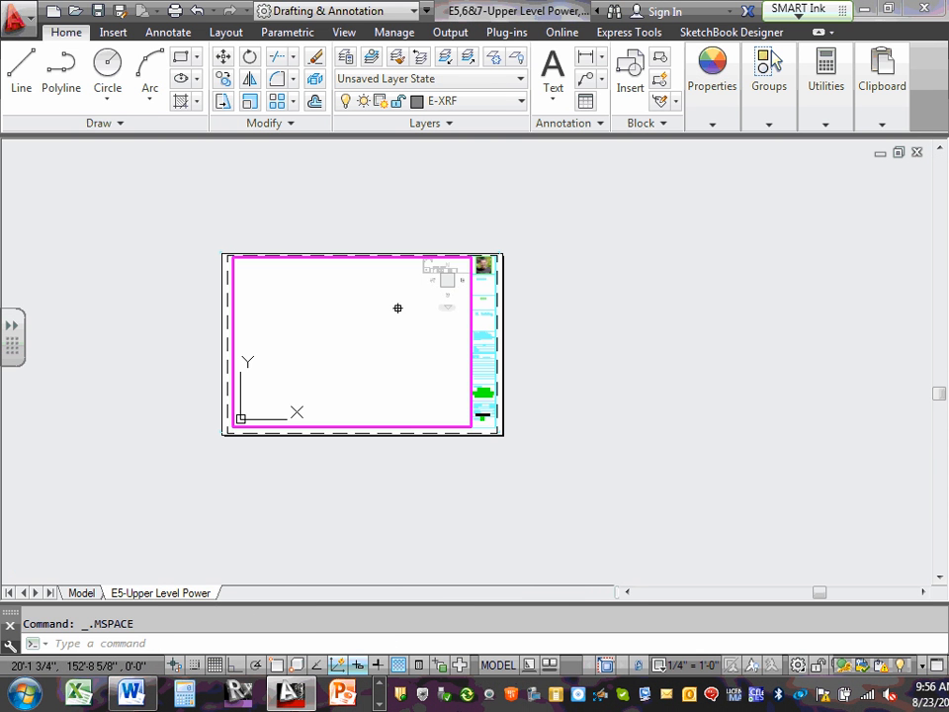
middle_click(408, 309)
middle_click(409, 309)
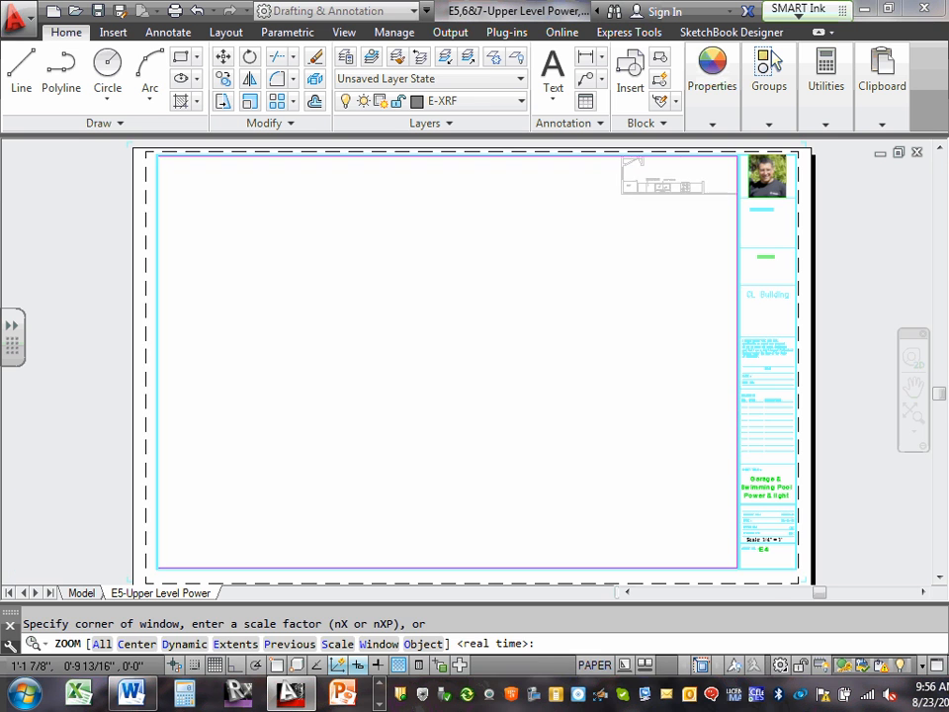
left_click(404, 342)
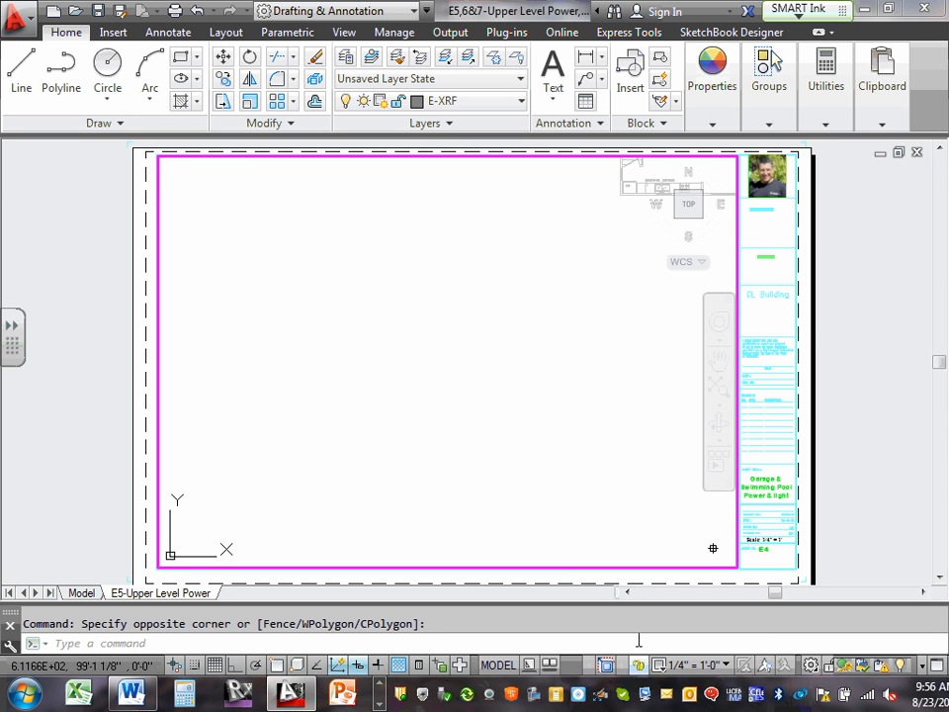
left_click(599, 299)
left_click(598, 299)
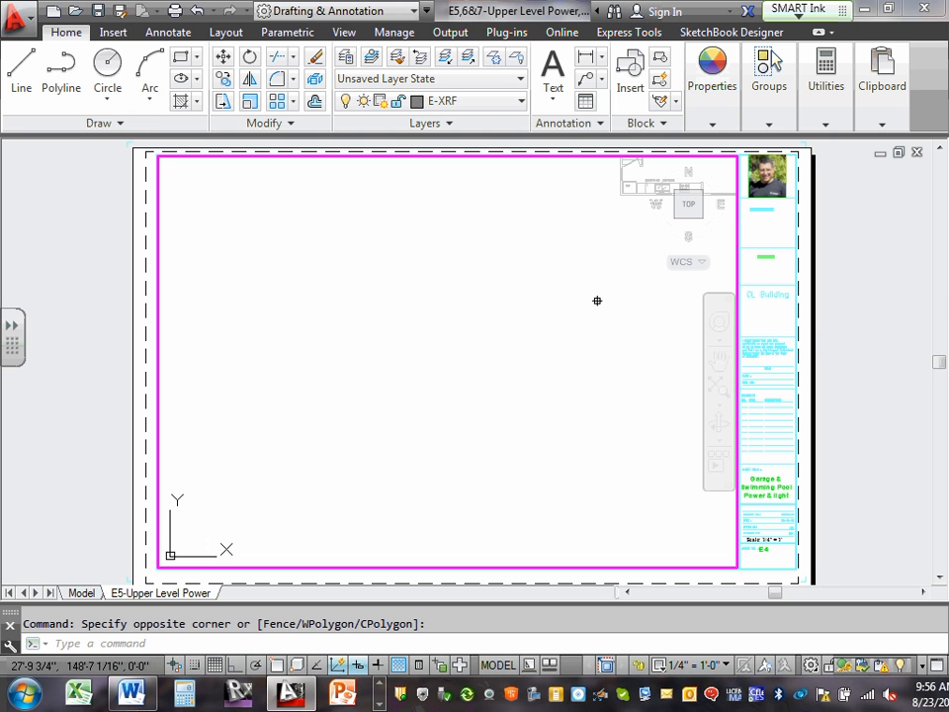
Zoom to extents inside the viewport and move the upper level floor plan into the middle of the sheet area.
type("z")
key("Return")
type("e")
key("Return")
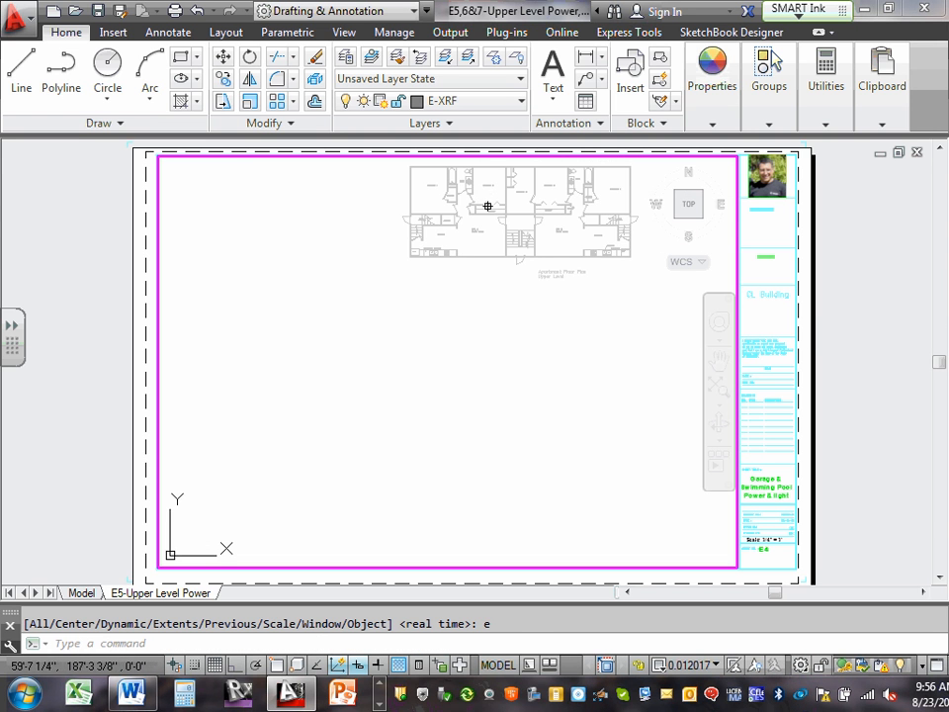
middle_click_drag(487, 206, 372, 366)
scroll(380, 366, "up", 4)
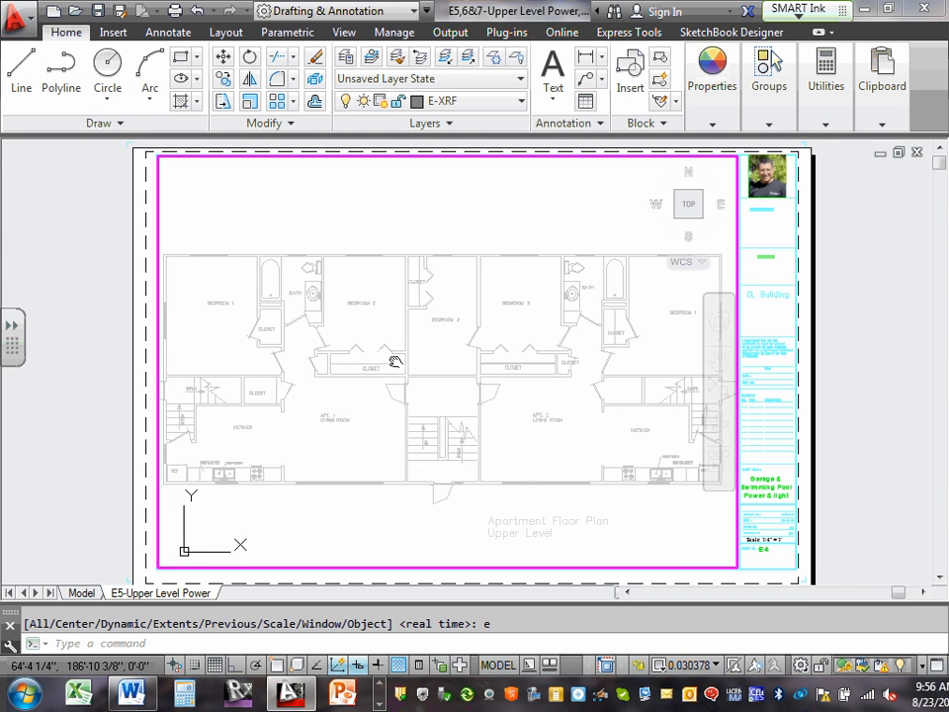
scroll(401, 370, "down", 3)
scroll(406, 381, "up", 3)
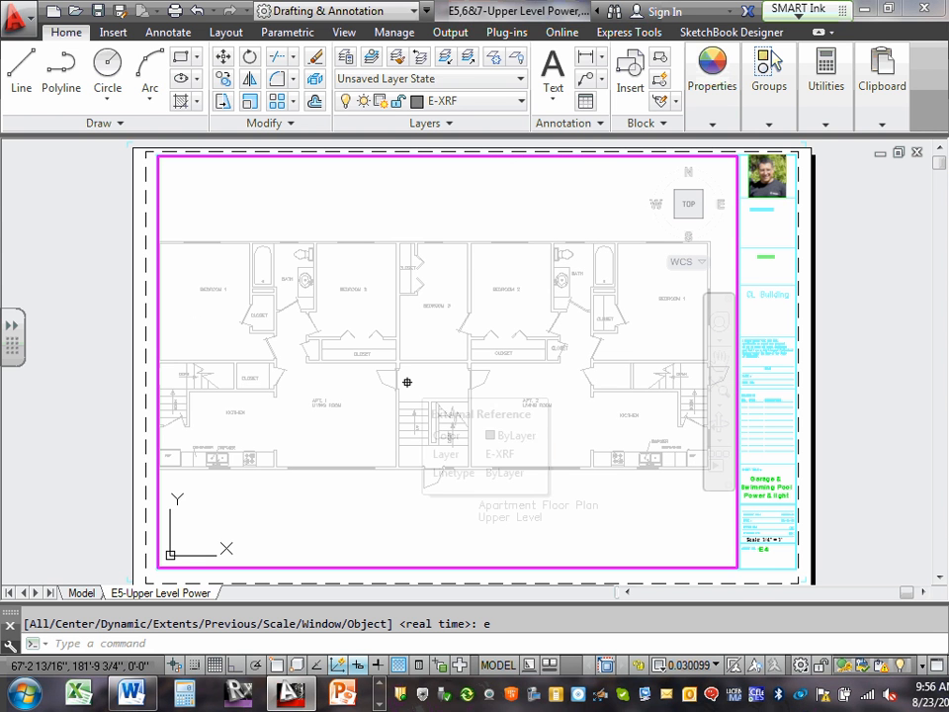
In paper space, set the viewport's scale to 1/4" = 1'-0" and lock it, clearing the selection.
double_click(776, 566)
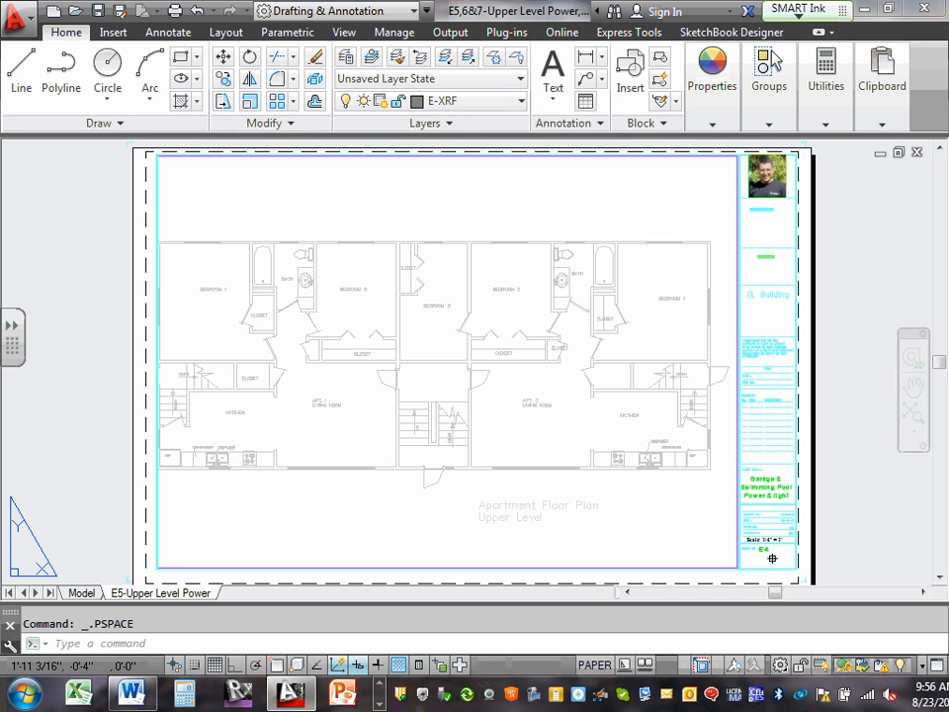
left_click(729, 565)
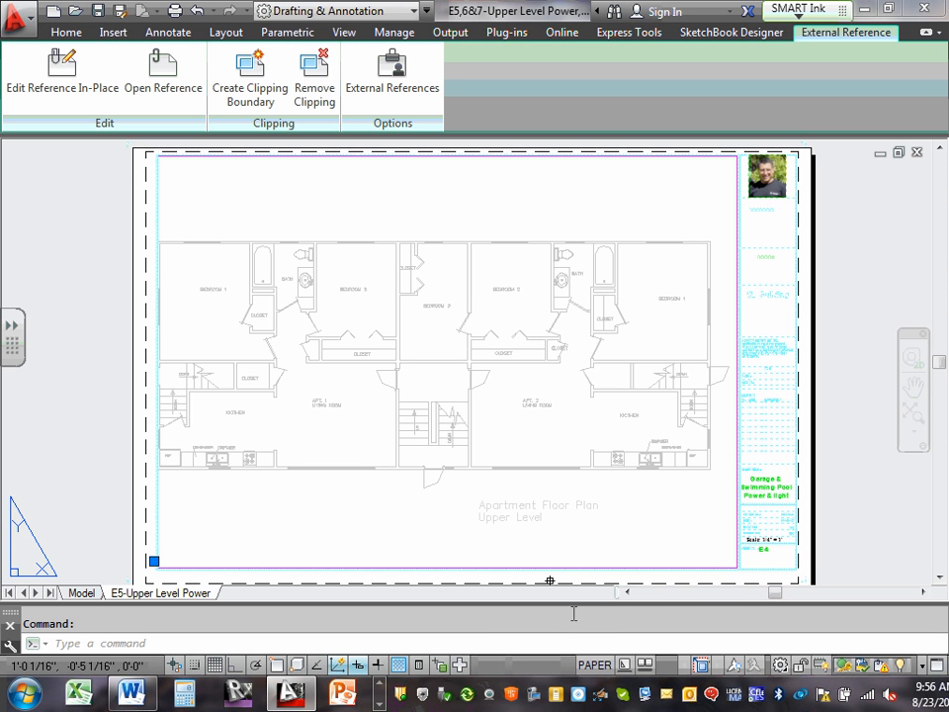
key("Escape")
scroll(682, 559, "up", 5)
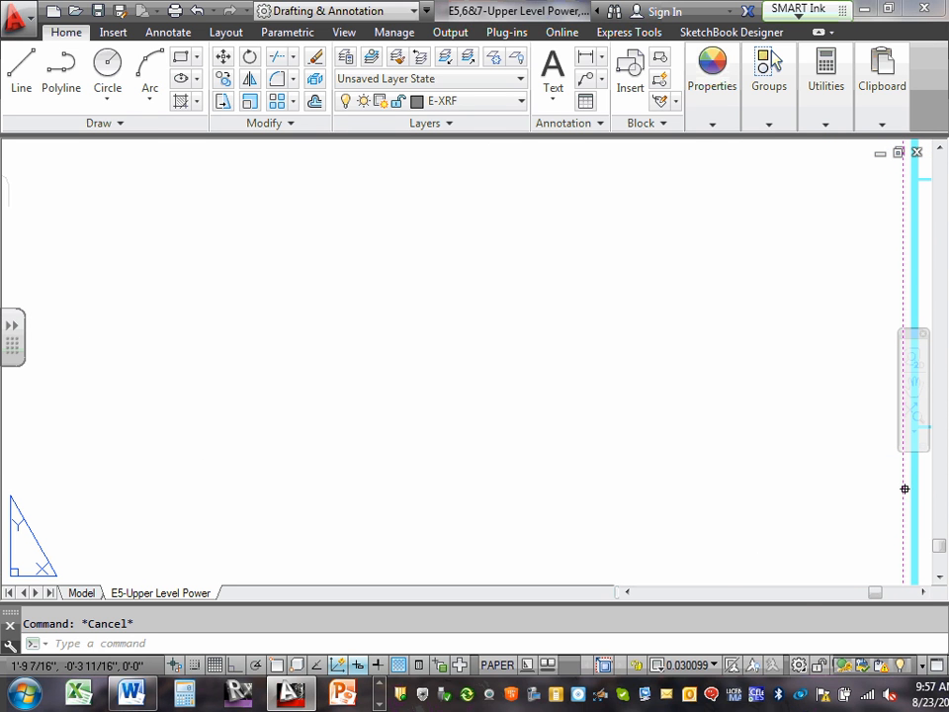
left_click(906, 489)
left_click(714, 665)
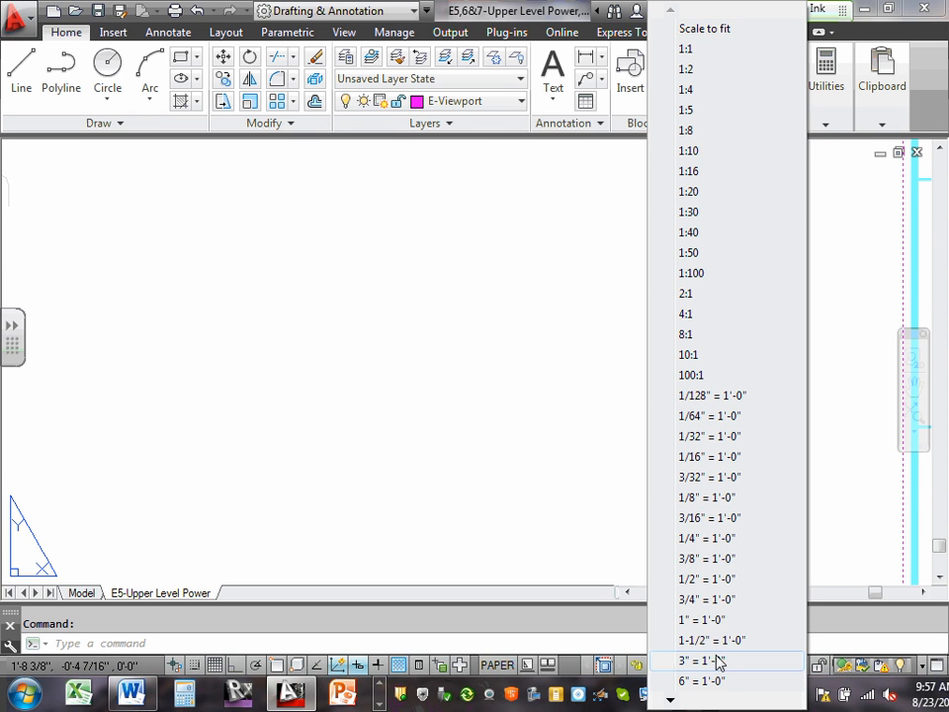
left_click(707, 540)
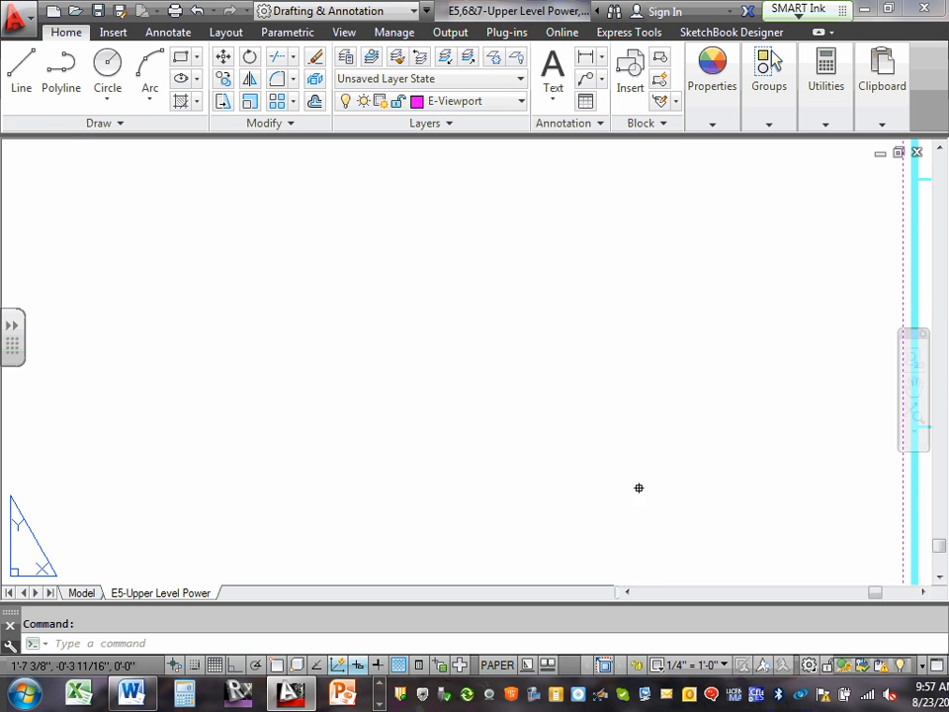
scroll(636, 483, "down", 5)
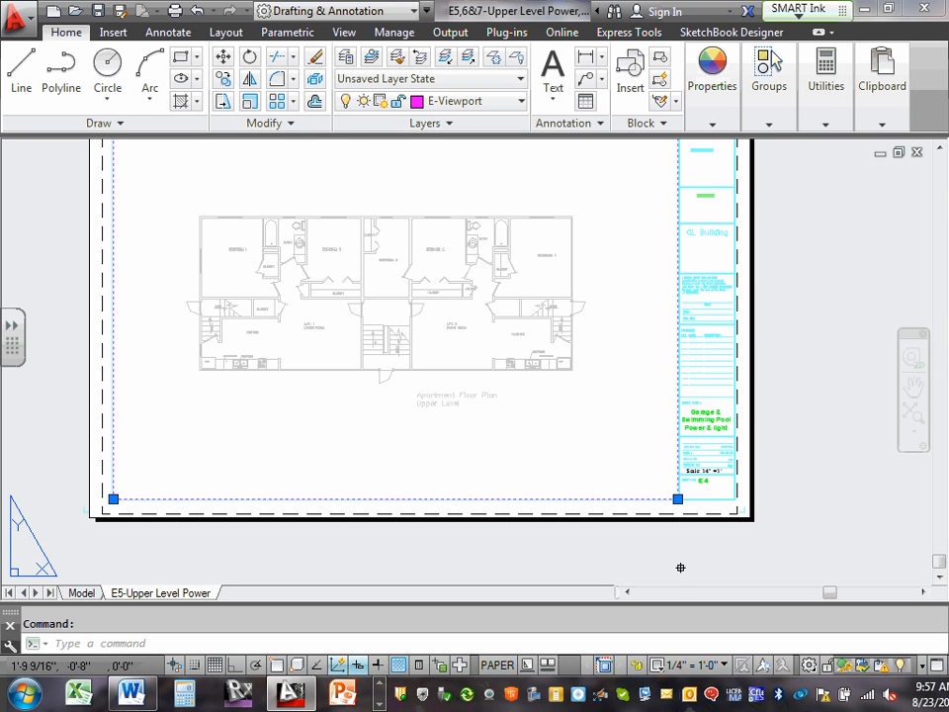
left_click(751, 506)
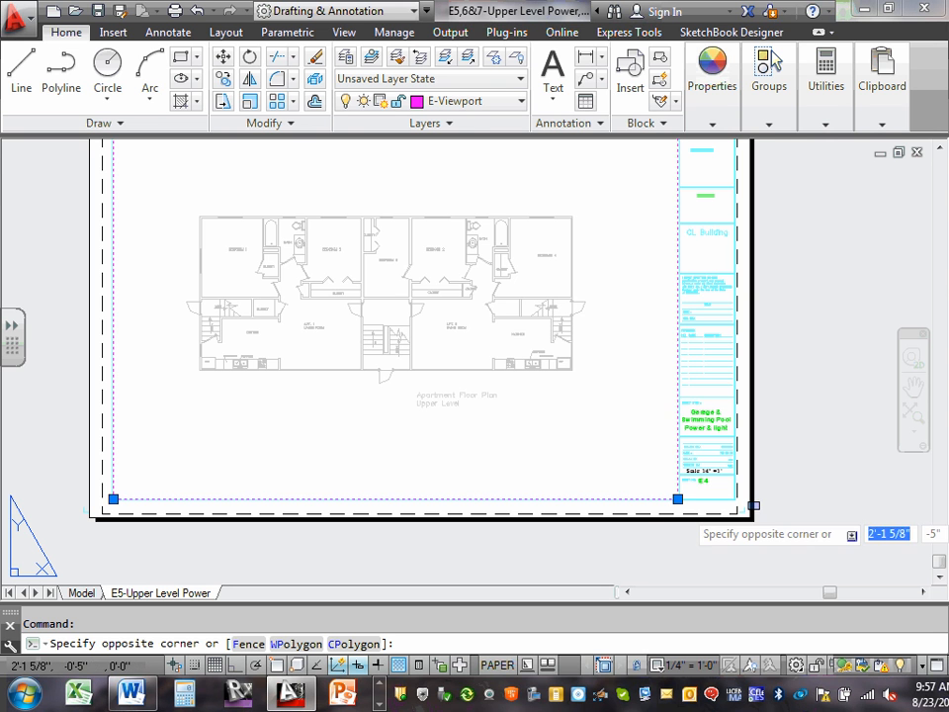
key("Escape")
Change the sheet number in the title block to E5.
scroll(692, 514, "up", 5)
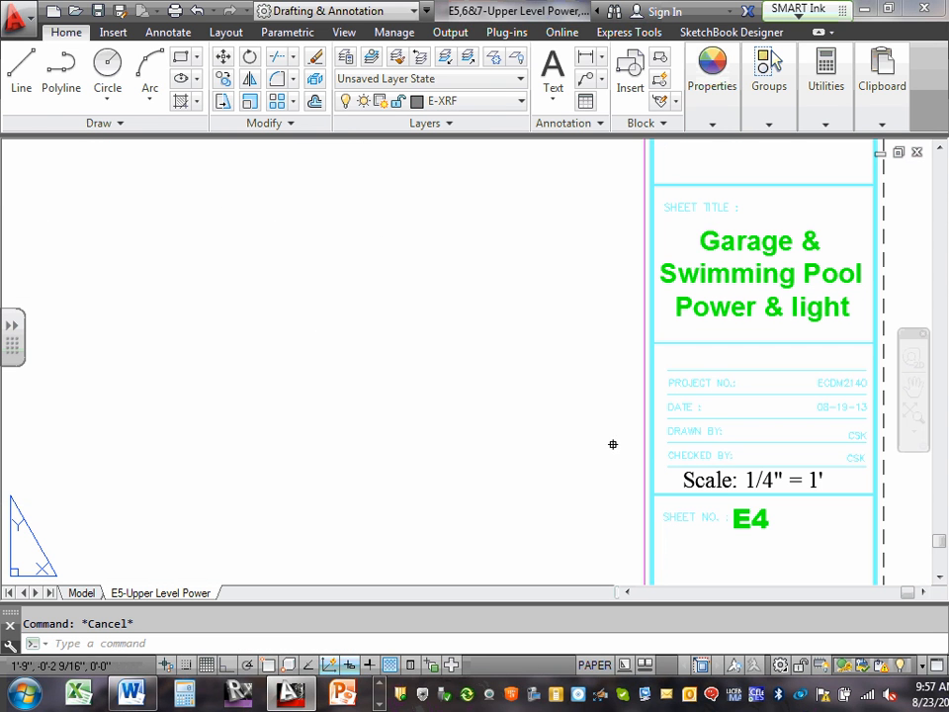
double_click(751, 519)
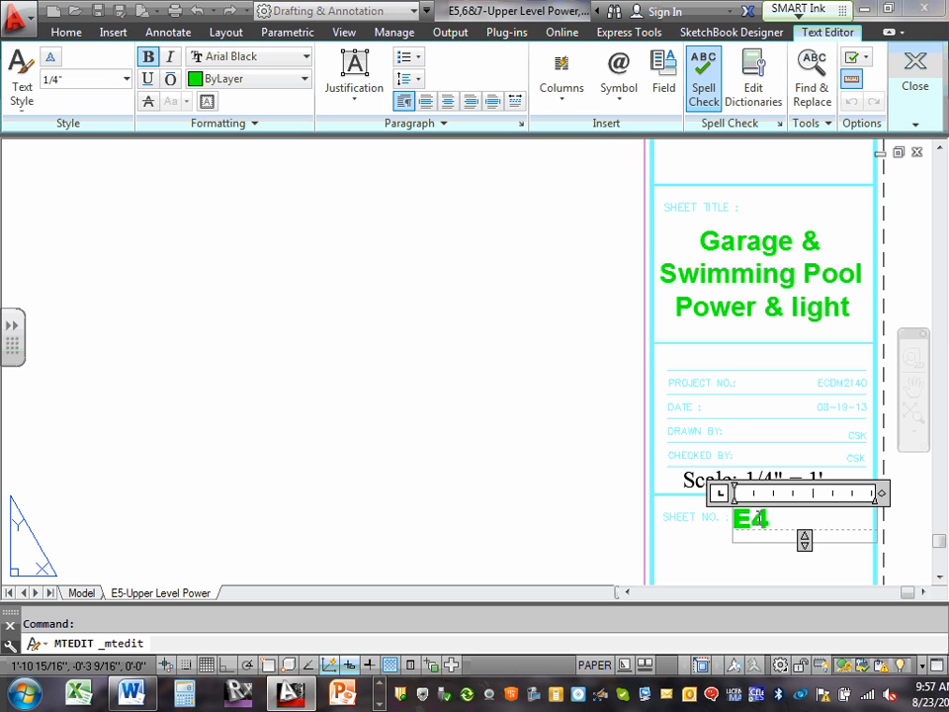
type("5")
left_click(776, 260)
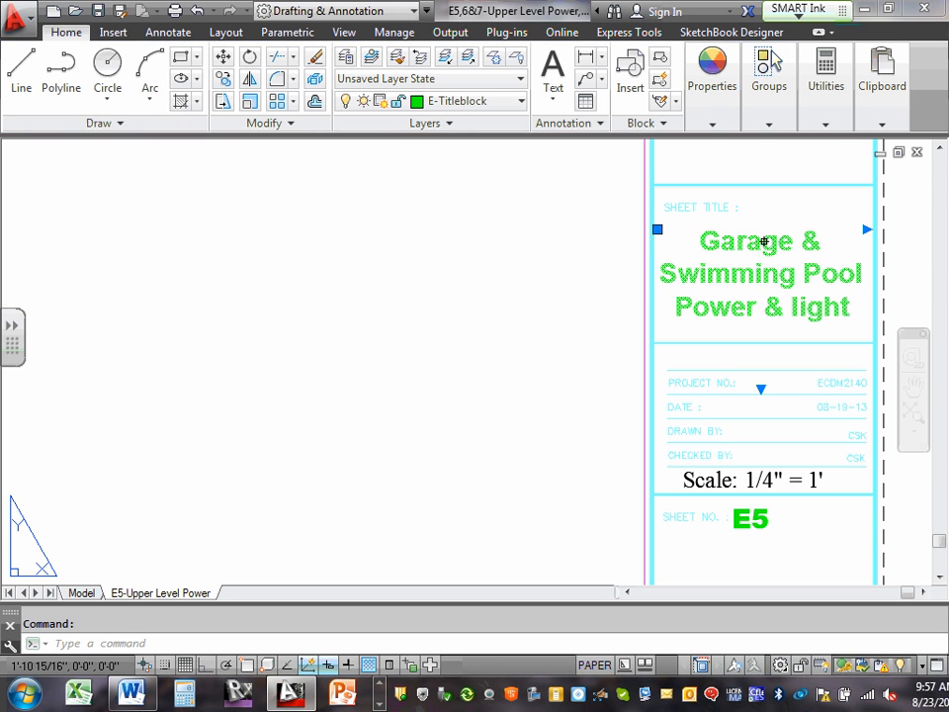
Replace the sheet title text in the title block with the copied text "Upper Level Power".
double_click(762, 240)
left_click_drag(689, 243, 858, 303)
right_click(857, 302)
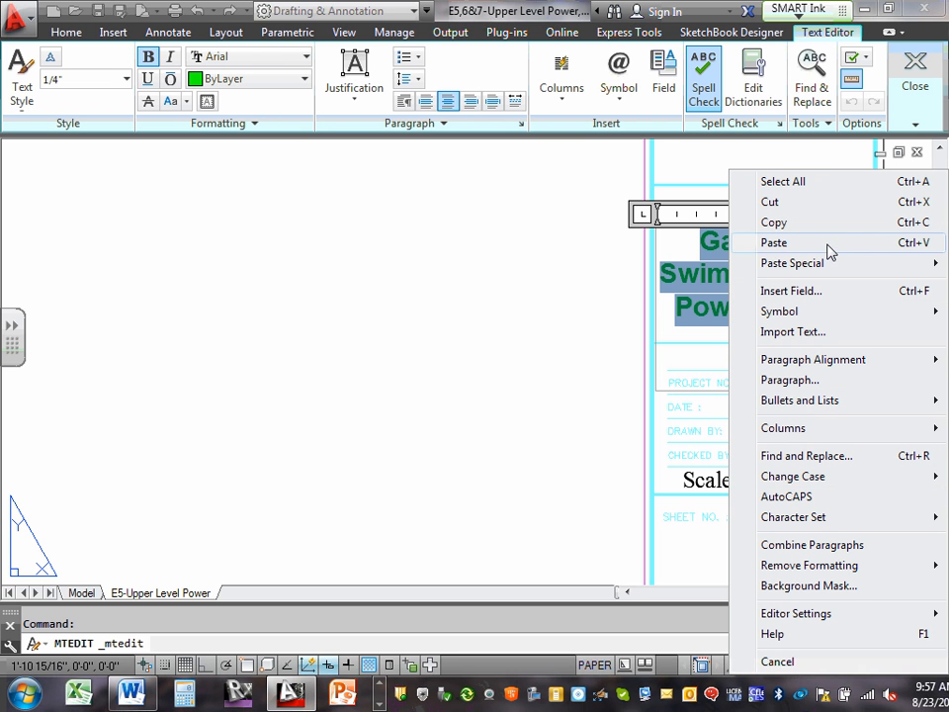
left_click(774, 242)
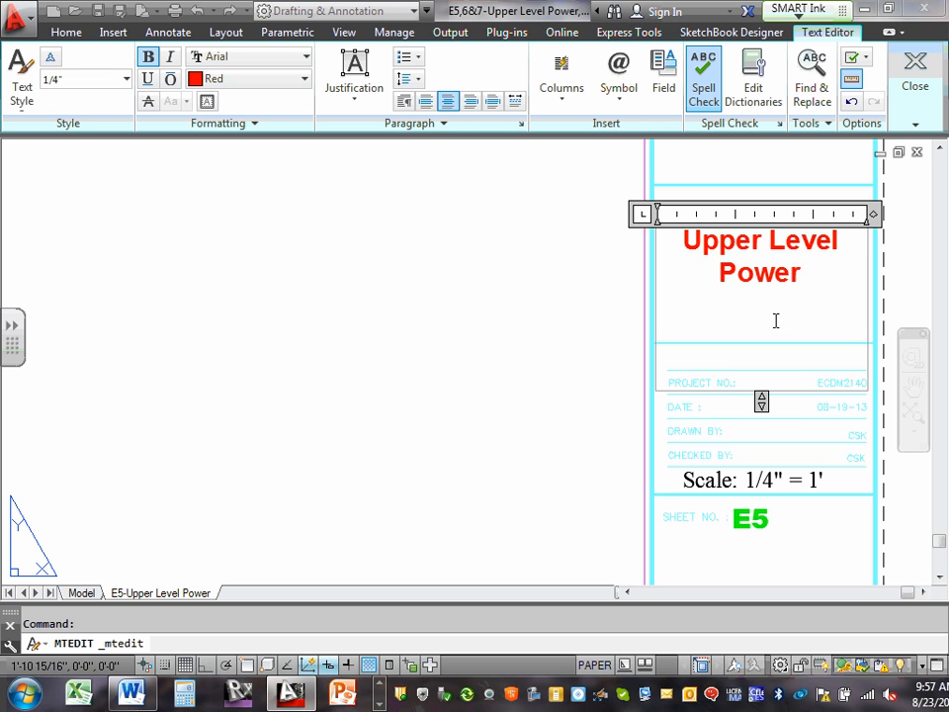
Set the color of the "Upper Level Power" sheet title text to ByLayer and finish the text edit.
left_click_drag(682, 240, 859, 271)
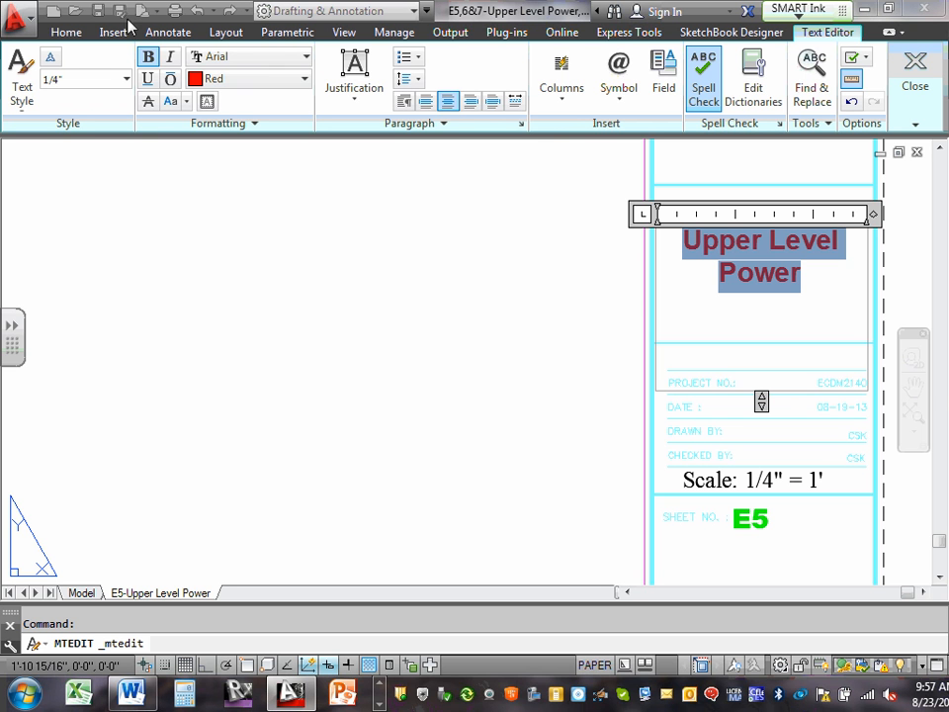
left_click(299, 81)
left_click(257, 101)
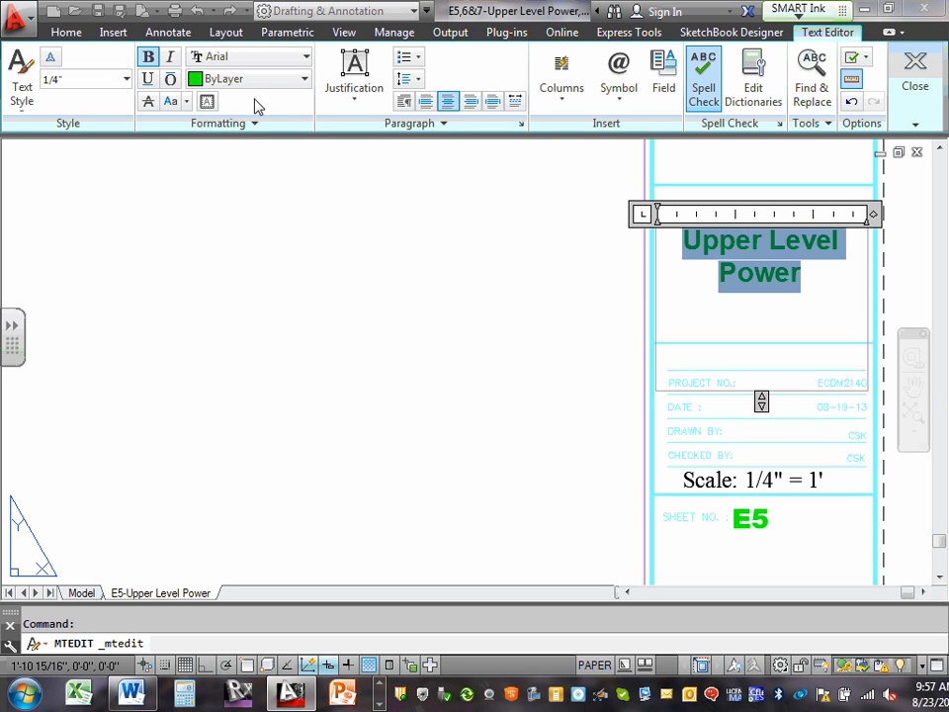
double_click(514, 385)
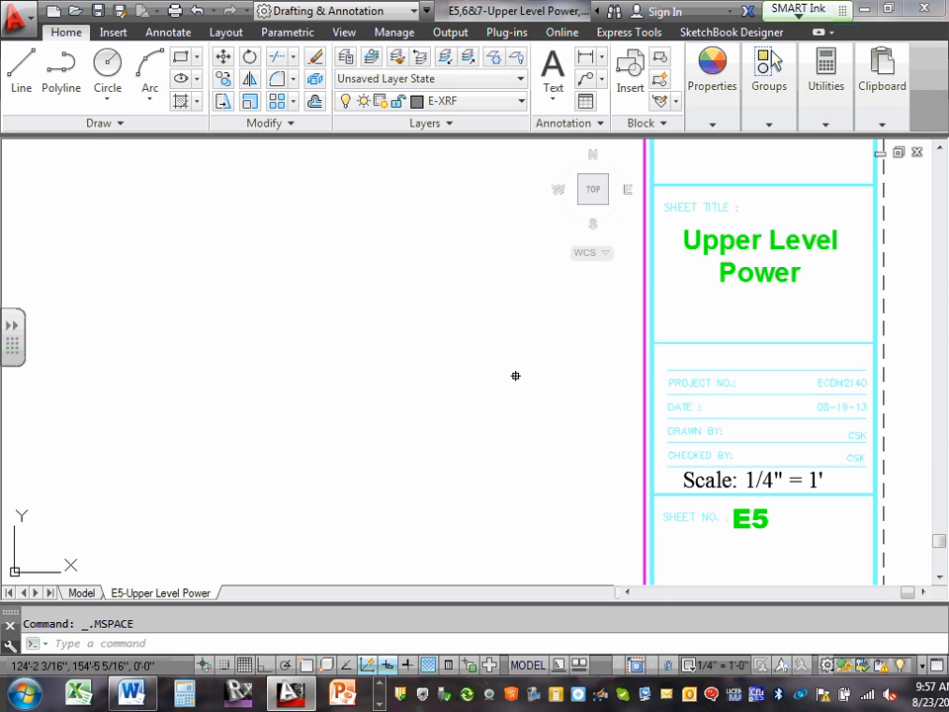
Return to paper space and look over the updated sheet title and number in the title block.
scroll(518, 380, "down", 6)
key("Escape")
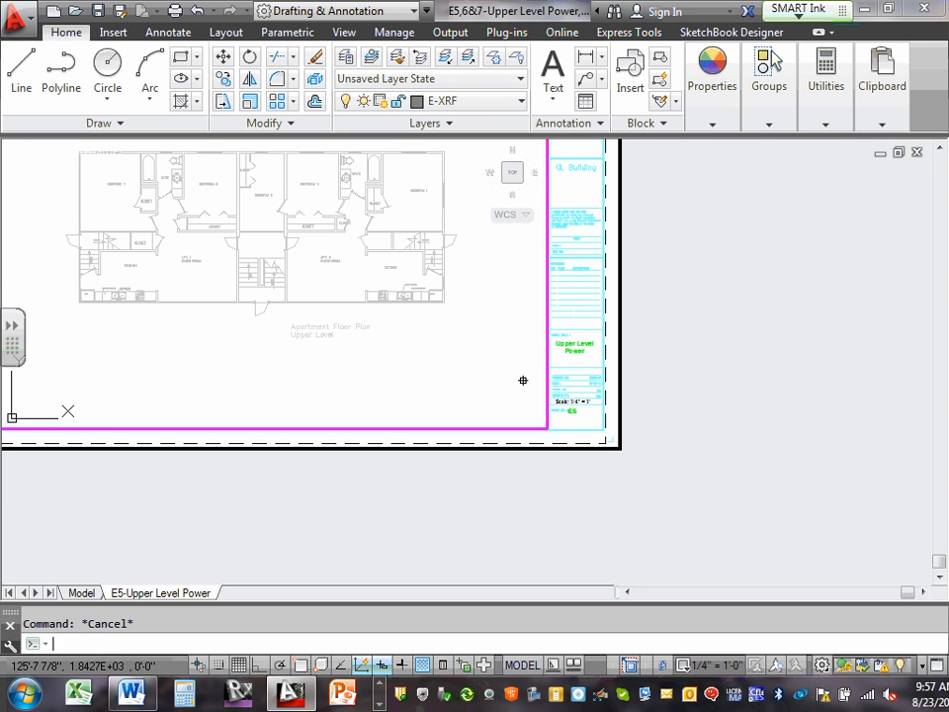
double_click(622, 374)
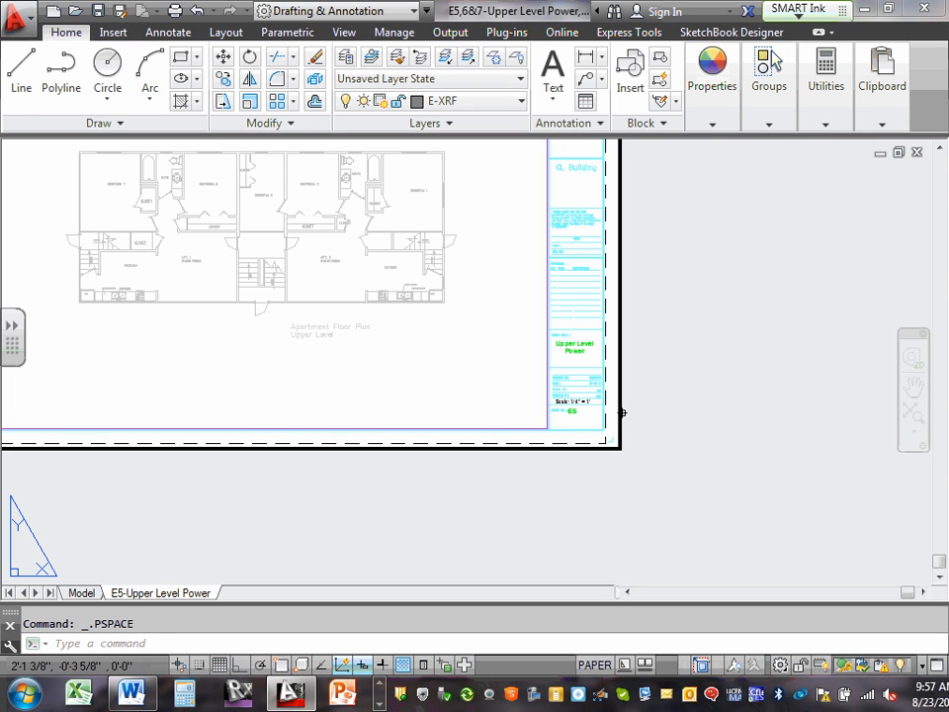
scroll(545, 357, "up", 3)
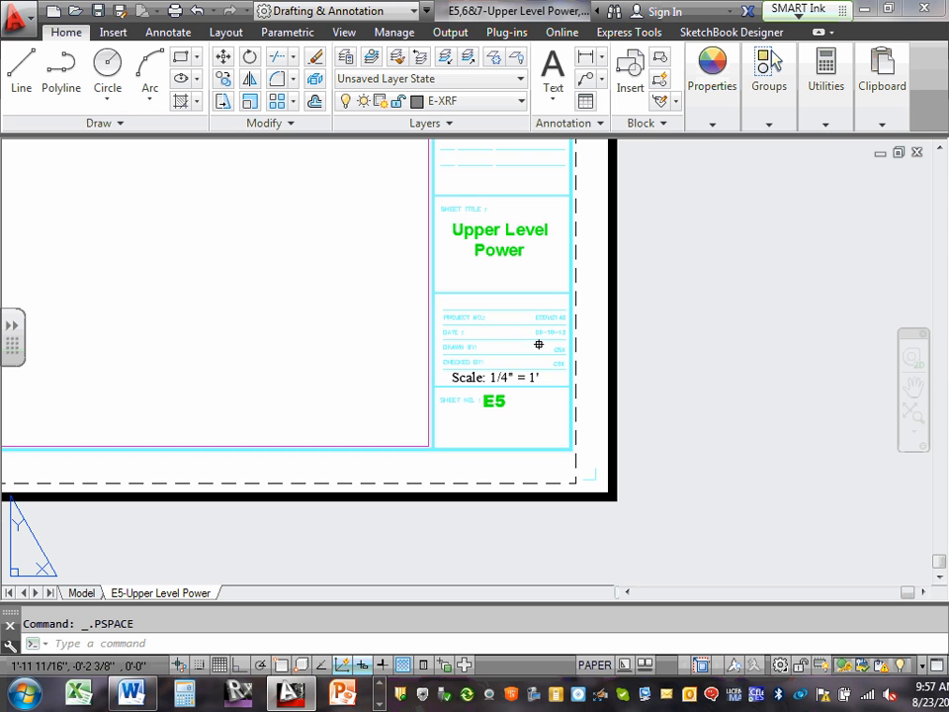
middle_click_drag(526, 232, 745, 294)
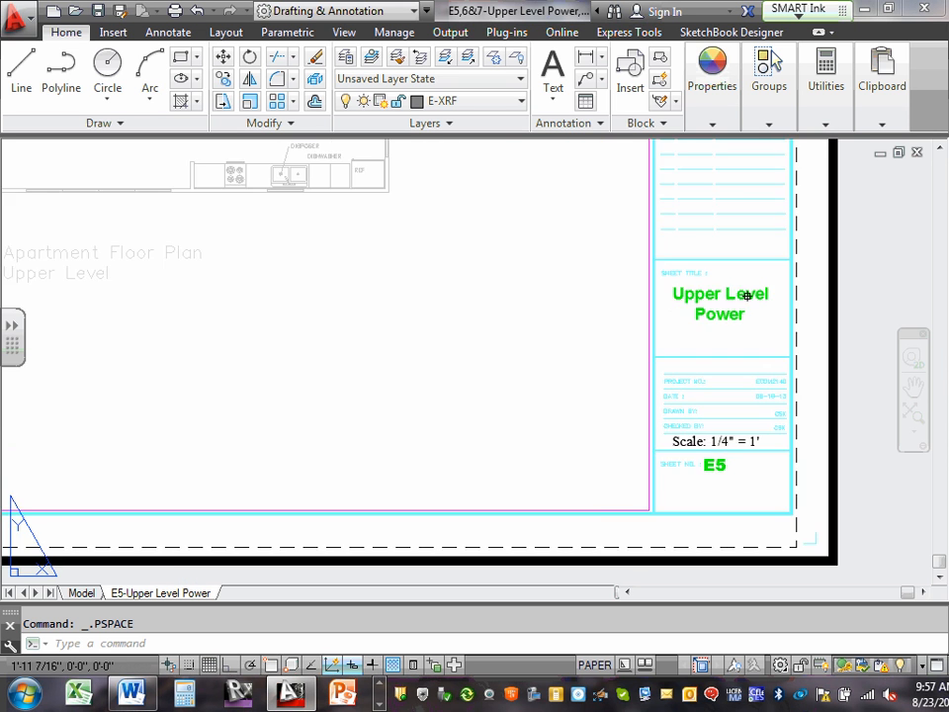
Look over the upper level floor plan and the whole E5 sheet in the layout.
scroll(739, 296, "down", 6)
middle_click_drag(481, 281, 452, 405)
scroll(520, 362, "up", 2)
scroll(520, 363, "up", 4)
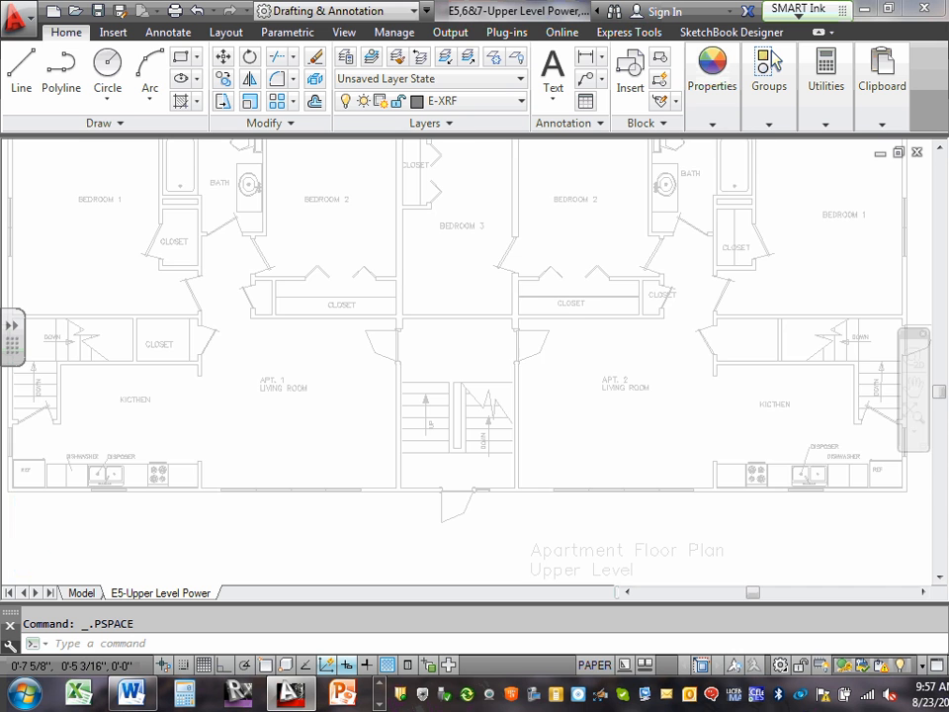
scroll(513, 352, "down", 4)
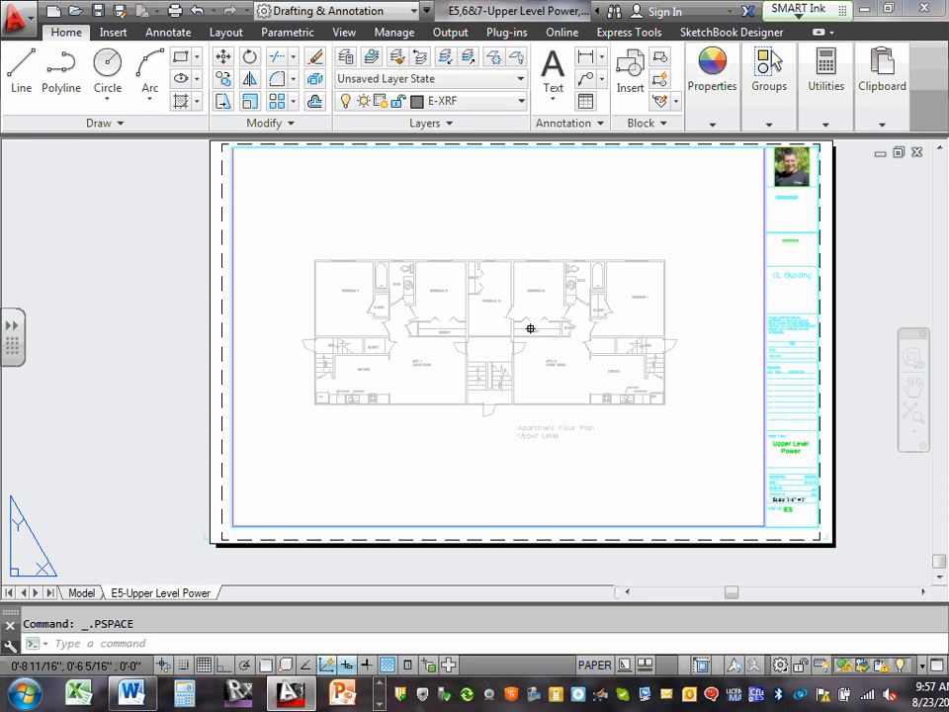
Switch to model space and check the empty area below the floor plan for stray objects with a selection window.
left_click(88, 594)
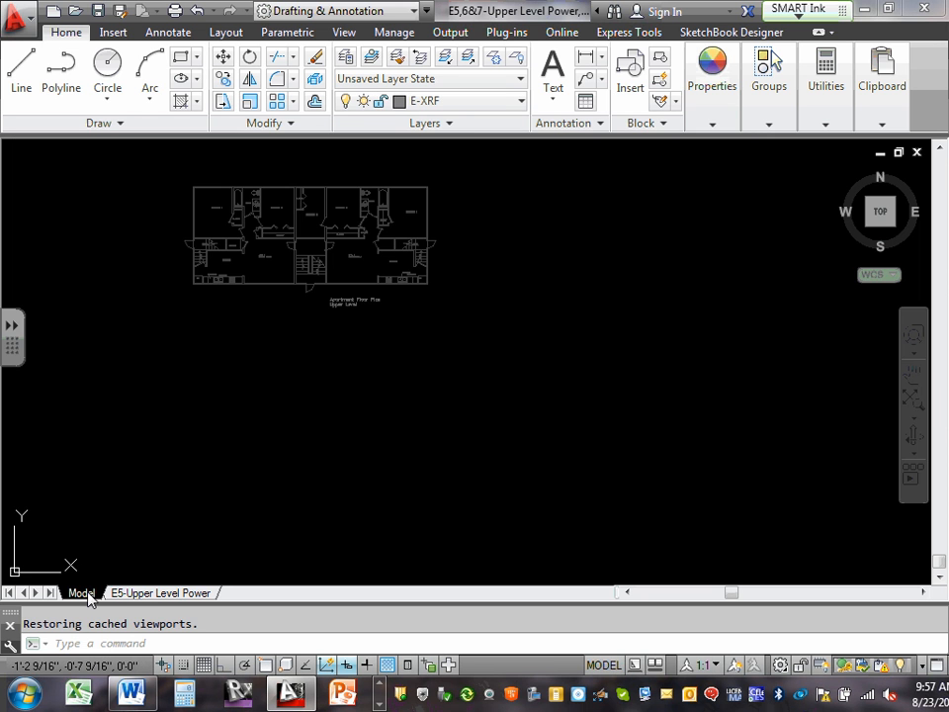
middle_click_drag(255, 272, 296, 247)
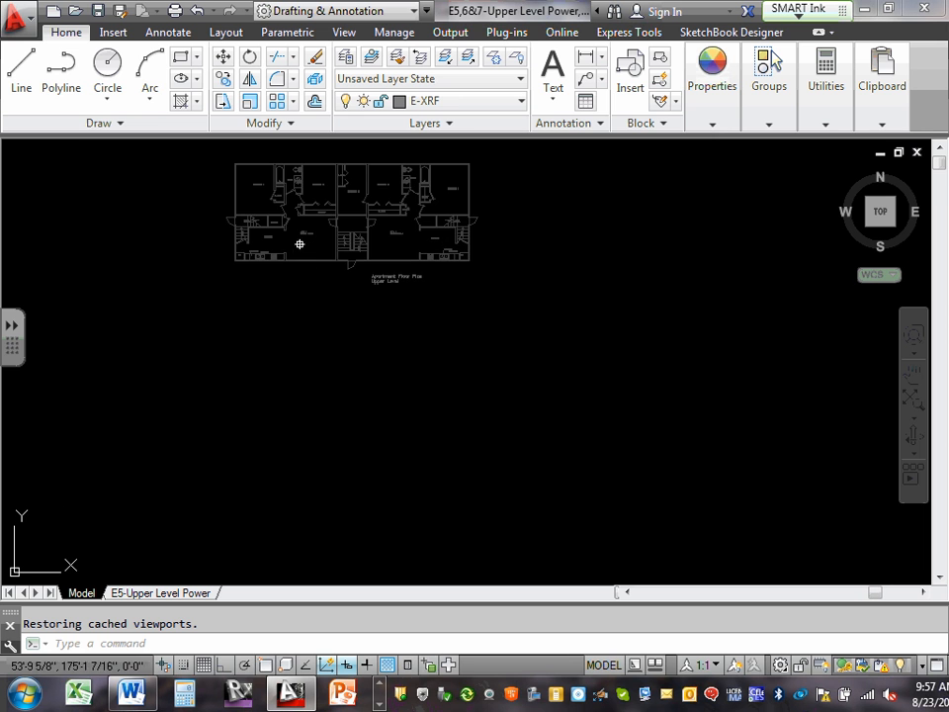
left_click(150, 299)
left_click(633, 550)
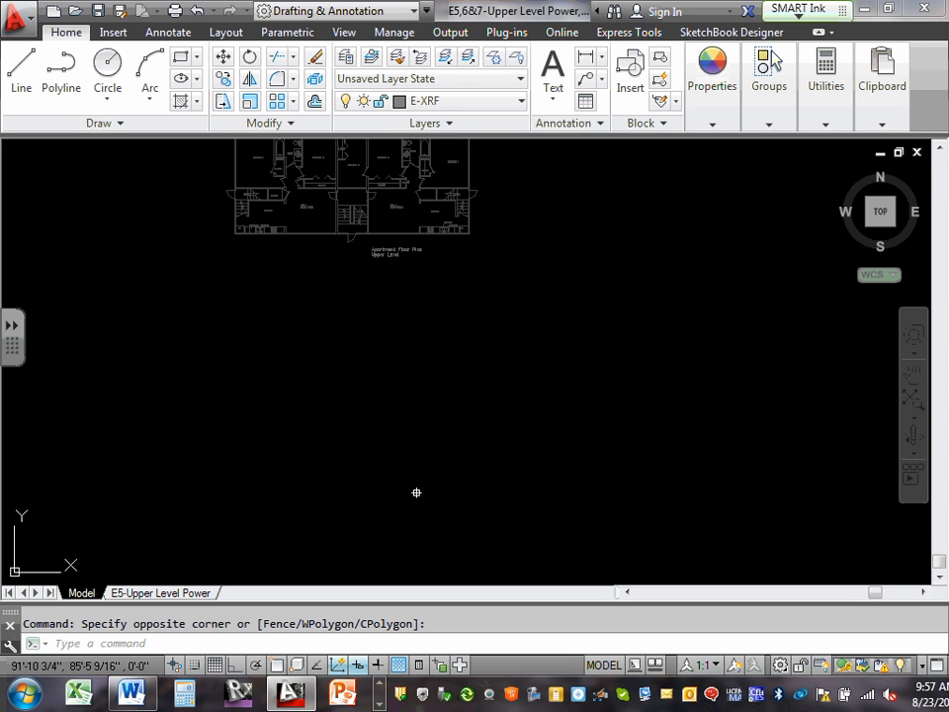
left_click(119, 406)
key("Escape")
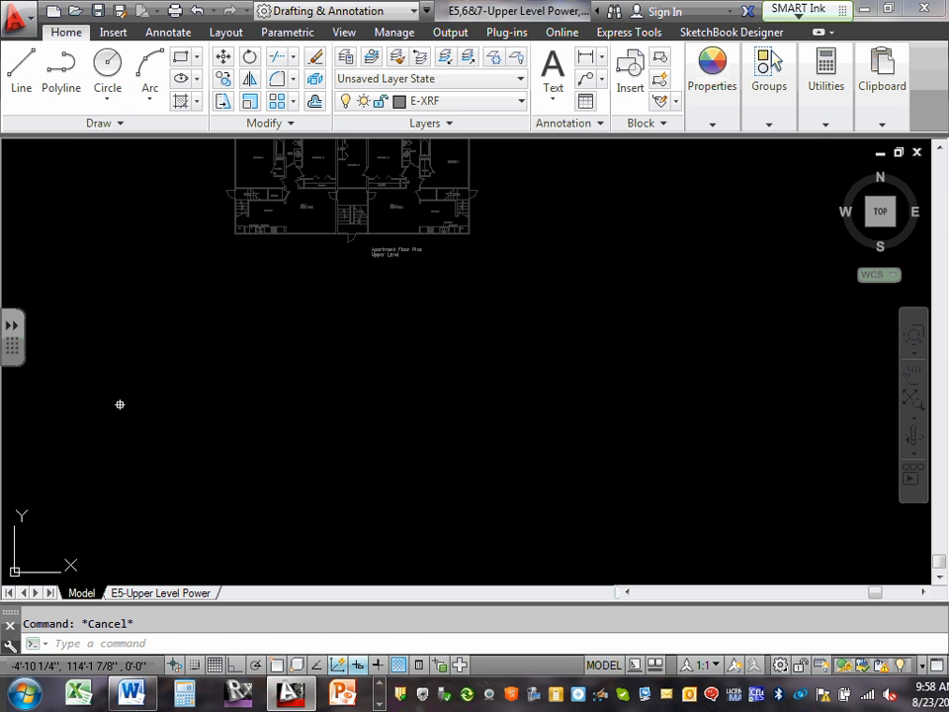
Zoom to the drawing extents and examine the area around the origin and the floor plan in model space.
type("z")
key("Return")
type("e")
key("Return")
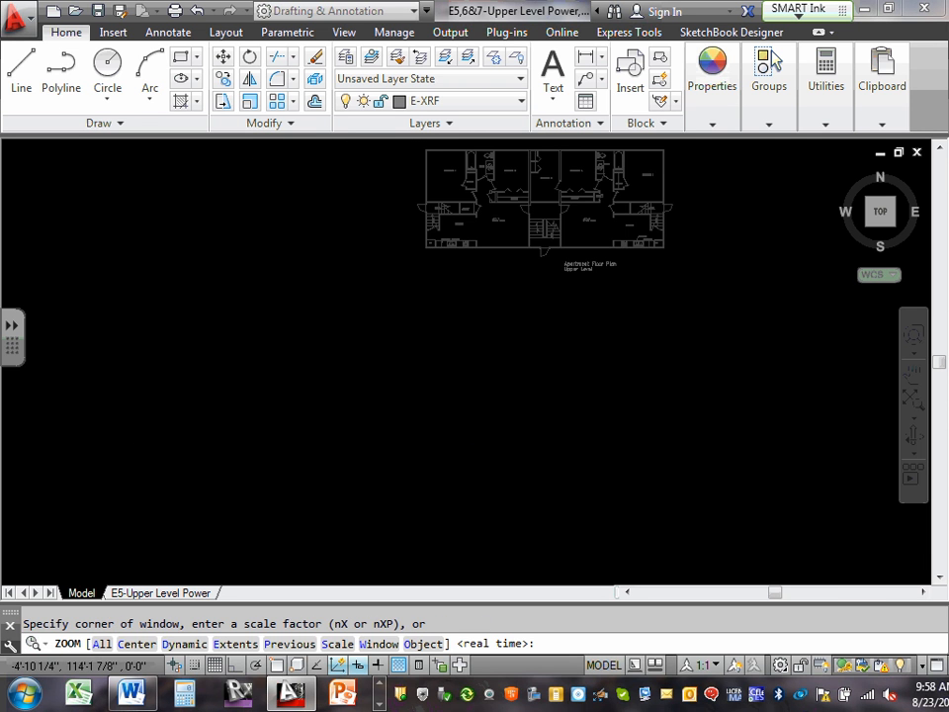
scroll(120, 404, "down", 5)
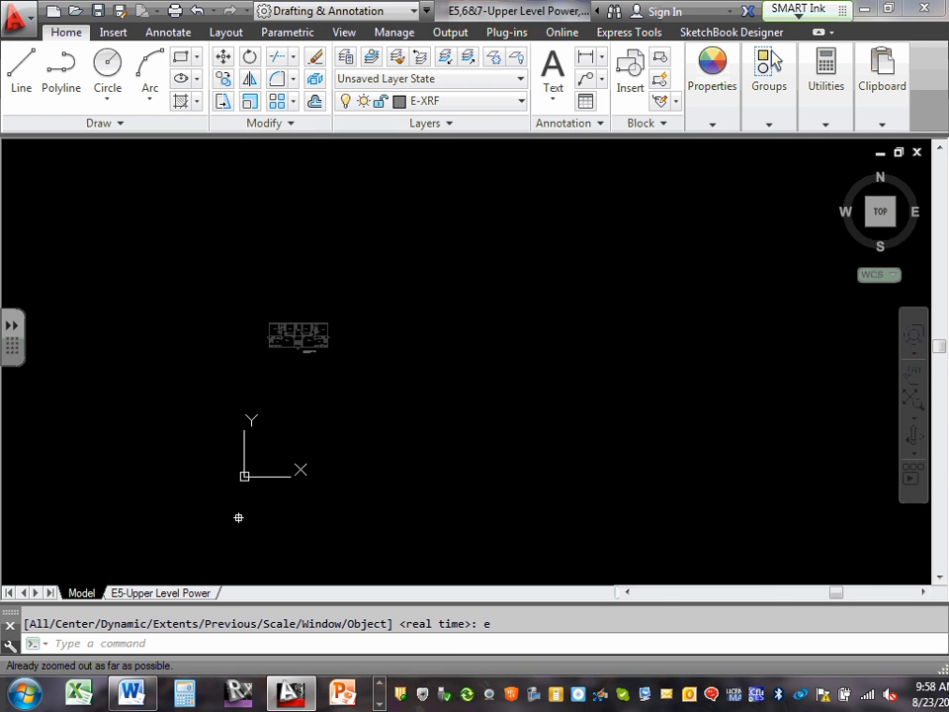
scroll(259, 361, "up", 6)
scroll(287, 320, "down", 5)
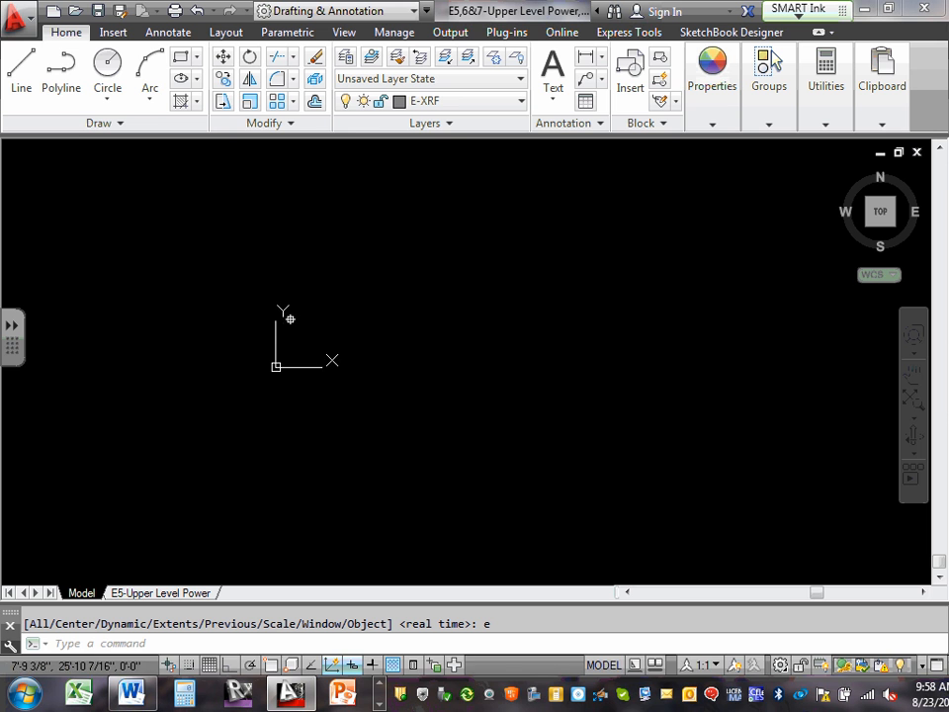
middle_click_drag(313, 257, 316, 415)
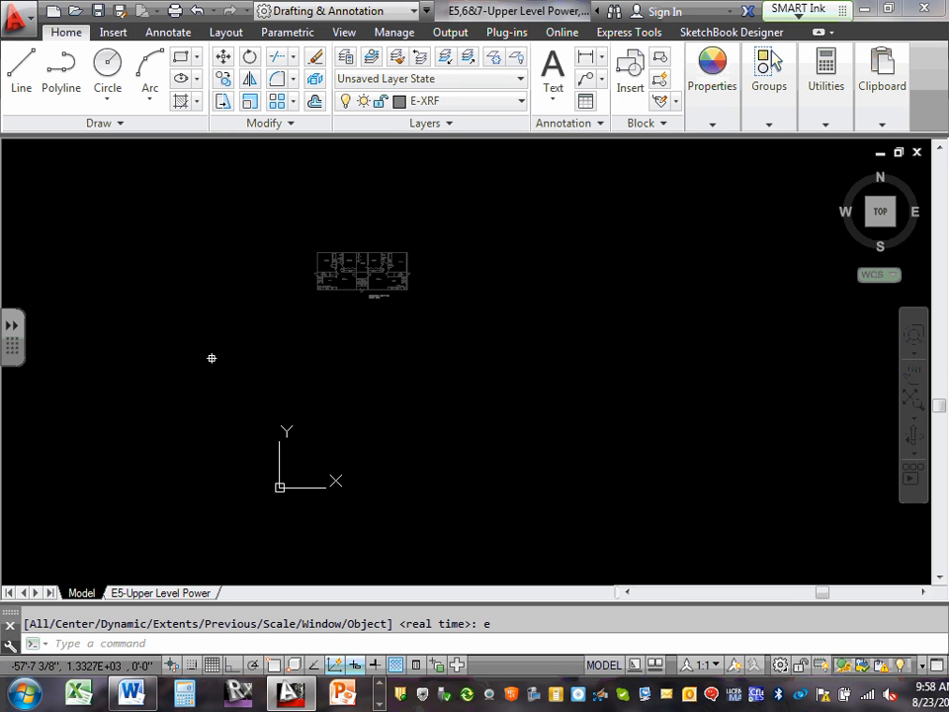
Check for stray objects below and around the floor plan with selection windows, and return to the E5-Upper Level Power layout.
left_click(182, 314)
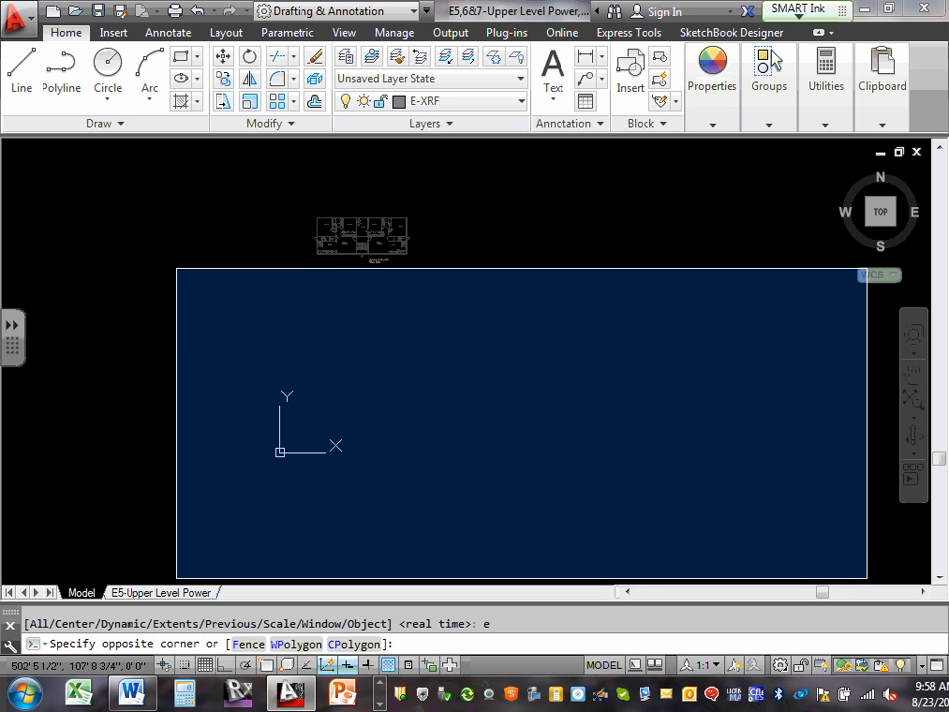
left_click(867, 577)
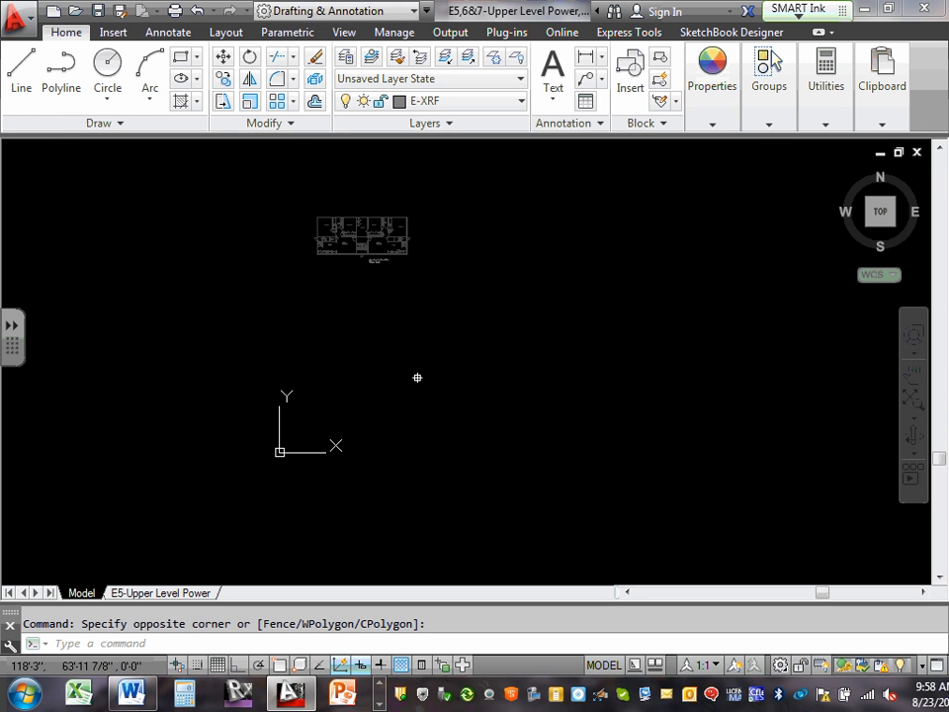
key("Escape")
left_click(49, 197)
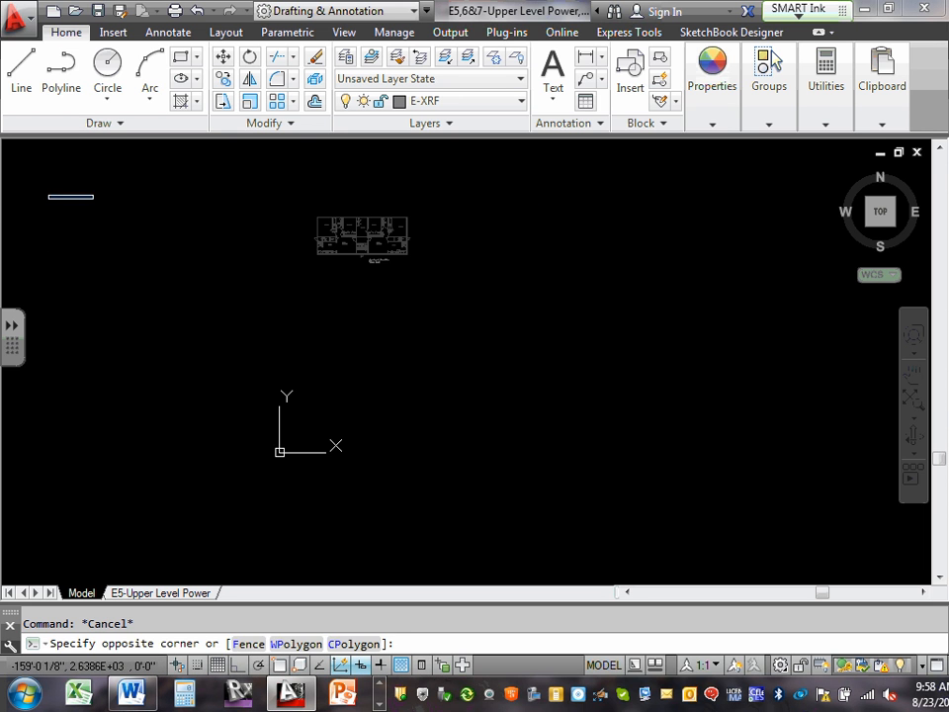
left_click(613, 417)
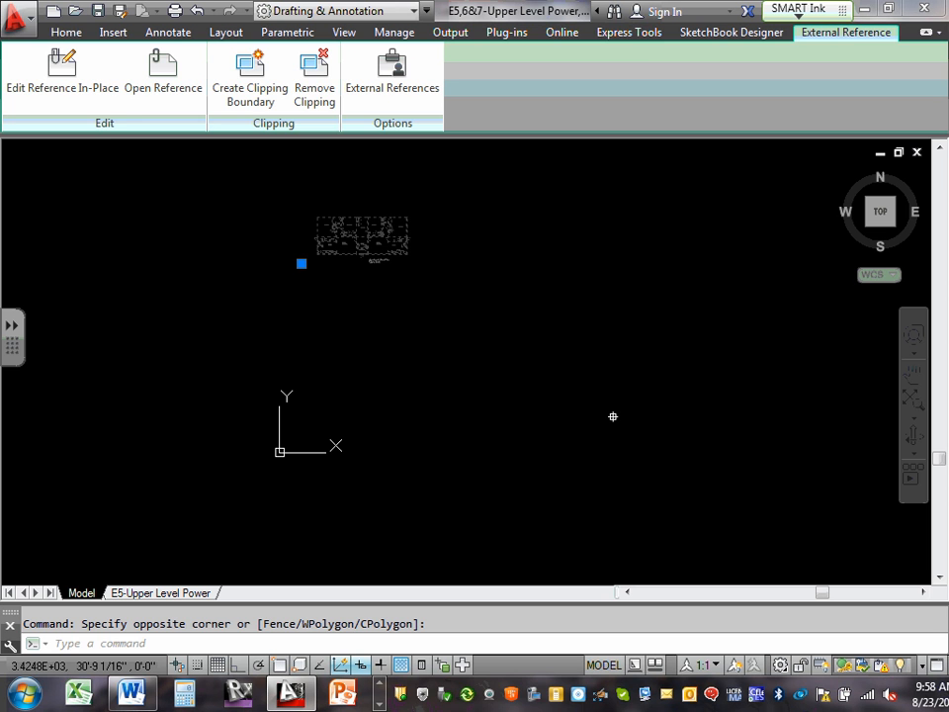
key("Escape")
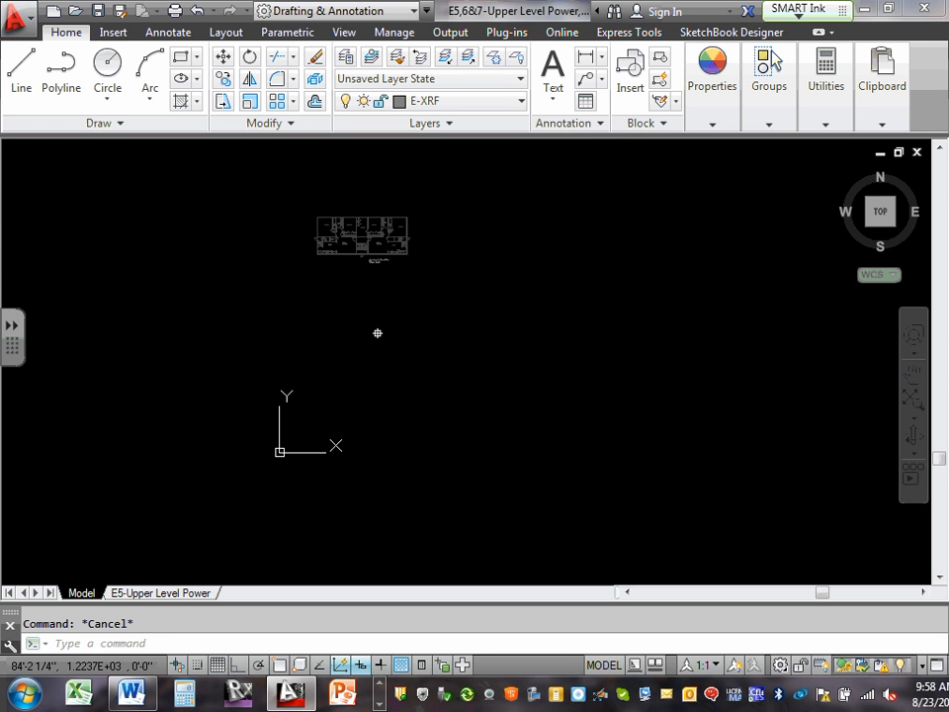
middle_click_drag(389, 257, 415, 370)
scroll(413, 368, "up", 5)
mouse_move(348, 306)
middle_mouse_down()
mouse_move(508, 365)
mouse_move(607, 381)
mouse_move(479, 417)
middle_mouse_up()
left_click(187, 593)
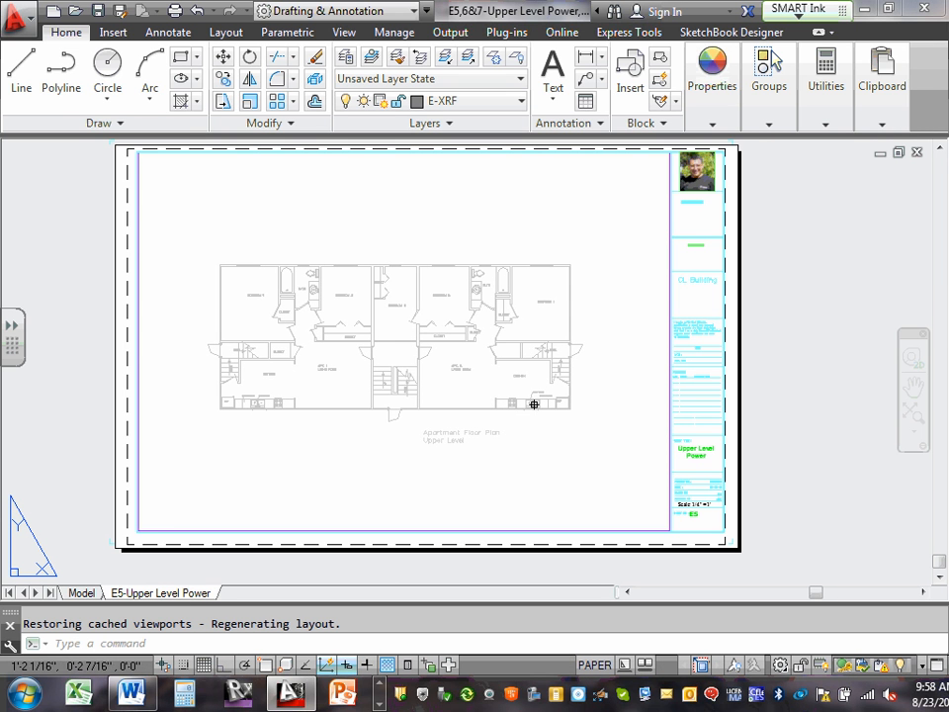
left_click(381, 684)
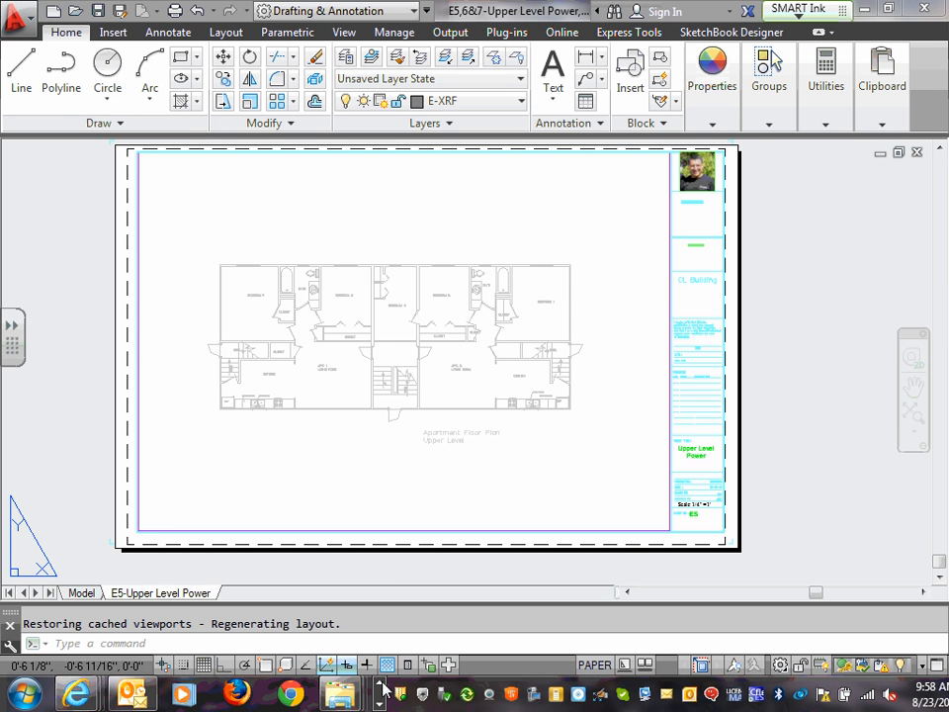
left_click(381, 704)
left_click(381, 704)
left_click(381, 704)
left_click(382, 704)
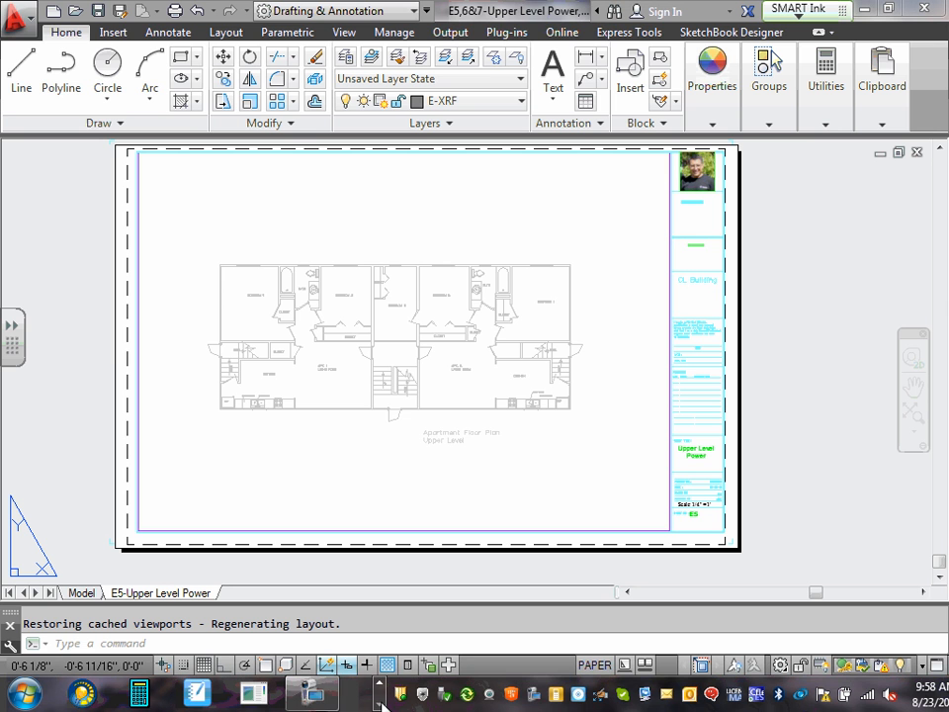
left_click(318, 688)
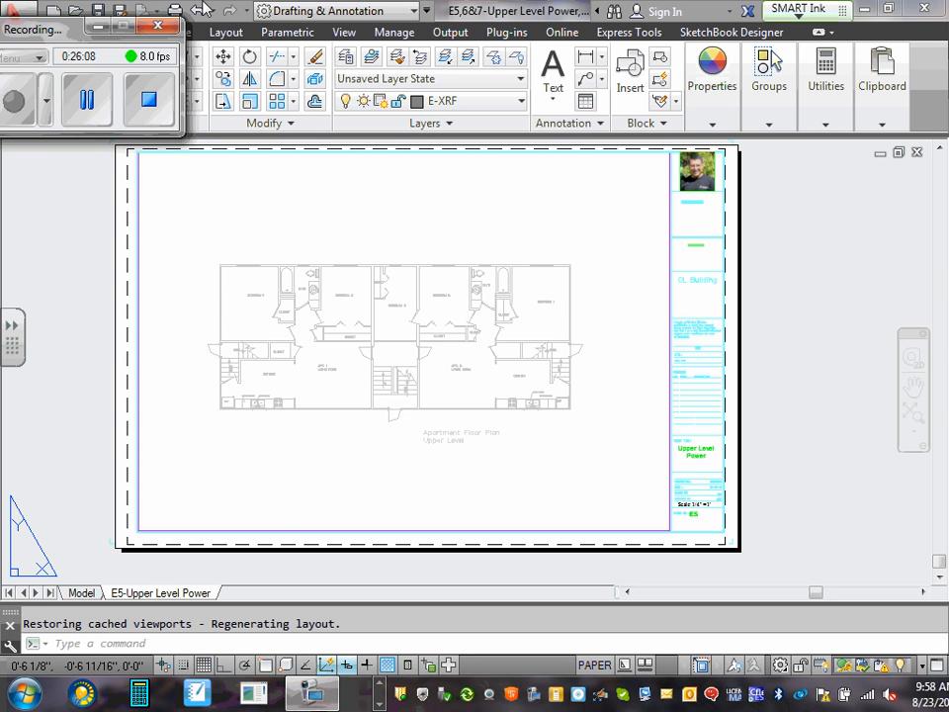
left_click(75, 94)
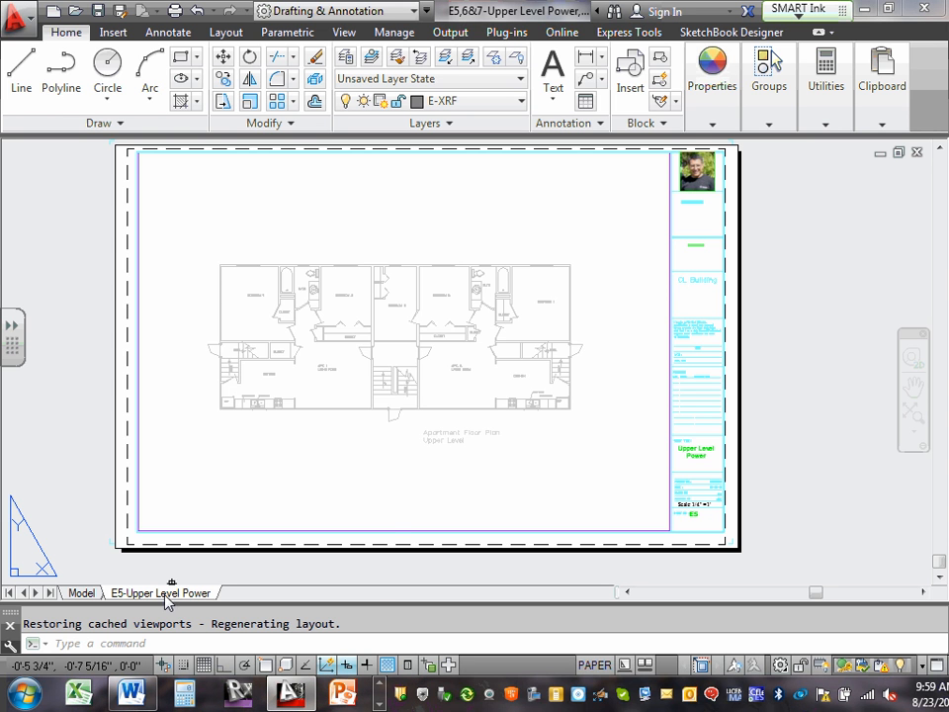
Create a copy of the E5-Upper Level Power layout and place it at the end of the layouts.
right_click(167, 602)
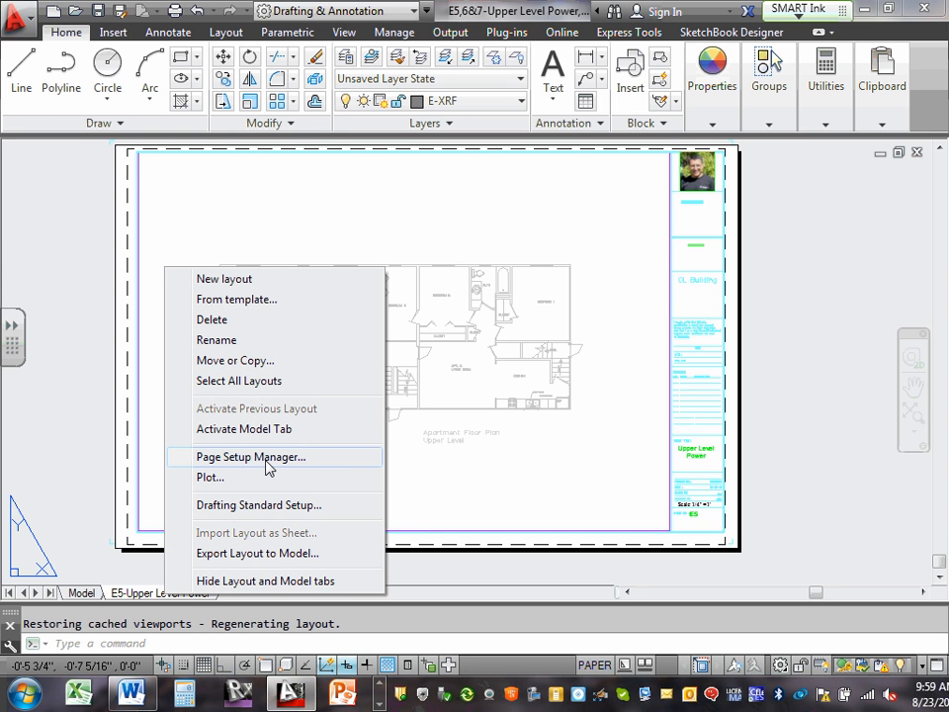
left_click(253, 362)
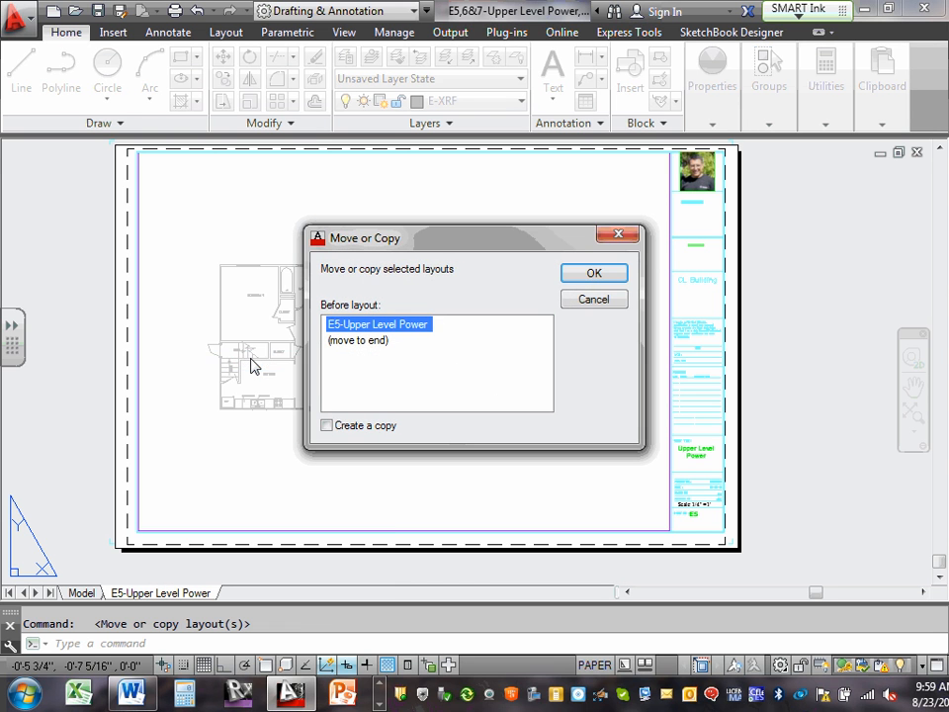
left_click(327, 426)
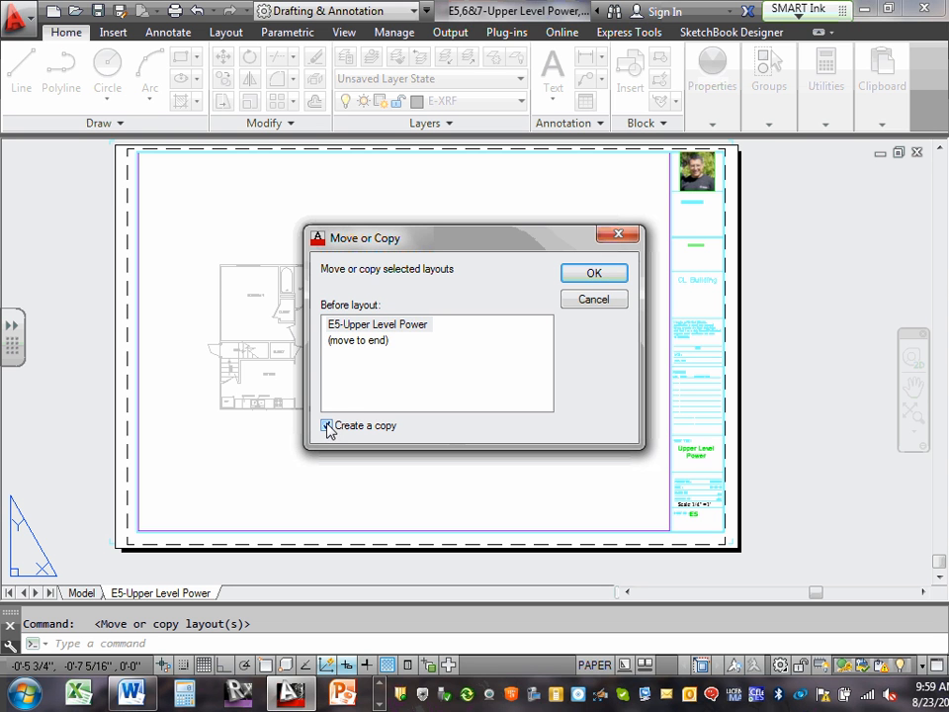
left_click(359, 339)
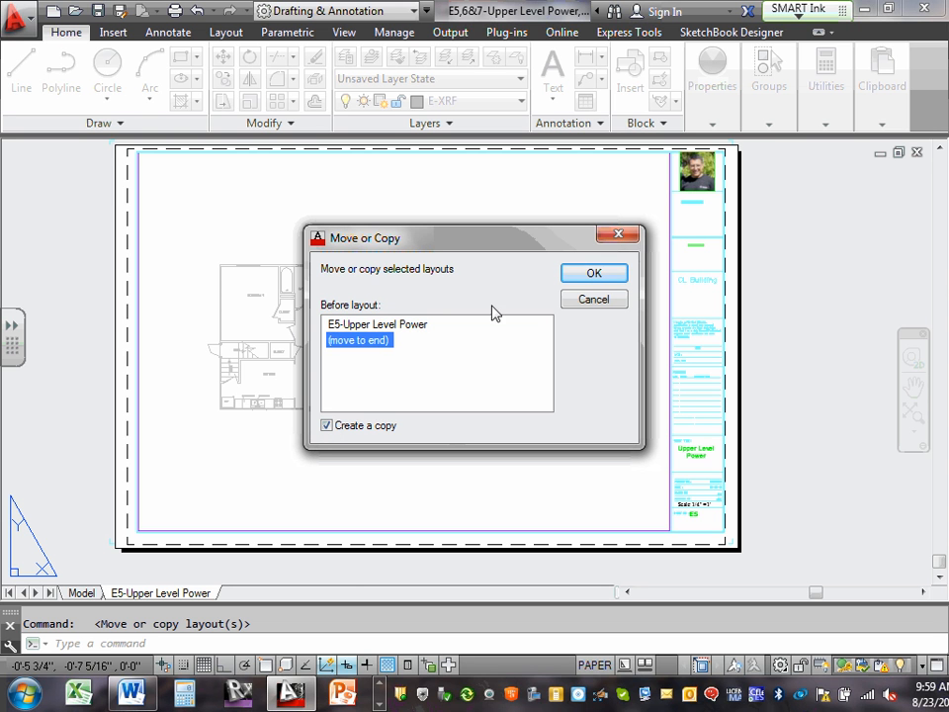
left_click(583, 275)
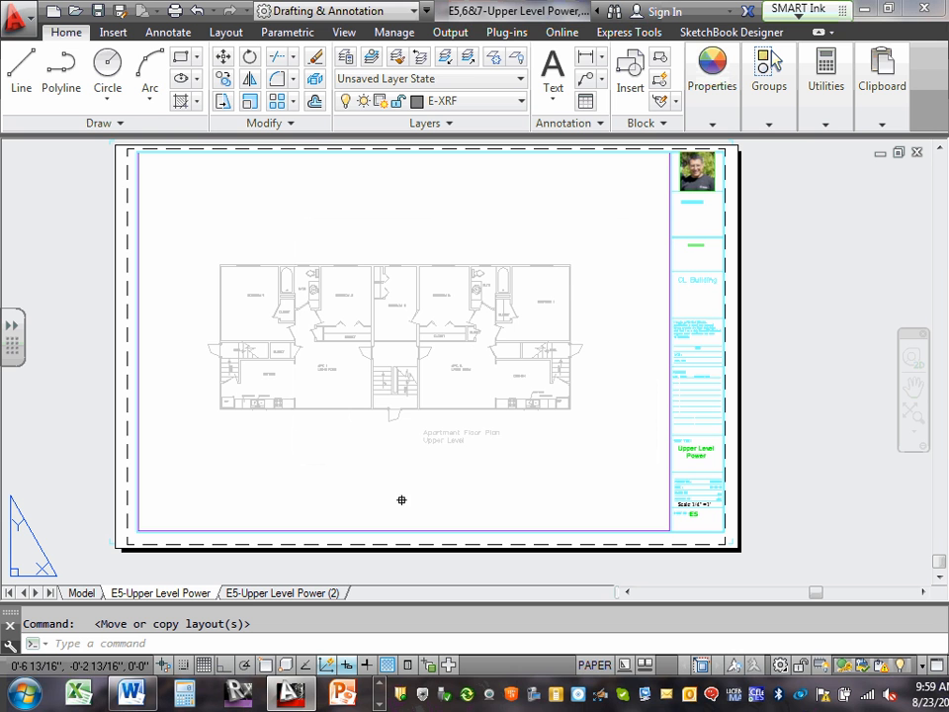
Duplicate the E5-Upper Level Power (2) layout, placing the new copy after all existing layouts.
right_click(245, 595)
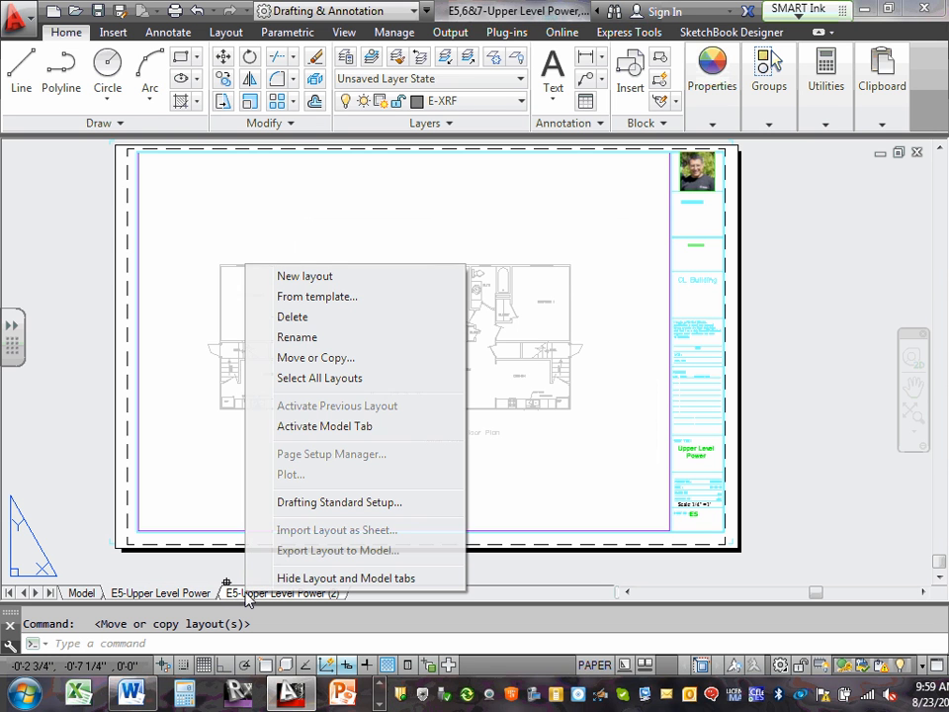
left_click(346, 360)
left_click(327, 426)
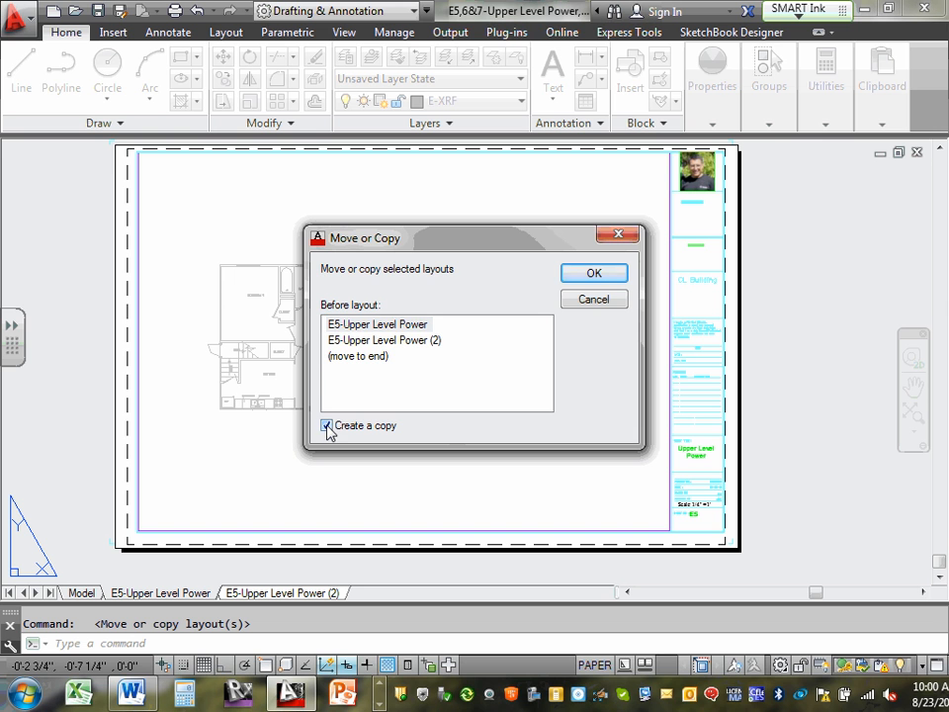
left_click(364, 357)
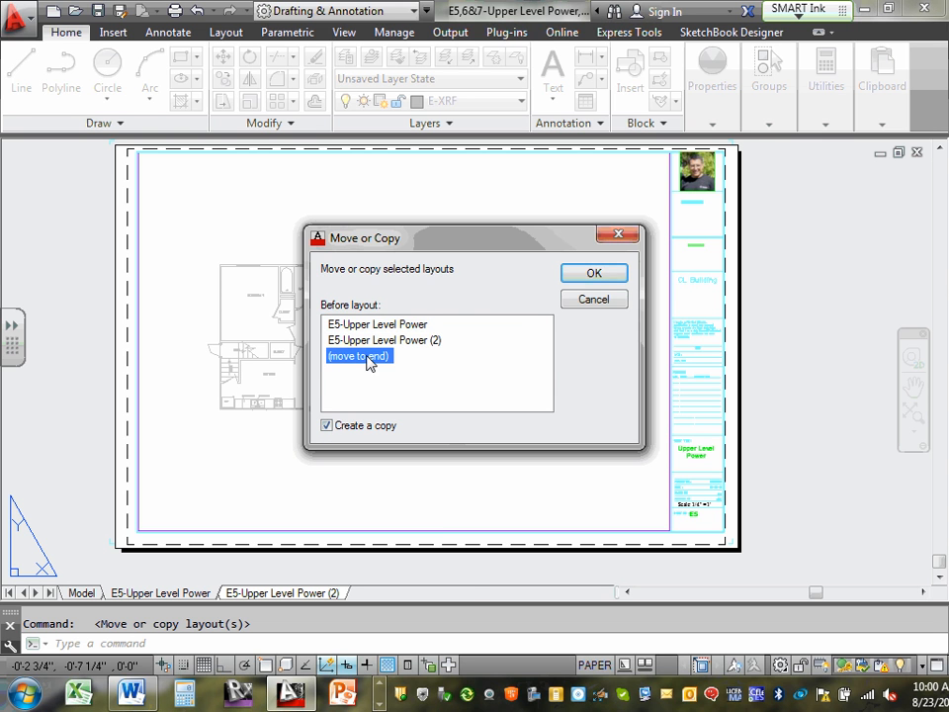
left_click(594, 274)
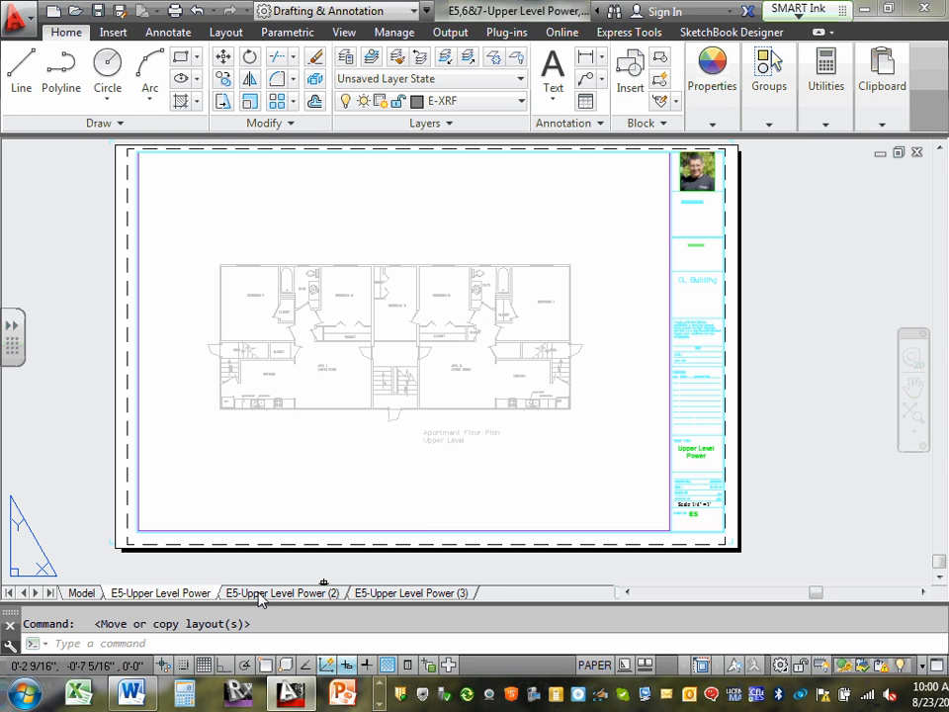
Activate the E5-Upper Level Power (2) layout and rename it "E5-Upper Level Lighting".
left_click(261, 594)
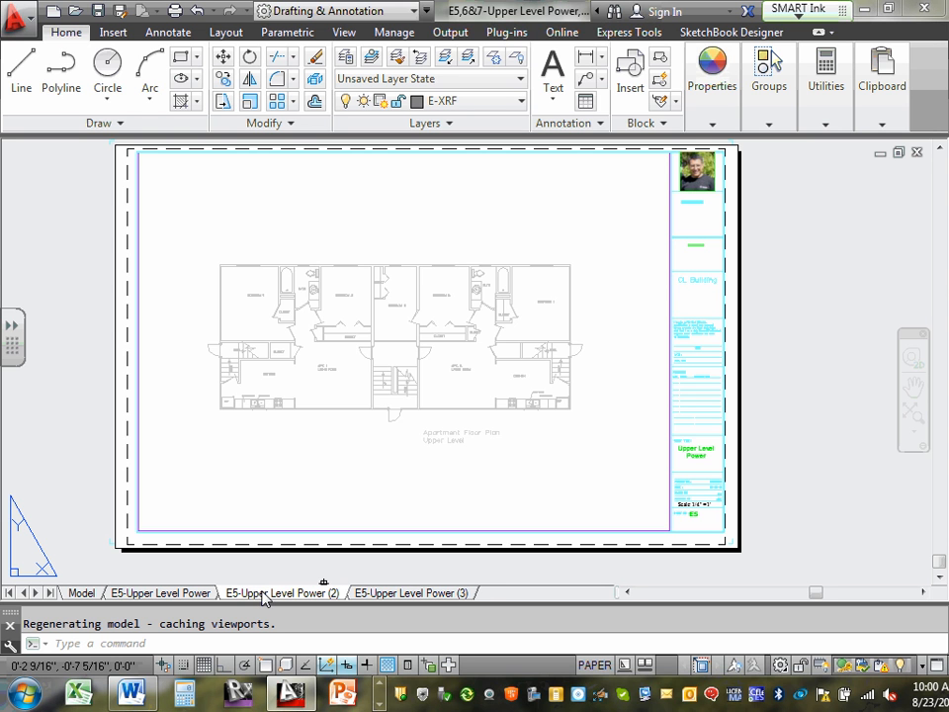
right_click(262, 595)
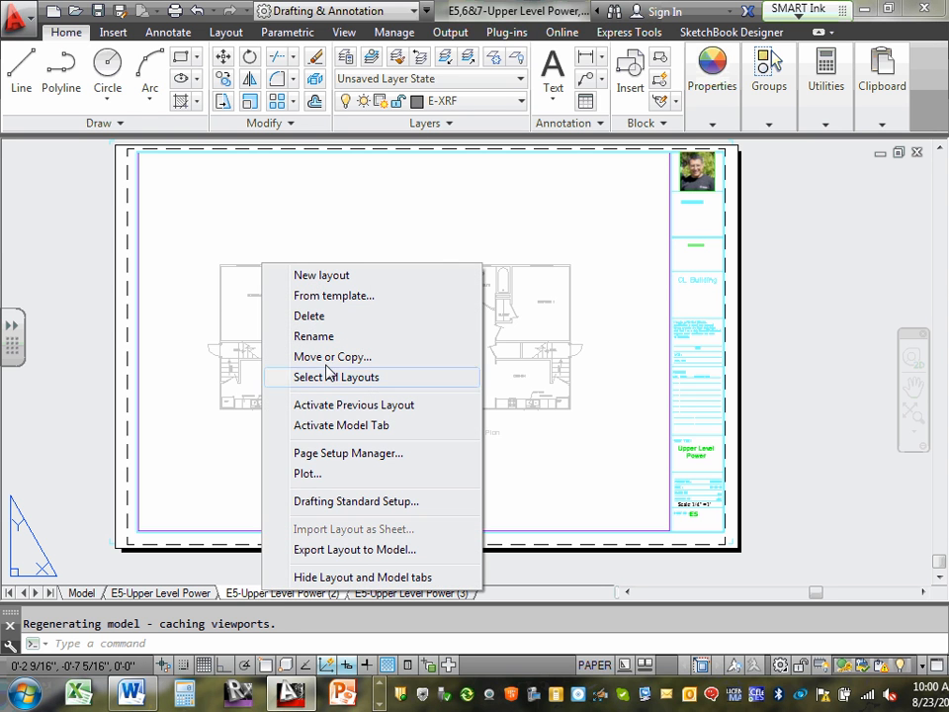
left_click(315, 336)
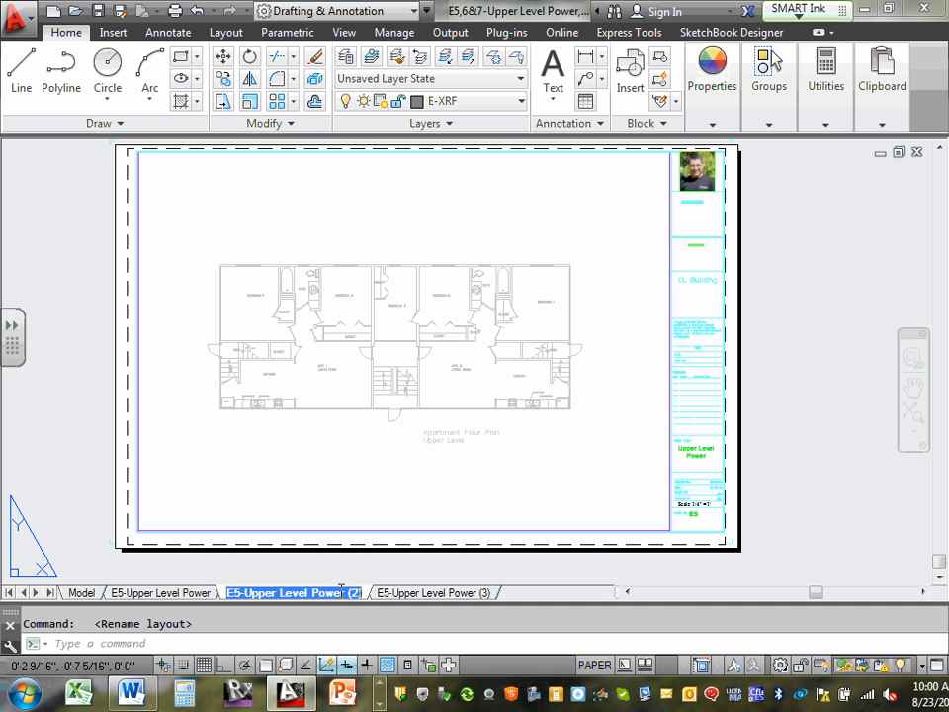
left_click_drag(312, 592, 366, 591)
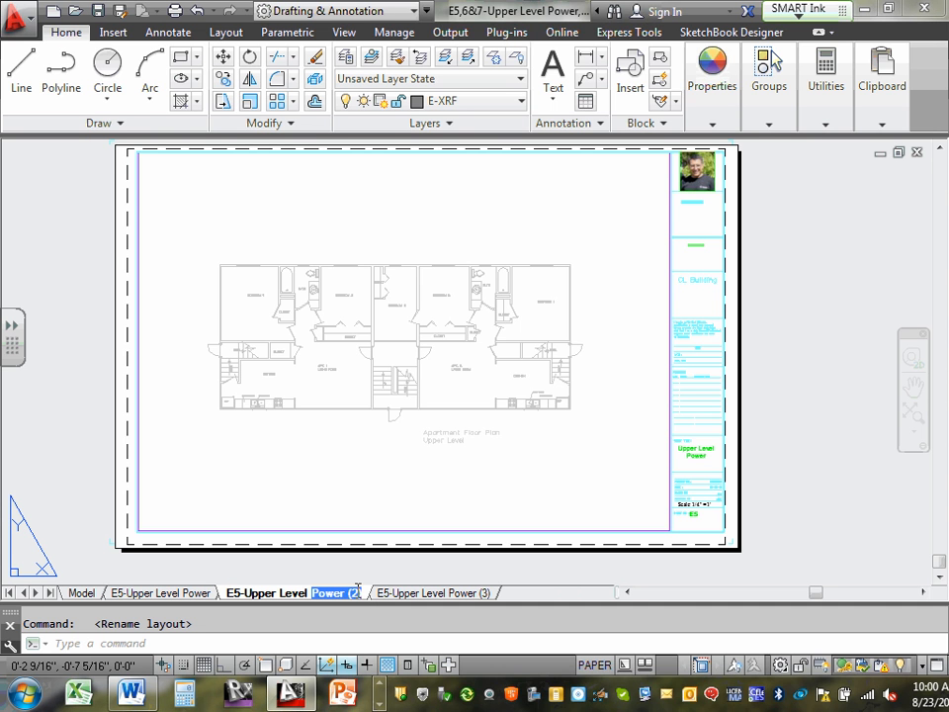
type("ghting")
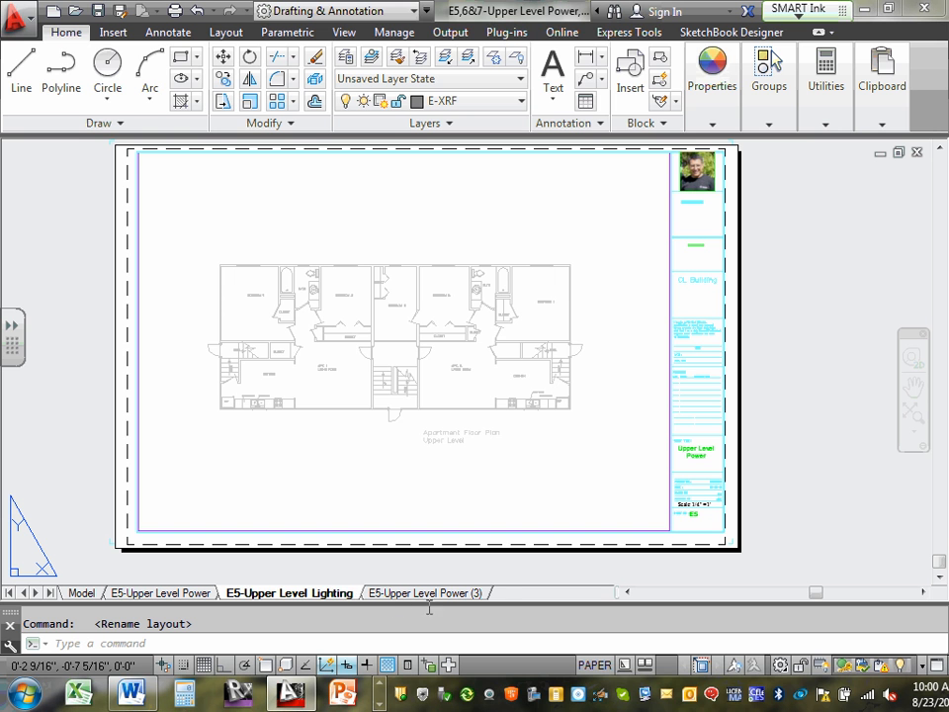
left_click_drag(429, 599, 350, 593)
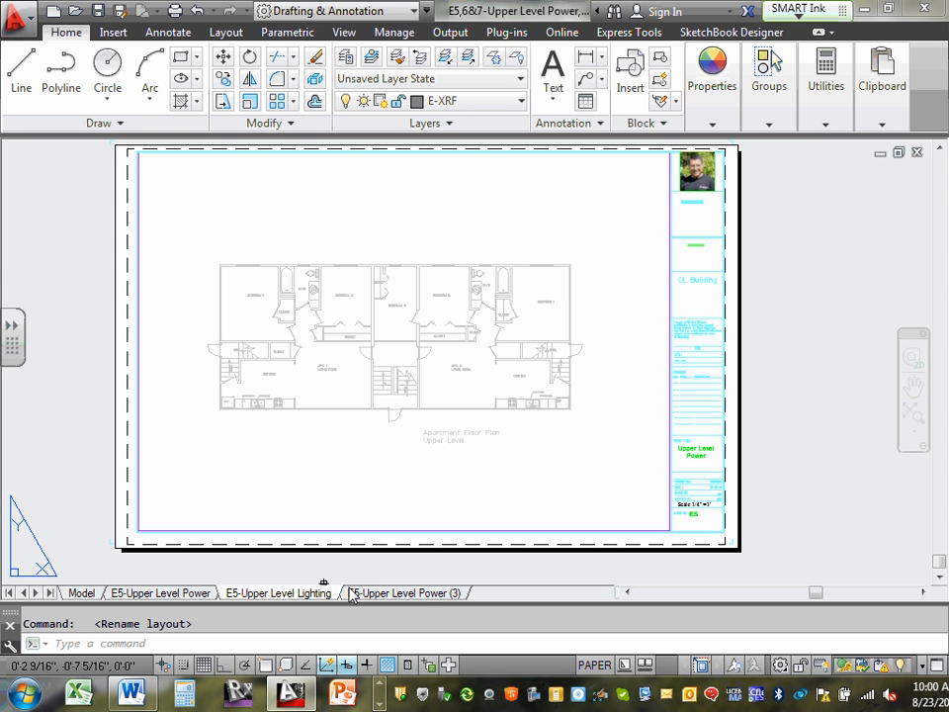
Correct the sheet number in the E5-Upper Level Lighting layout name so it reads "E6-Upper Level Lighting".
right_click(242, 594)
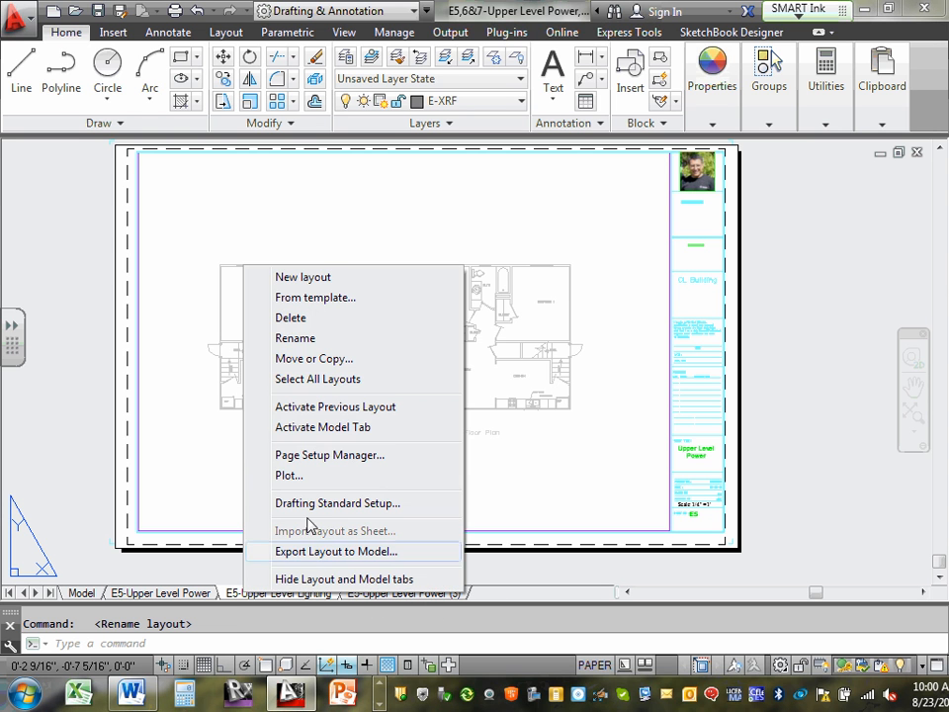
left_click(302, 338)
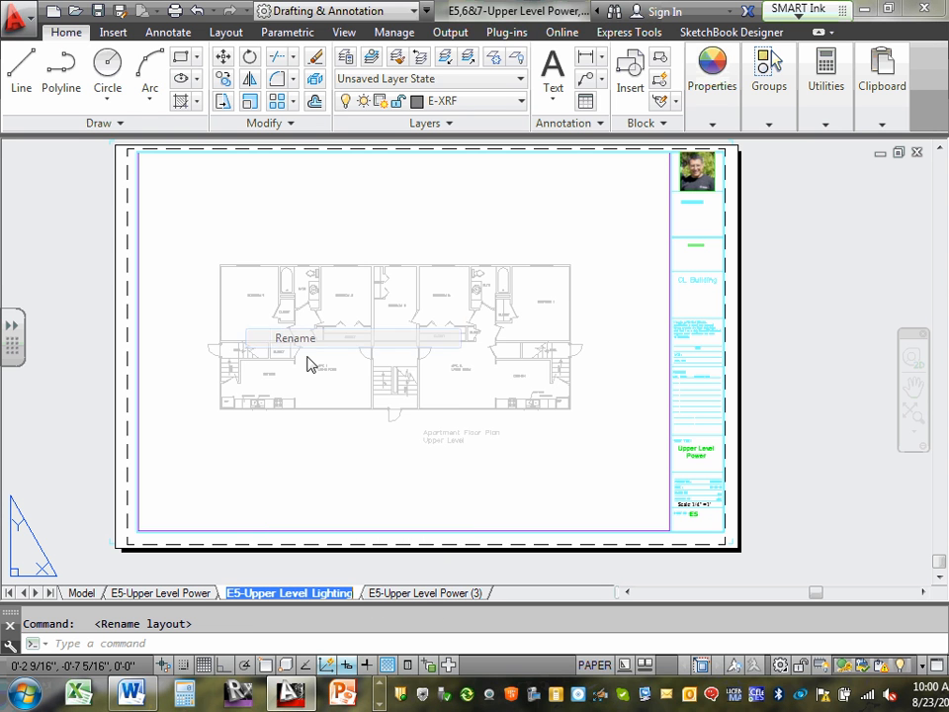
left_click(240, 594)
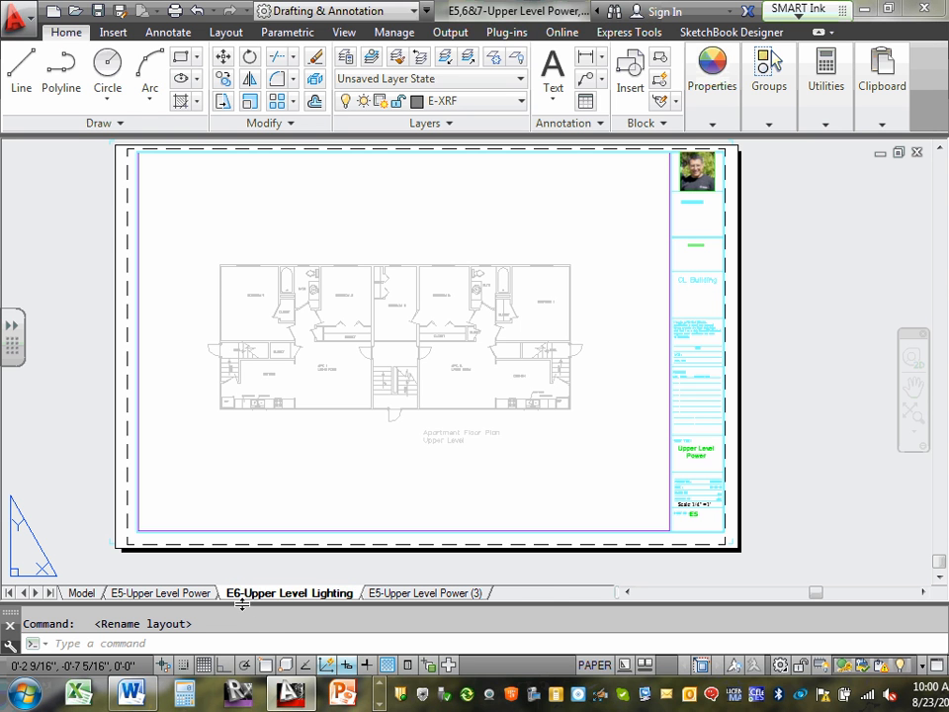
type("6")
Activate the E5-Upper Level Power (3) layout and rename it "E7-Upper Level LV Systems".
left_click(417, 594)
right_click(417, 594)
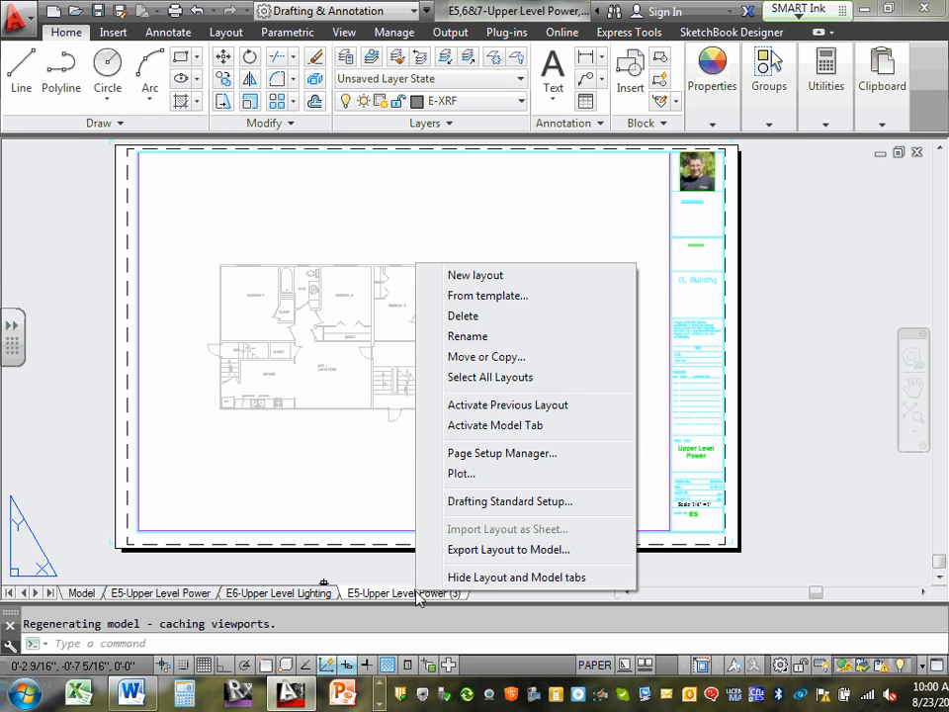
left_click(493, 337)
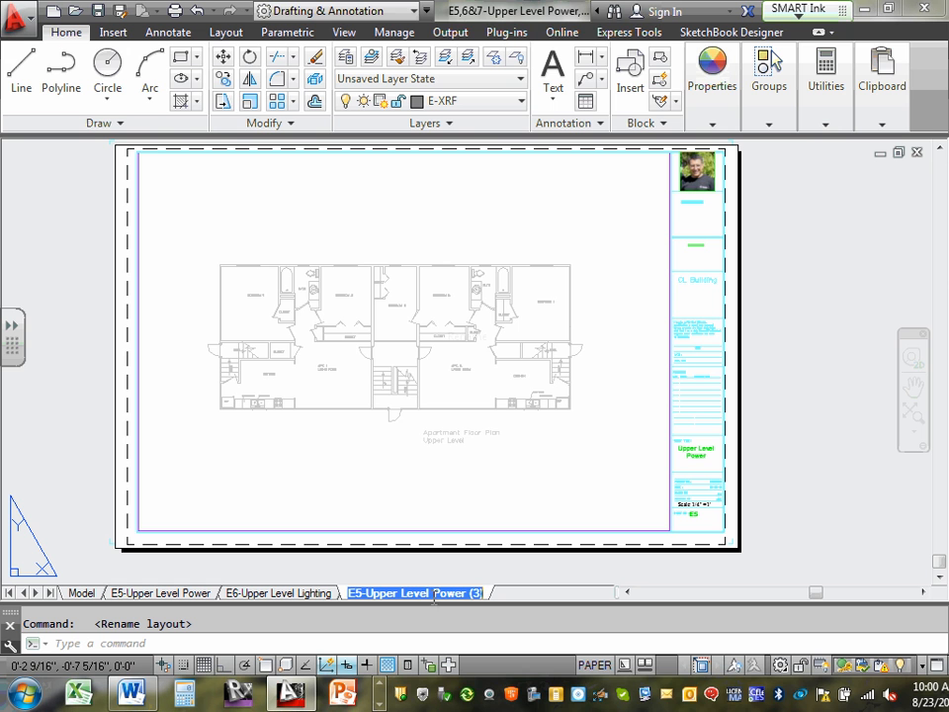
left_click(358, 593)
key("BackSpace")
type("7")
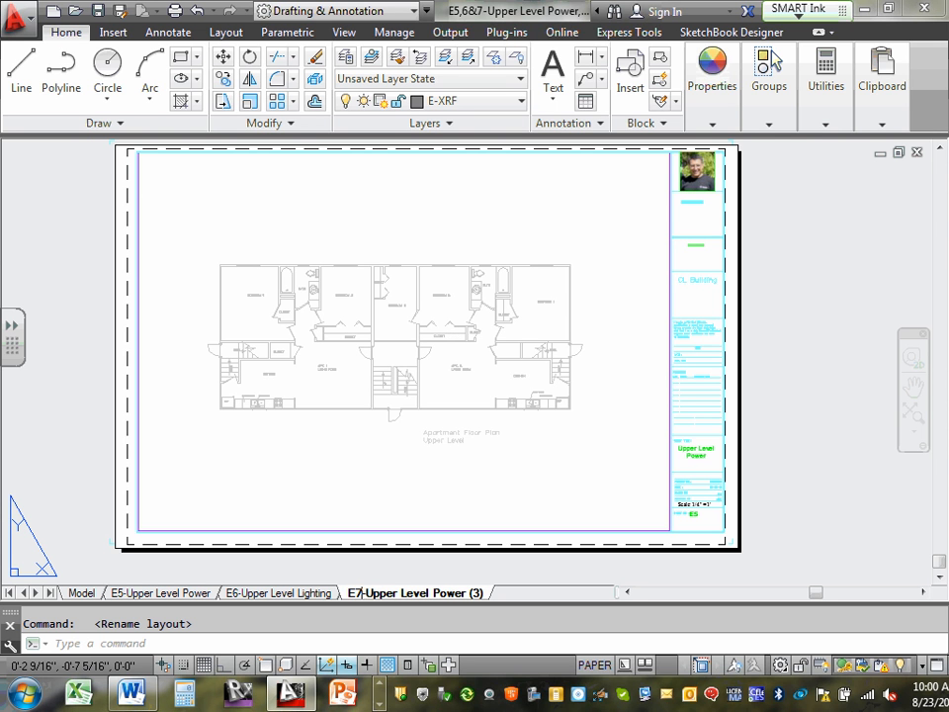
left_click_drag(434, 590, 530, 595)
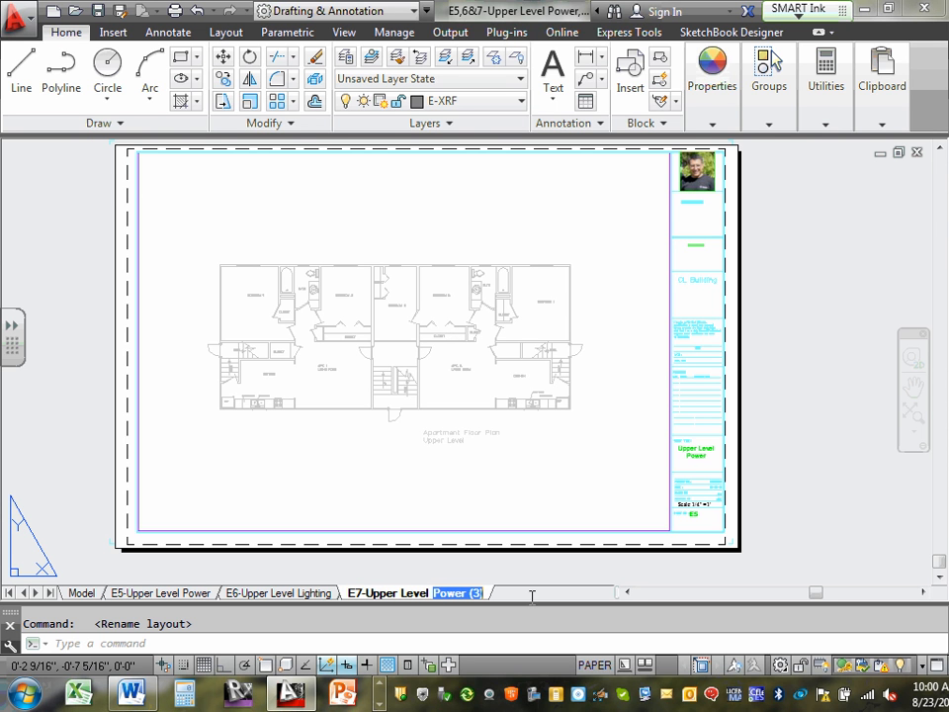
type("LV")
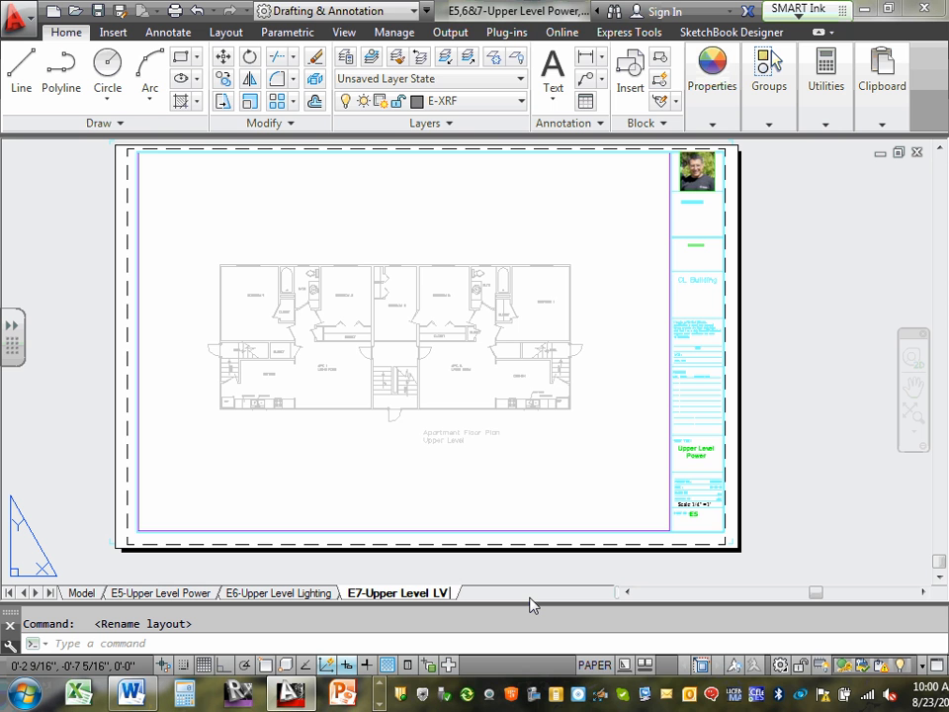
type(" Systems")
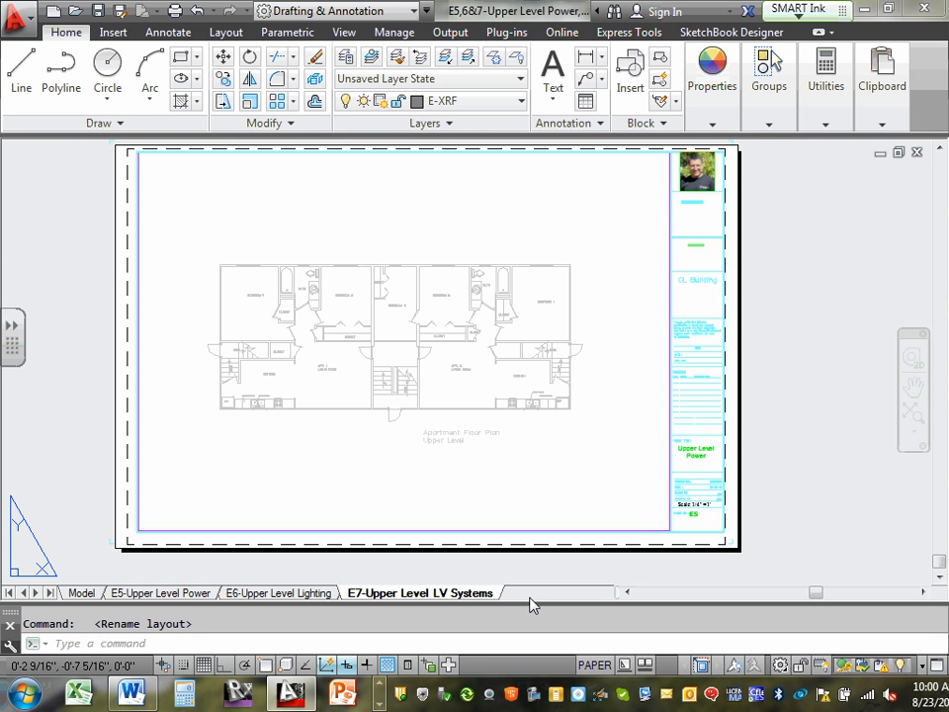
key("Return")
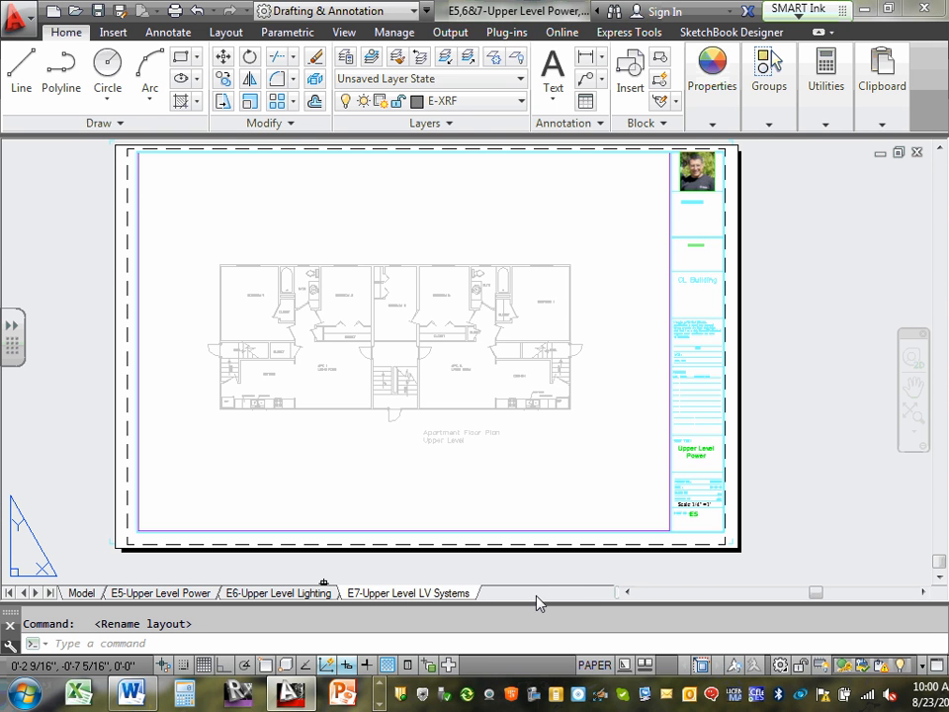
Check the E5-Upper Level Power layout and save the drawing.
left_click(162, 593)
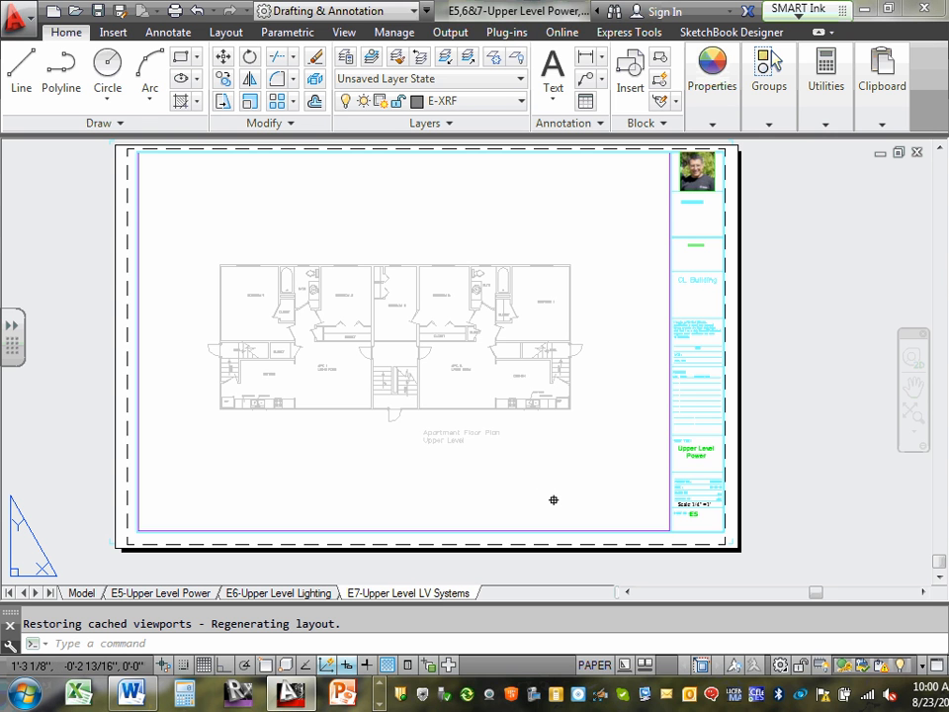
left_click(98, 12)
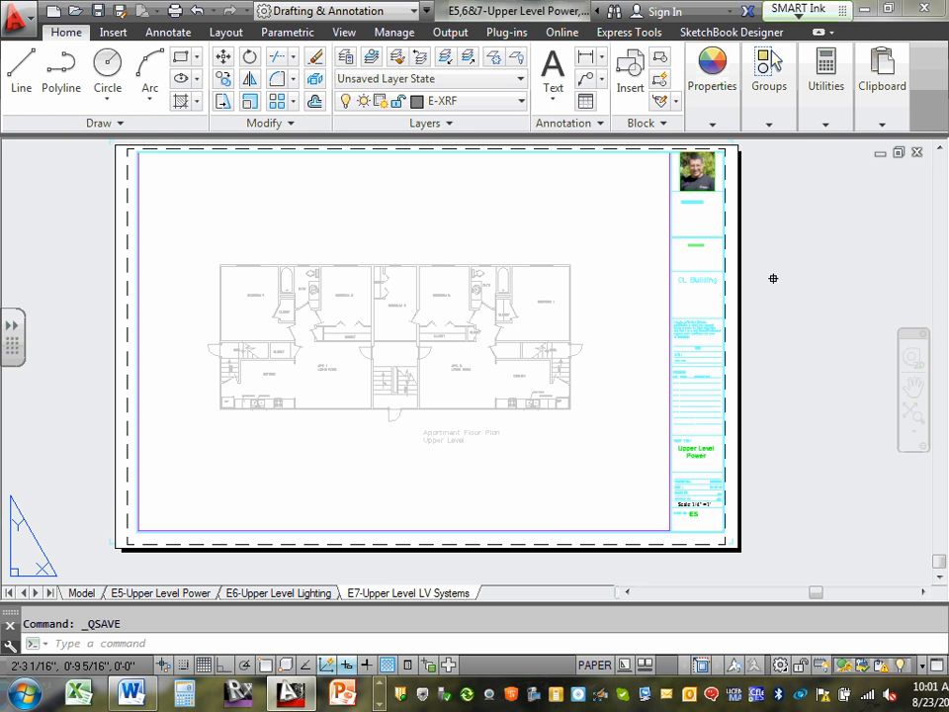
Switch to the project document in Word, review its numbered list of drawing sheets, and return to AutoCAD.
left_click(133, 694)
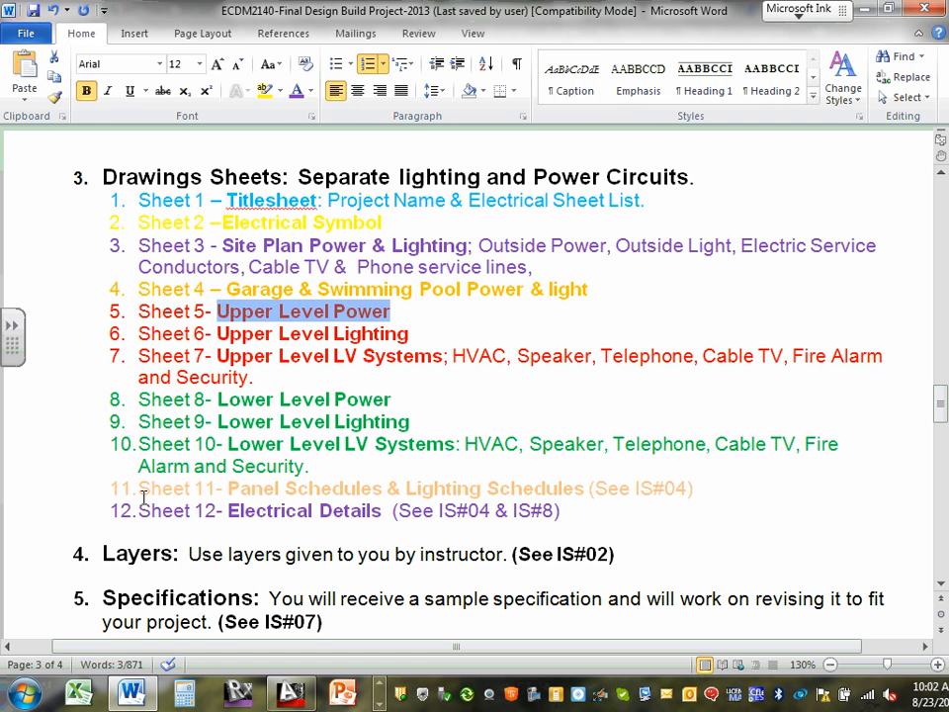
left_click(866, 13)
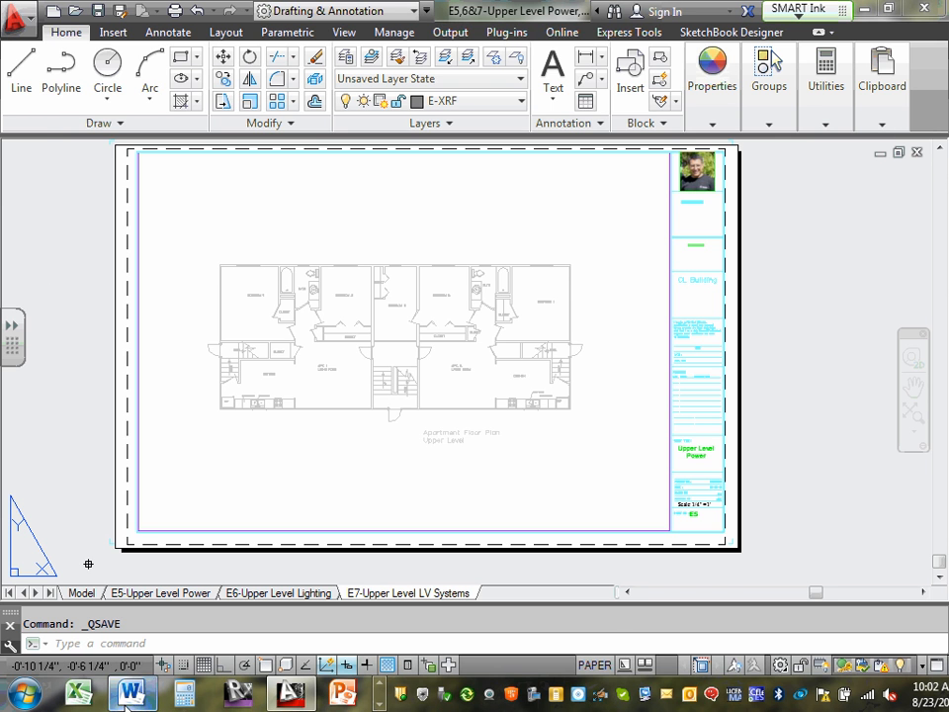
key("alt+Tab")
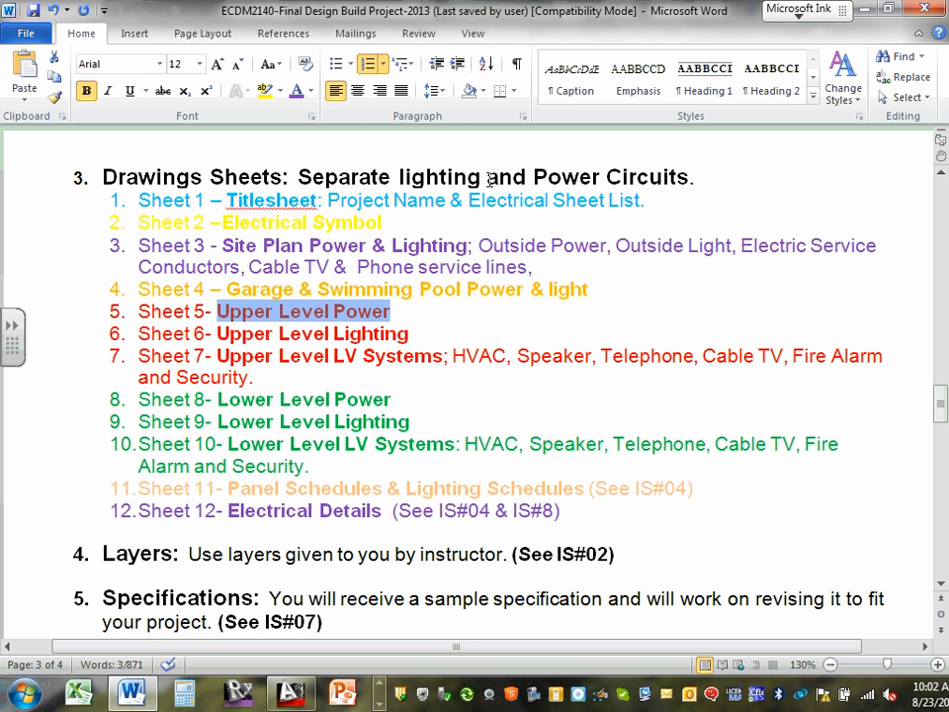
left_click(503, 414)
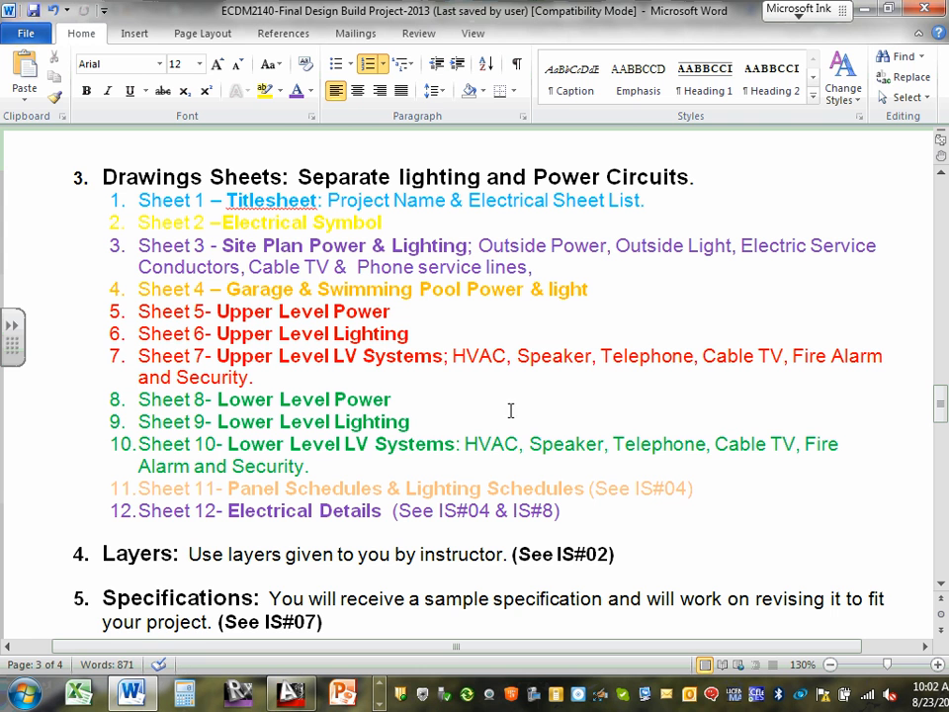
left_click(871, 12)
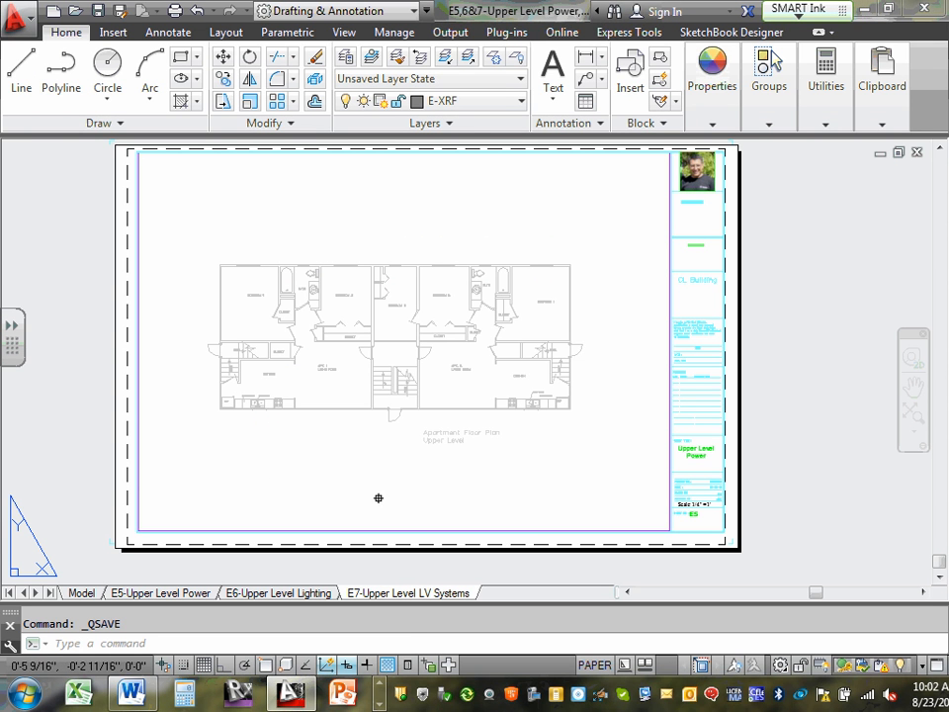
left_click(379, 706)
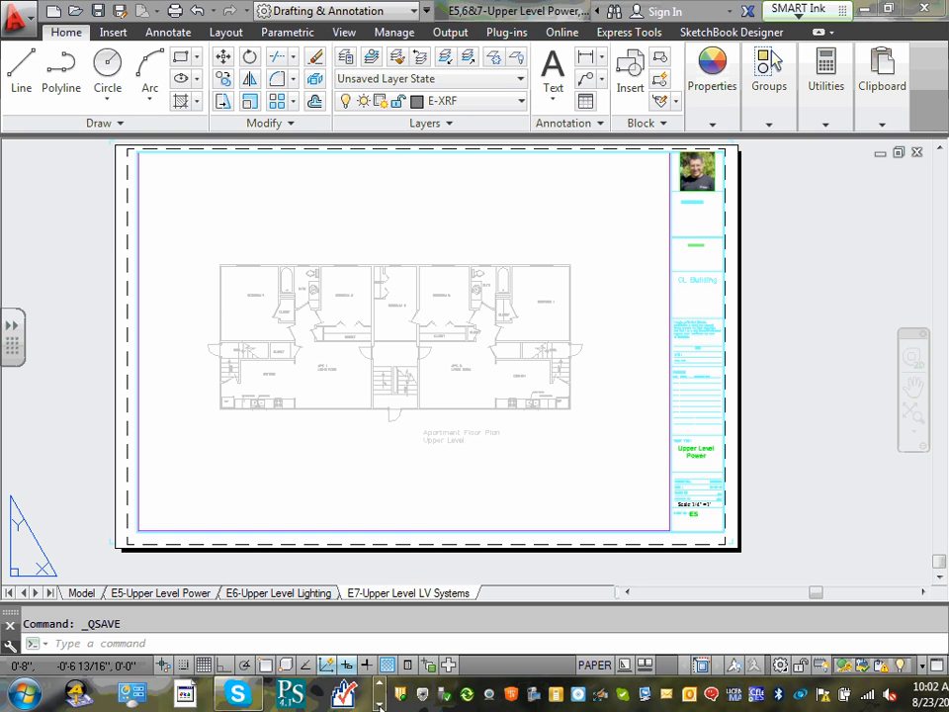
left_click(378, 707)
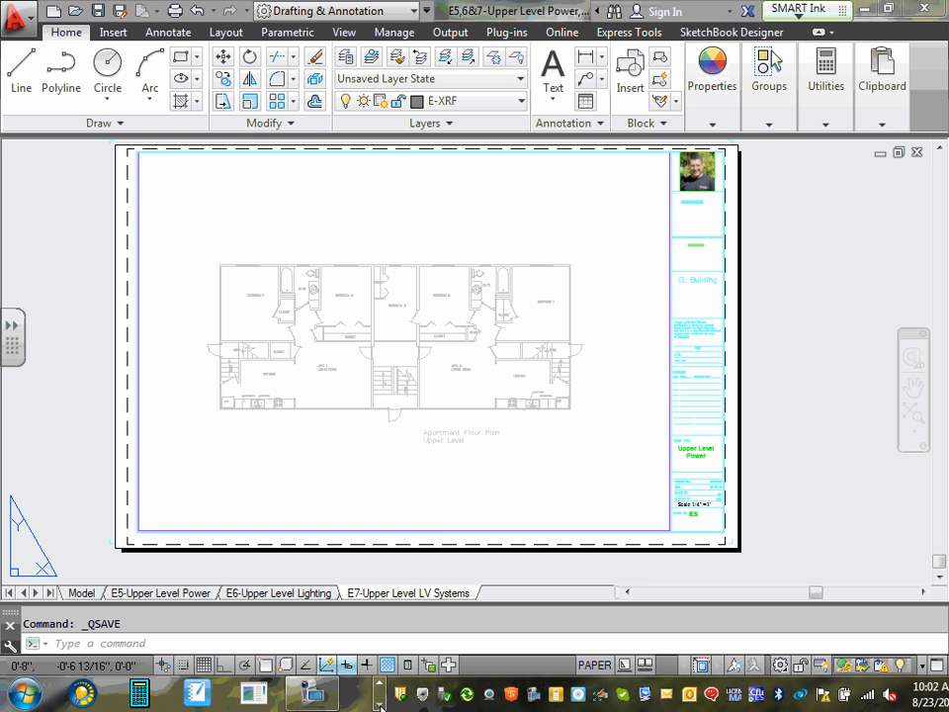
left_click(308, 699)
left_click(316, 621)
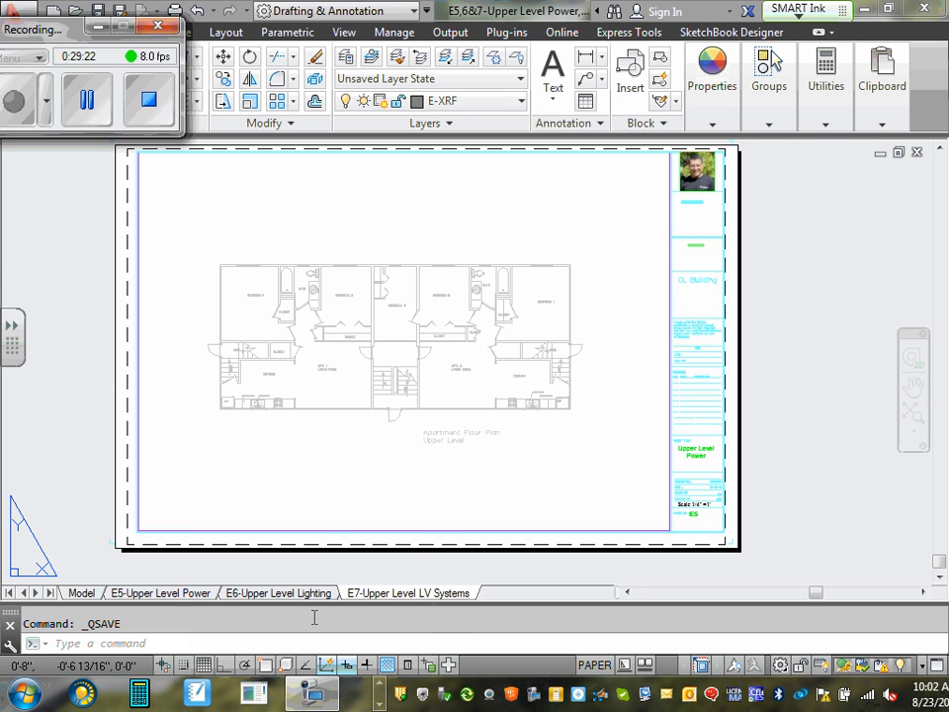